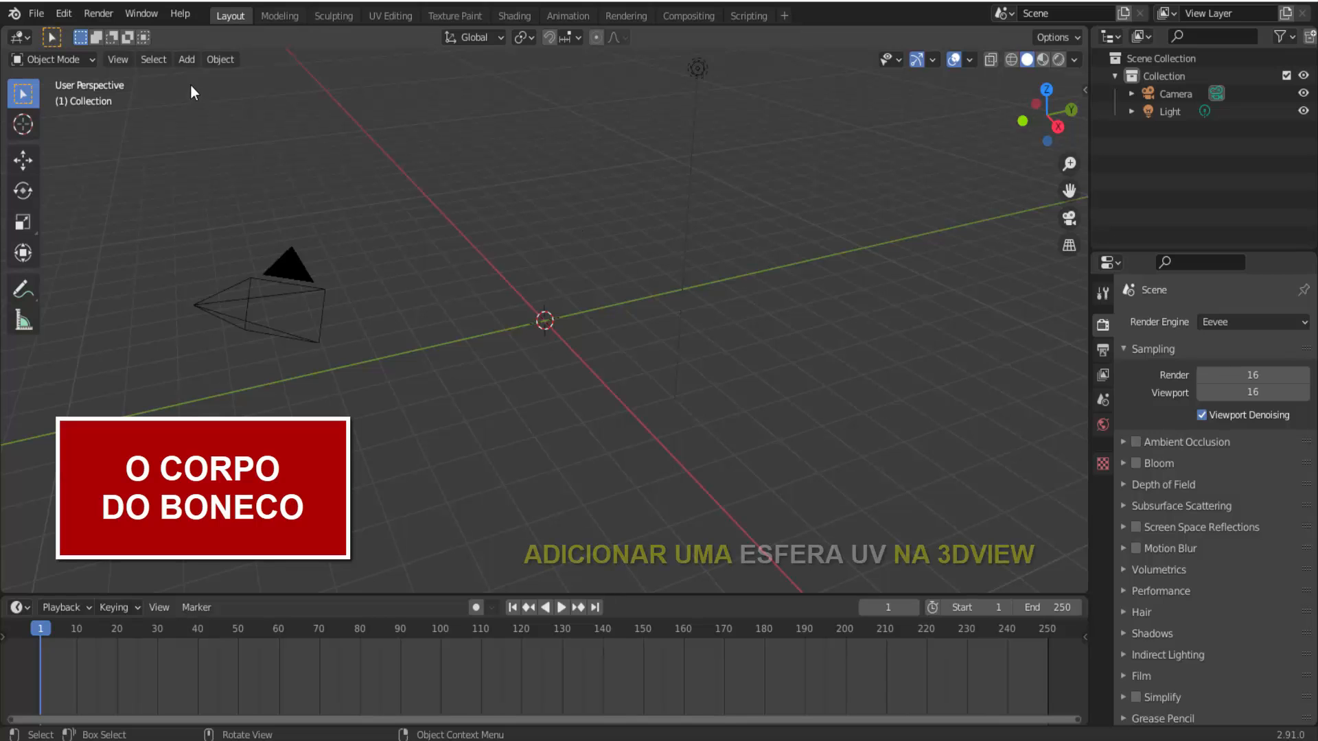
# Add a UV sphere and, in front orthographic view, raise it along the Z axis well above the origin.
pyautogui.click(187, 62)
pyautogui.moveTo(229, 77)
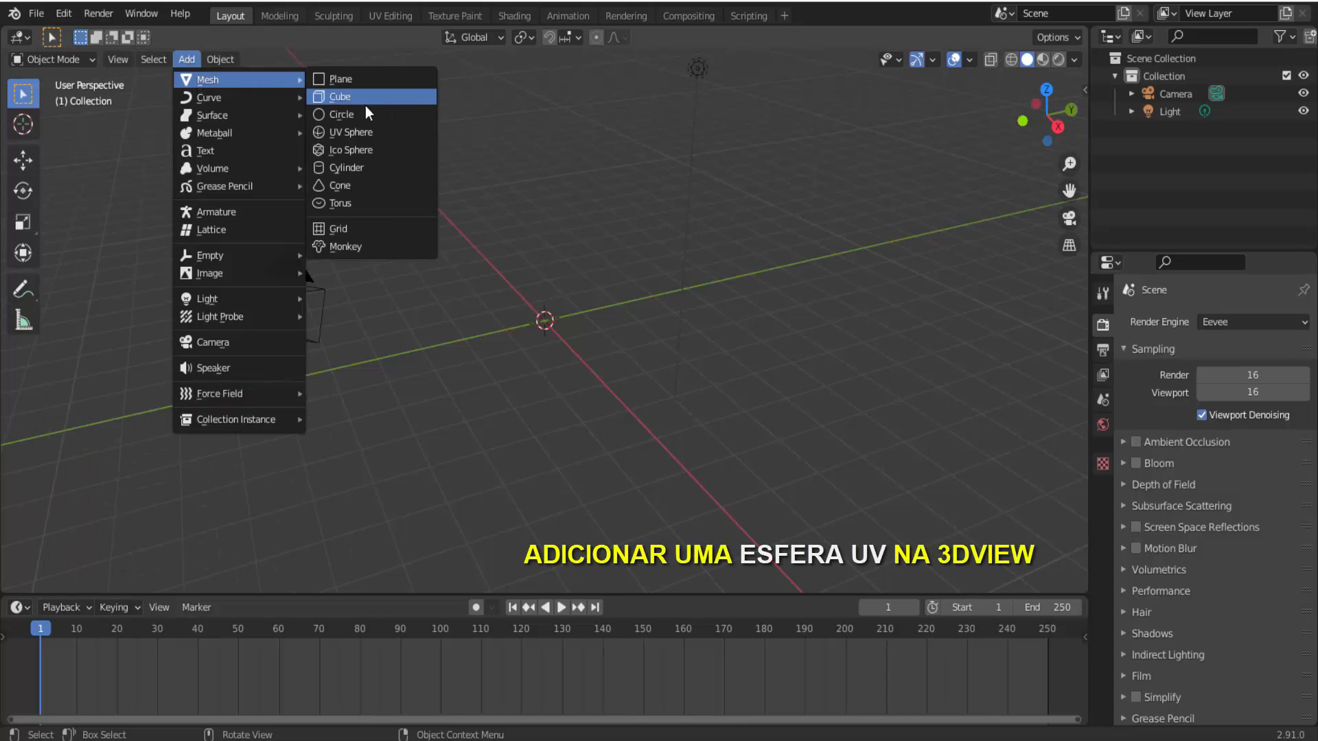
pyautogui.click(361, 130)
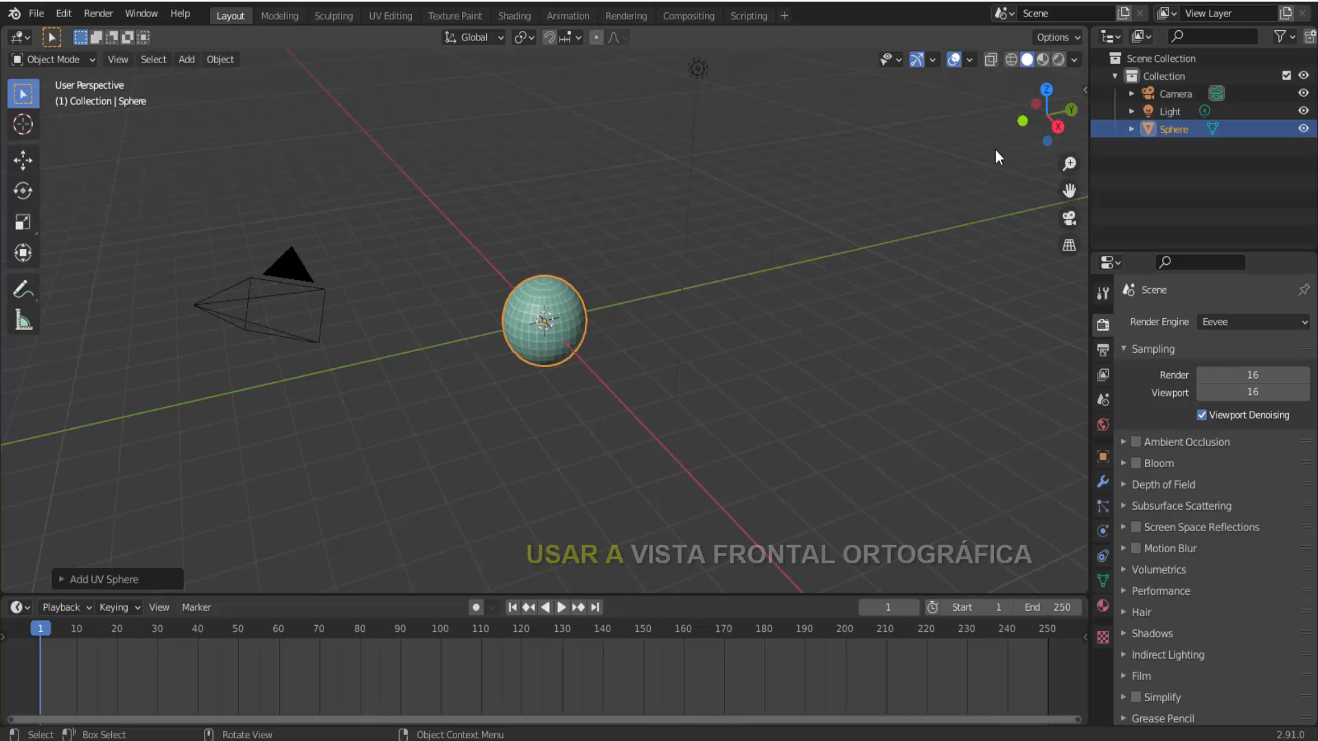
pyautogui.click(1020, 120)
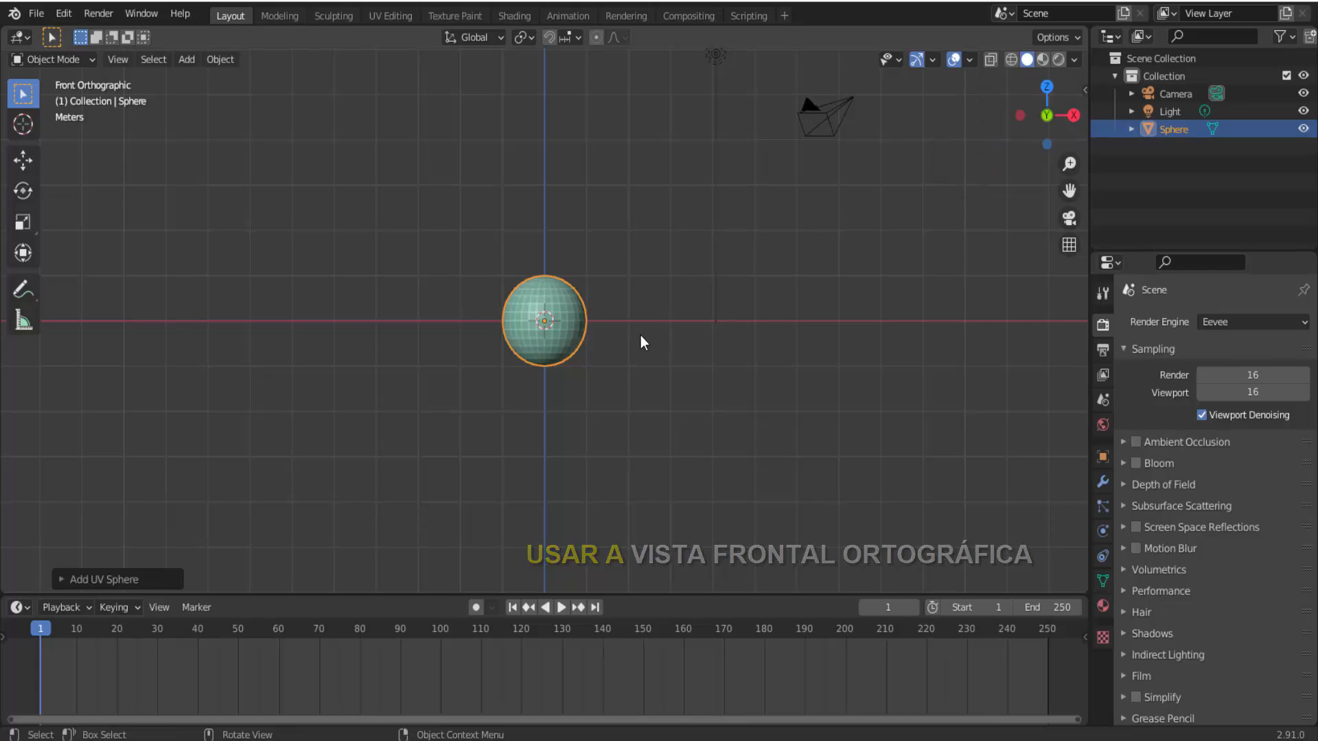
pyautogui.scroll(-1, 641, 336)
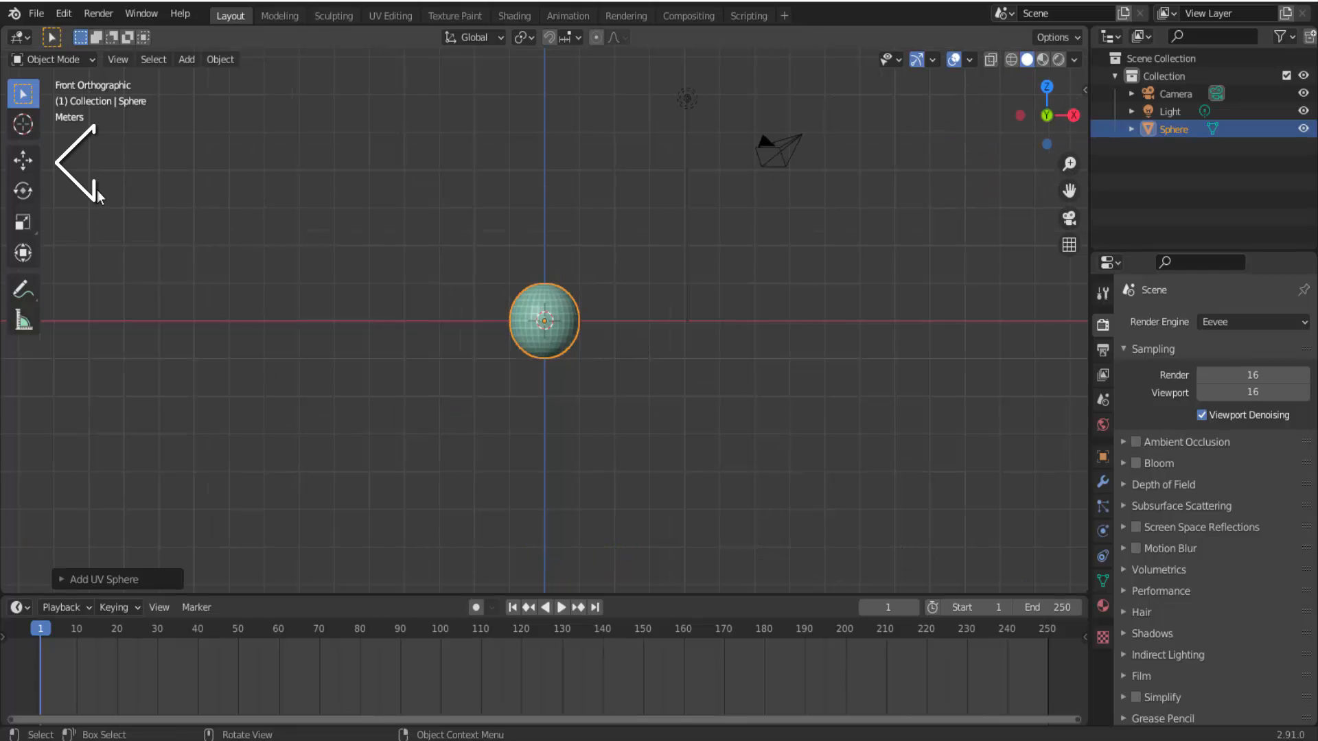
pyautogui.click(23, 160)
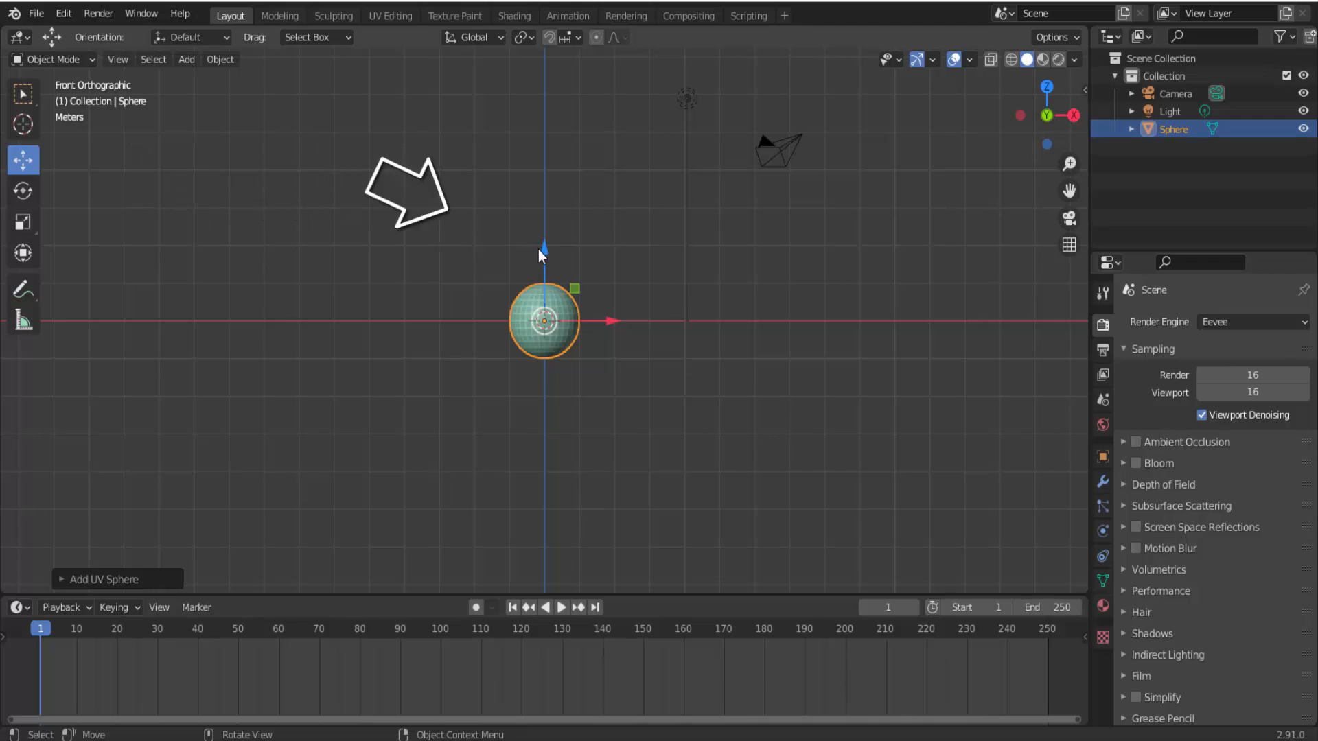
pyautogui.moveTo(541, 250); pyautogui.dragTo(572, 52)
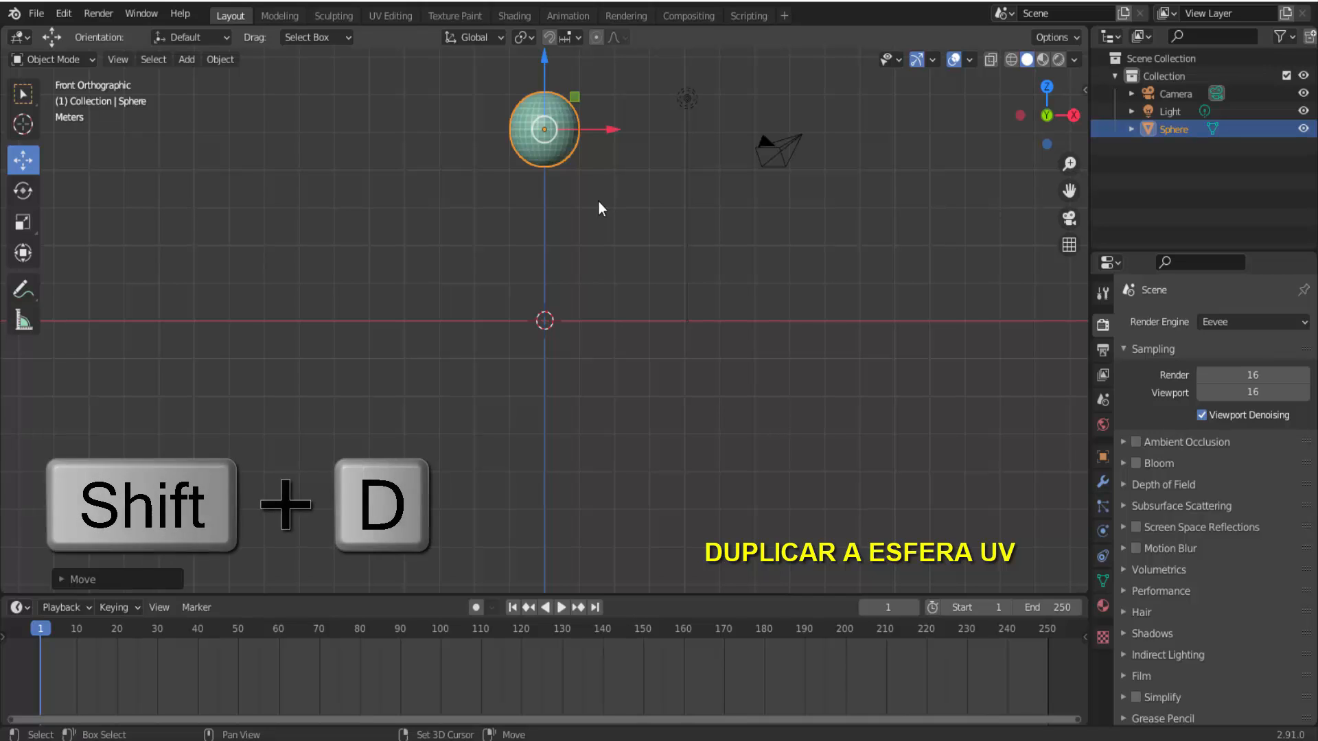
# Duplicate the sphere, place the copy directly beneath the original along Z, and scale it up by about 1.12.
pyautogui.hotkey('shift', 'd')
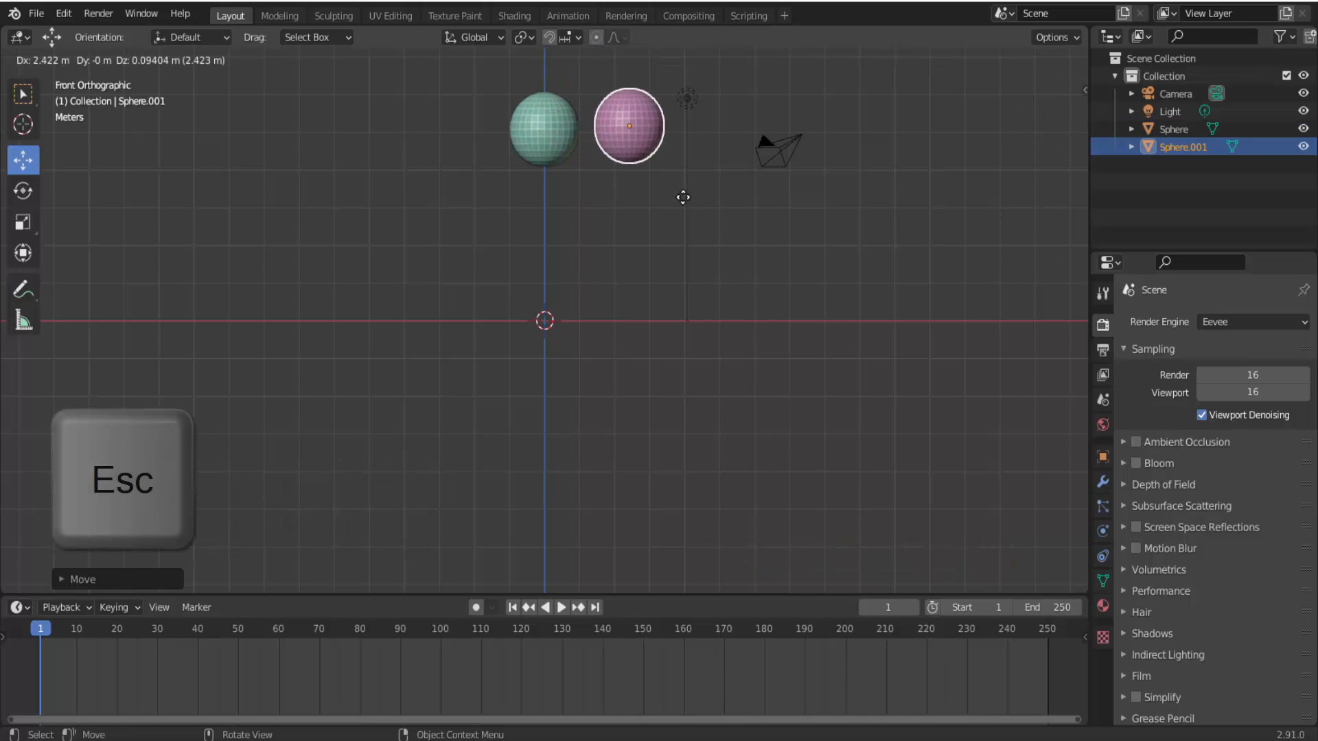
pyautogui.press('Escape')
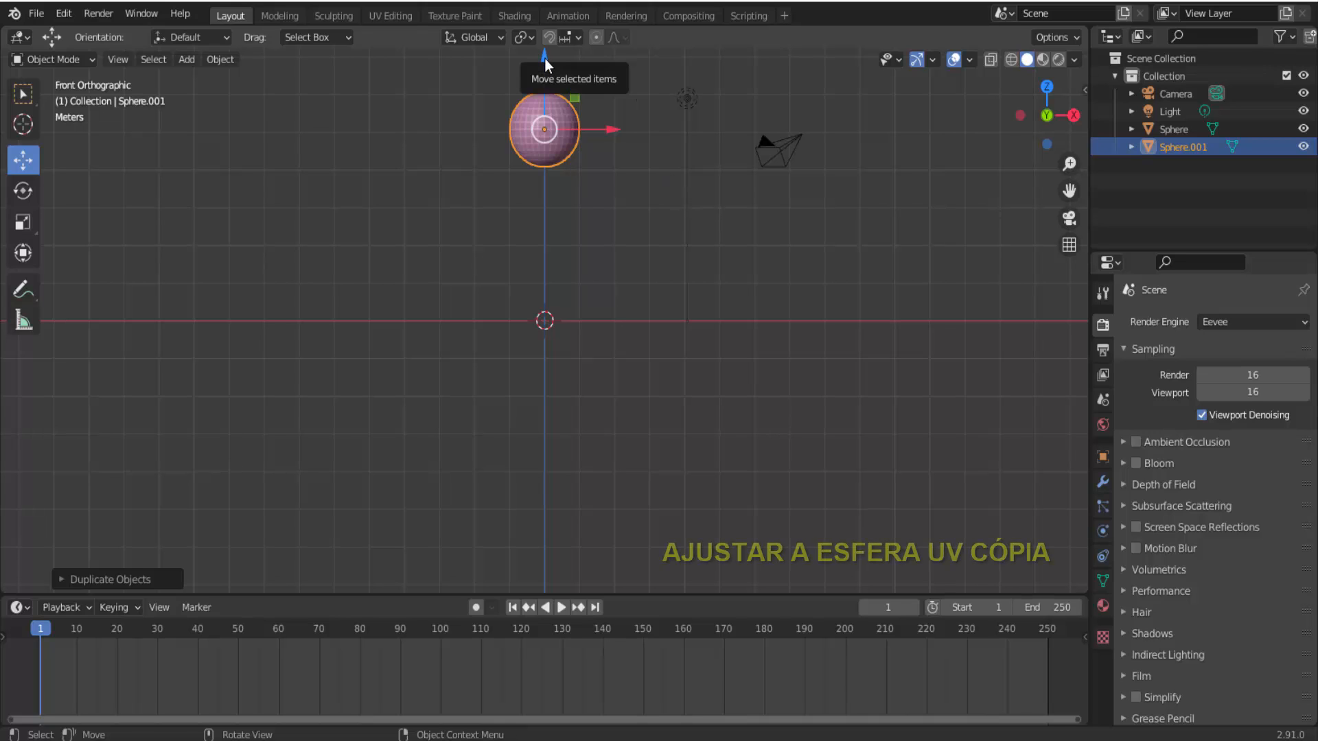
pyautogui.moveTo(545, 59); pyautogui.dragTo(539, 131)
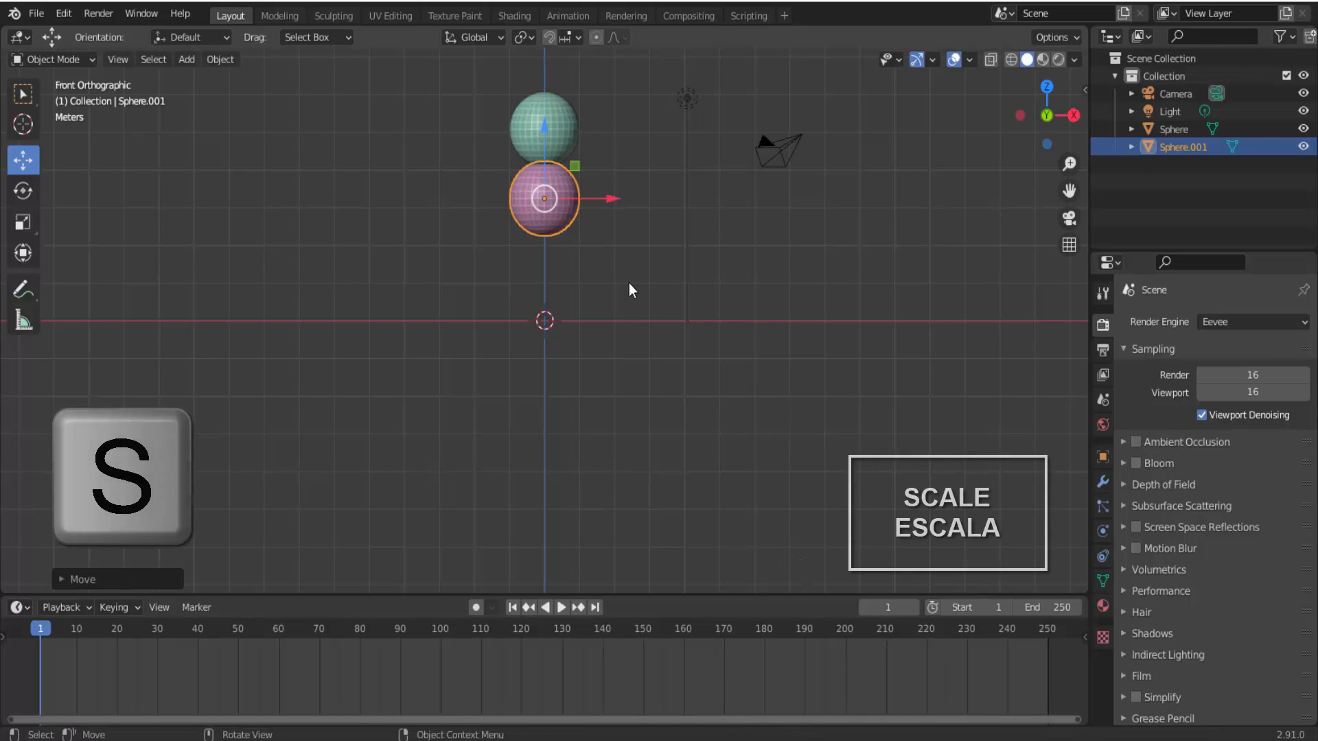
pyautogui.press('s')
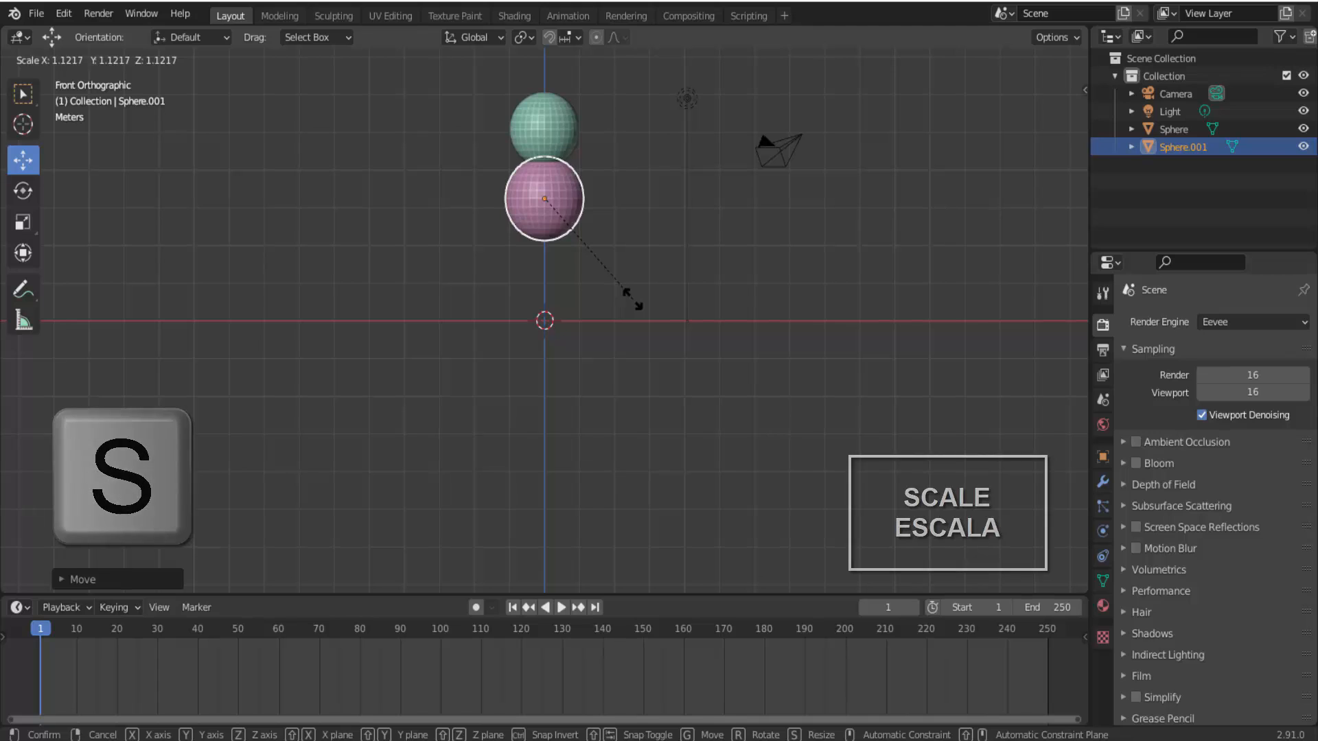
pyautogui.click(632, 299)
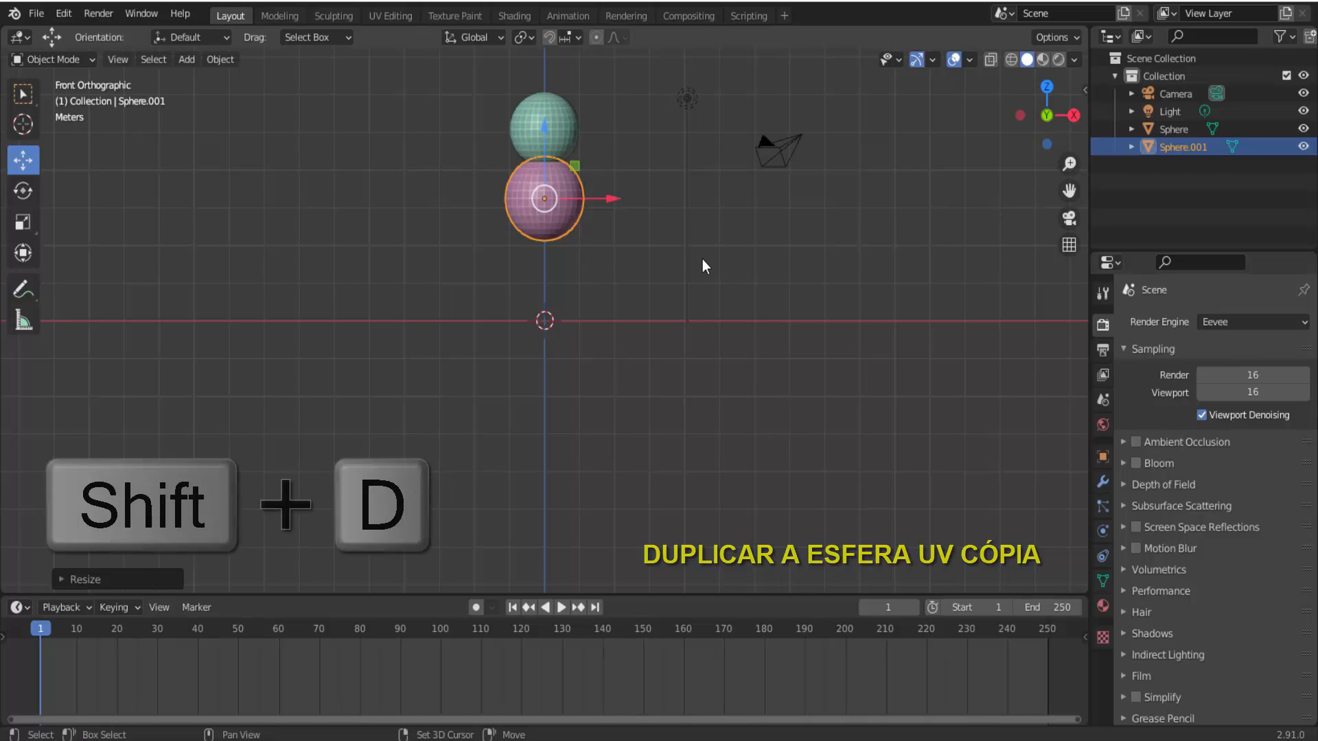
# Duplicate the lower sphere, place the copy directly beneath it along Z, and scale it up to form the largest base sphere.
pyautogui.hotkey('shift', 'd')
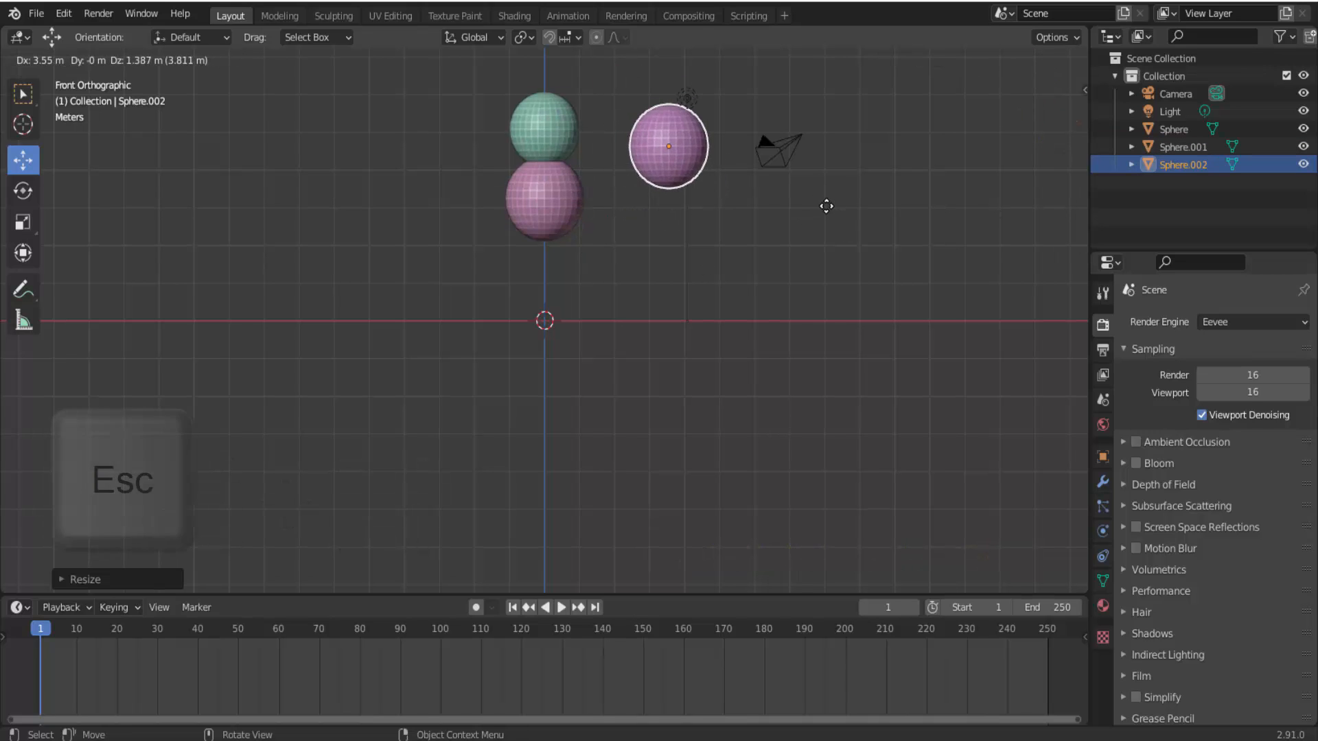
pyautogui.press('Escape')
pyautogui.moveTo(544, 125); pyautogui.dragTo(534, 202)
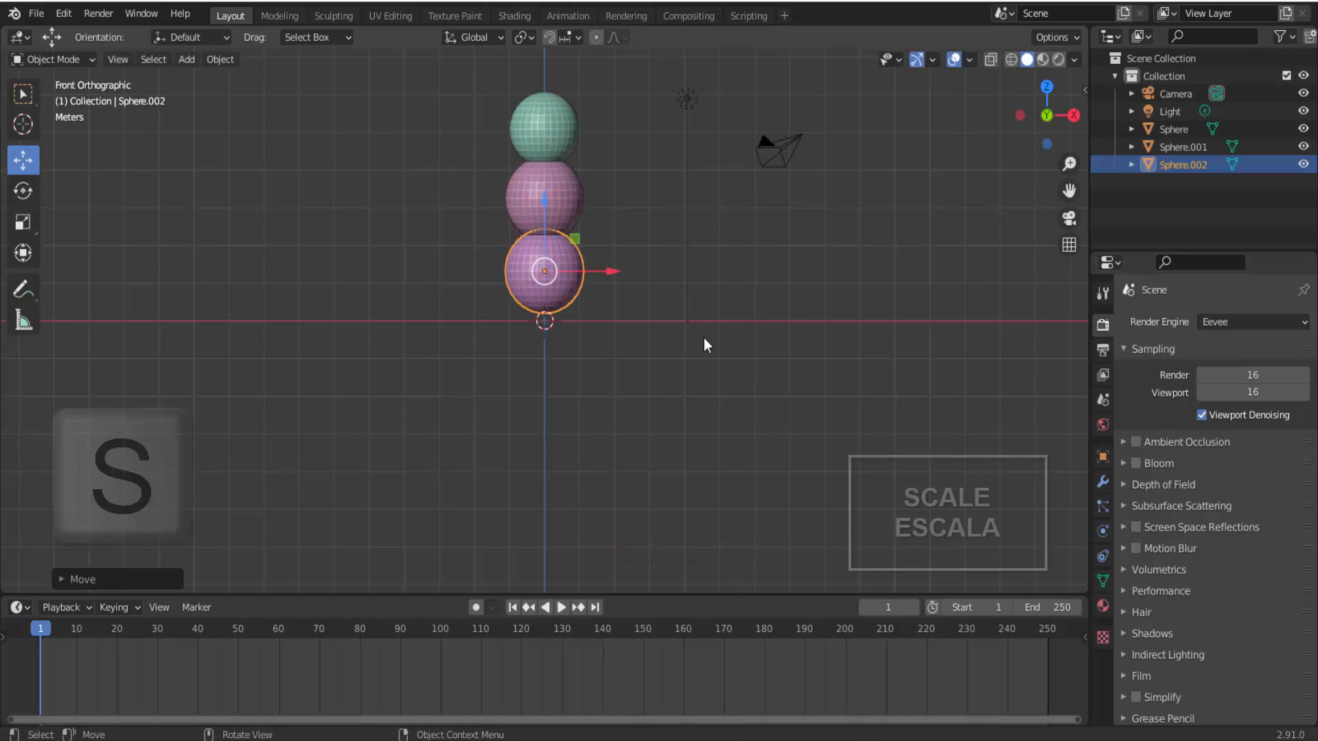
pyautogui.press('s')
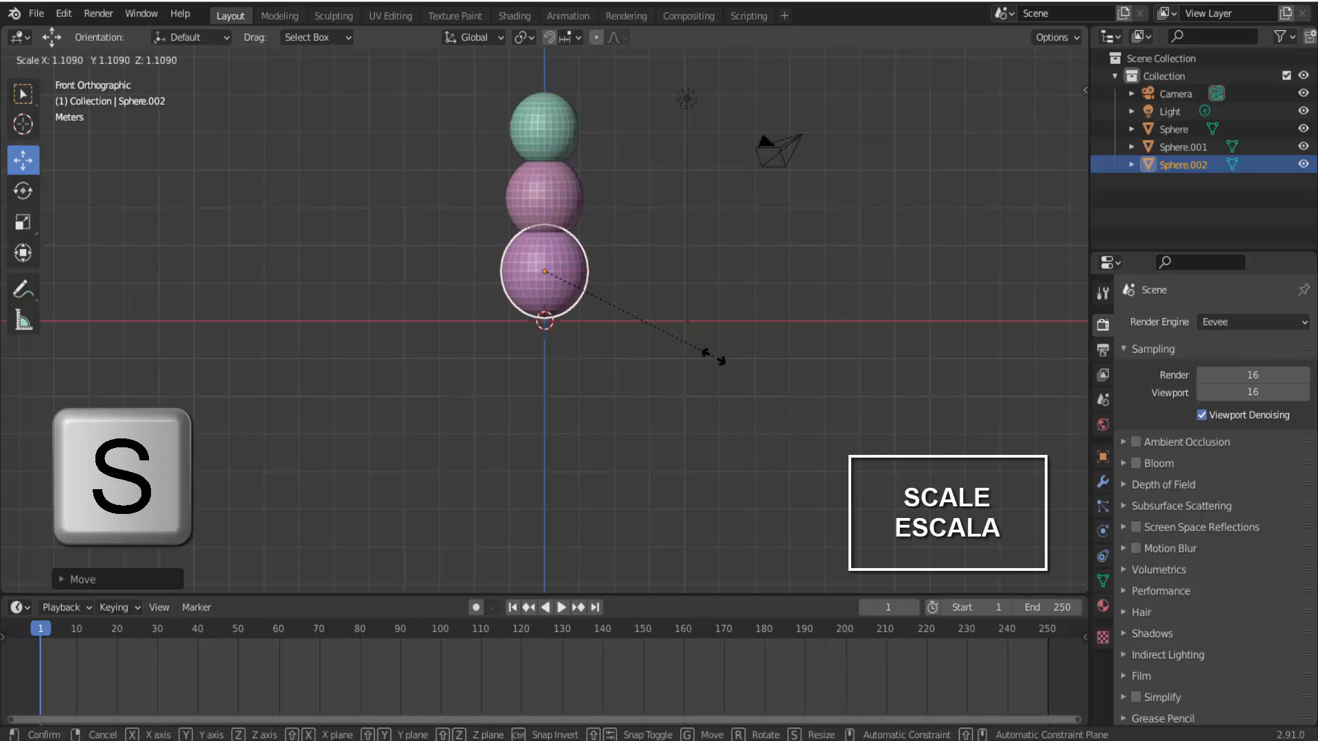
pyautogui.click(732, 367)
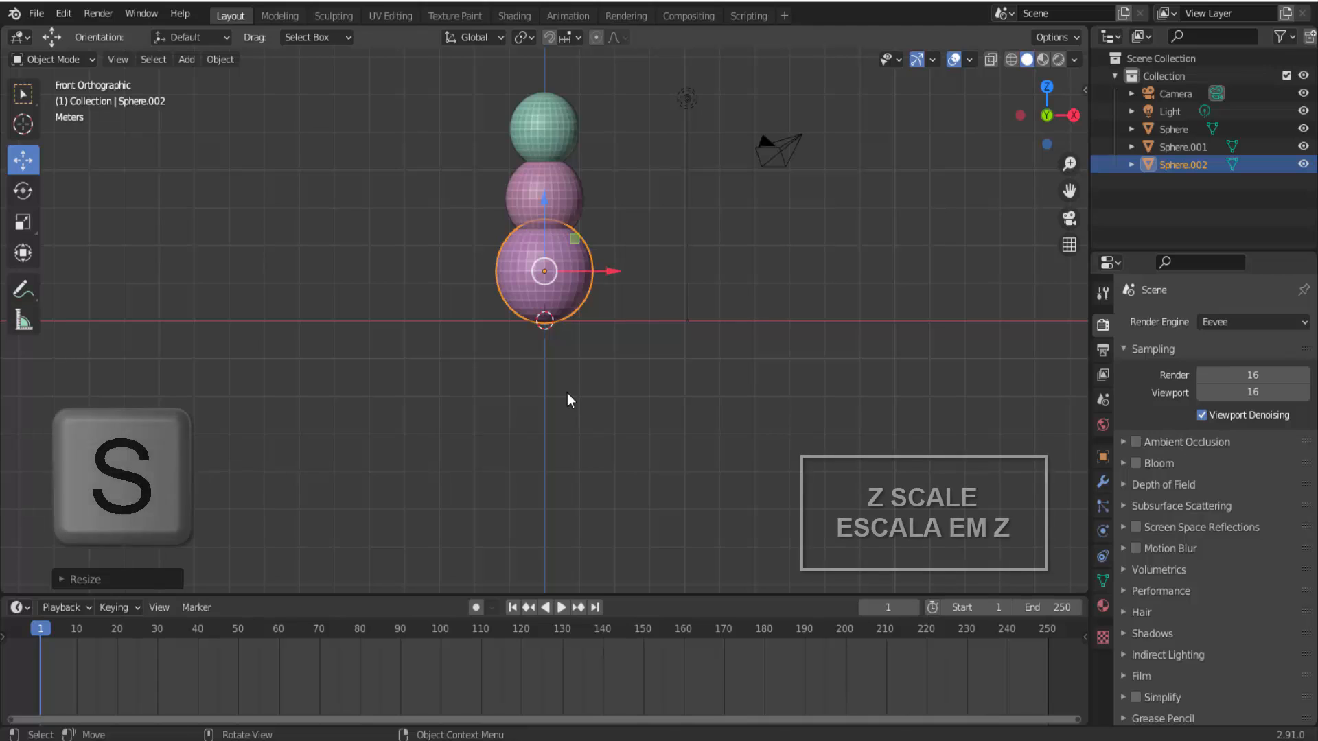
# Flatten the base sphere slightly along Z, lower it a little so it just overlaps the middle sphere, and deselect it.
pyautogui.press('s')
pyautogui.press('z')
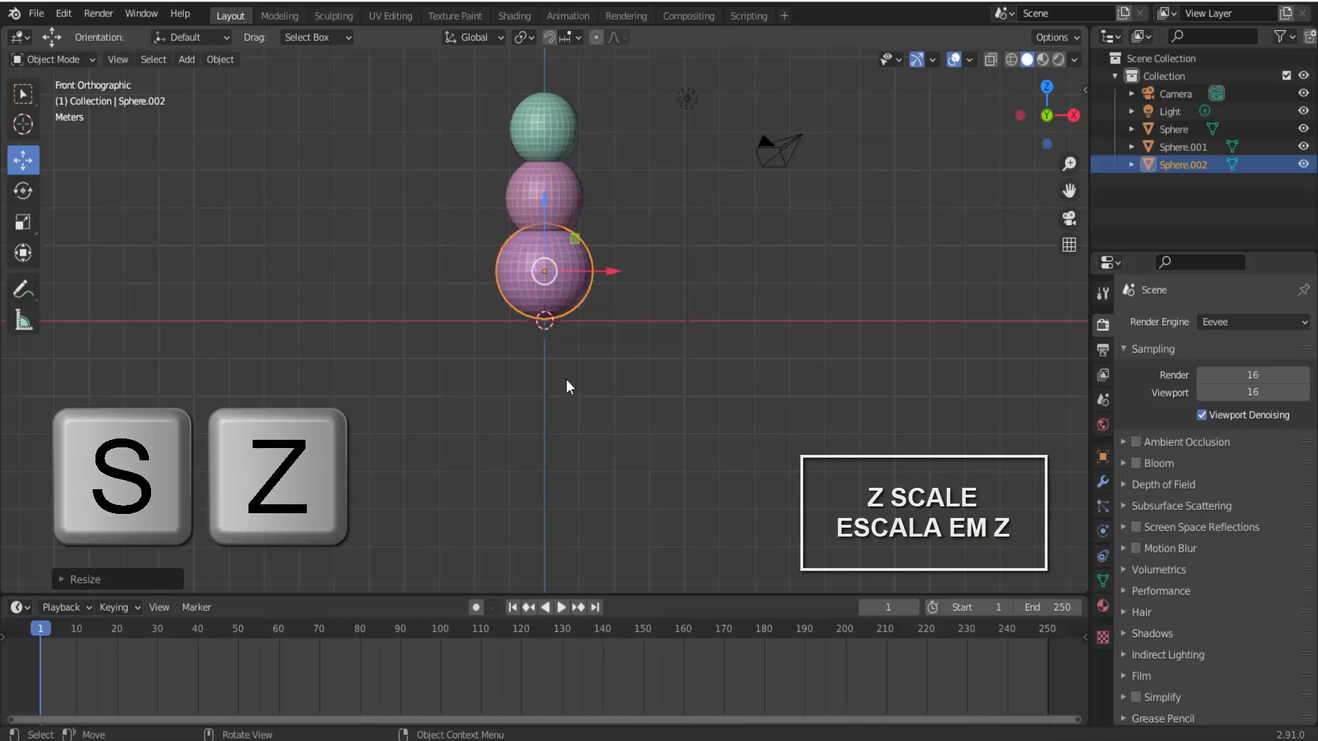
pyautogui.click(564, 381)
pyautogui.moveTo(547, 202); pyautogui.dragTo(552, 201)
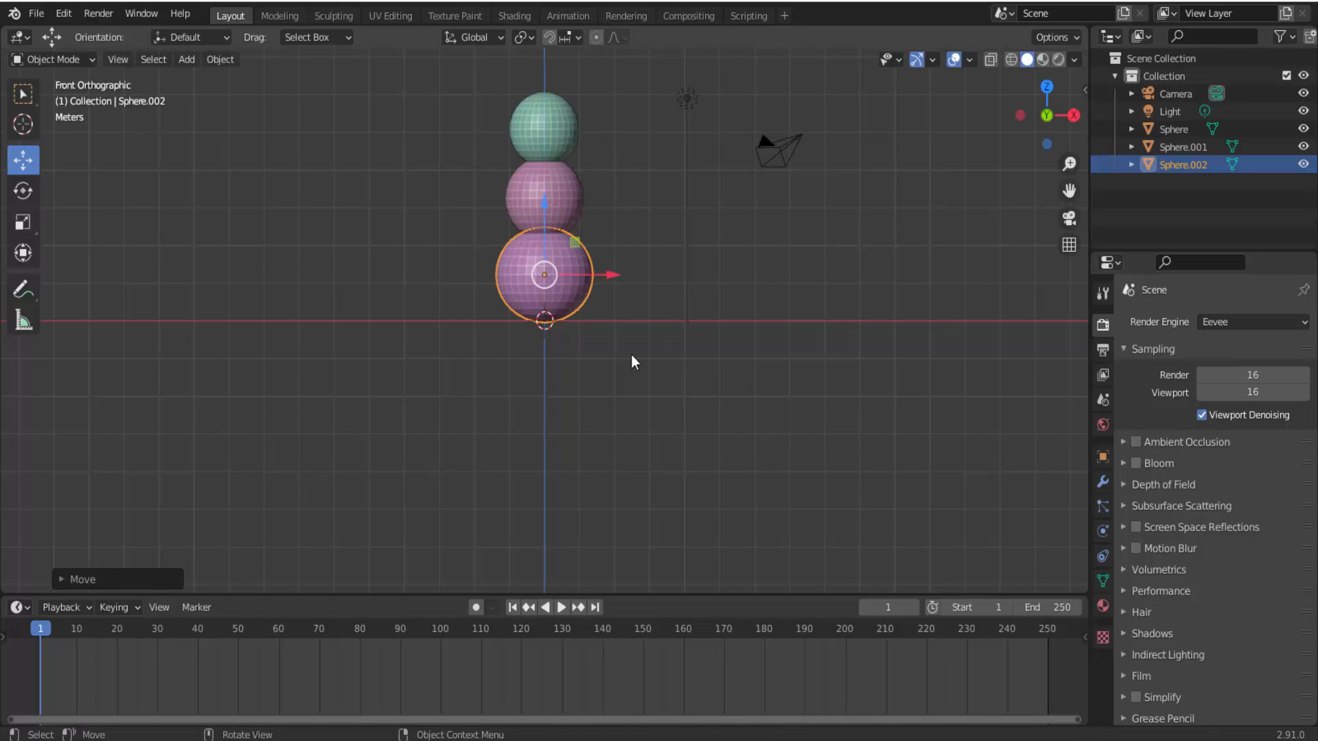
pyautogui.click(633, 374)
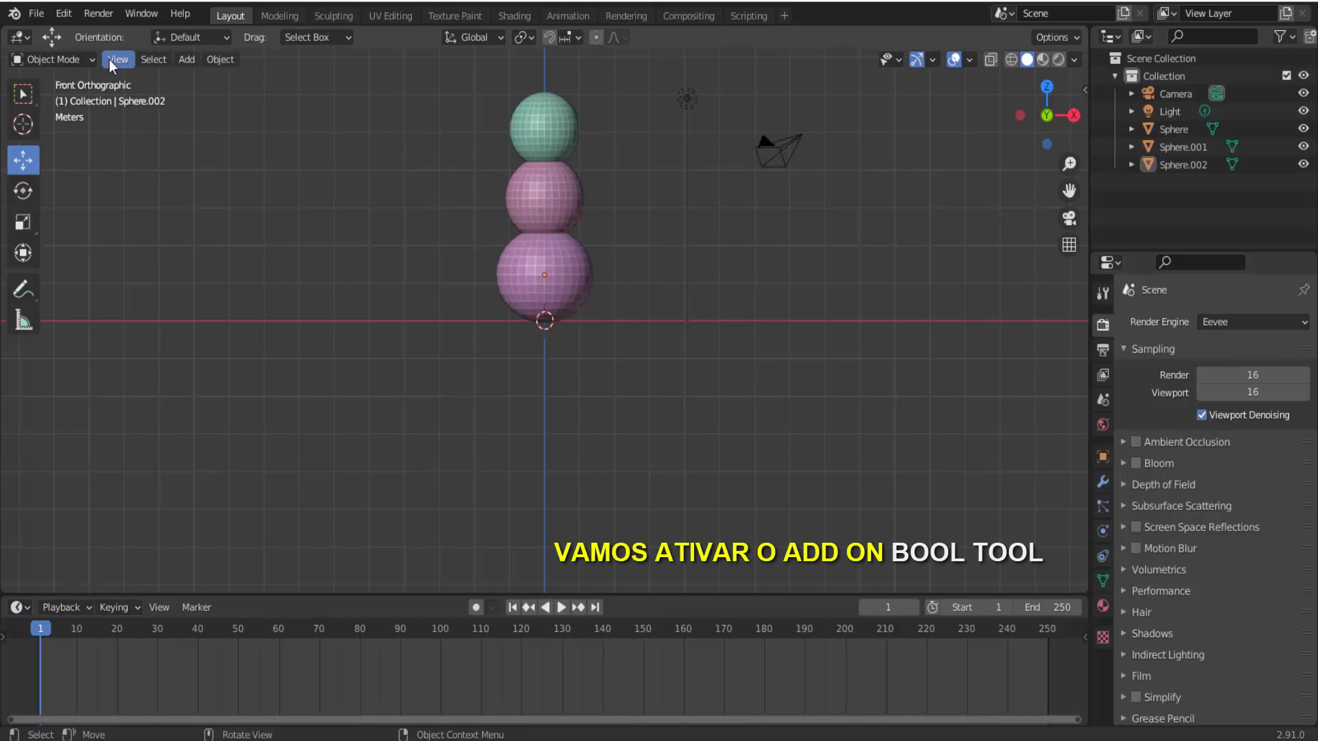
# Search the add-on preferences for "bool" and make sure the Object: Bool Tool add-on is enabled.
pyautogui.click(62, 16)
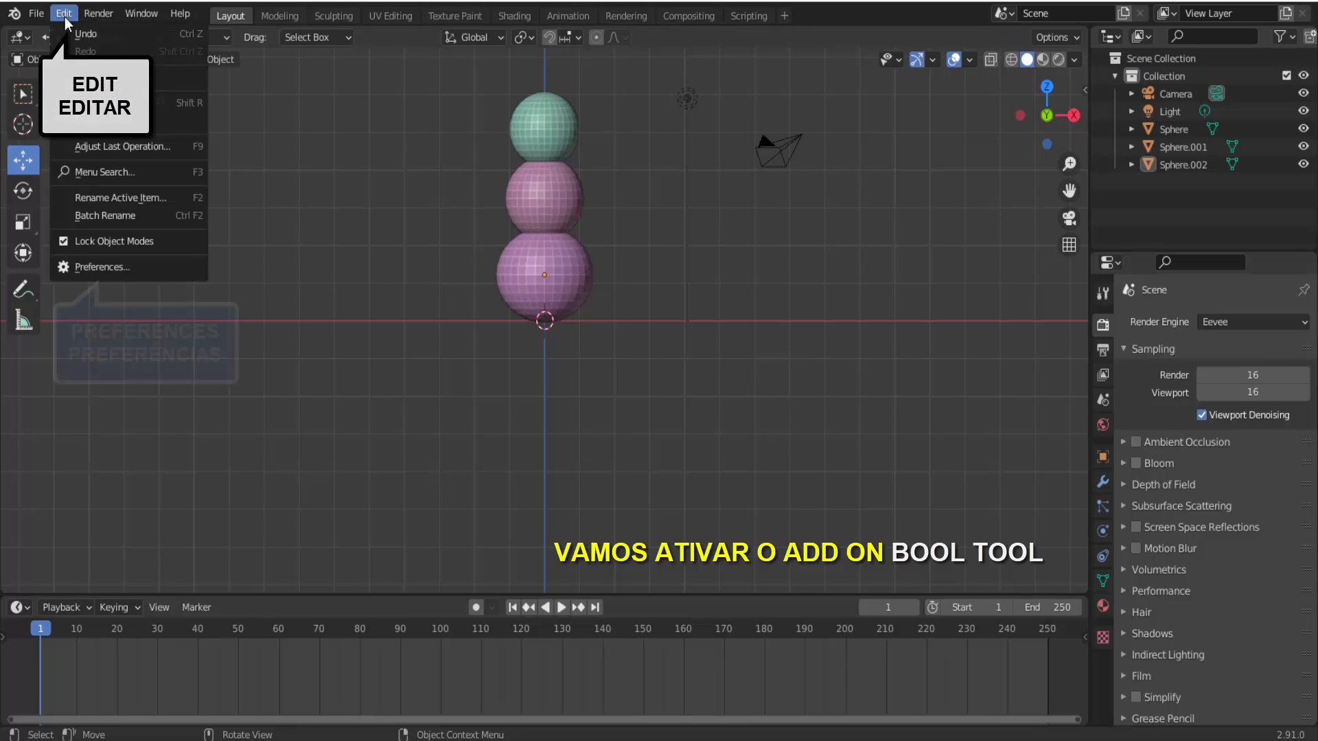
pyautogui.click(113, 266)
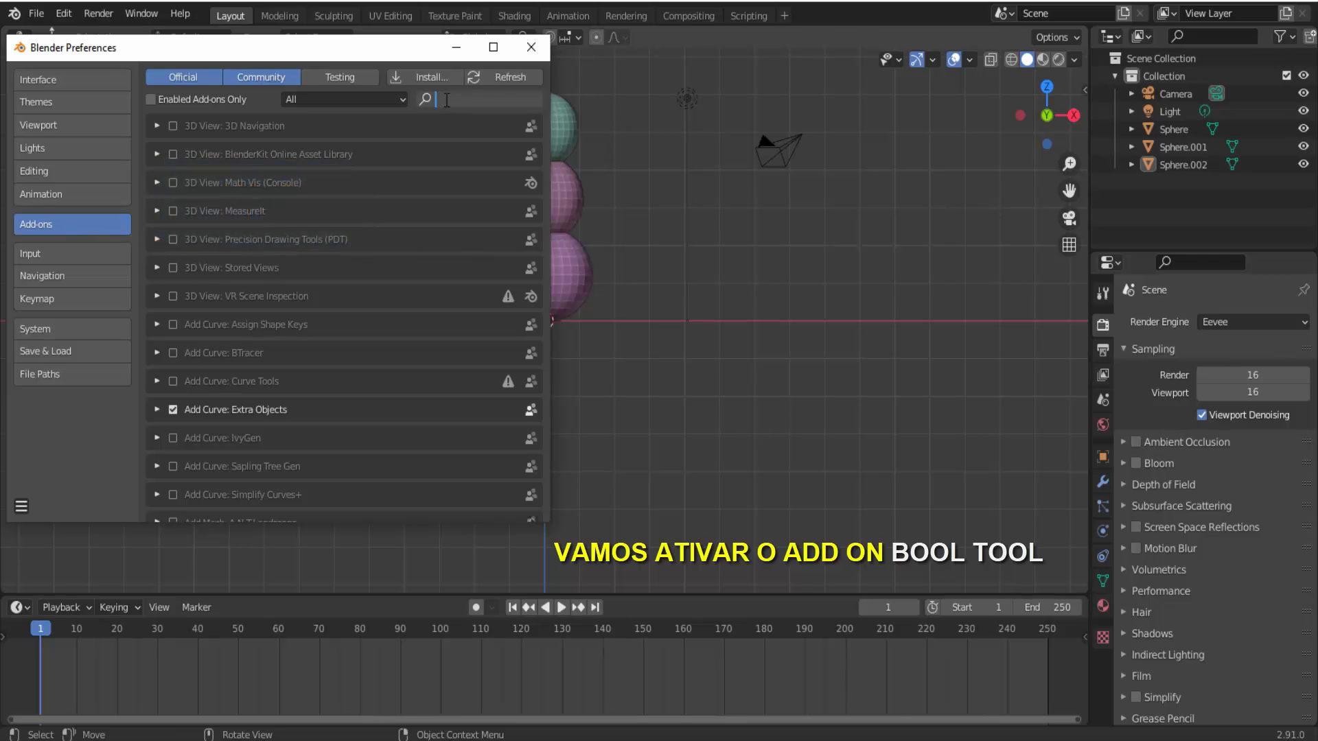
pyautogui.write('b')
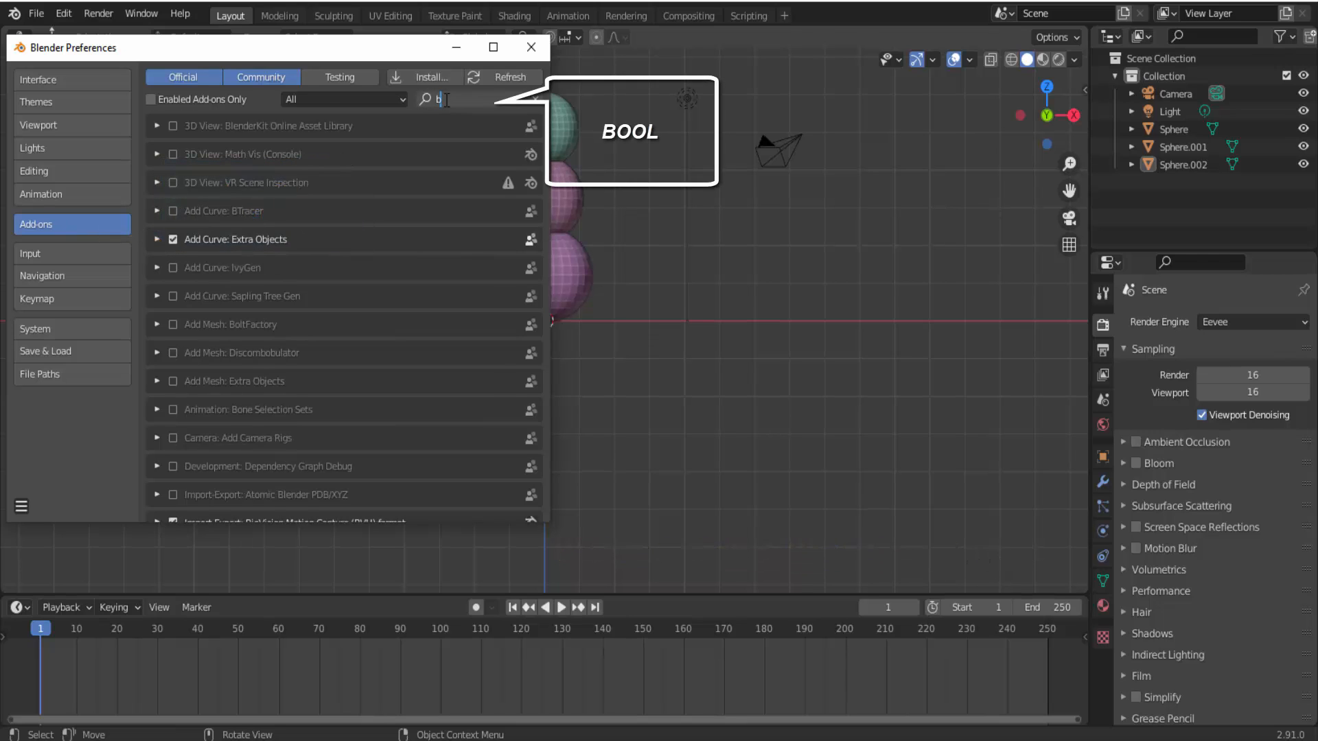
pyautogui.write('oolc')
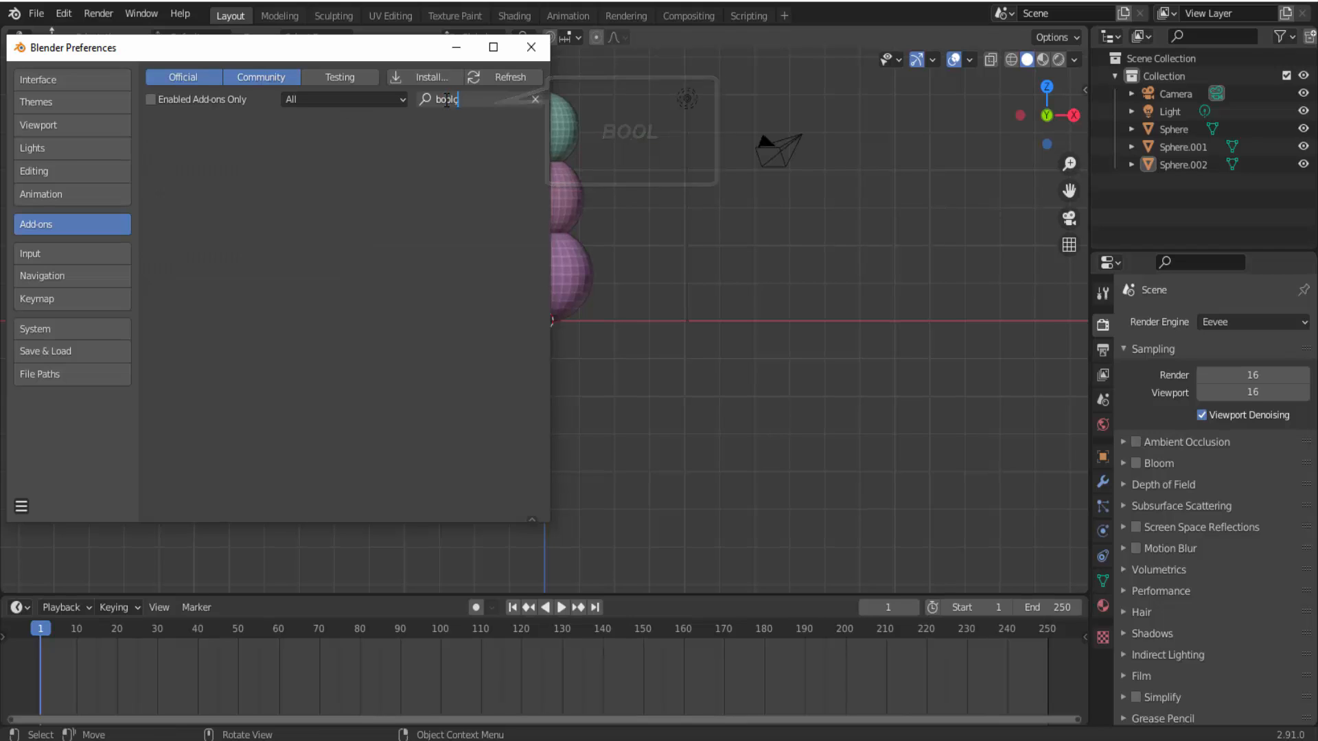
pyautogui.press('BackSpace')
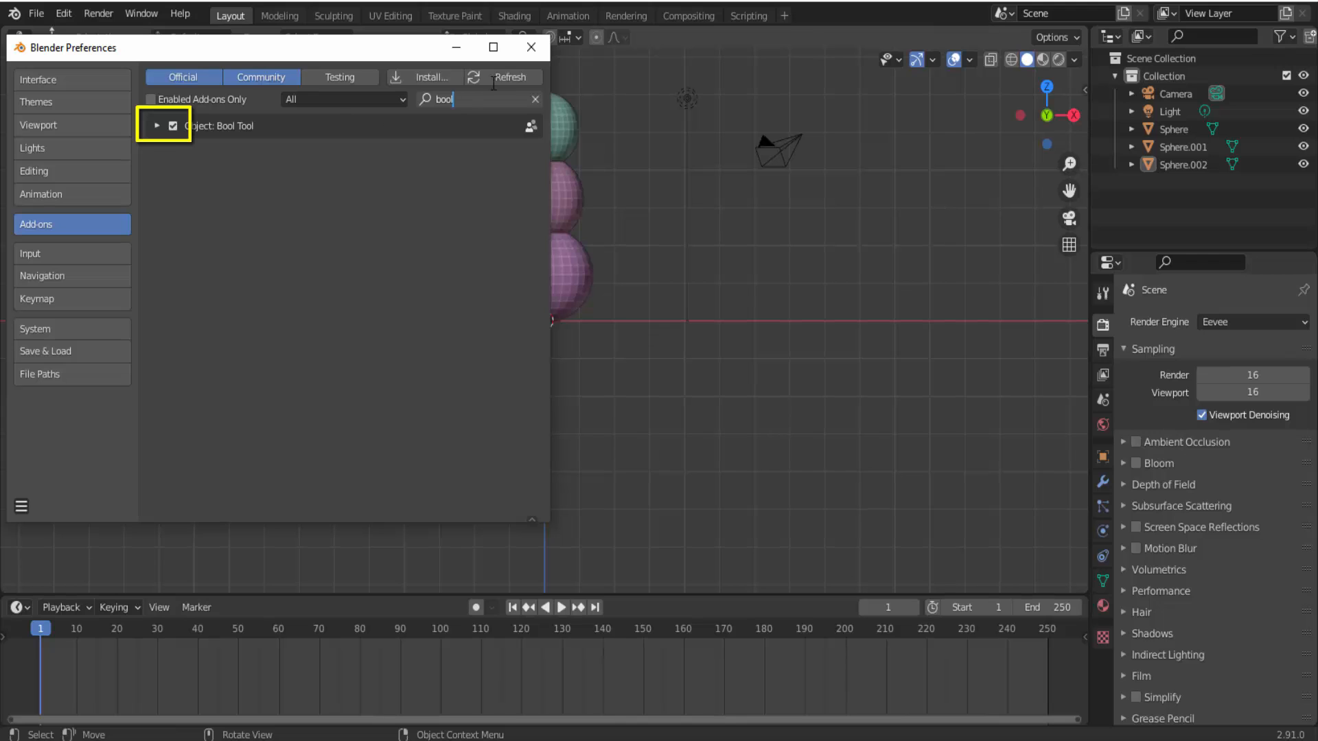
pyautogui.click(530, 56)
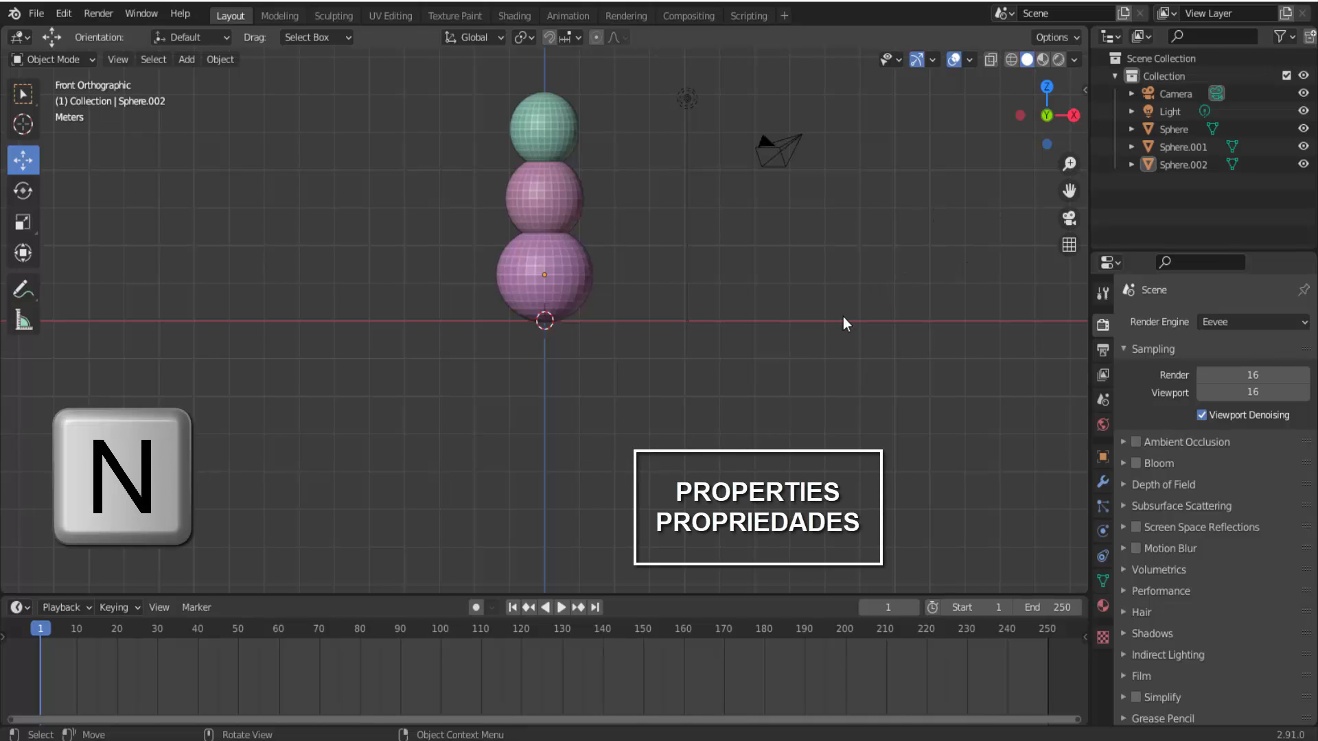
# Merge the three stacked spheres into one object with Bool Tool's Auto Boolean Union, keeping the base sphere active.
pyautogui.press('n')
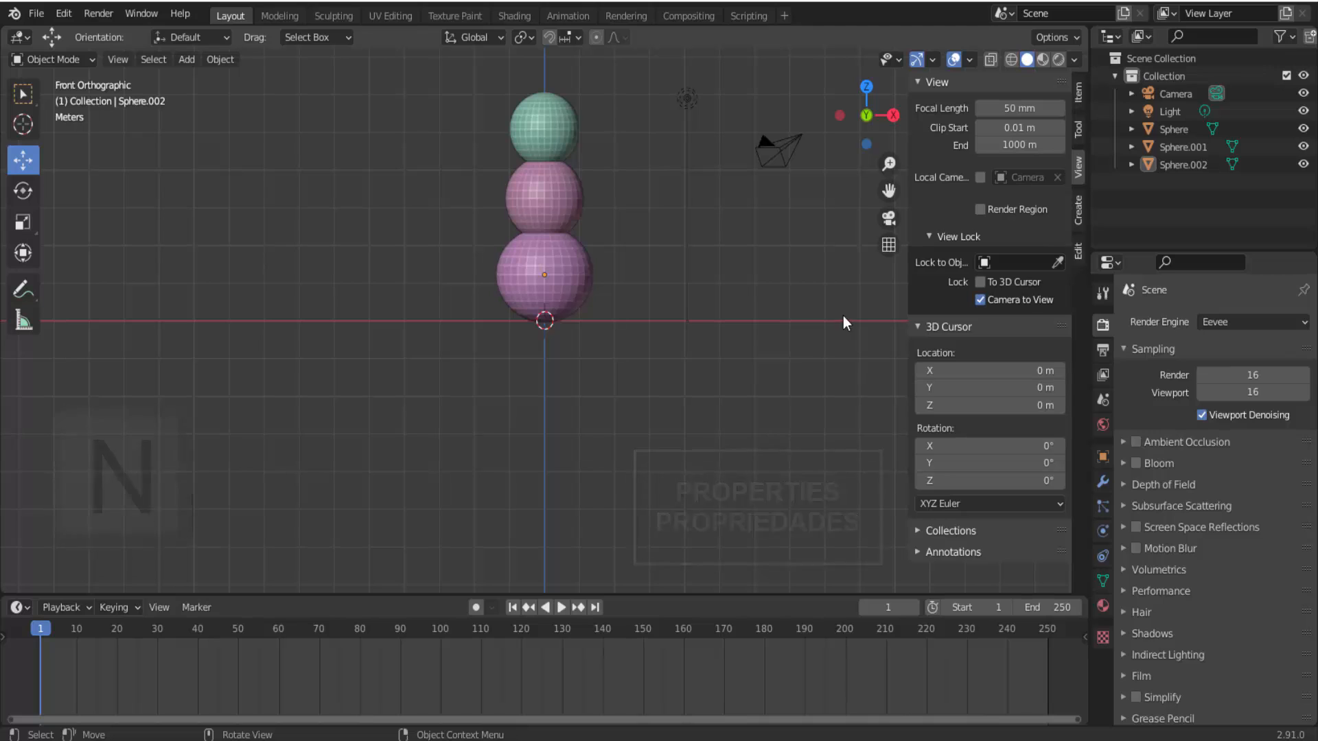
pyautogui.click(1079, 252)
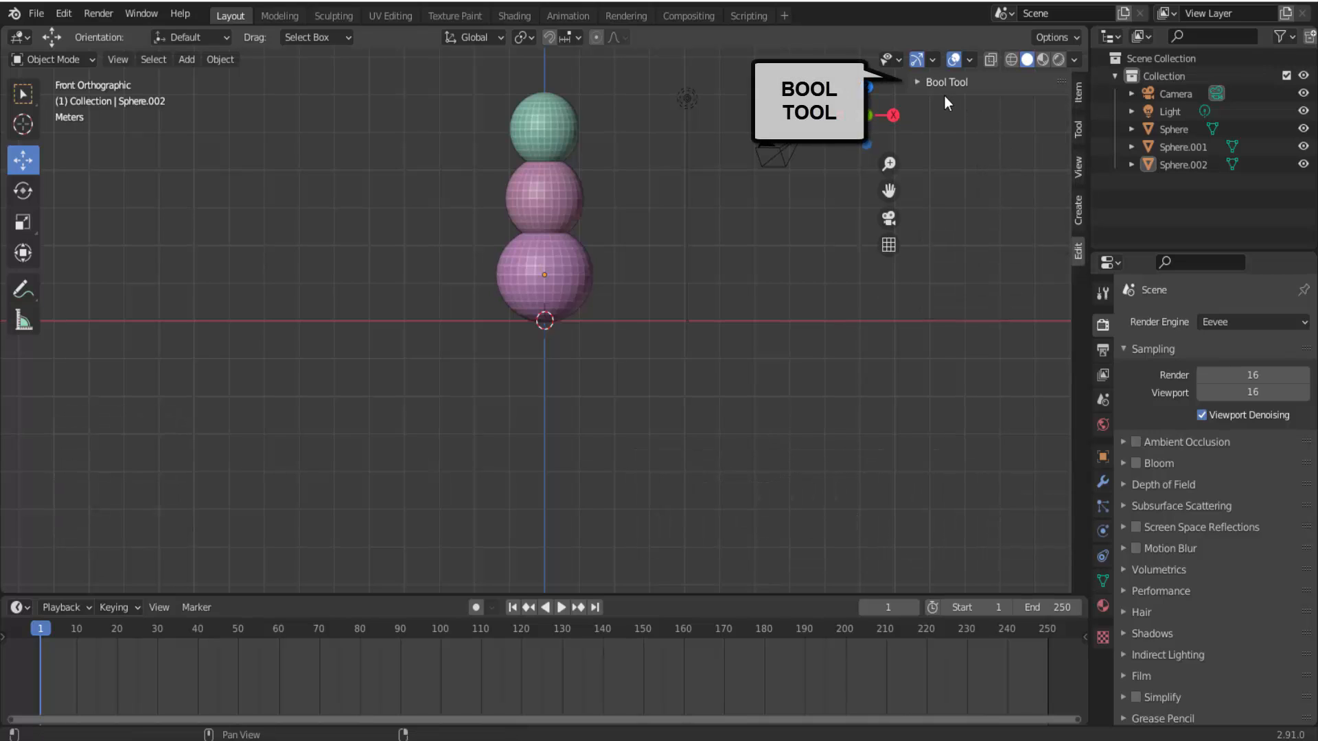
pyautogui.click(921, 82)
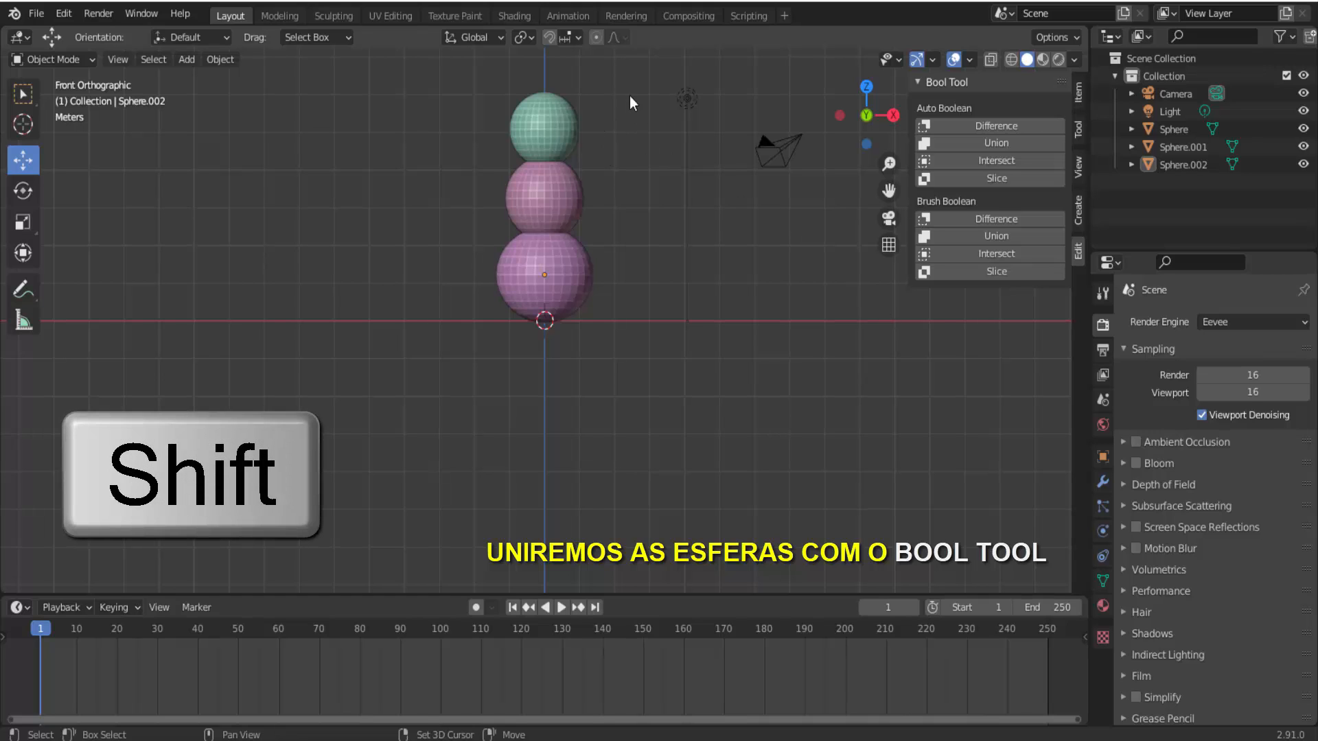
pyautogui.keyDown('shift'); pyautogui.click(566, 111); pyautogui.keyUp('shift')
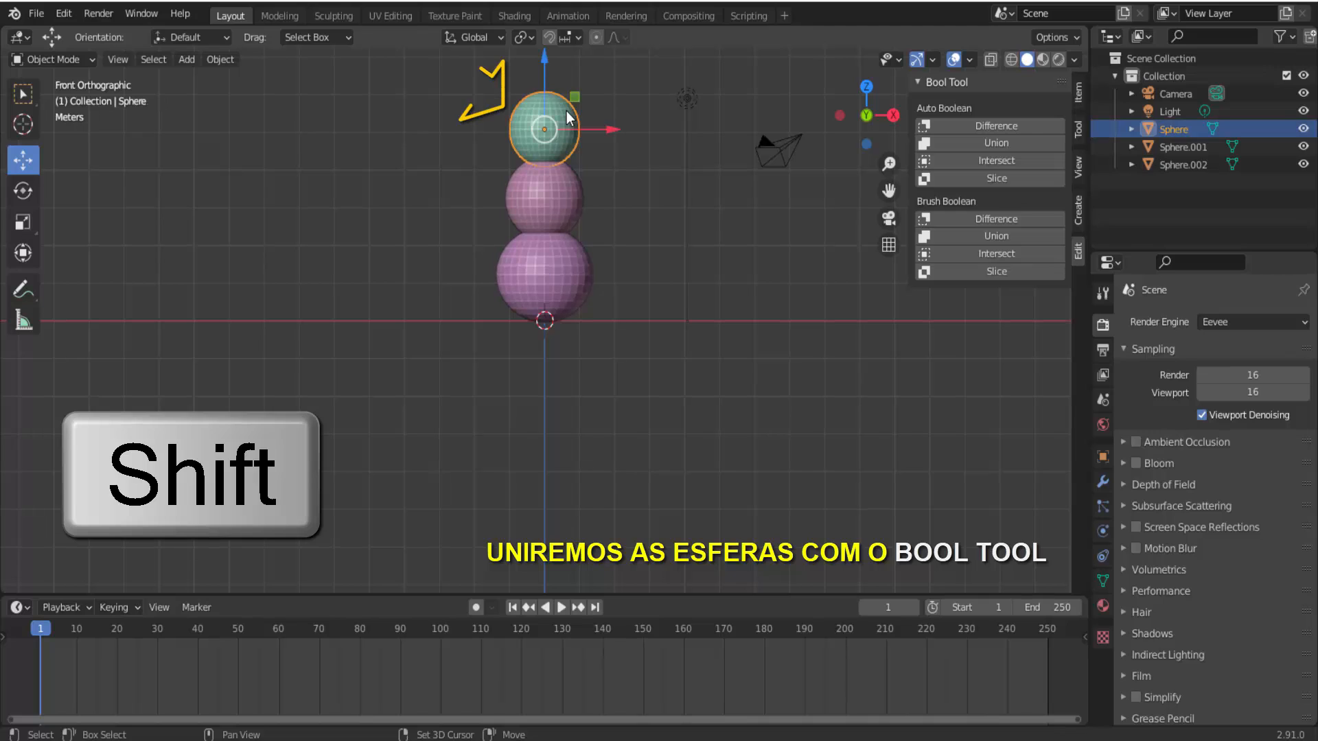
pyautogui.keyDown('shift'); pyautogui.click(568, 193); pyautogui.keyUp('shift')
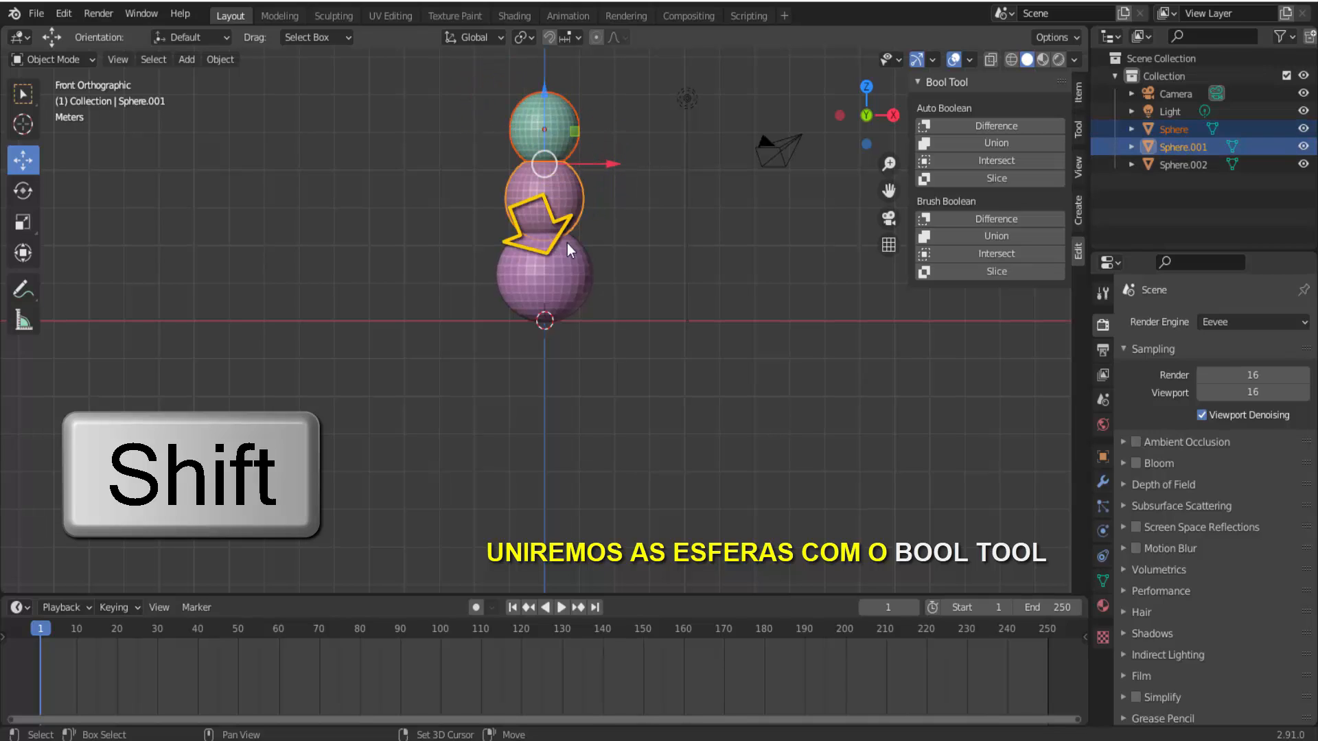
pyautogui.keyDown('shift'); pyautogui.click(572, 276); pyautogui.keyUp('shift')
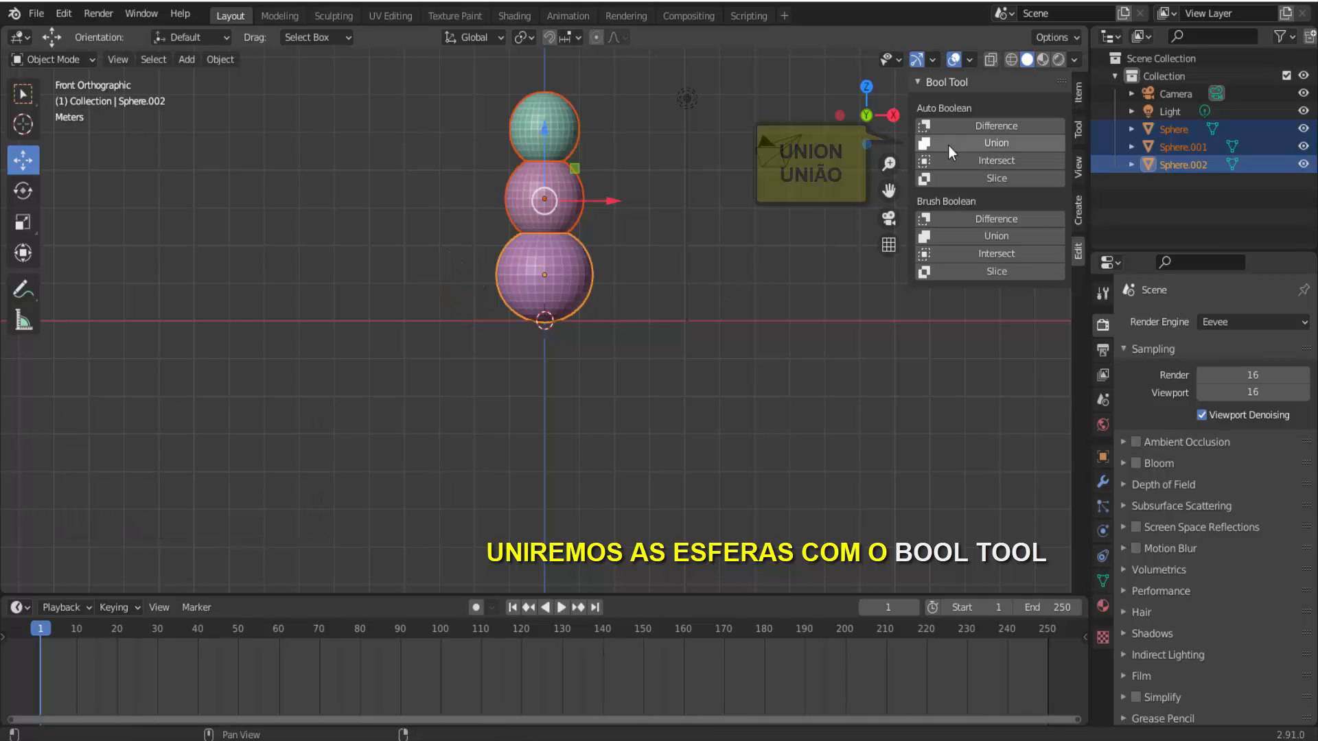
pyautogui.click(1014, 146)
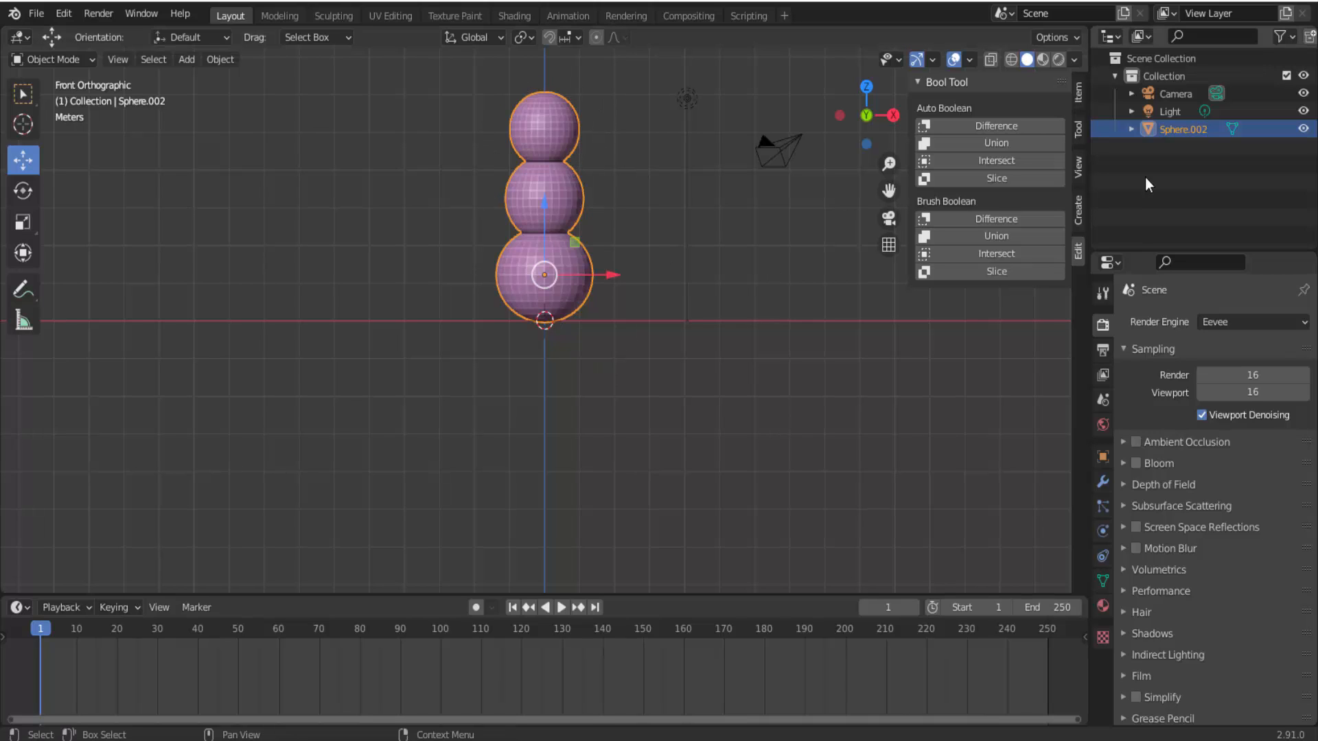
# Rename the merged body object to "corpo do boneco" and hide the Bool Tool sidebar.
pyautogui.doubleClick(1169, 130)
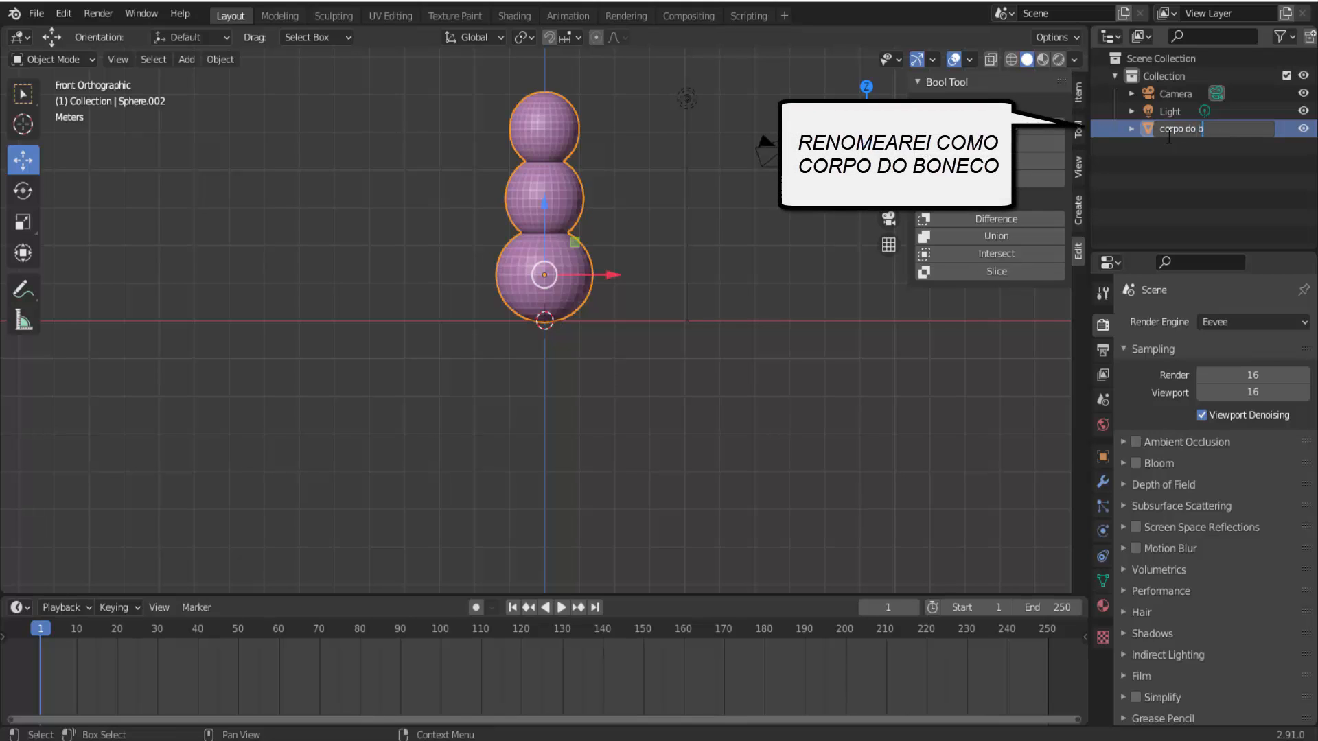
pyautogui.write('corpo do boneco')
pyautogui.press('Return')
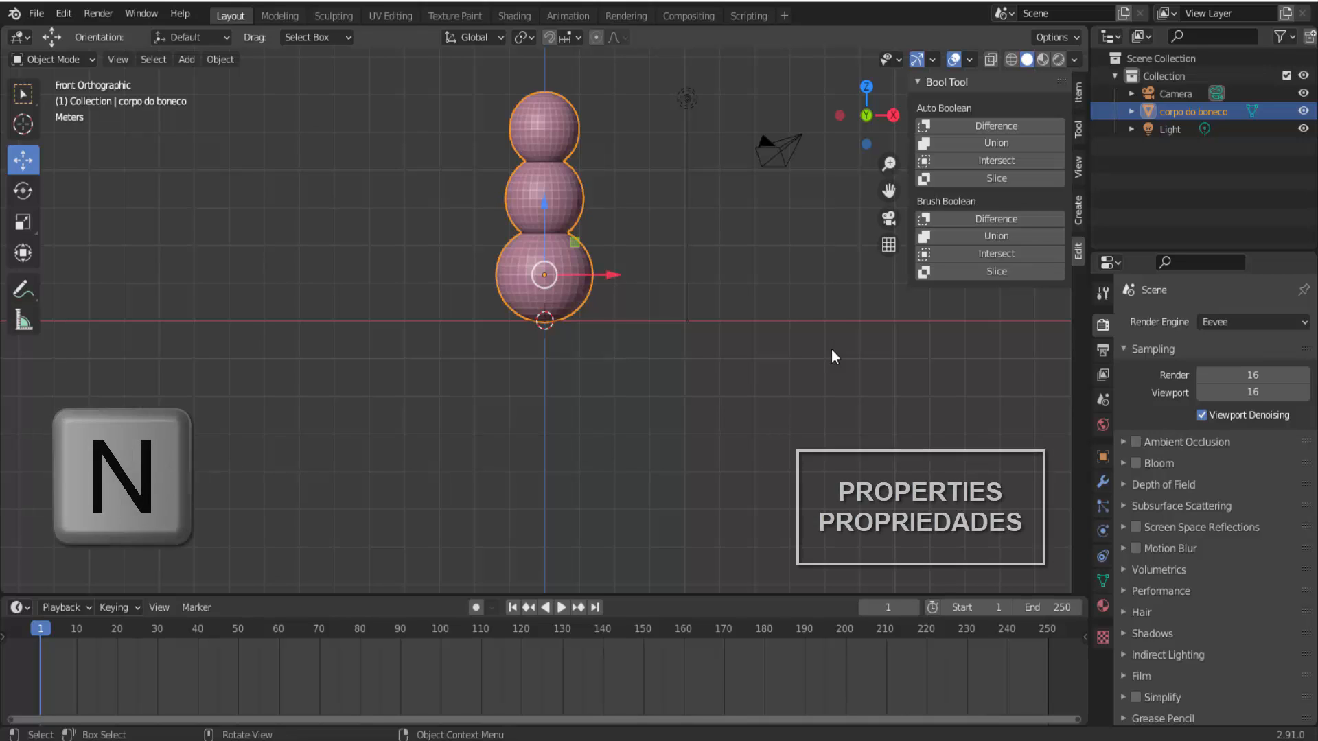
pyautogui.press('n')
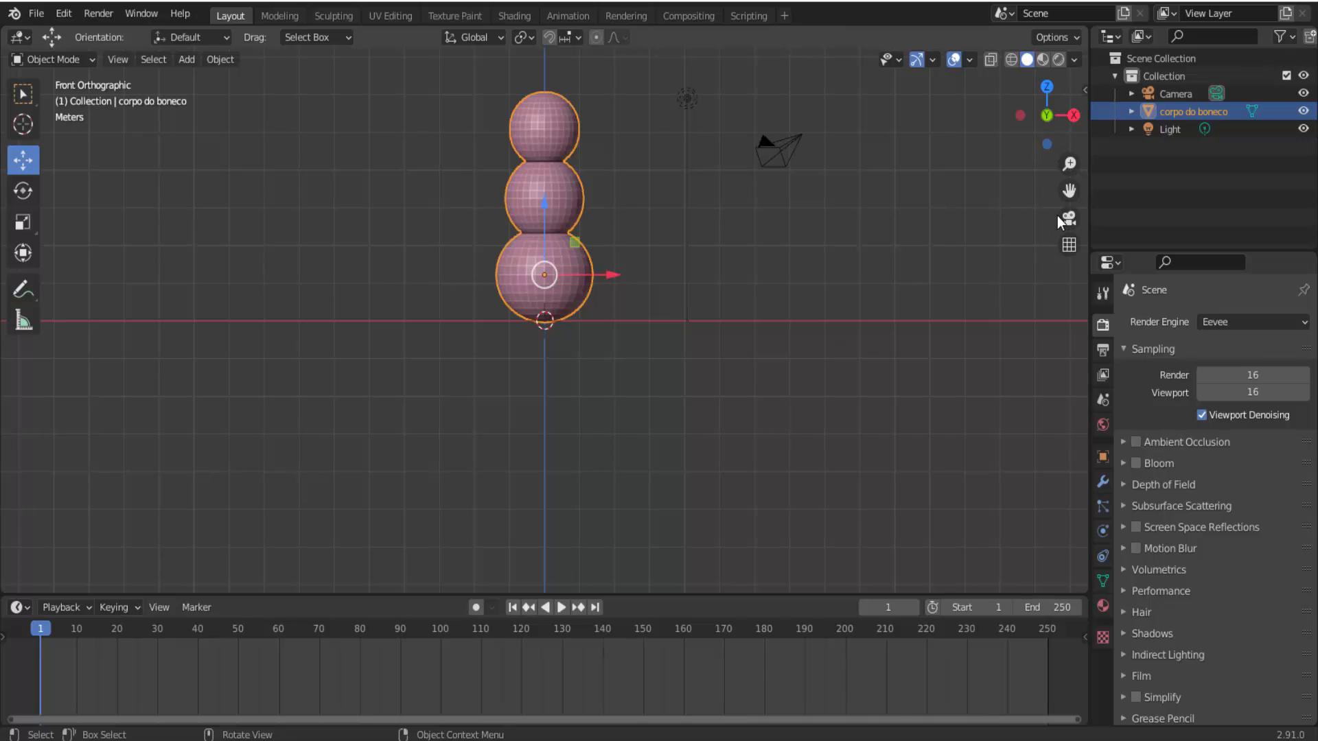
pyautogui.moveTo(1066, 188); pyautogui.dragTo(1068, 304)
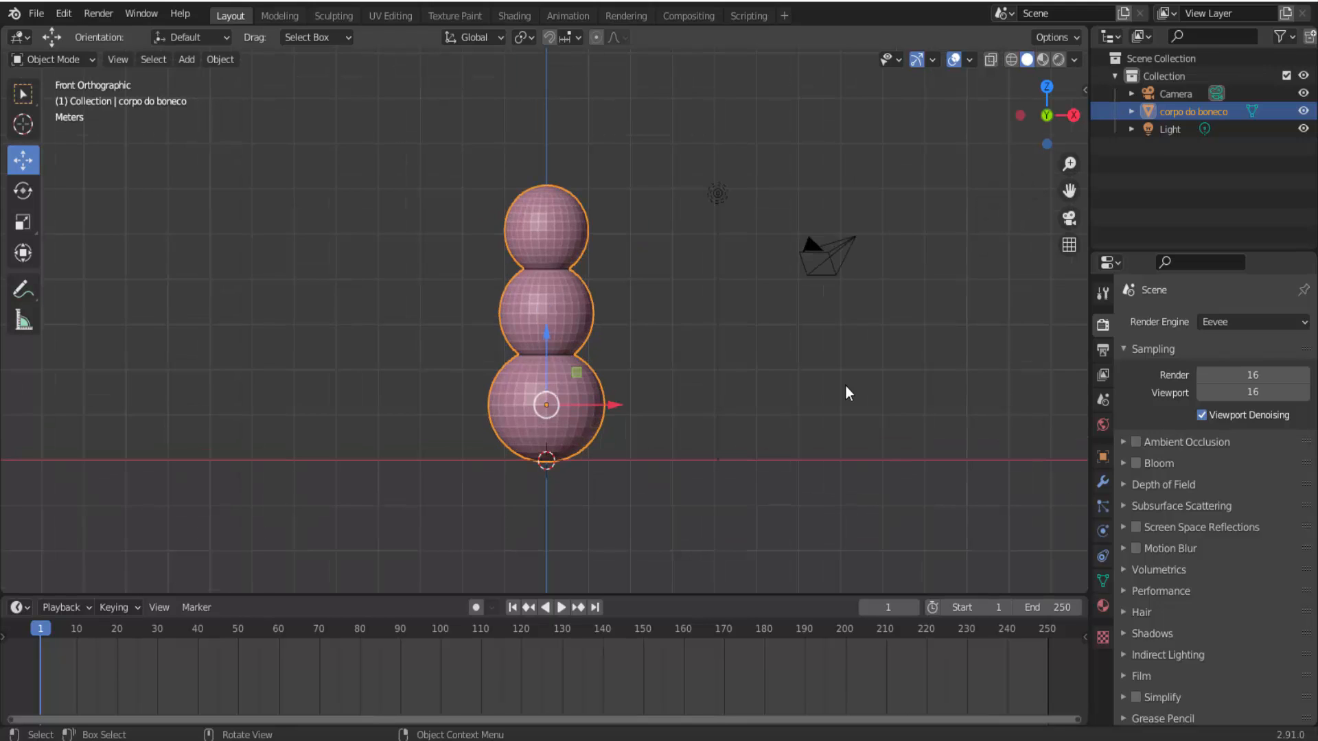
# Display the scene in wireframe shading and switch the body object to Sculpt Mode.
pyautogui.scroll(6, 846, 385)
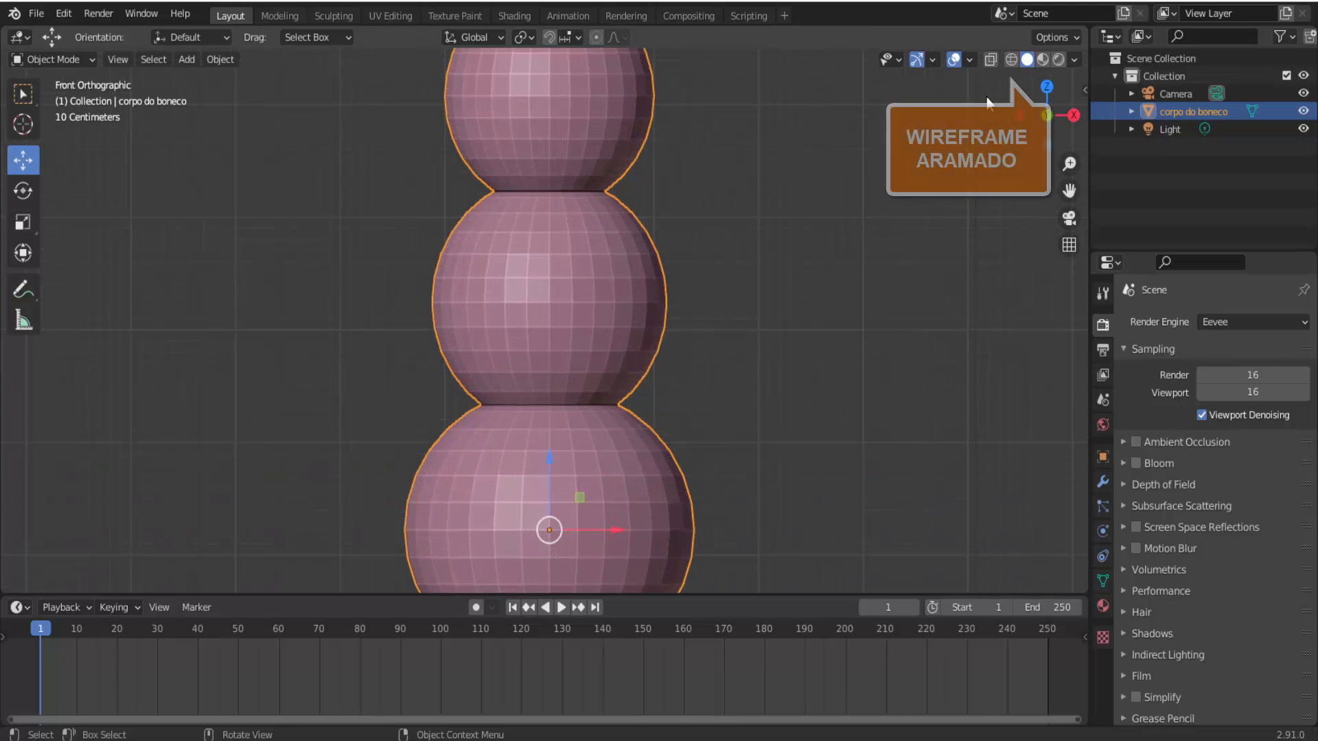
pyautogui.click(1012, 59)
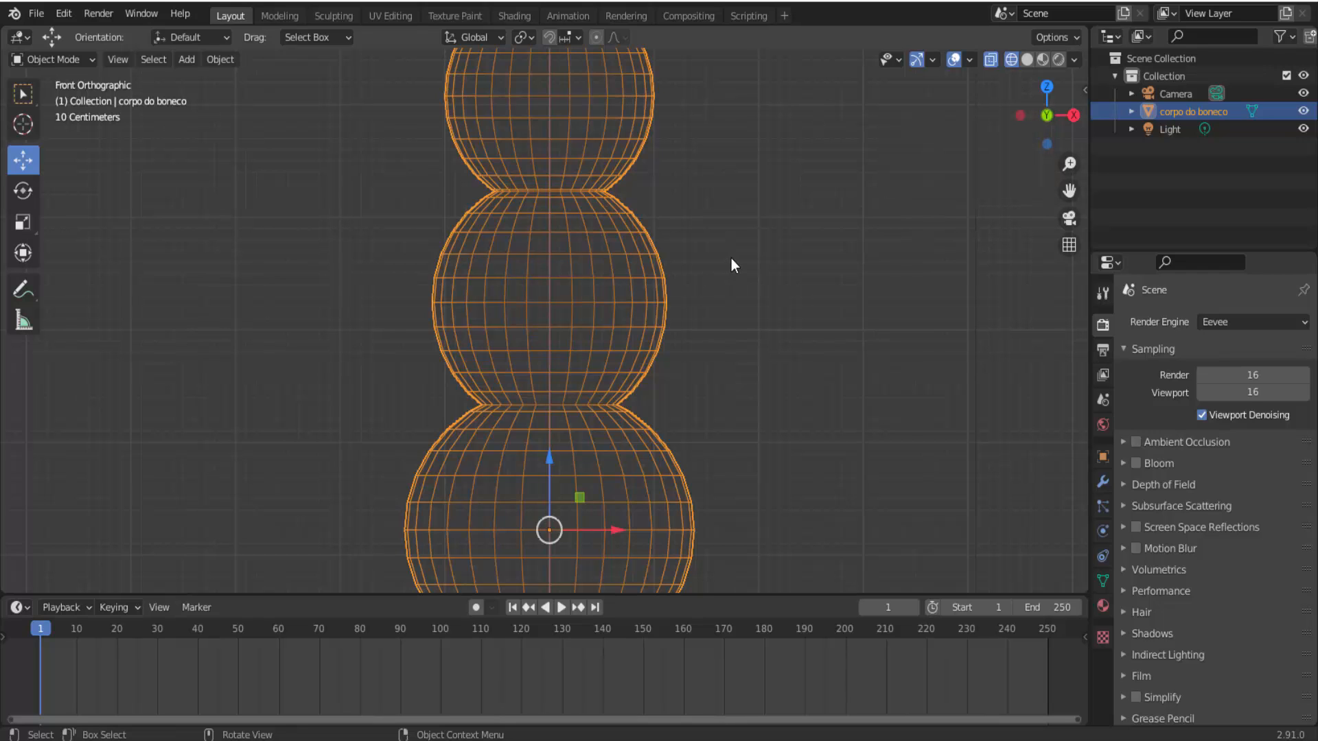
pyautogui.scroll(2, 735, 256)
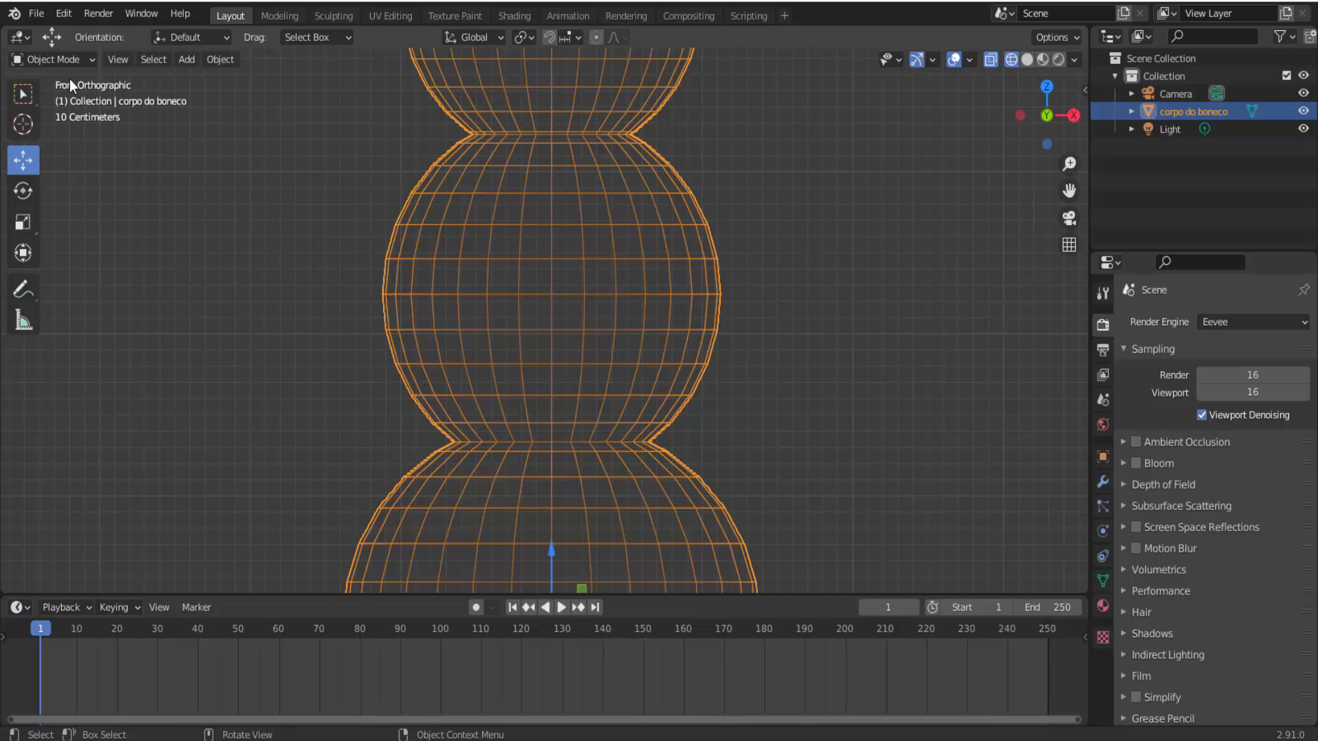
pyautogui.click(93, 62)
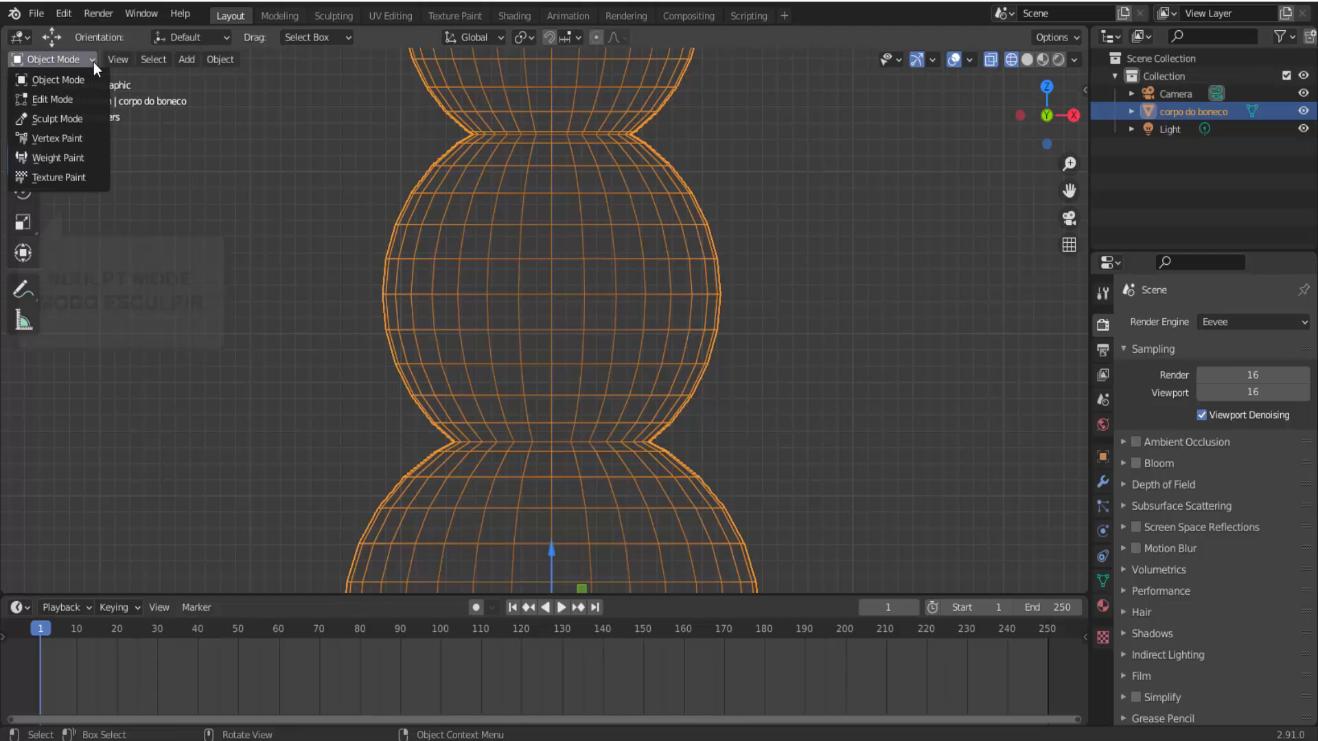
pyautogui.click(61, 116)
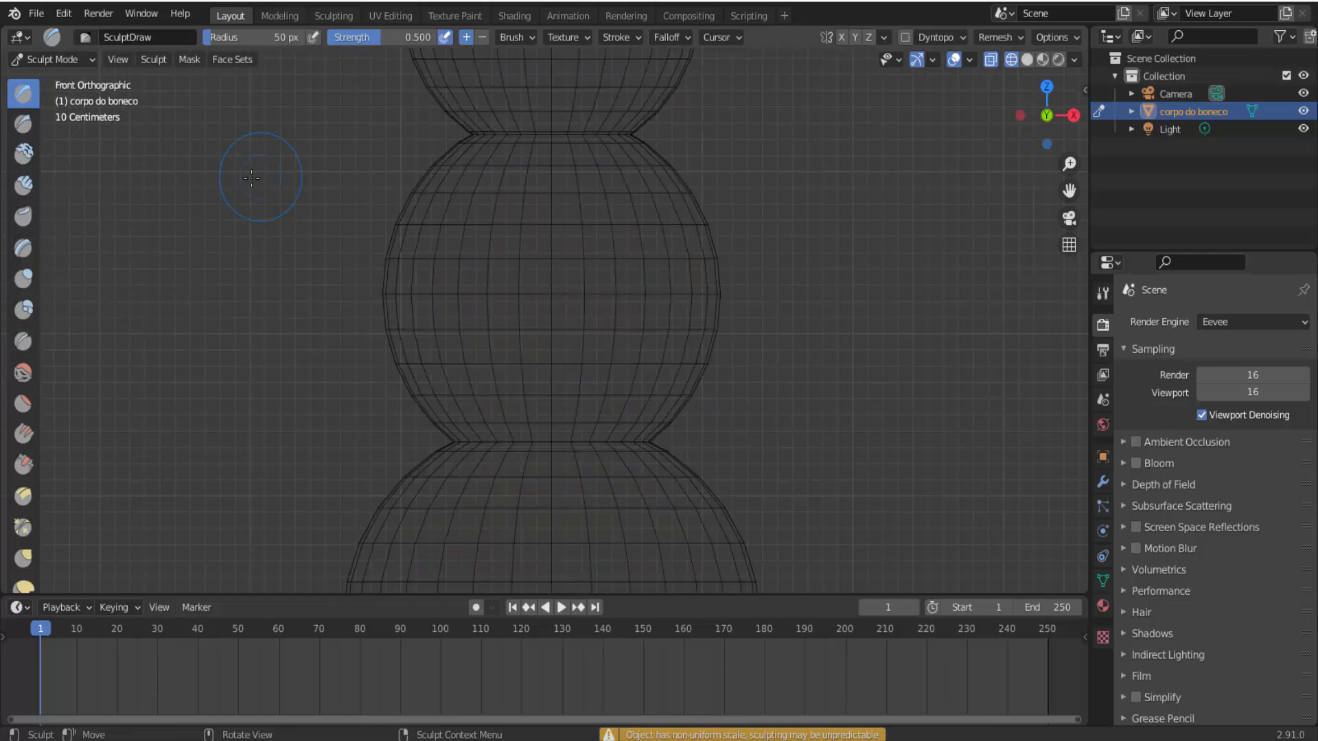
# Choose the Clay brush and set its radius to 30 px.
pyautogui.click(32, 158)
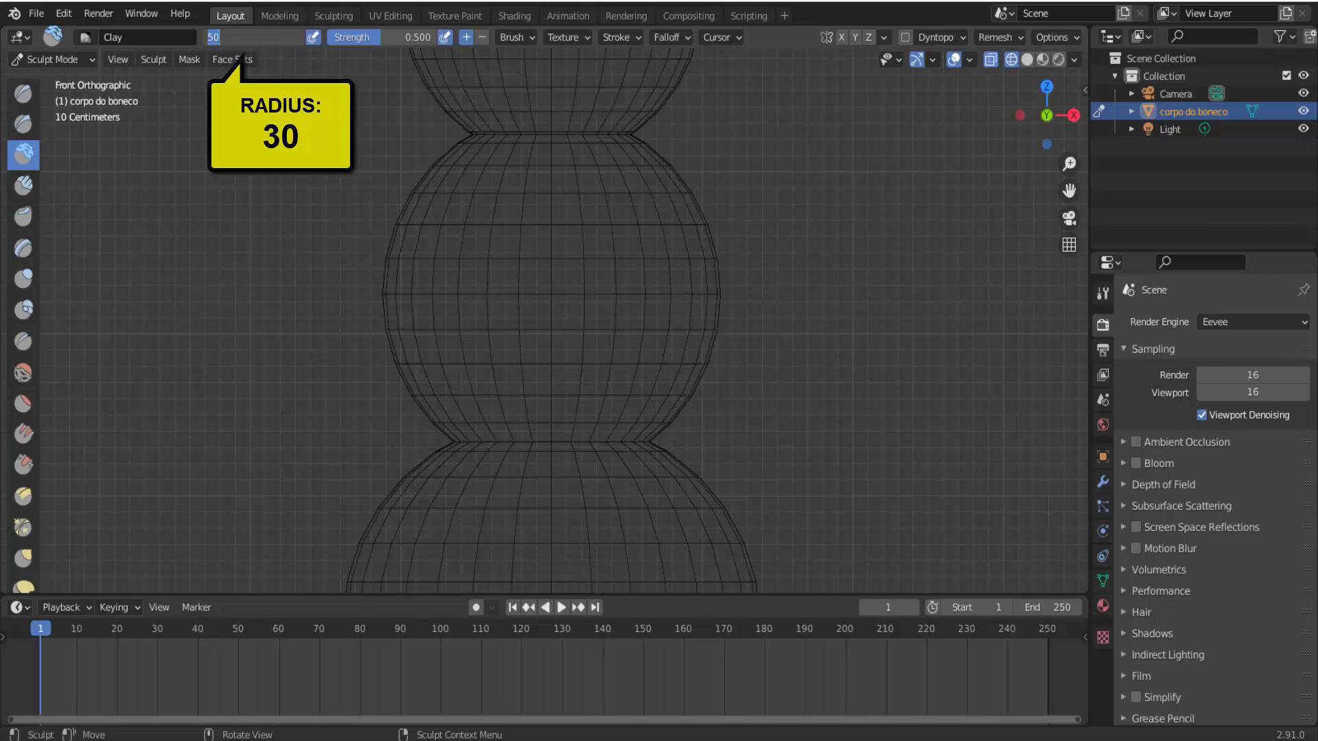
pyautogui.write('30')
pyautogui.press('Return')
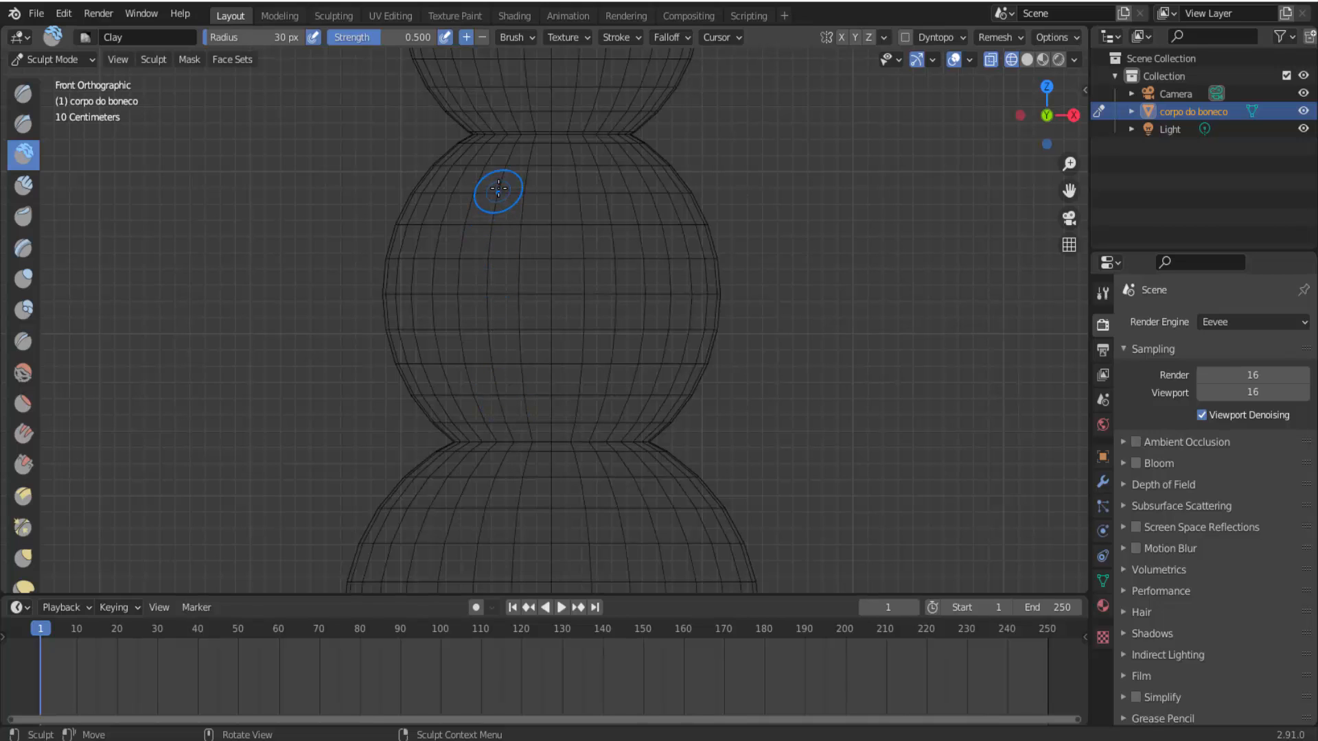
# Dab the Clay brush across the front of the seam between the head and middle spheres to build up the joint.
pyautogui.click(494, 134)
pyautogui.click(510, 134)
pyautogui.click(524, 132)
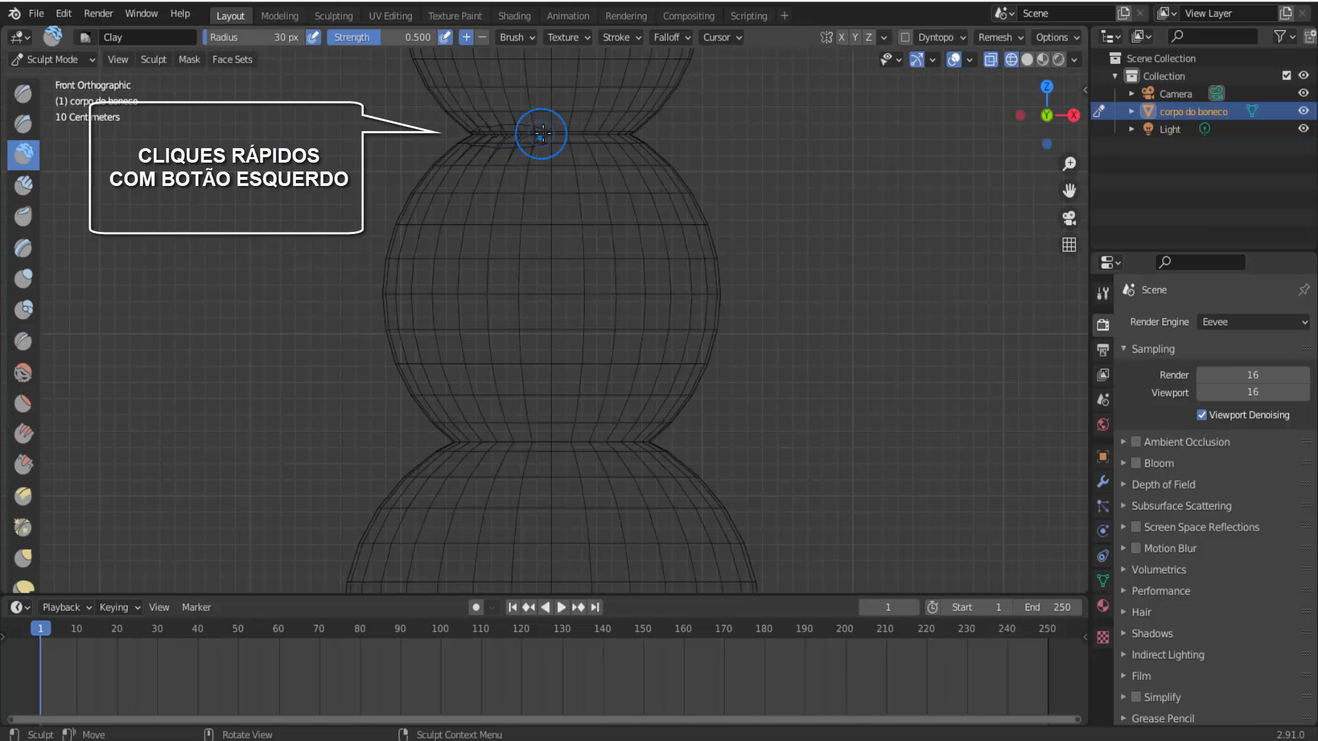
pyautogui.click(545, 134)
pyautogui.click(591, 135)
pyautogui.click(615, 135)
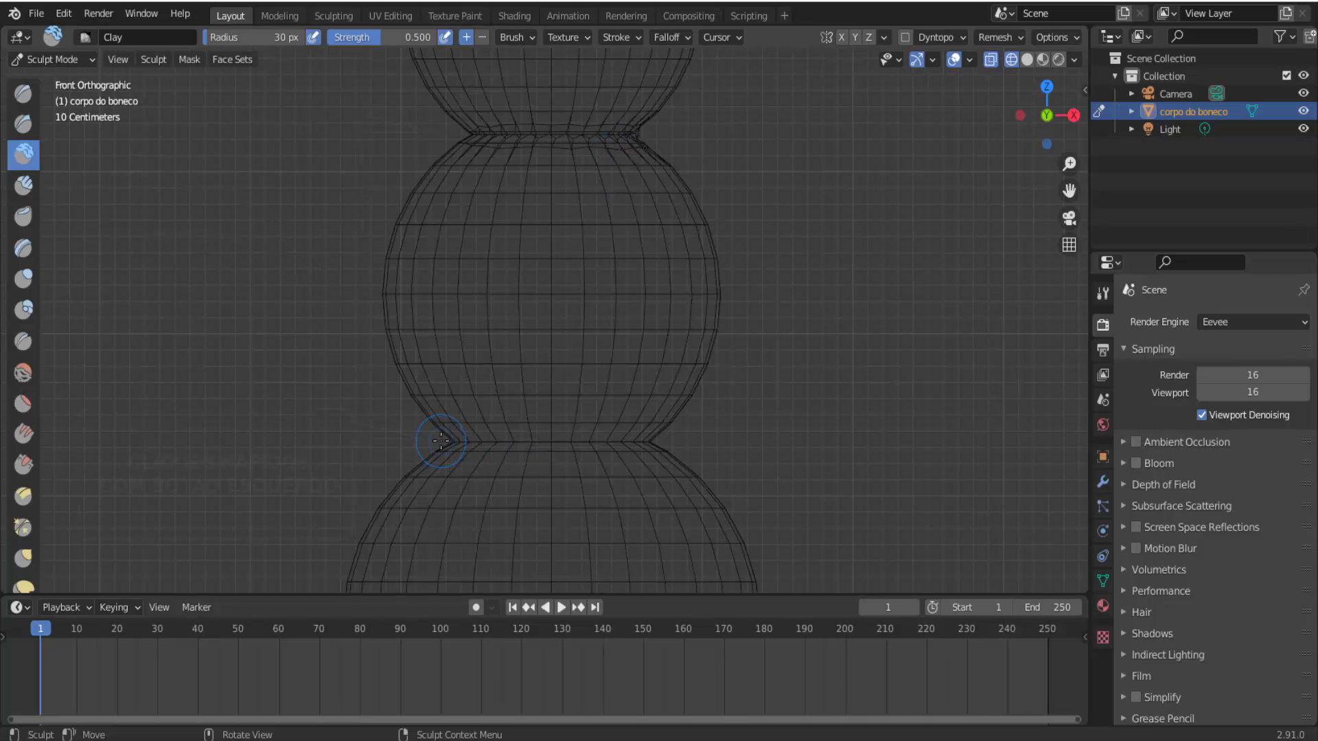
# Dab the Clay brush across the front of the seam between the middle and base spheres, filling the whole width.
pyautogui.click(471, 446)
pyautogui.click(491, 442)
pyautogui.click(514, 440)
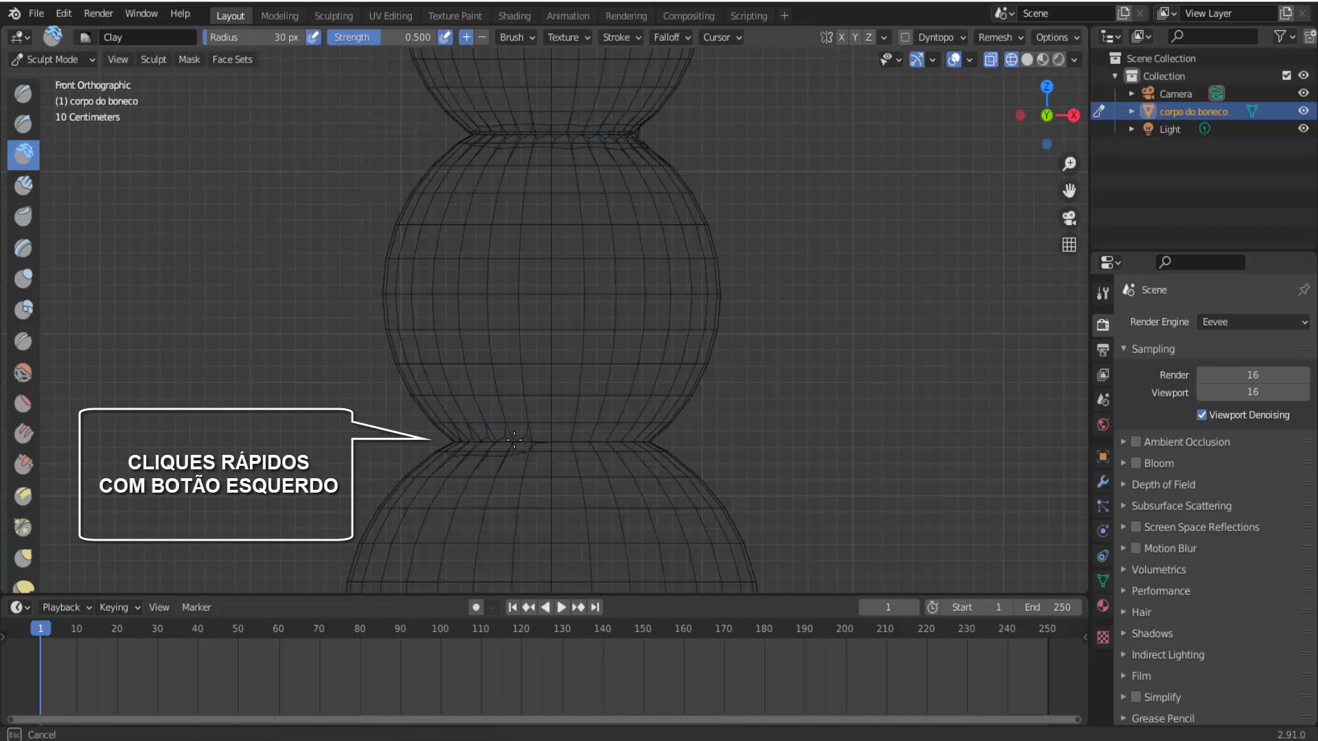
pyautogui.click(533, 442)
pyautogui.click(571, 444)
pyautogui.click(619, 449)
pyautogui.click(601, 444)
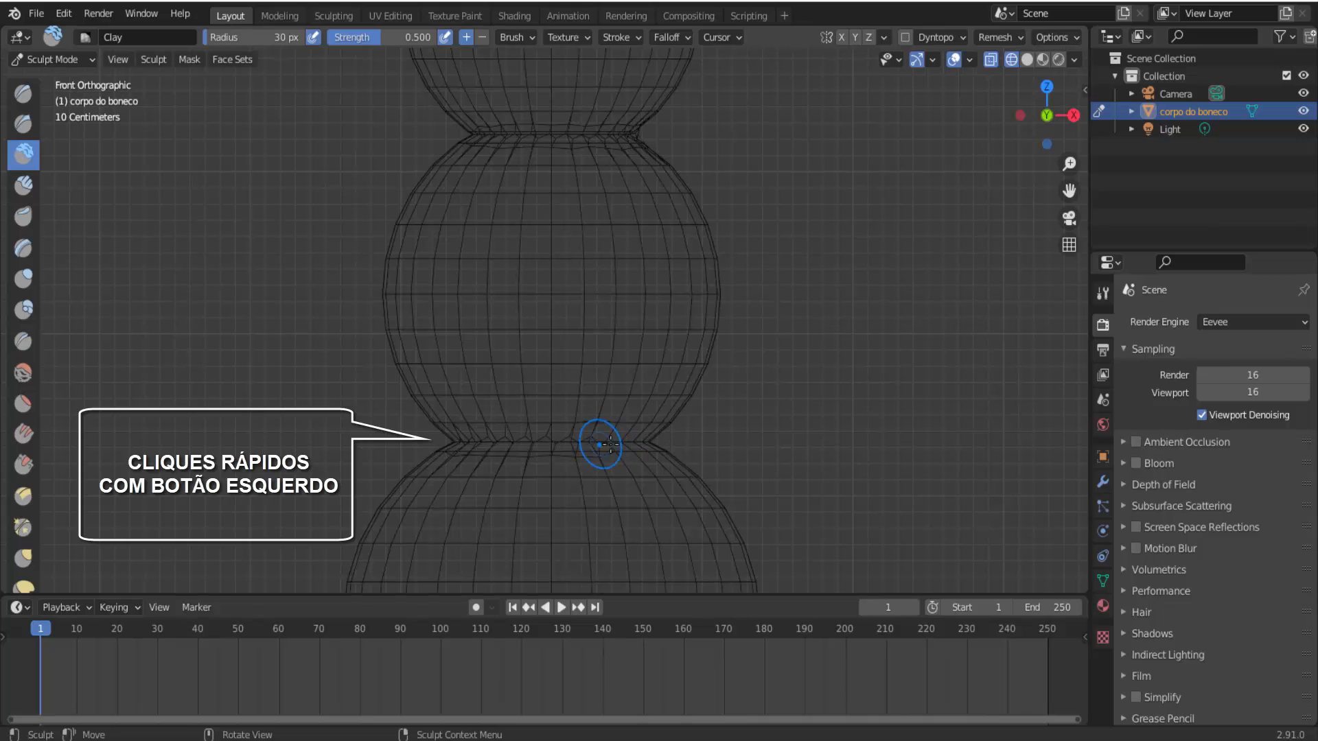
pyautogui.click(621, 446)
pyautogui.click(637, 447)
pyautogui.click(647, 446)
pyautogui.click(559, 449)
pyautogui.click(532, 452)
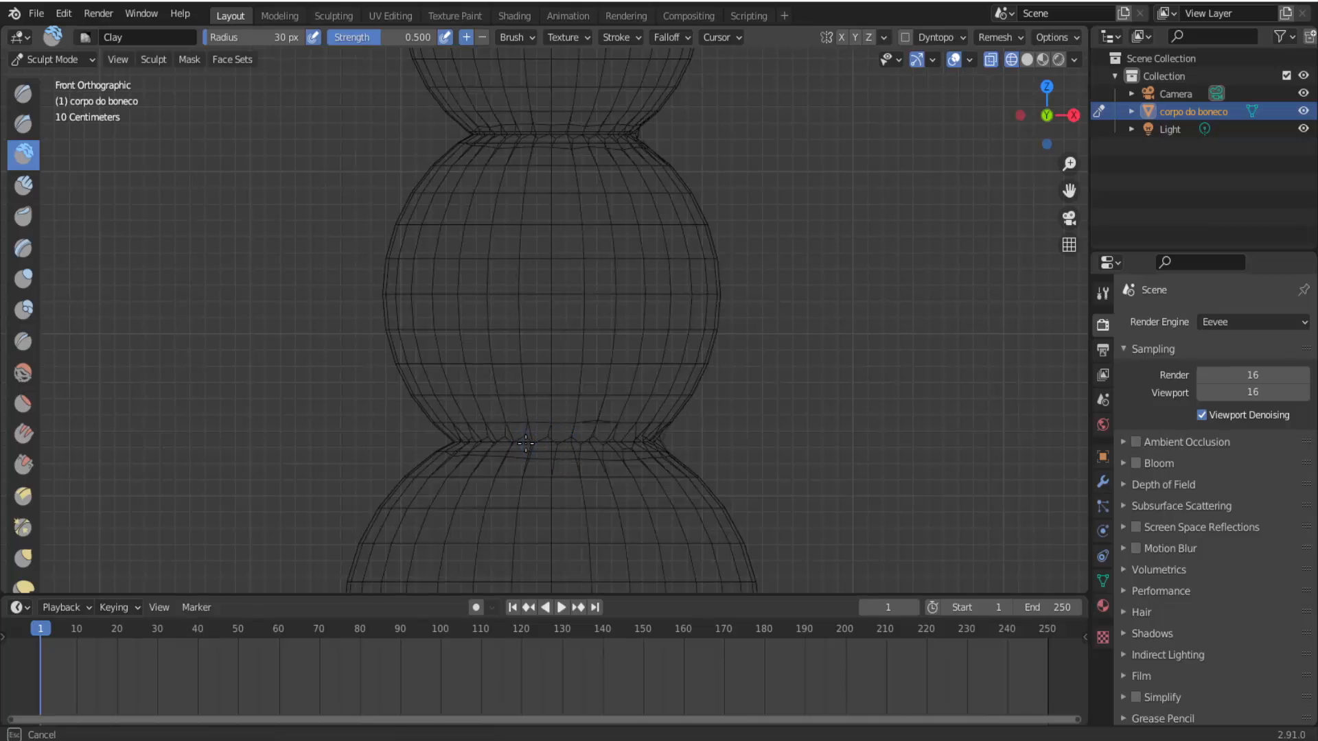
pyautogui.click(467, 449)
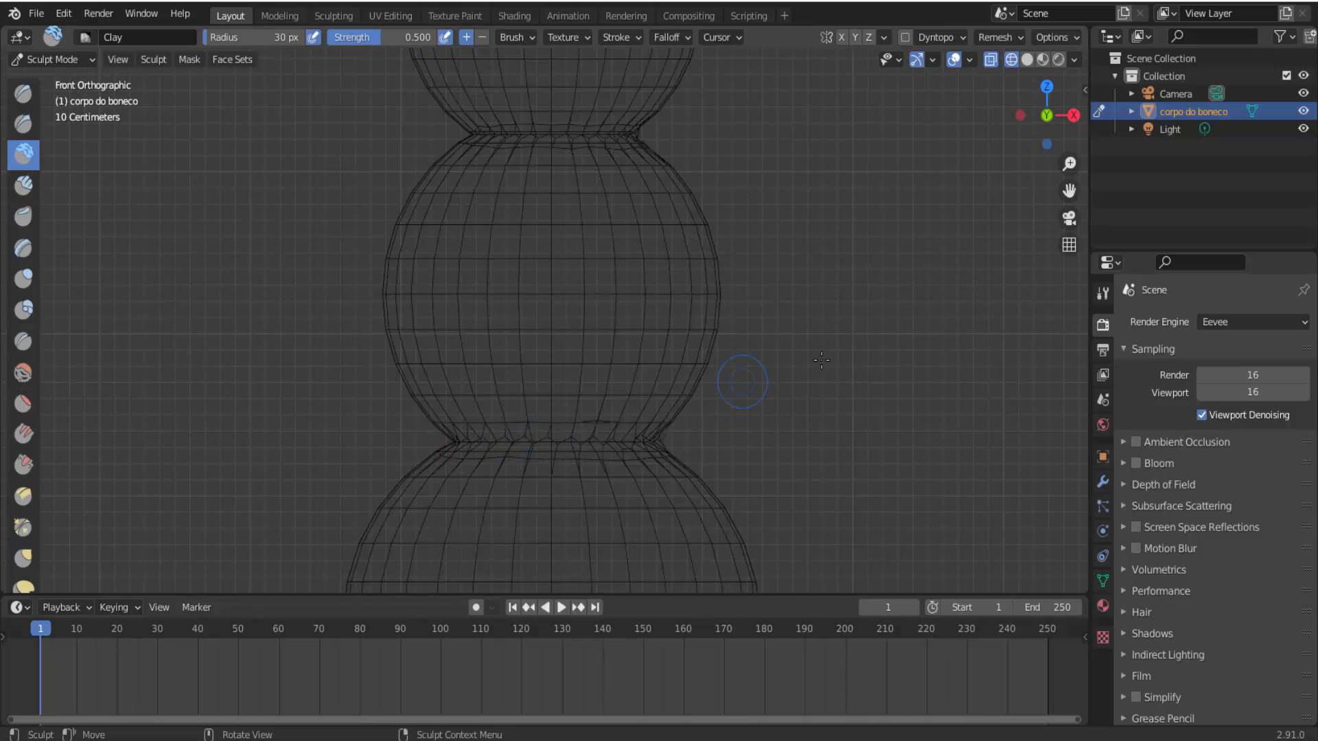
# Display the body in solid shading and sculpt both seams on its back side with Clay strokes.
pyautogui.click(1027, 59)
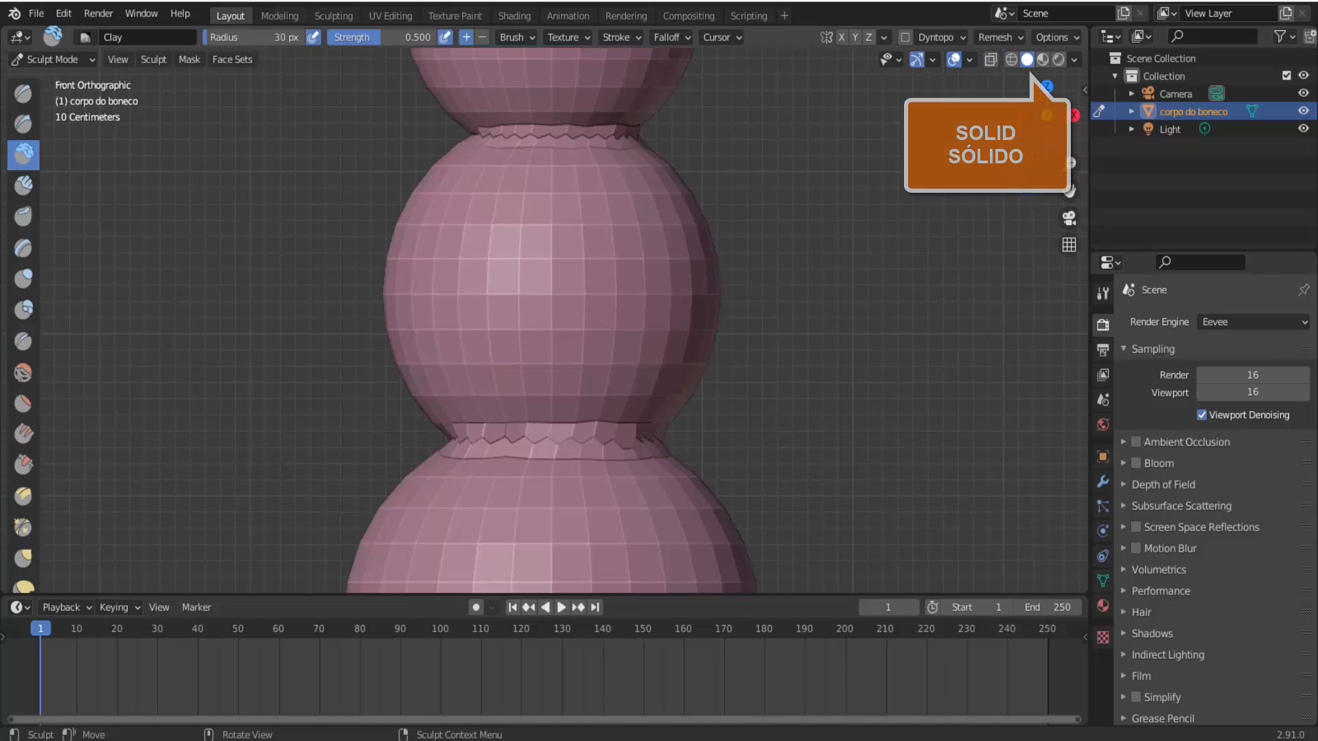
pyautogui.moveTo(939, 227)
pyautogui.mouseDown(button='middle')
pyautogui.moveTo(906, 255)
pyautogui.moveTo(666, 260)
pyautogui.moveTo(459, 132)
pyautogui.mouseUp(button='middle')
pyautogui.moveTo(487, 145)
pyautogui.mouseDown()
pyautogui.moveTo(453, 125)
pyautogui.moveTo(567, 138)
pyautogui.mouseUp()
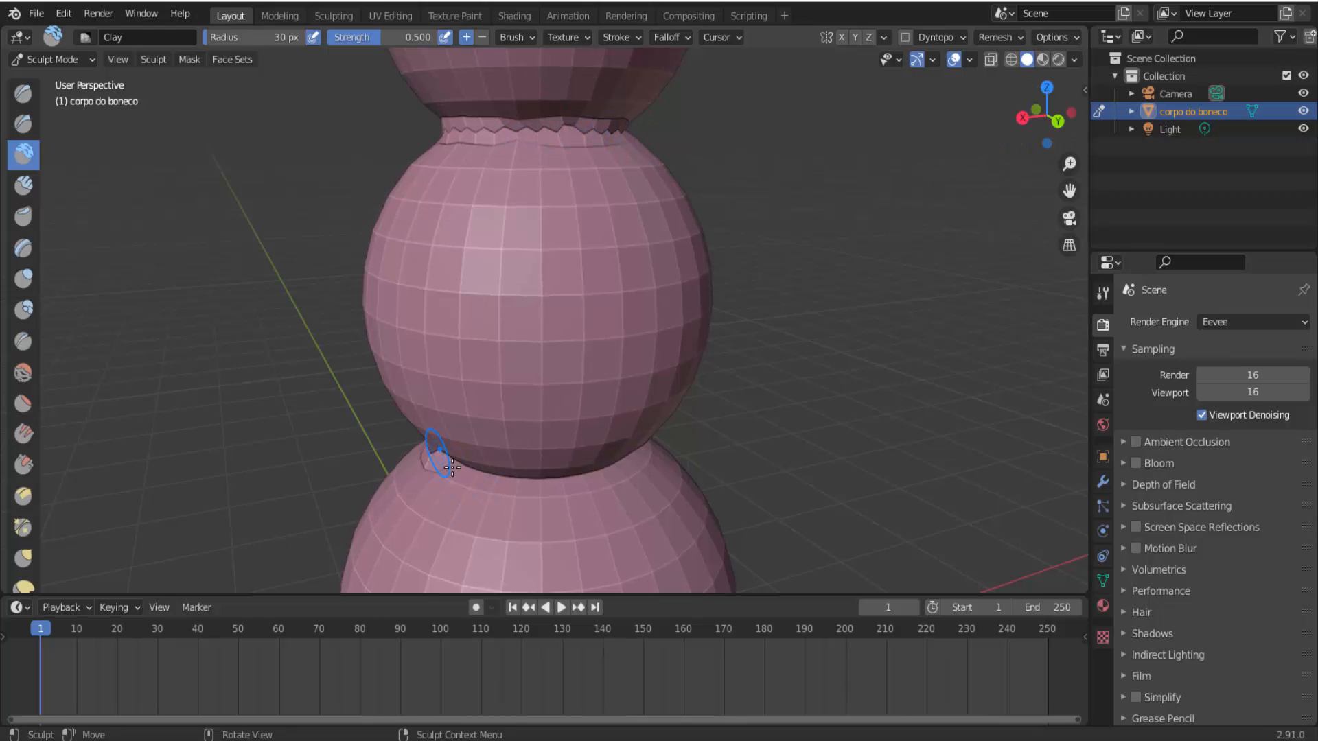
pyautogui.moveTo(452, 467)
pyautogui.mouseDown()
pyautogui.moveTo(506, 484)
pyautogui.moveTo(615, 478)
pyautogui.mouseUp()
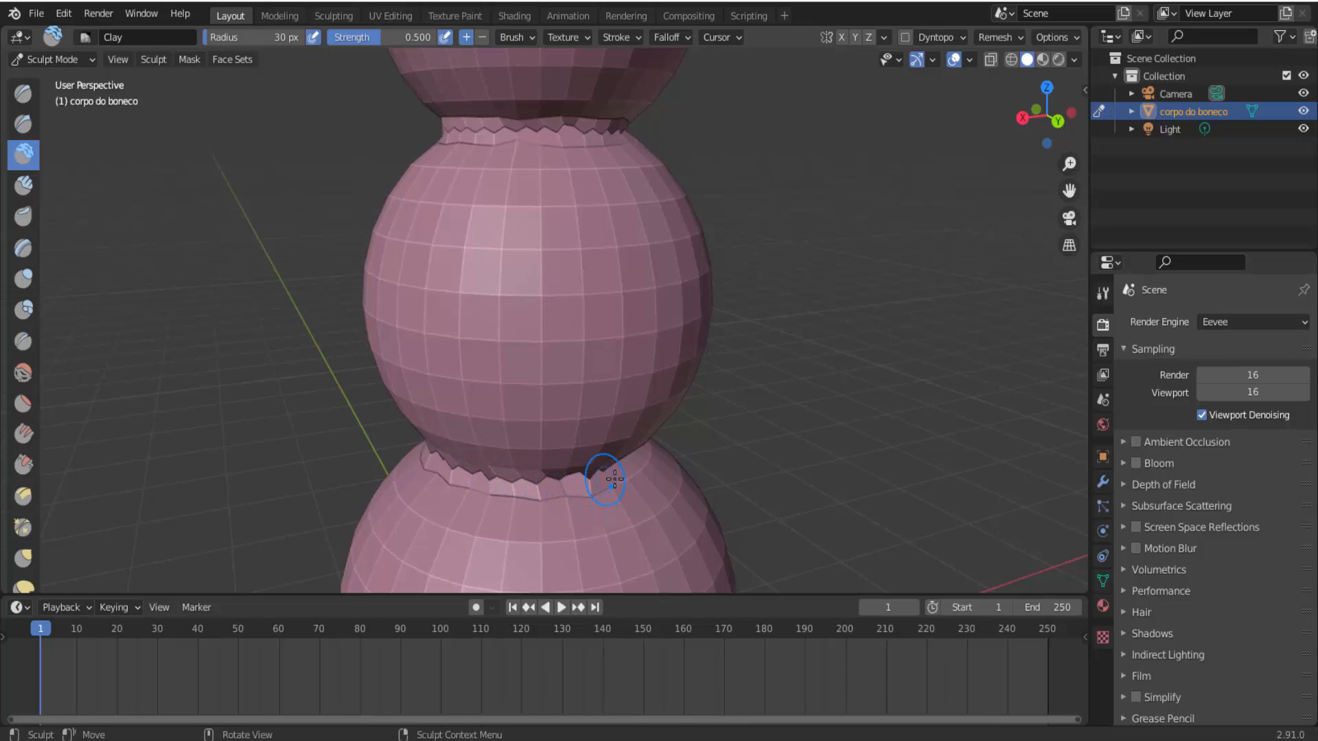
# Return to the front orthographic view in Object Mode and deselect the body.
pyautogui.moveTo(1051, 105); pyautogui.dragTo(1003, 103)
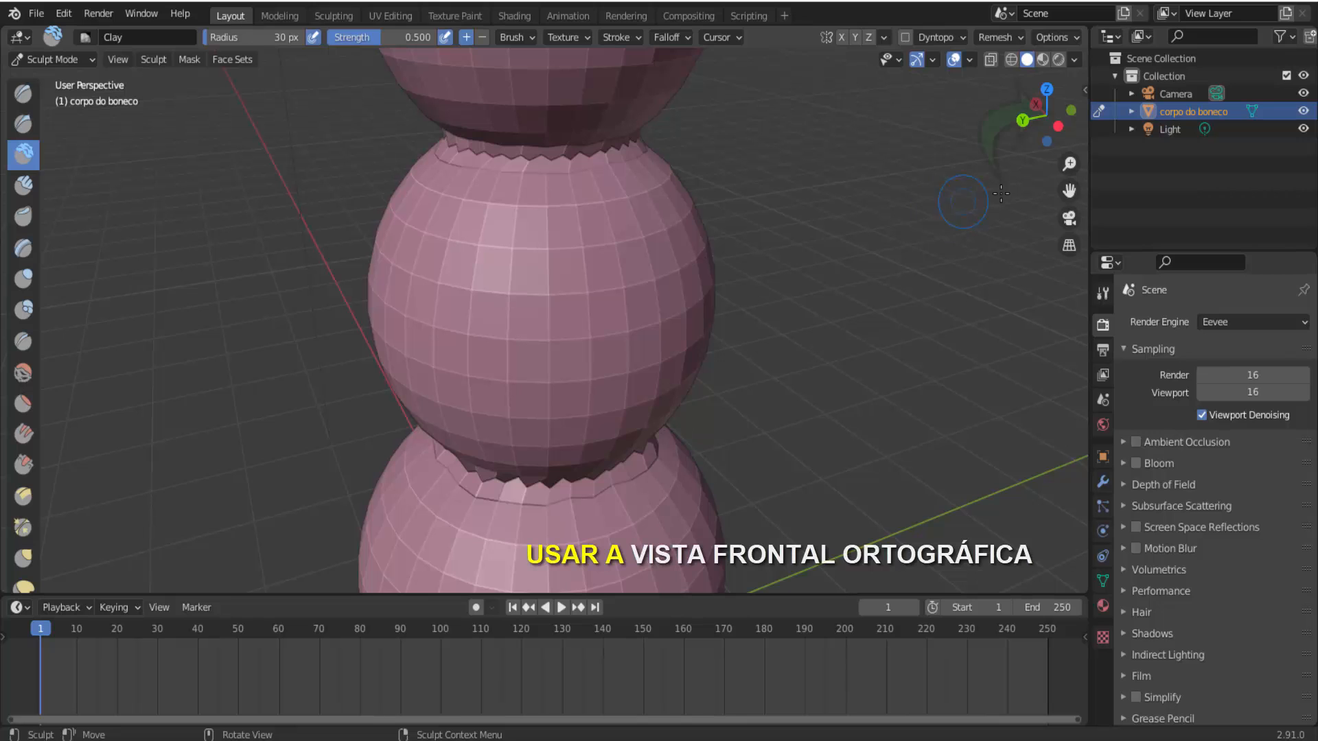
pyautogui.click(1070, 109)
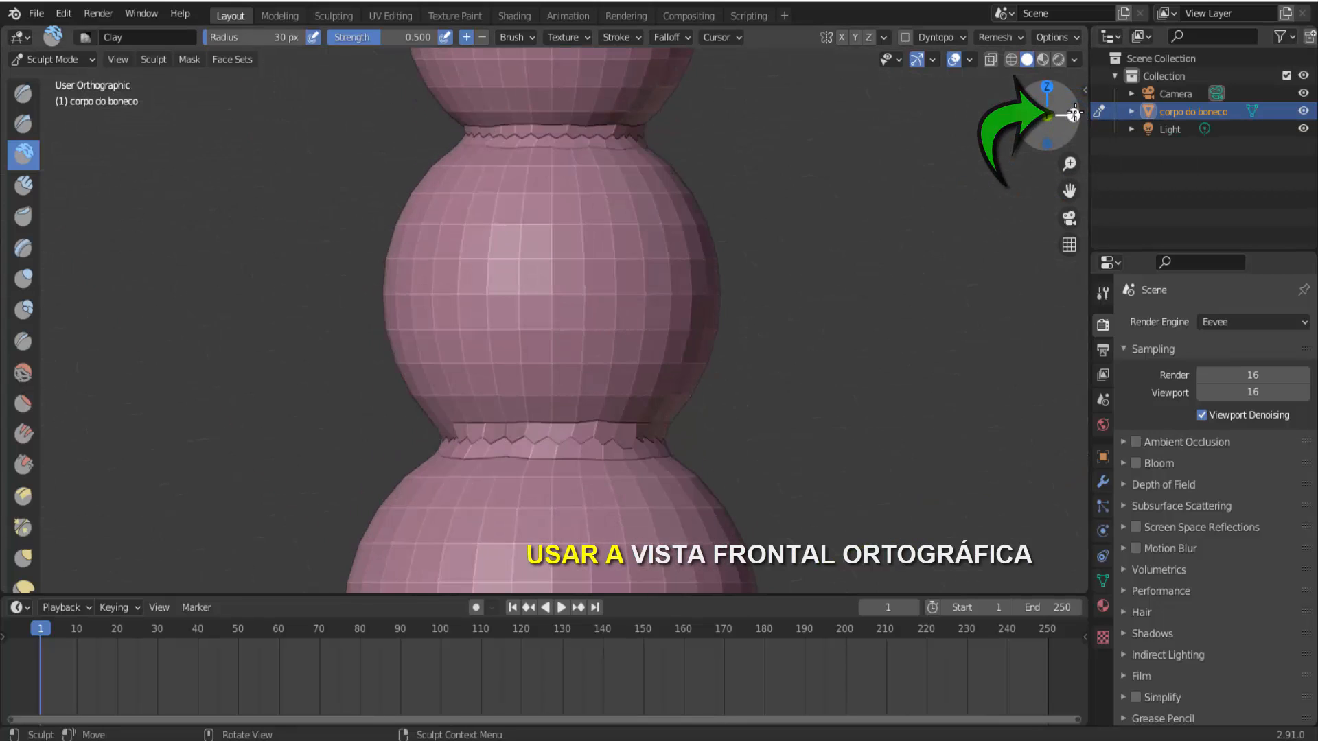
pyautogui.scroll(-4, 960, 250)
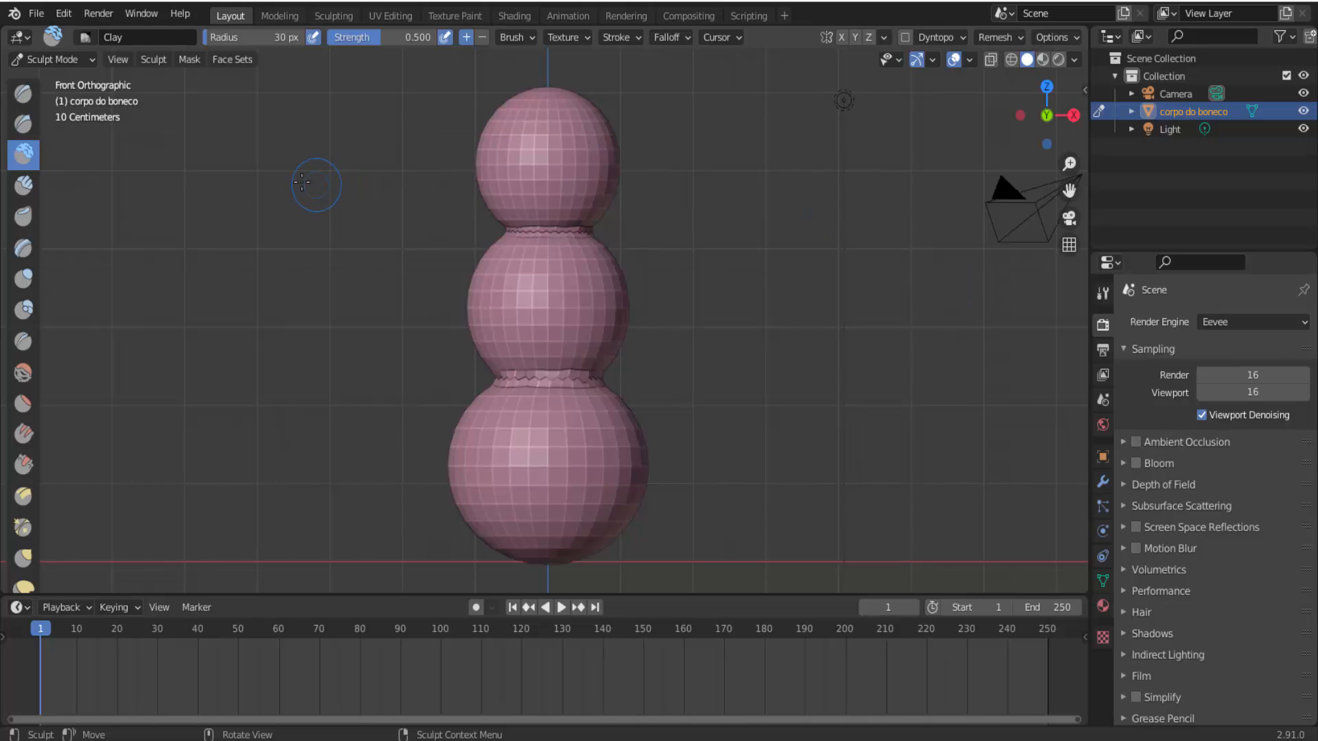
pyautogui.click(71, 65)
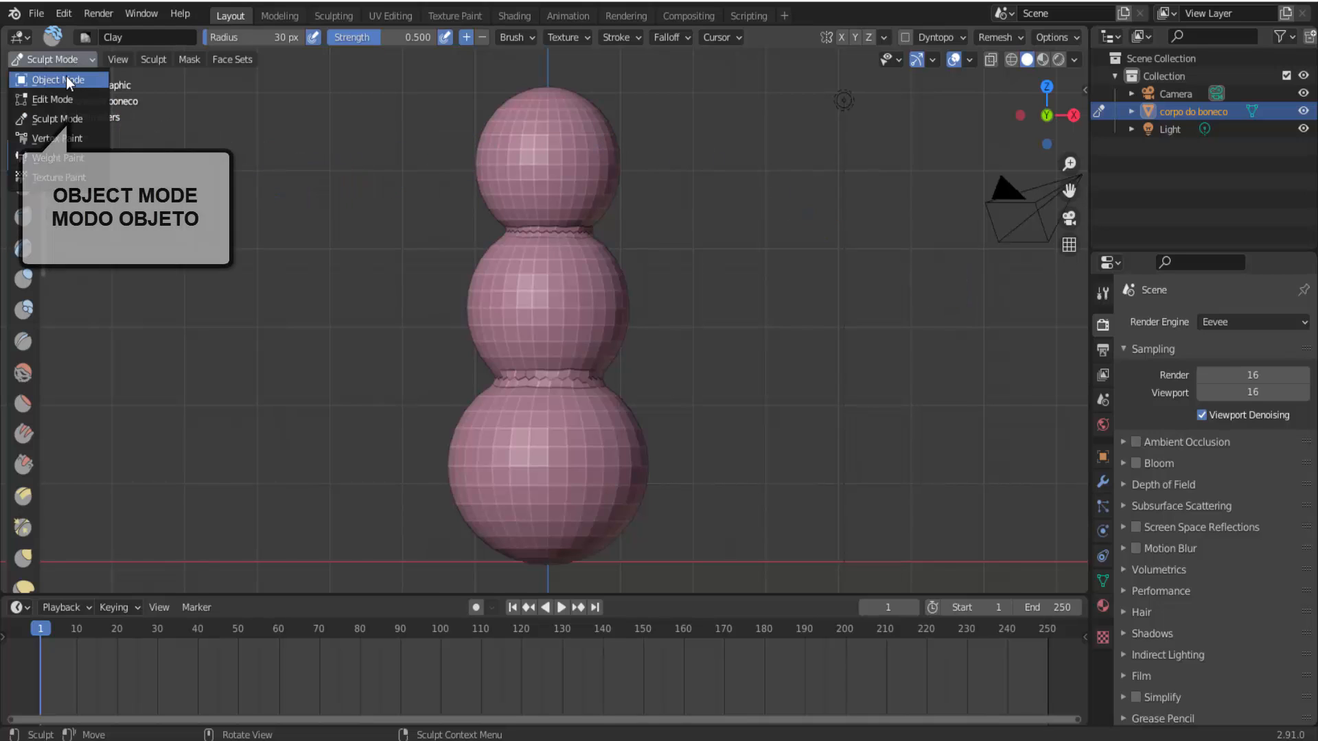
pyautogui.click(65, 76)
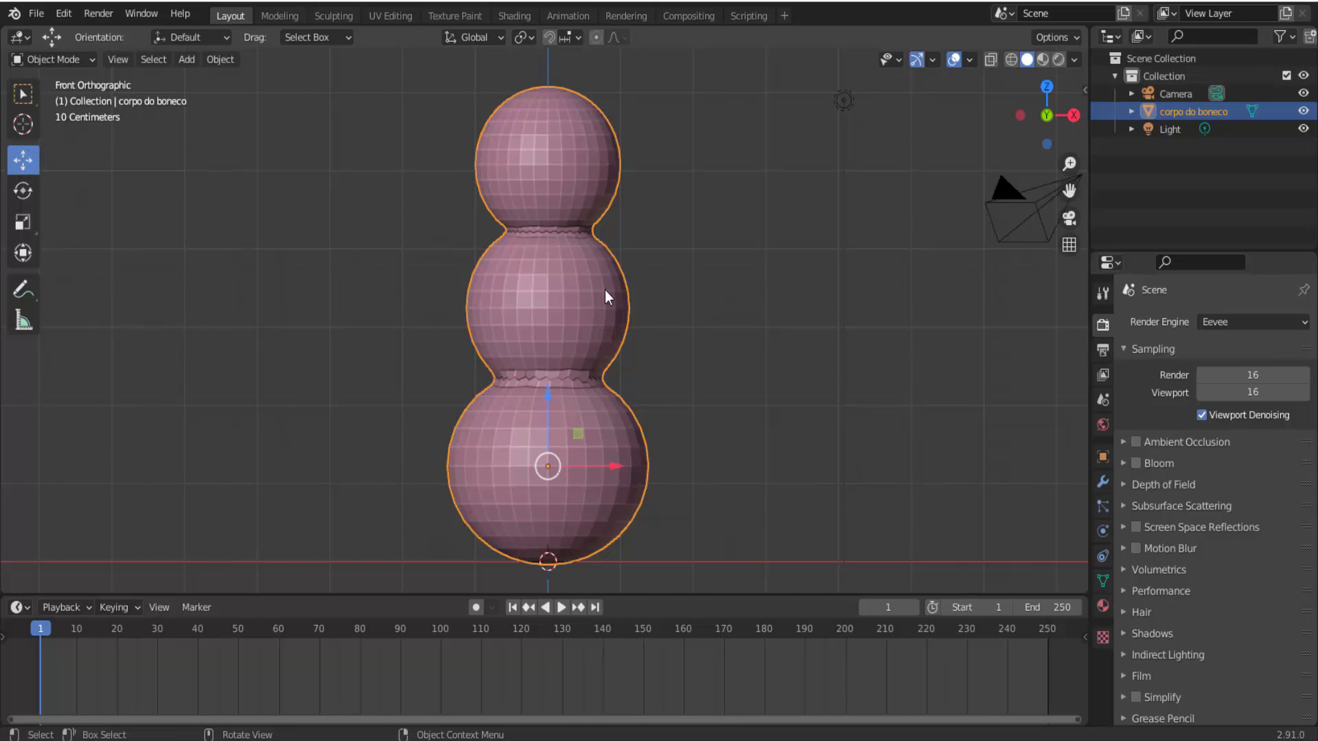
pyautogui.click(762, 387)
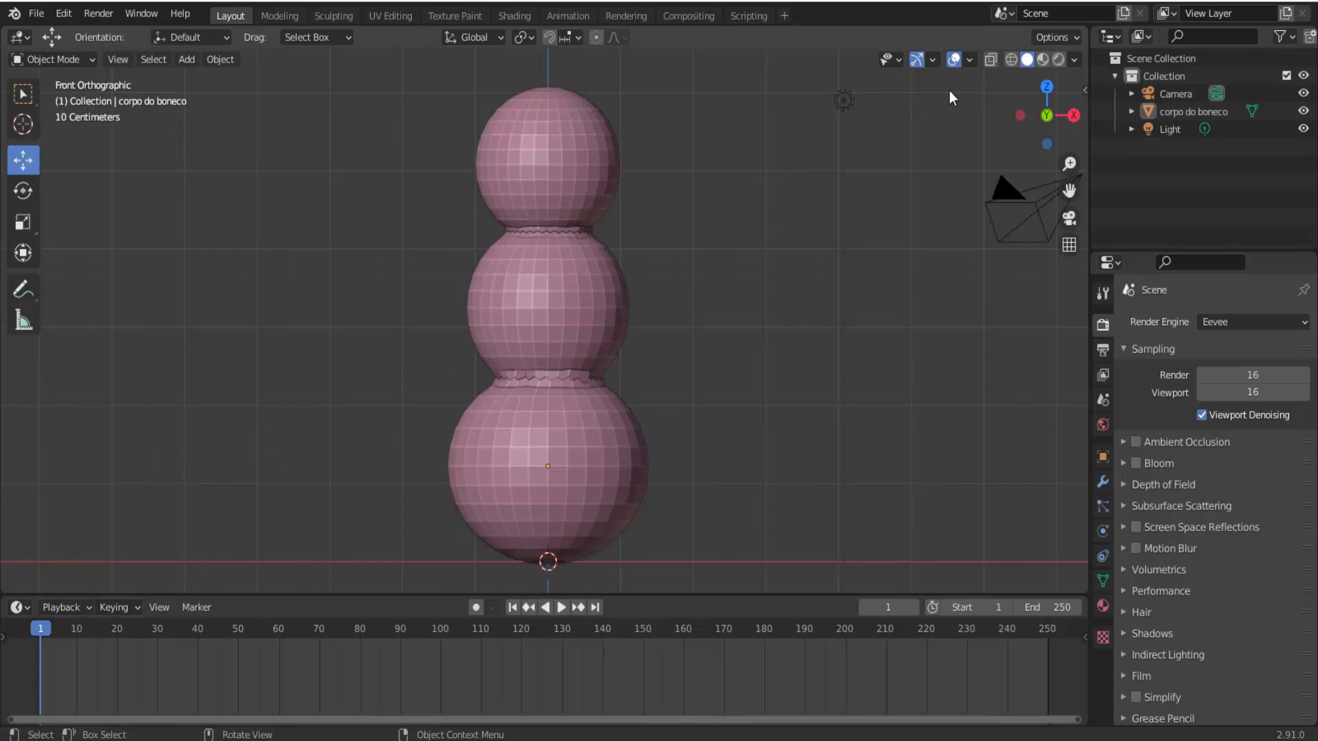
# Switch to wireframe shading and add a UV sphere at the 3D cursor.
pyautogui.click(1011, 60)
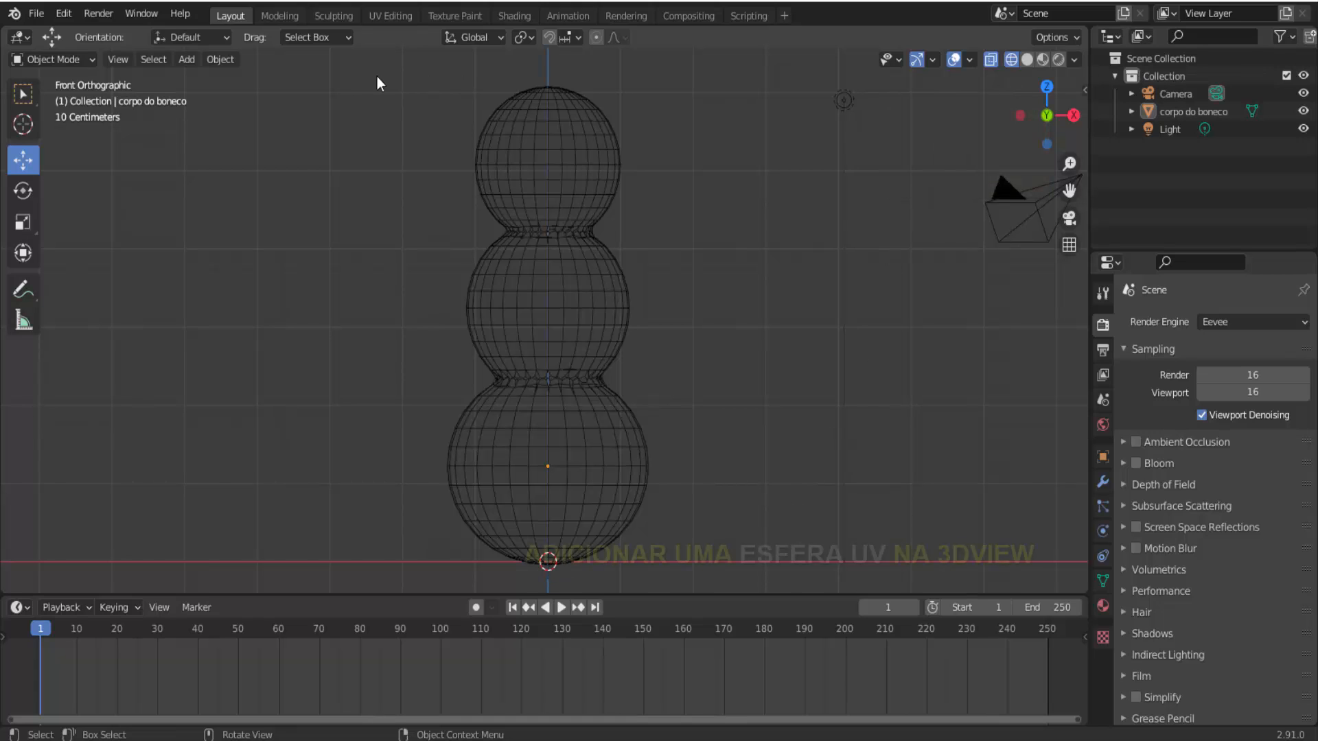
pyautogui.click(190, 61)
pyautogui.moveTo(197, 79)
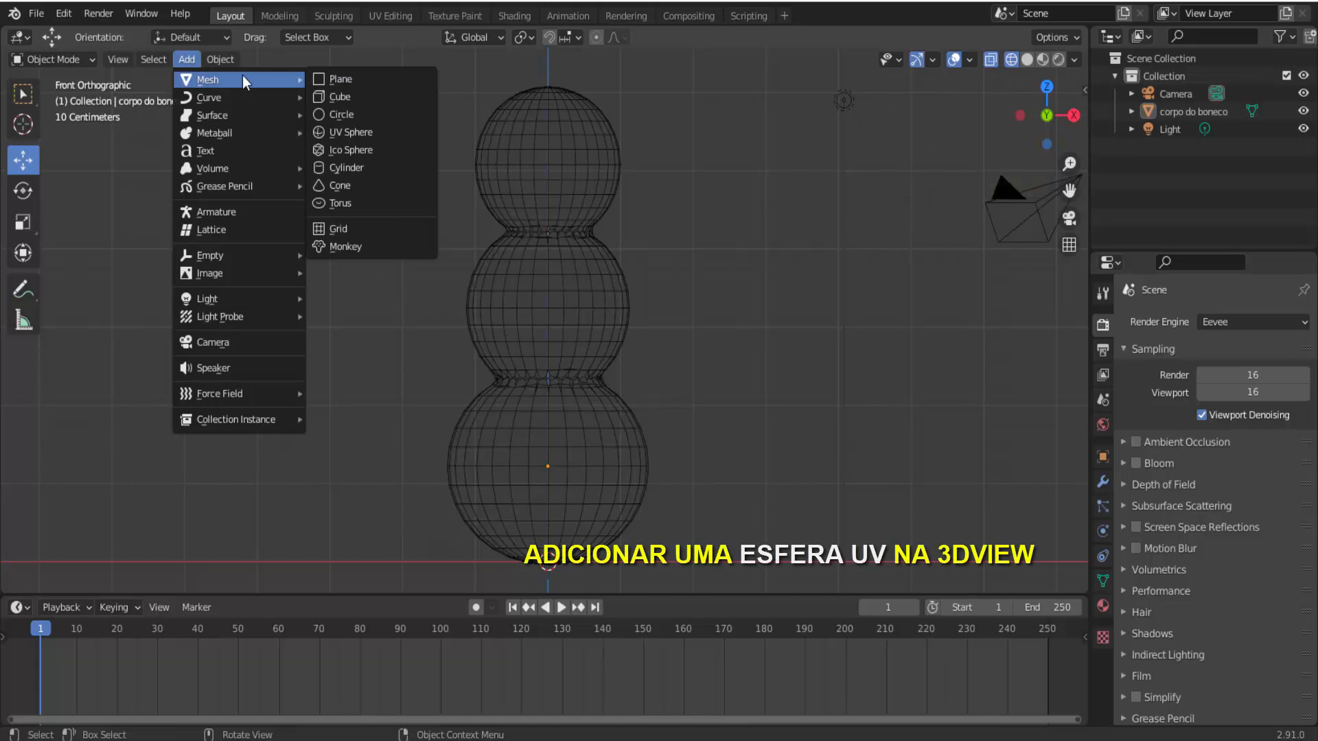
pyautogui.click(369, 129)
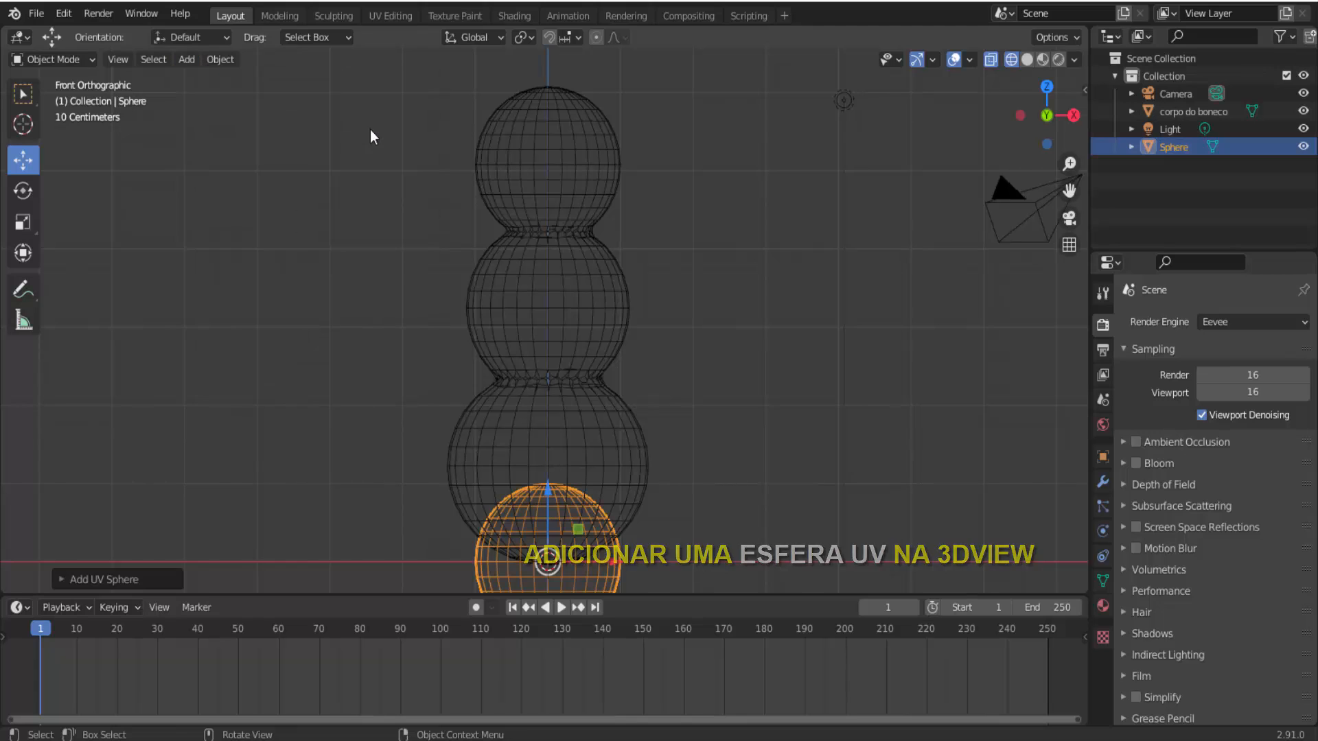
# Scale the new sphere down uniformly to about 0.25.
pyautogui.scroll(-3, 801, 455)
pyautogui.scroll(-1, 801, 456)
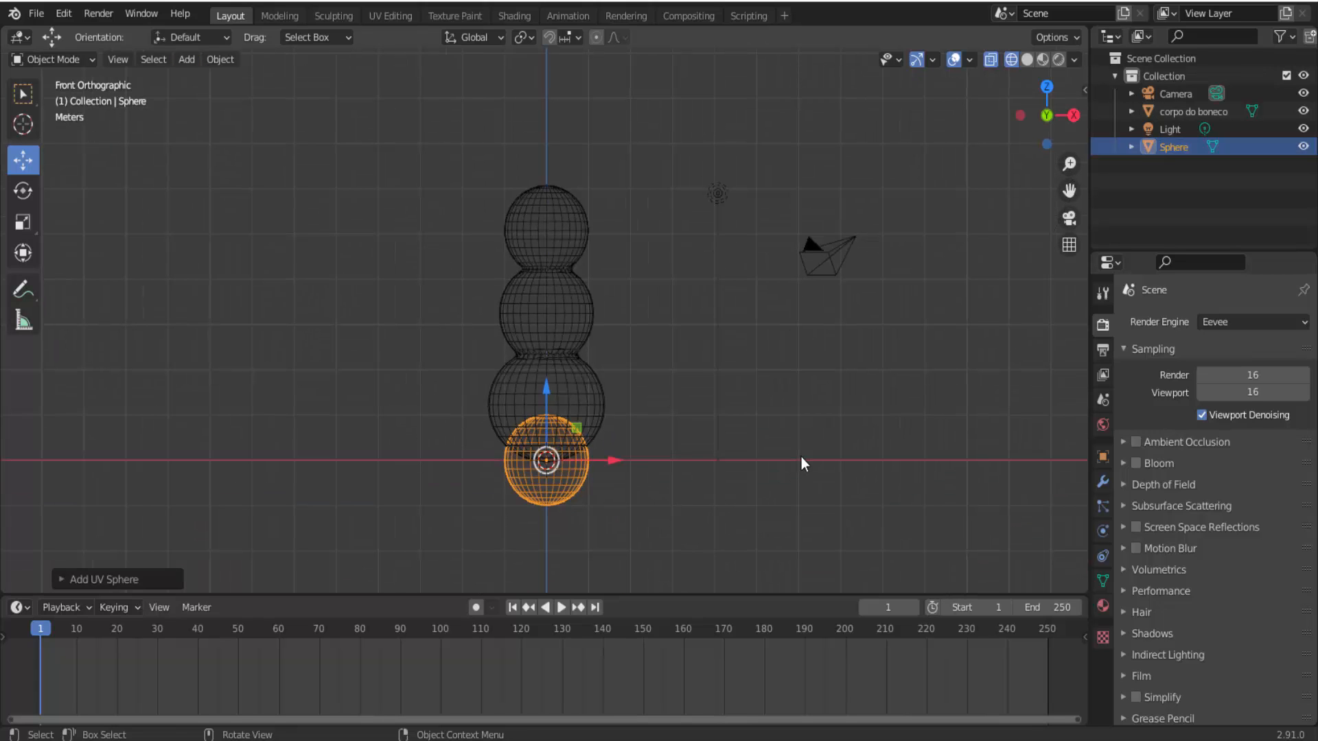
pyautogui.press('s')
pyautogui.press('s')
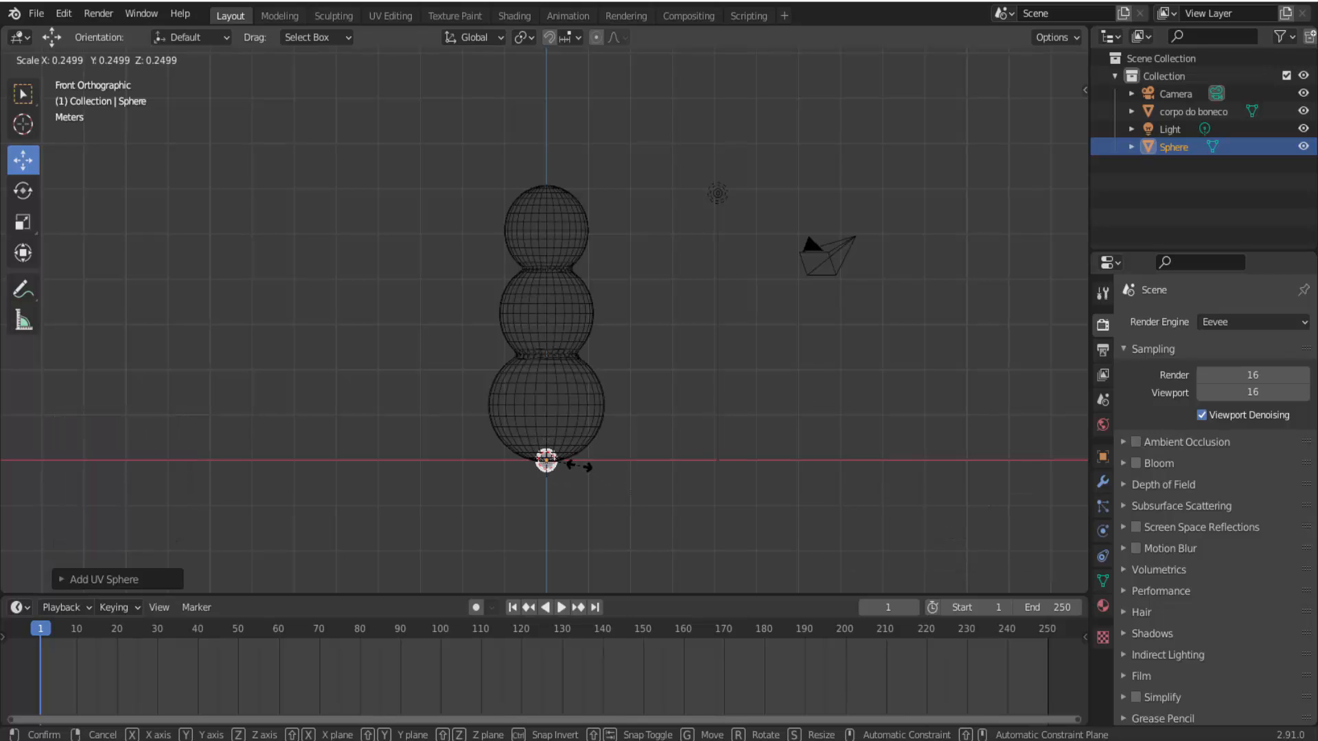
pyautogui.click(578, 466)
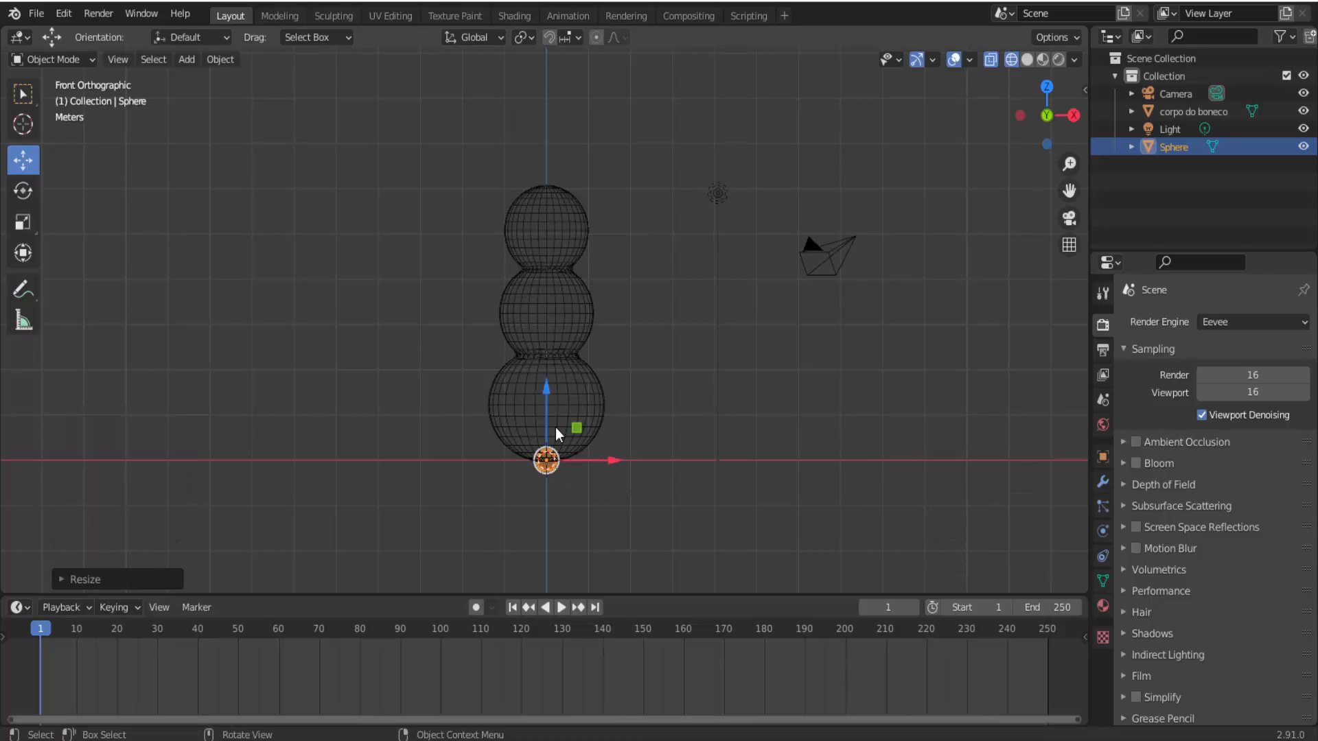
# Raise the small sphere along Z into the upper half of the head and scale it by about 0.78.
pyautogui.moveTo(540, 401); pyautogui.dragTo(572, 149)
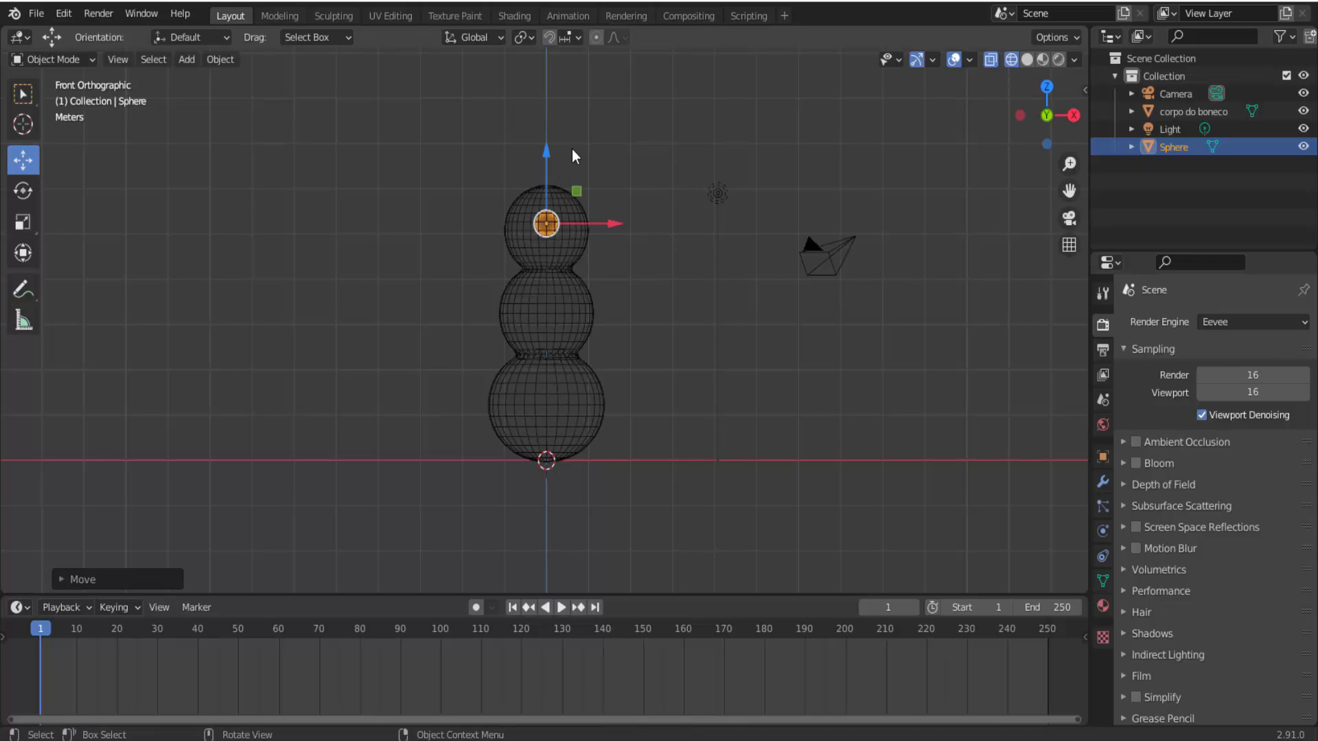
pyautogui.press('s')
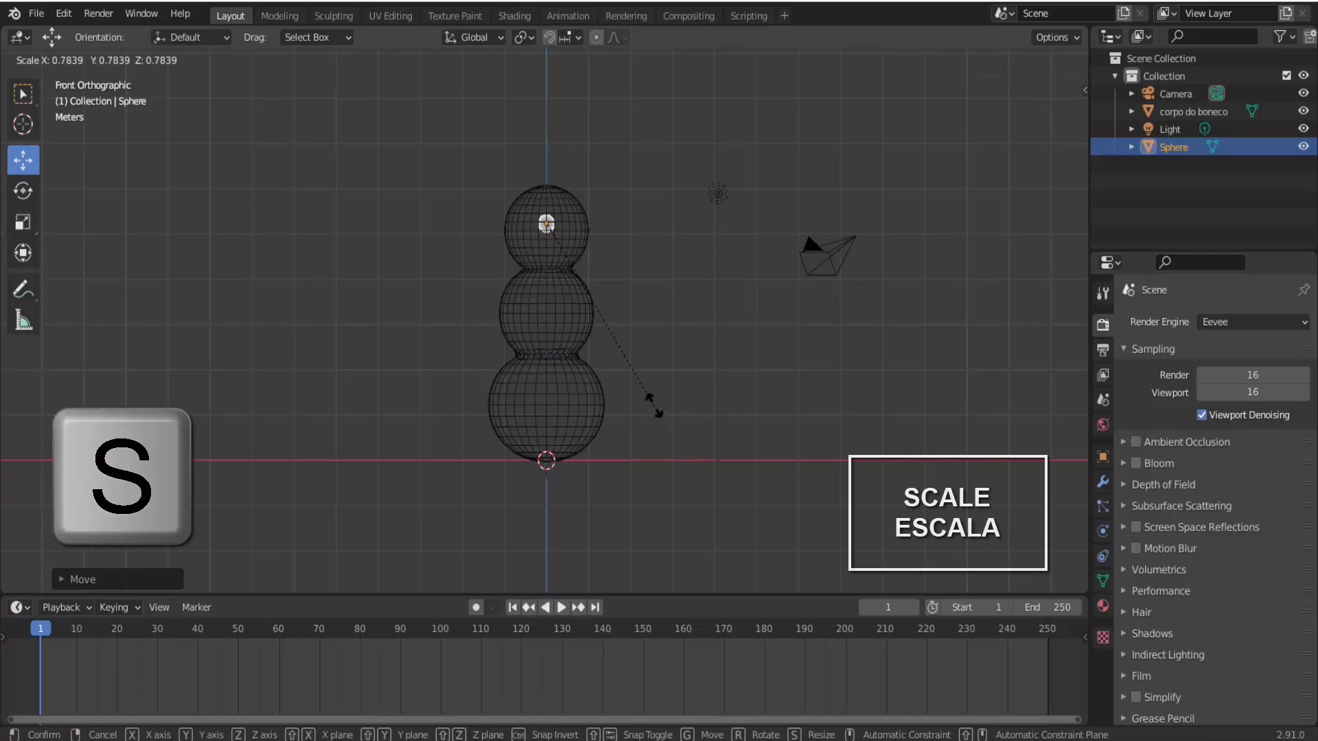
pyautogui.click(656, 412)
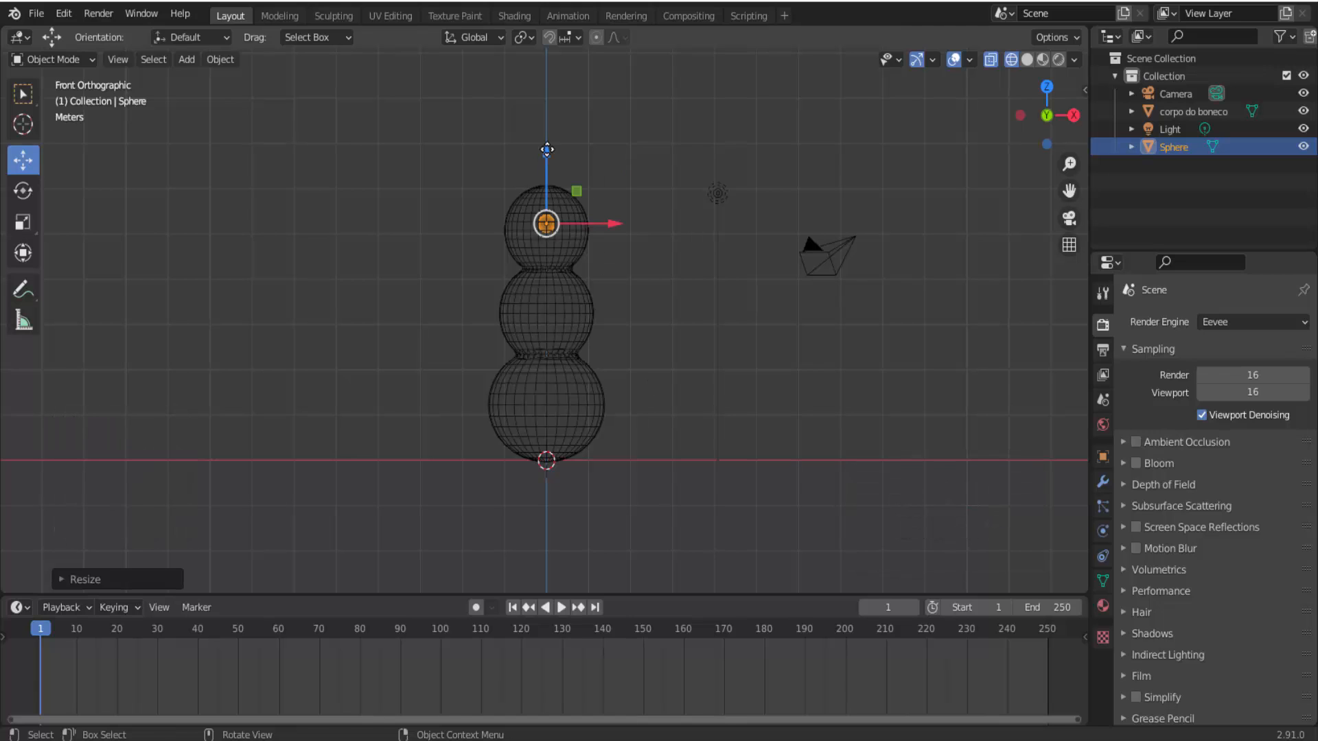
pyautogui.moveTo(546, 149); pyautogui.dragTo(547, 140)
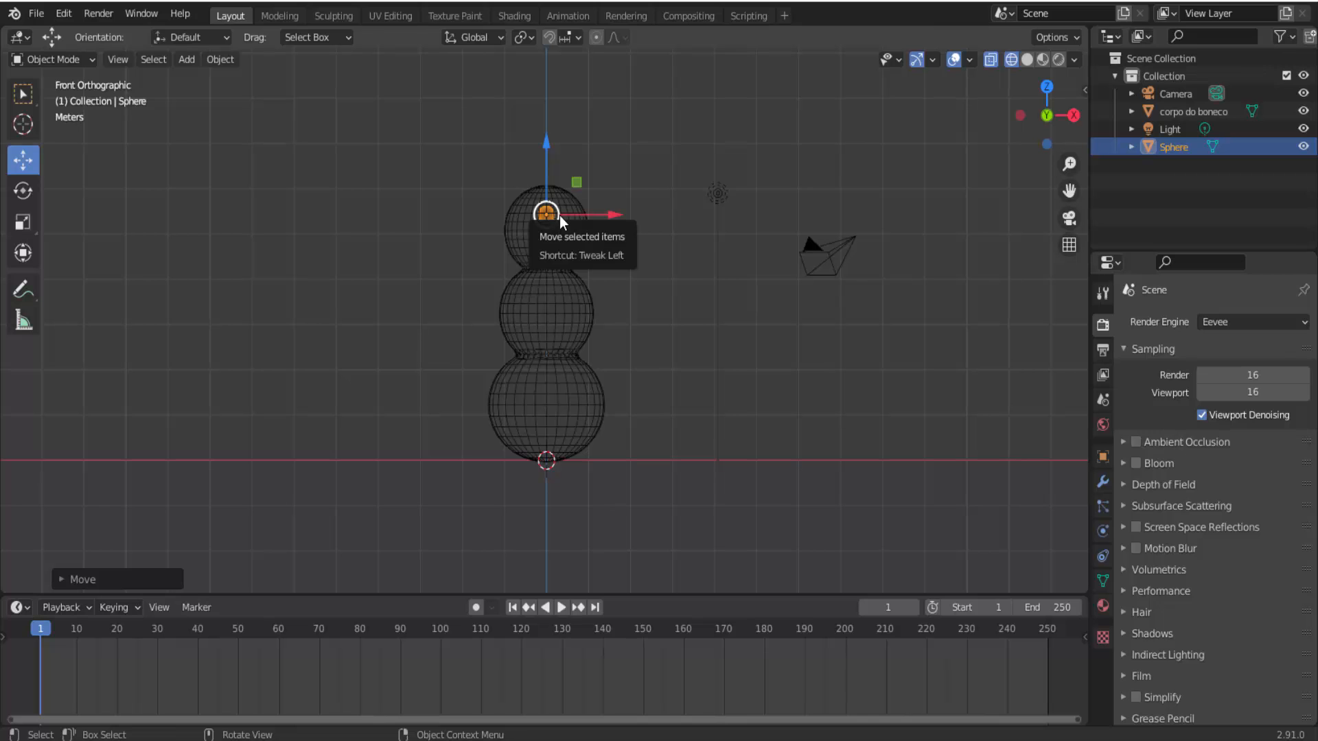
# Move the small sphere about -0.97 m along Y to the front surface of the head.
pyautogui.moveTo(1023, 134); pyautogui.dragTo(947, 168)
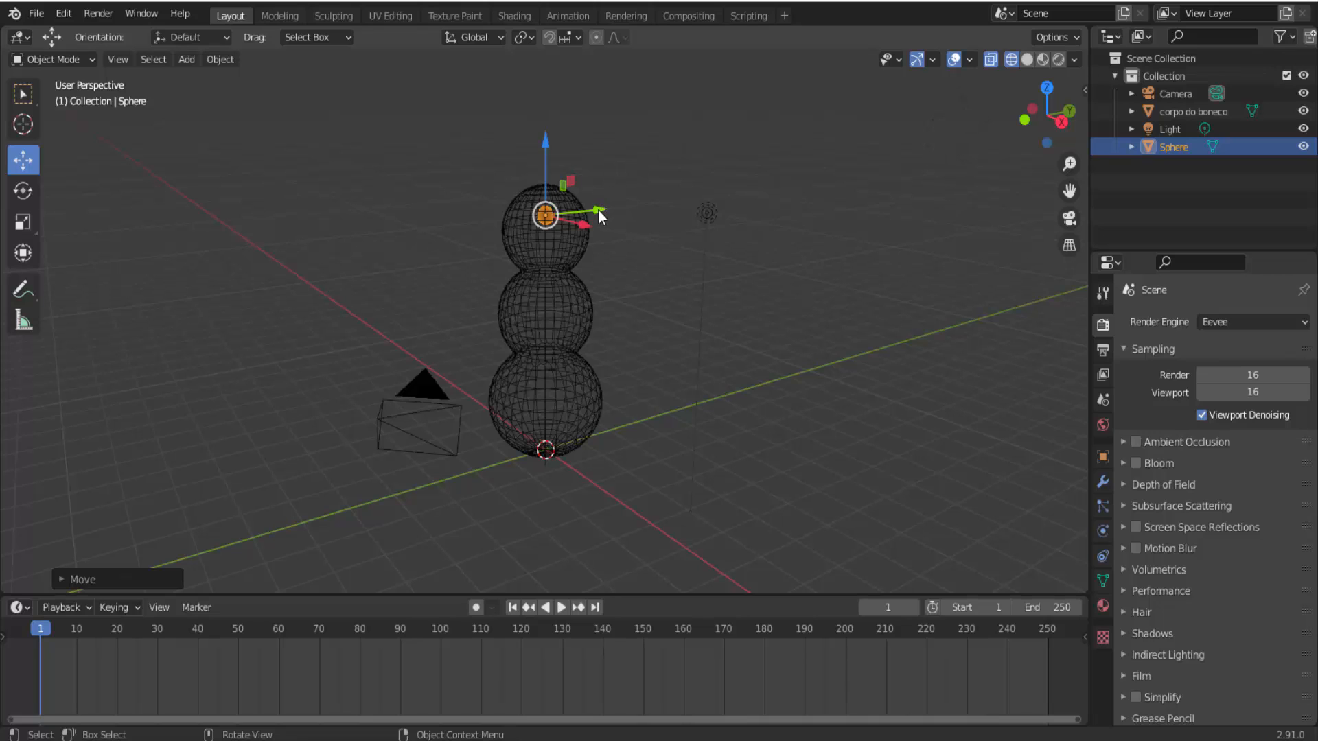
pyautogui.moveTo(599, 210); pyautogui.dragTo(560, 213)
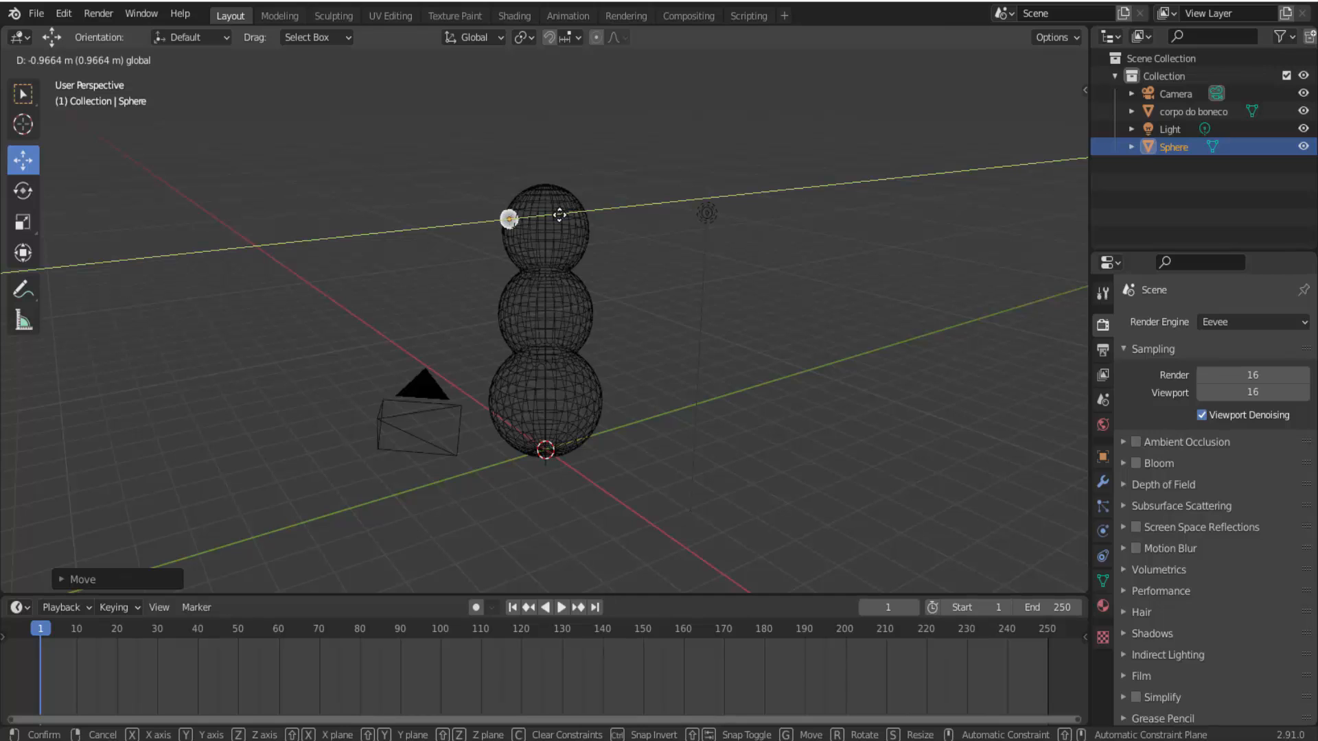
pyautogui.moveTo(560, 215); pyautogui.dragTo(560, 214)
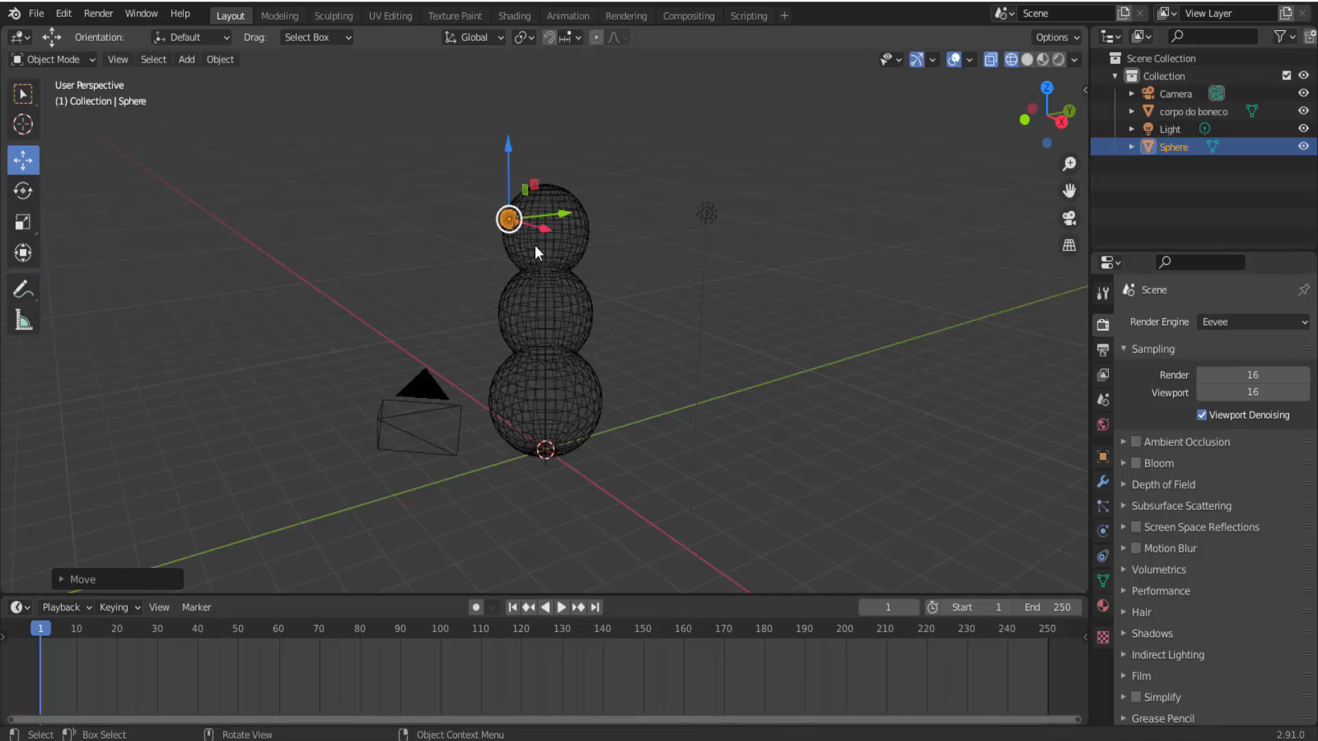
# Switch the viewport to solid shading and show the doll in front orthographic view.
pyautogui.click(1026, 60)
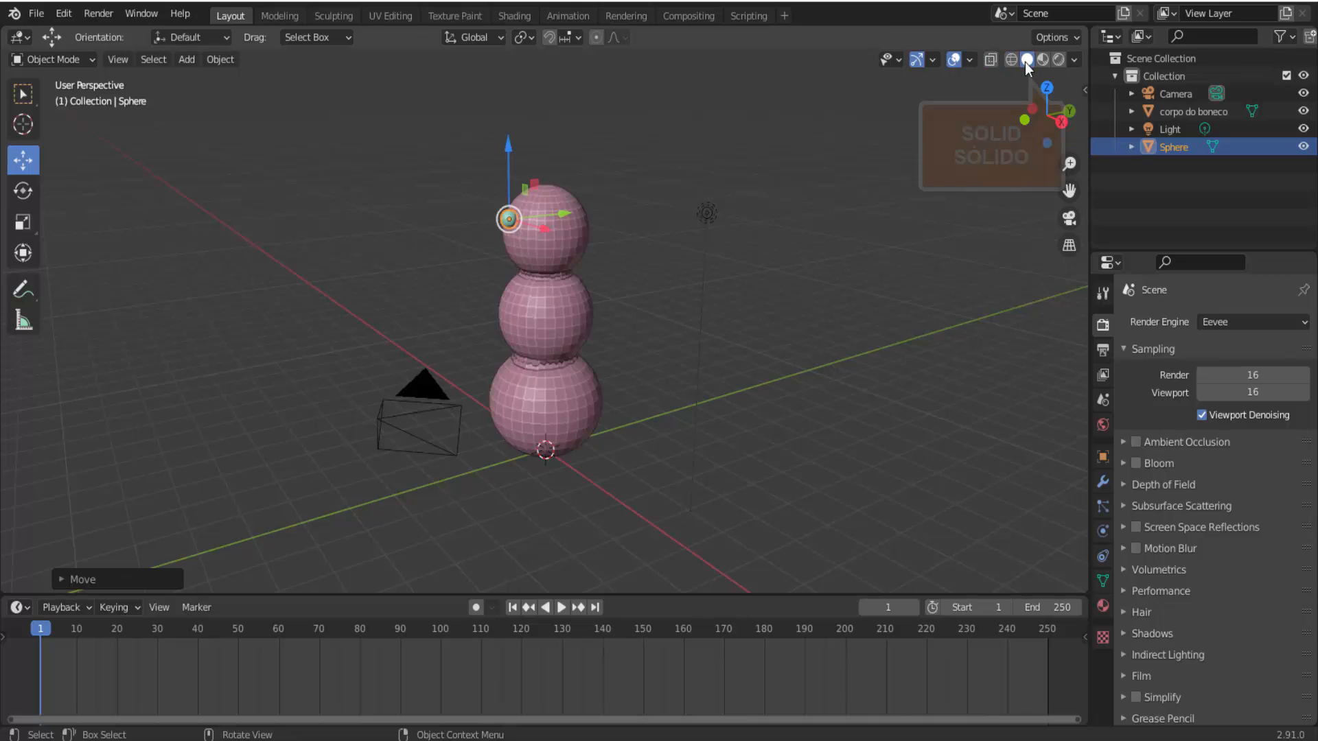
pyautogui.click(1022, 119)
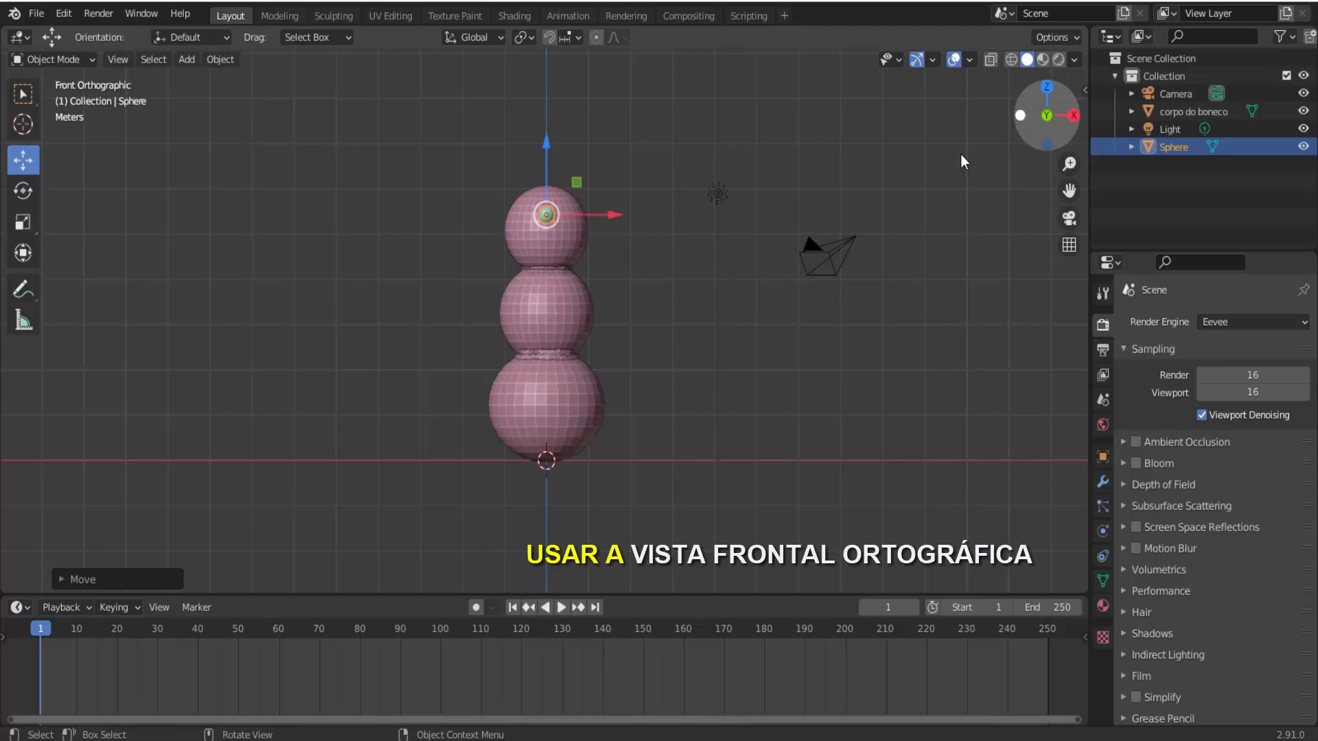
pyautogui.scroll(2, 633, 274)
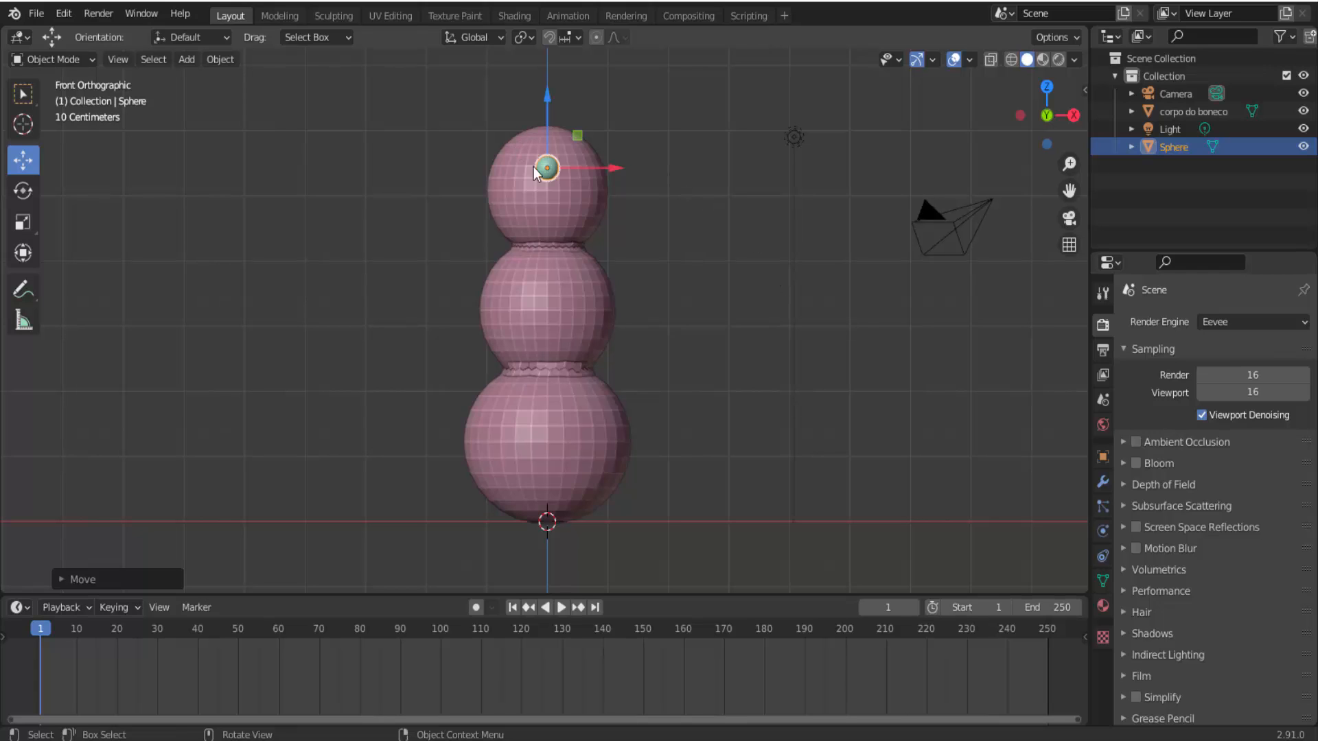
# Enter Edit Mode on the small sphere and add a Mirror modifier across the X axis.
pyautogui.click(56, 59)
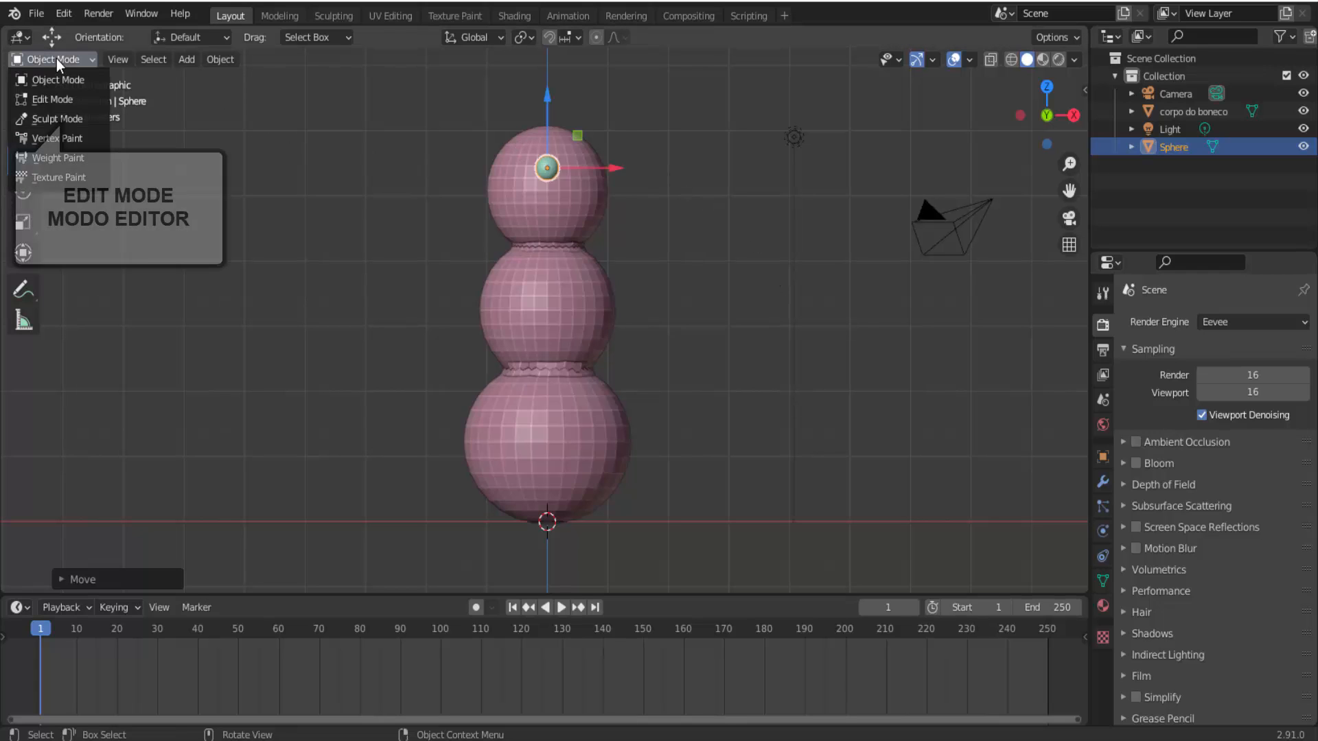
pyautogui.click(52, 99)
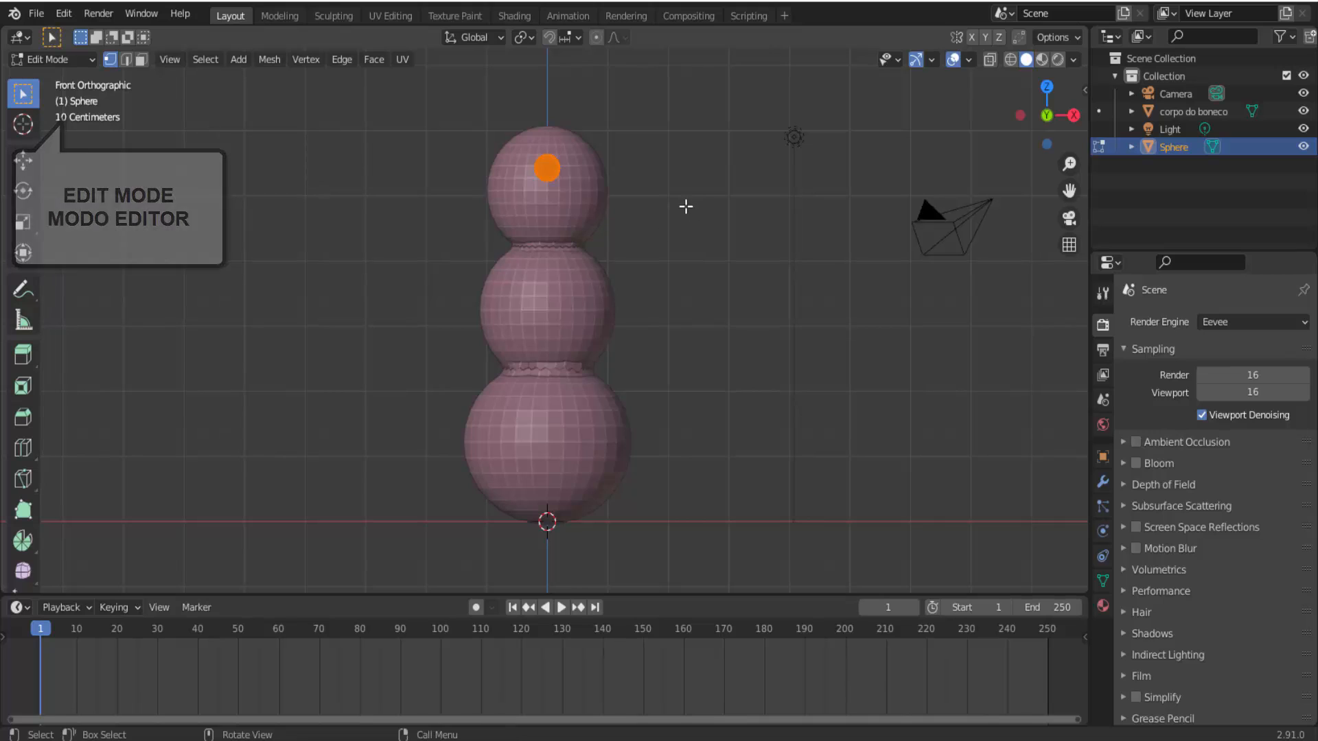
pyautogui.click(31, 156)
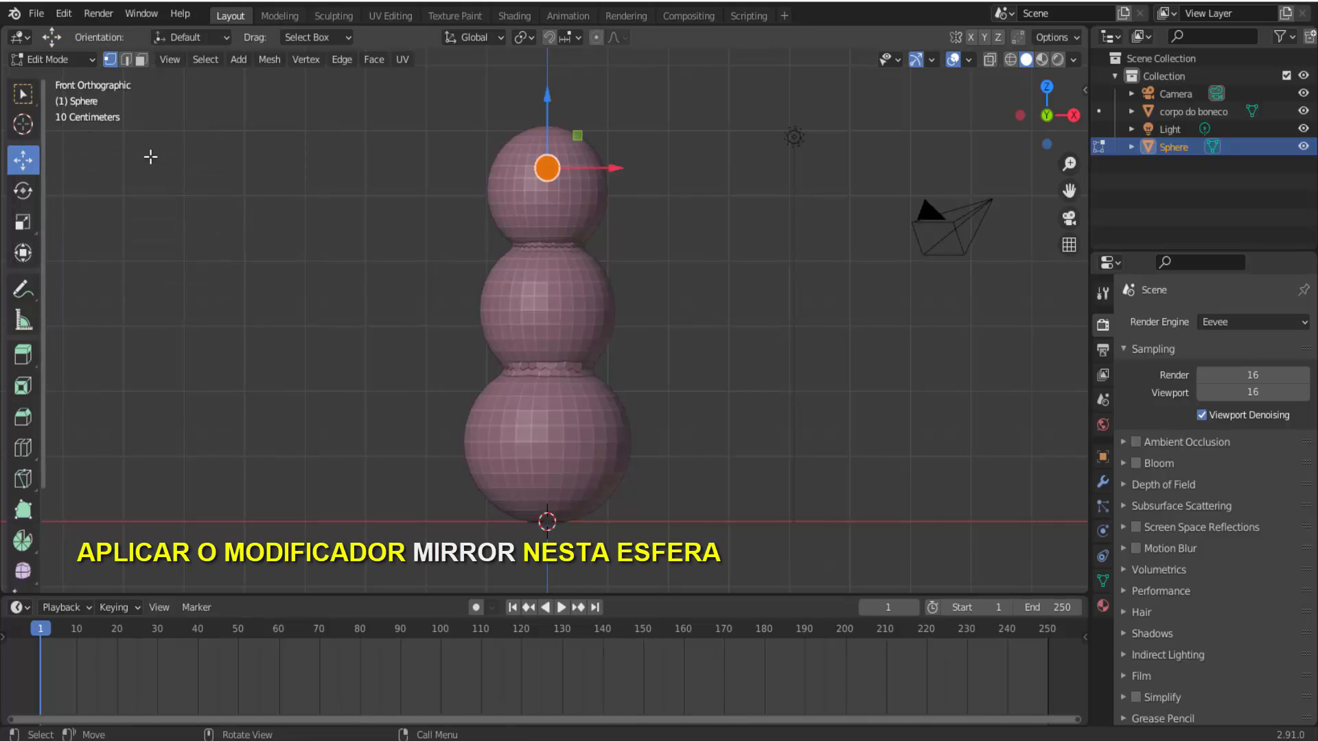
pyautogui.click(1103, 481)
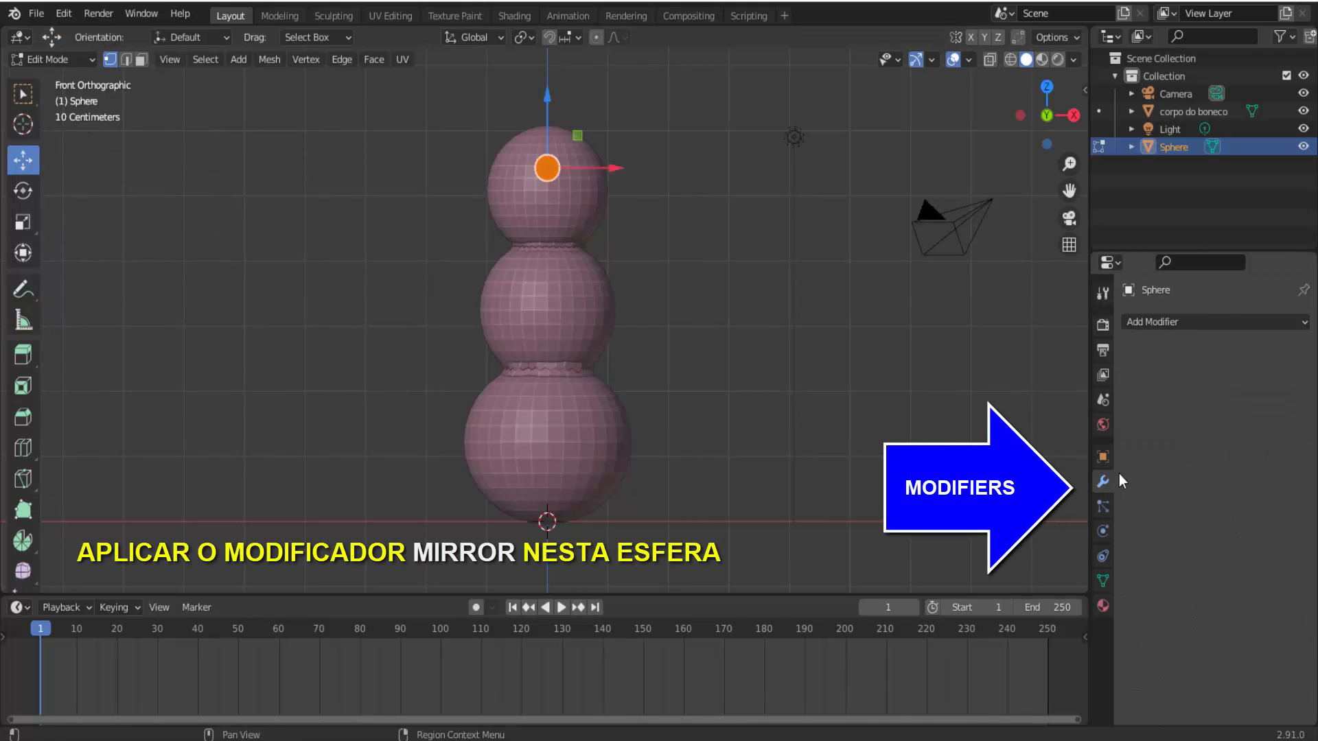
pyautogui.click(1234, 321)
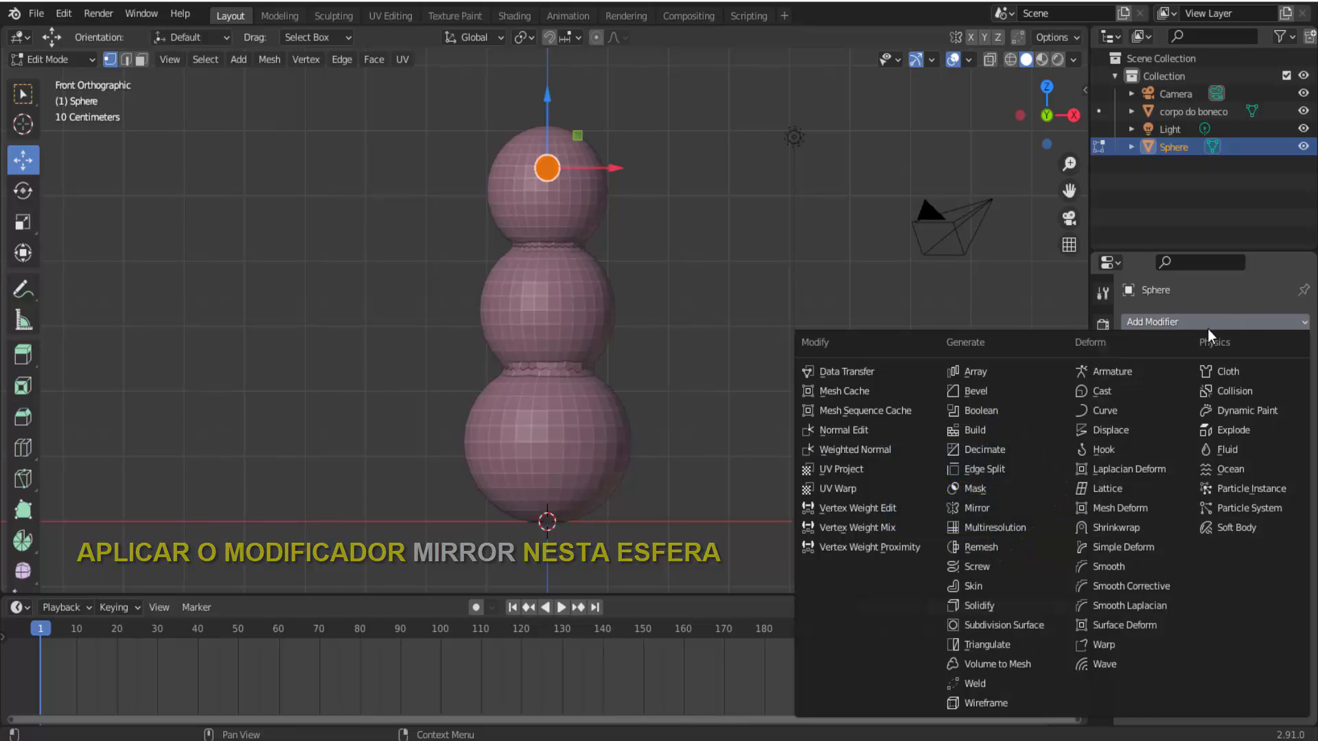
pyautogui.click(1008, 507)
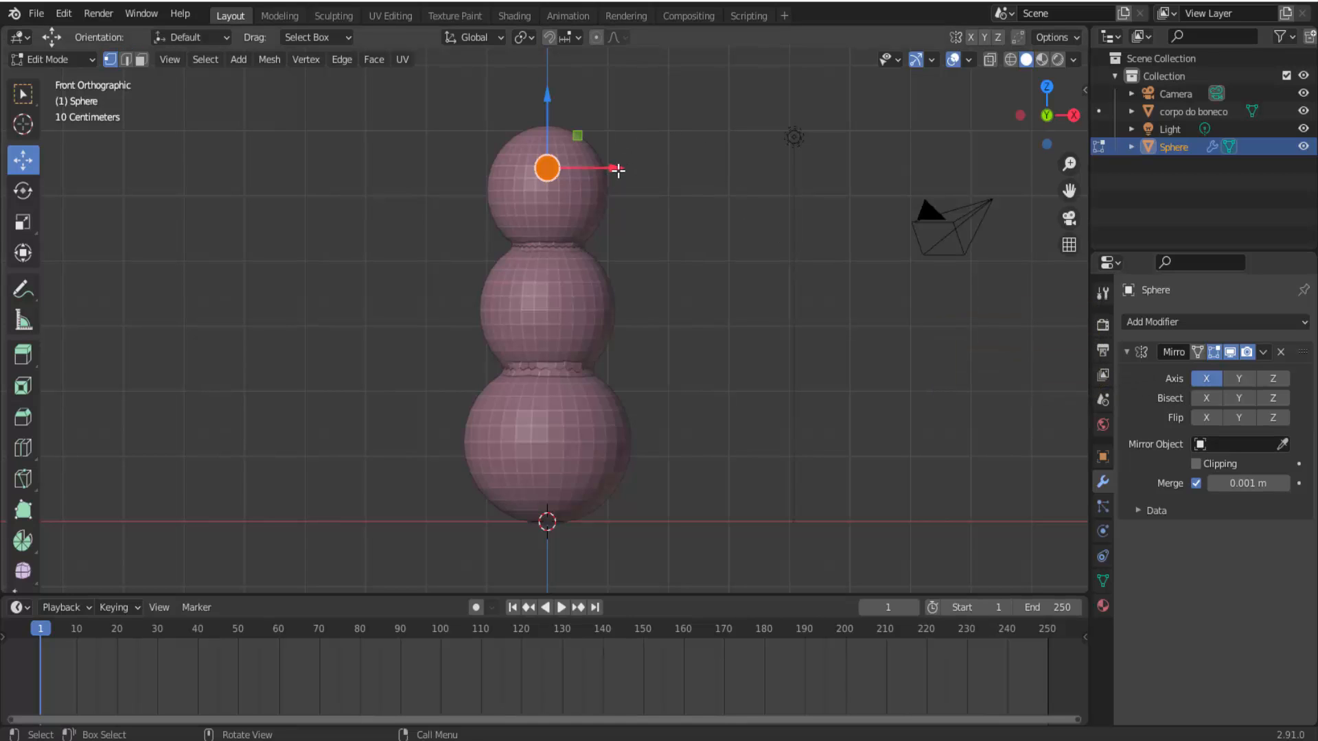
# Move the small sphere's mesh about -0.29 m along X to form two eyes, and apply the Mirror modifier in Object Mode.
pyautogui.moveTo(618, 171); pyautogui.dragTo(594, 169)
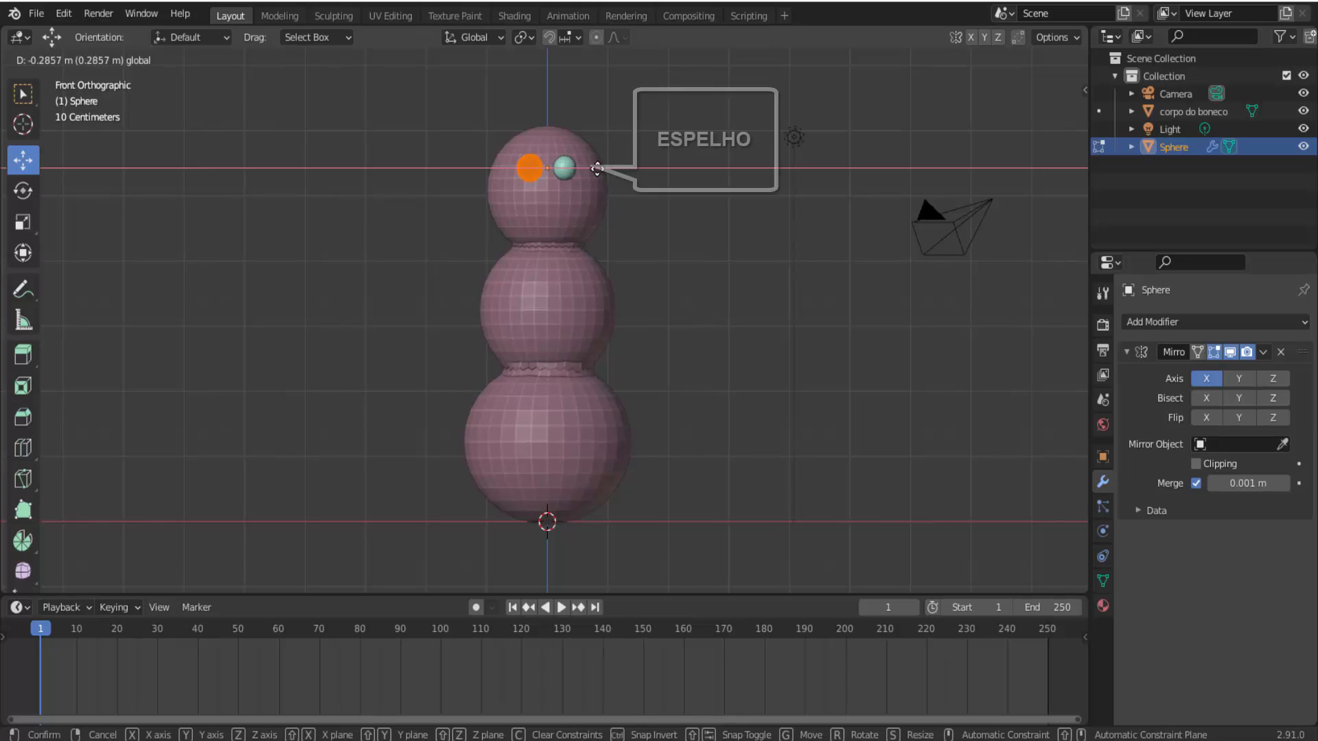
pyautogui.moveTo(596, 169); pyautogui.dragTo(596, 168)
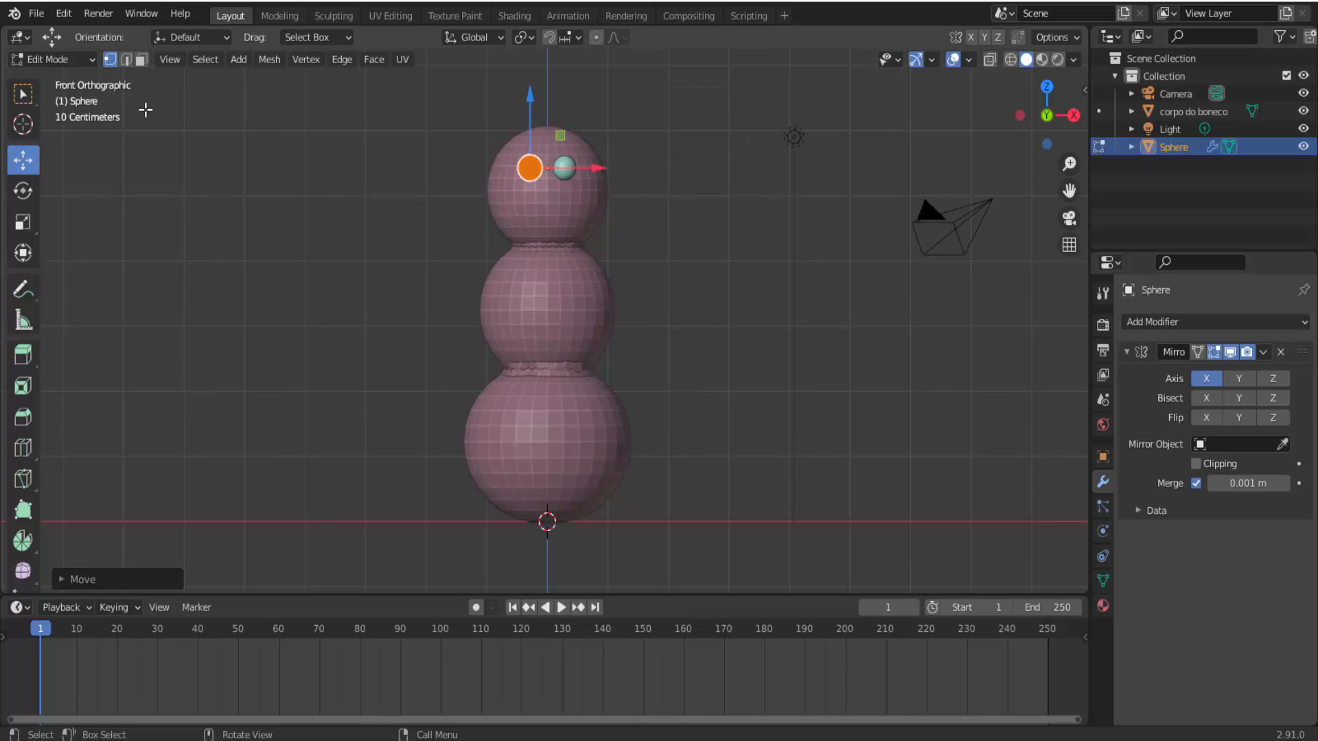
pyautogui.click(47, 59)
pyautogui.click(66, 79)
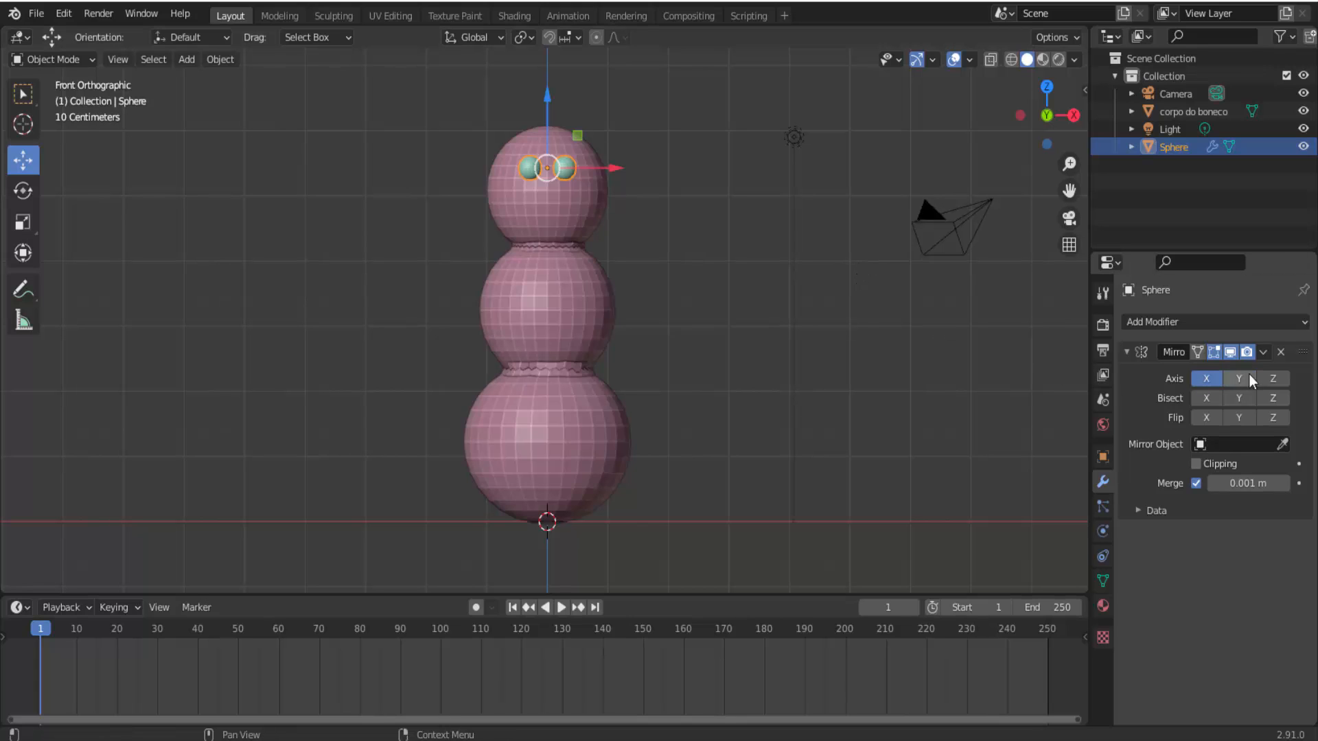
pyautogui.click(1264, 353)
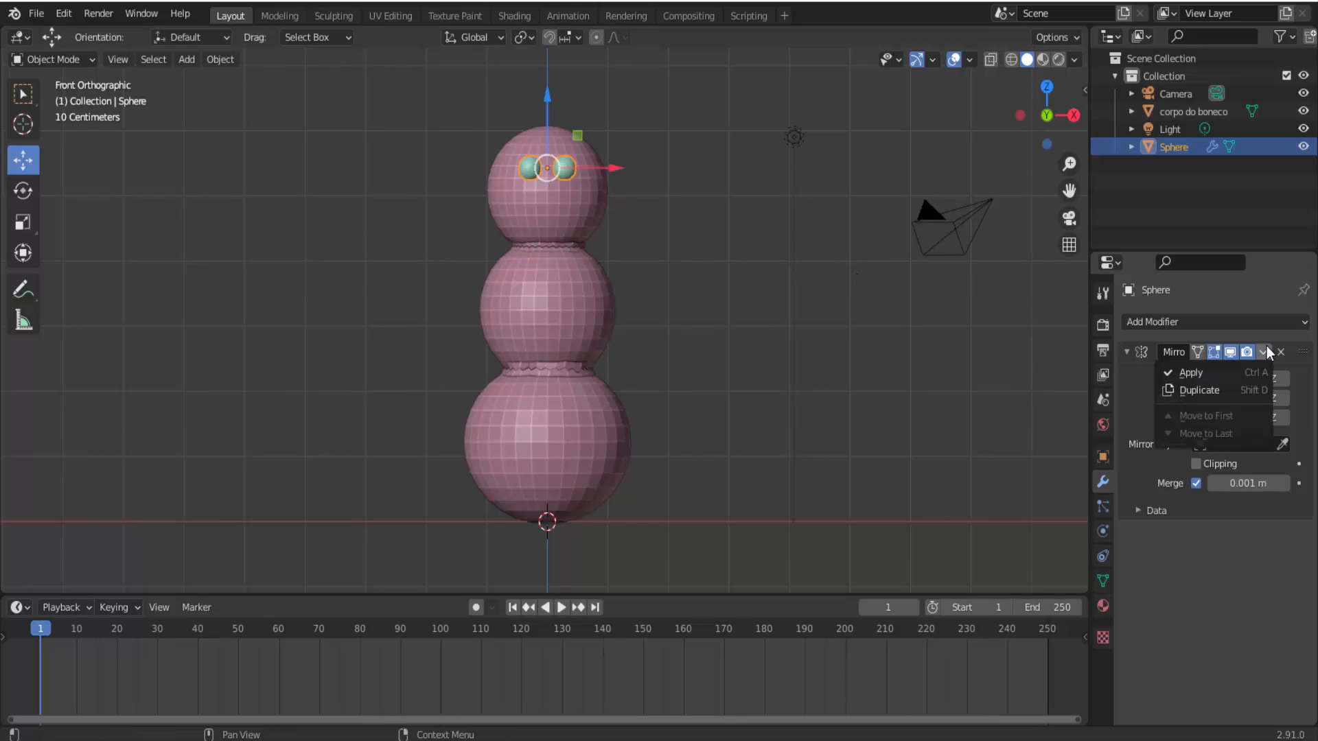
pyautogui.click(1195, 371)
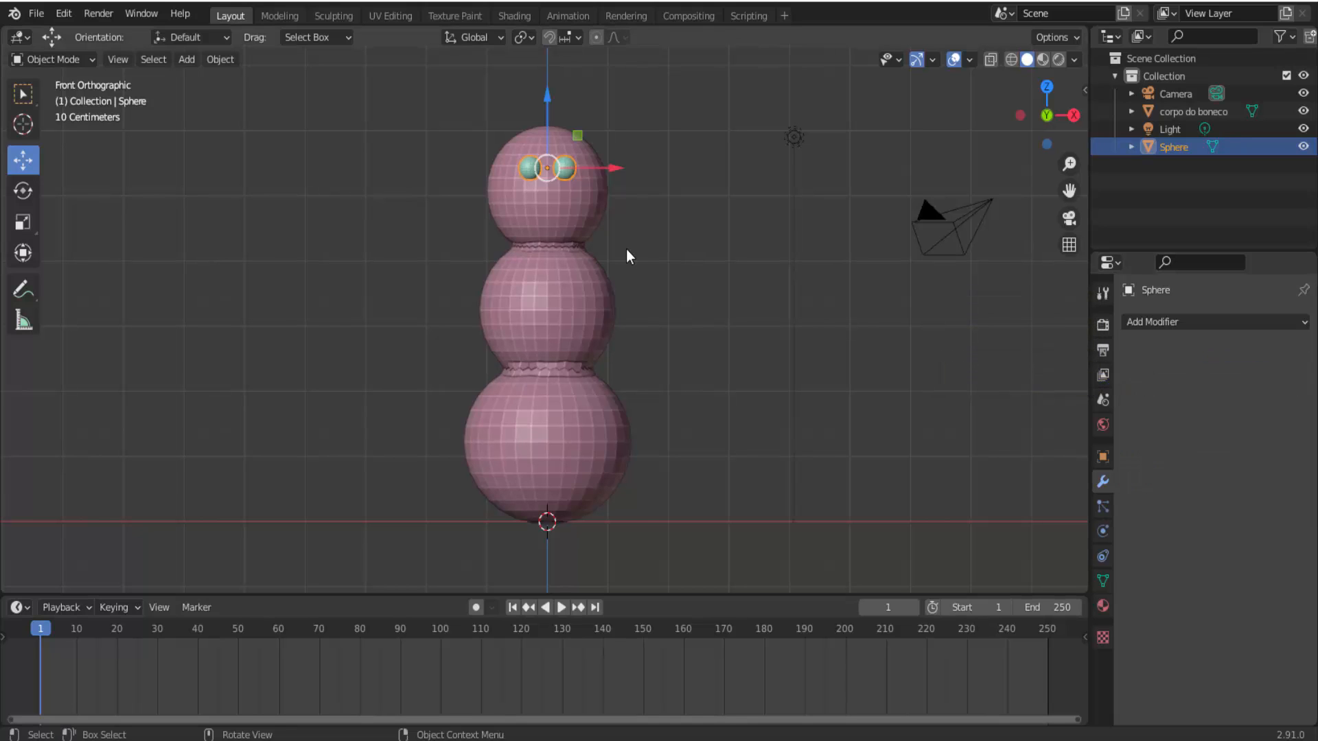
# Switch to wireframe shading and add a cone mesh at the 3D cursor for the nose.
pyautogui.click(1011, 59)
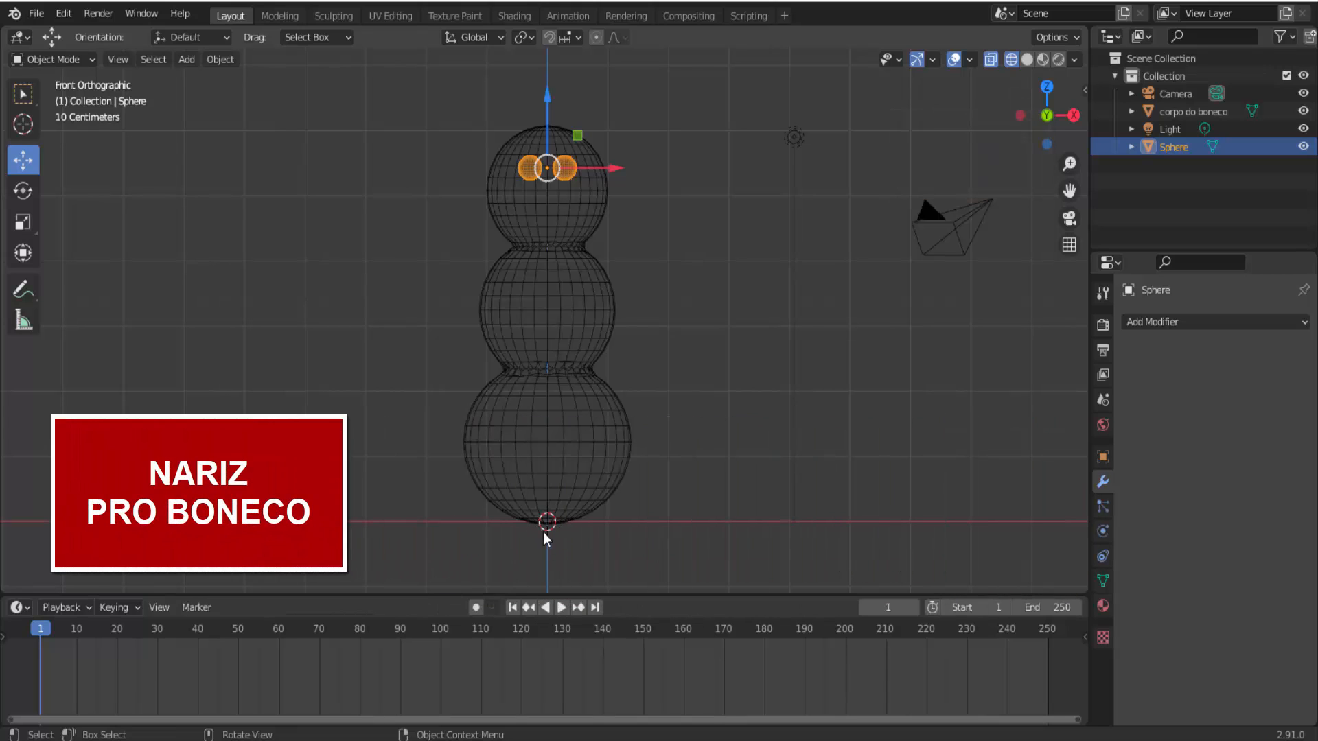
pyautogui.click(187, 60)
pyautogui.moveTo(203, 83)
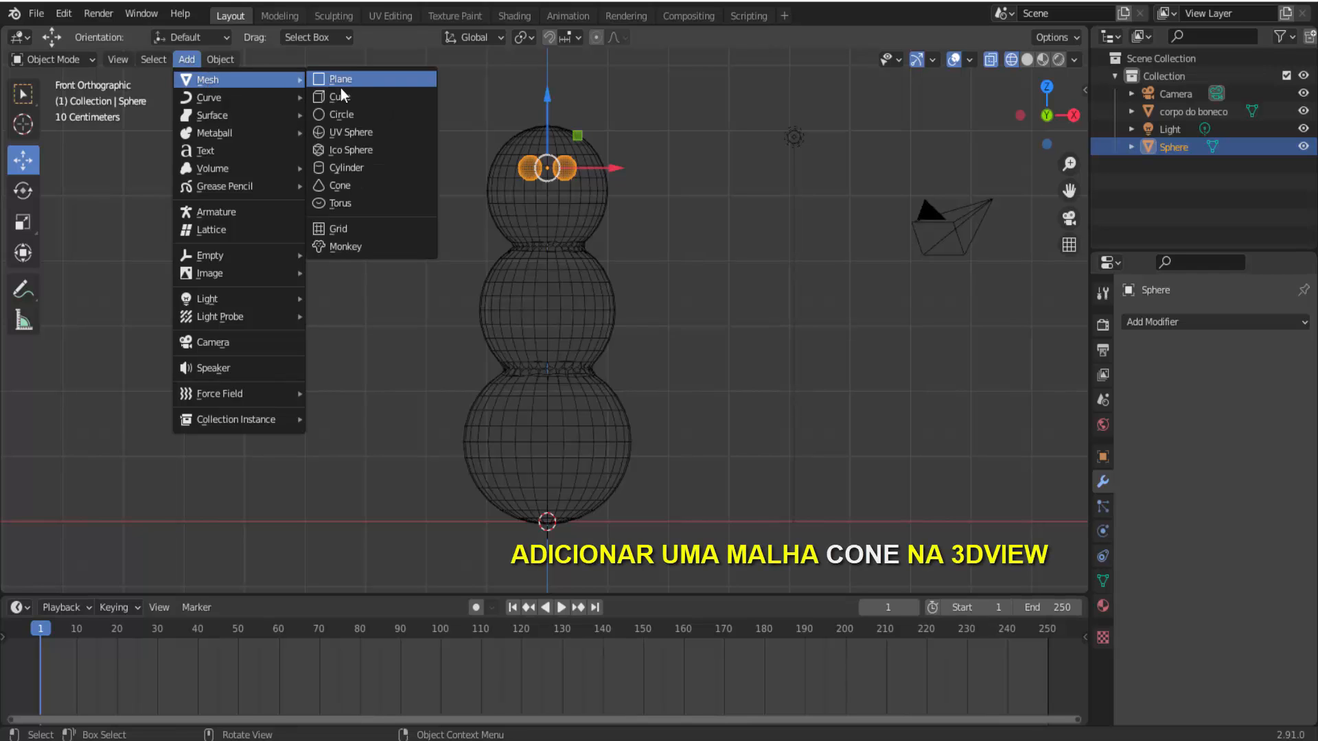
pyautogui.click(347, 184)
pyautogui.scroll(-1, 682, 520)
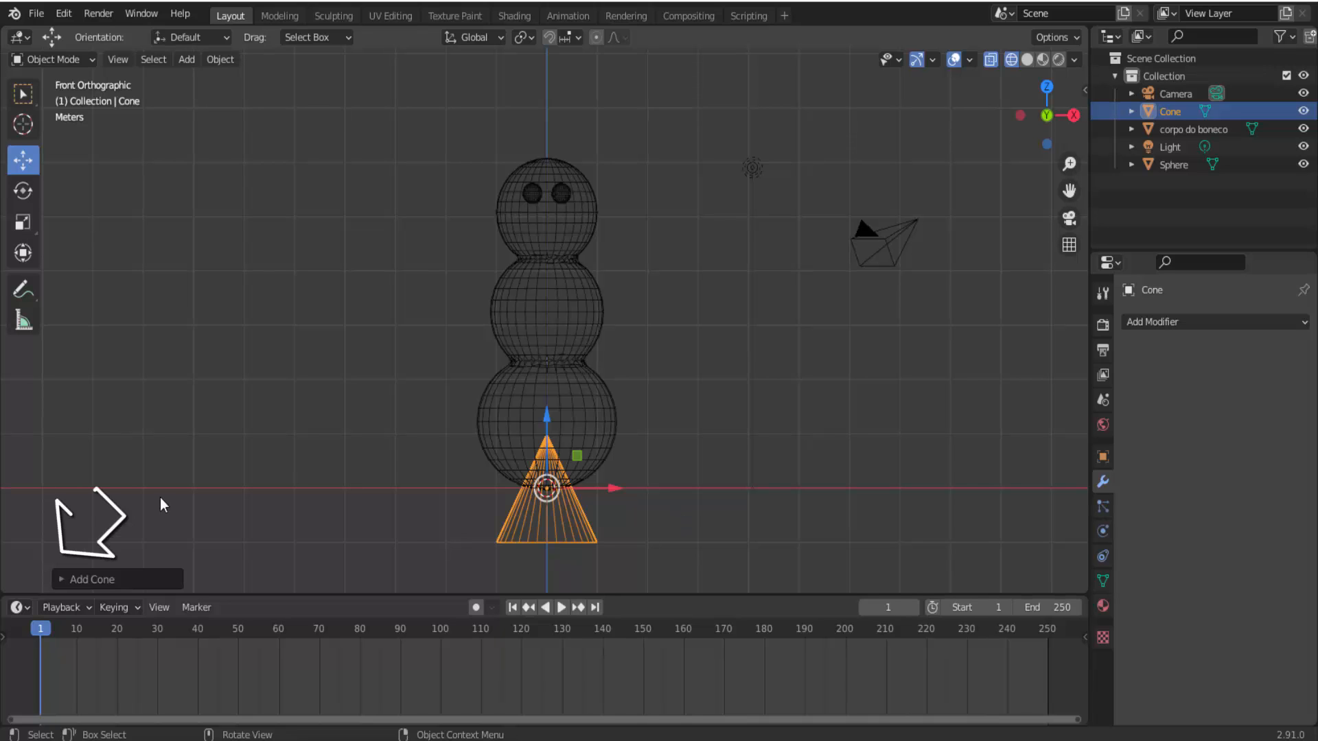
# Set the new cone's X rotation to 90° in its creation settings.
pyautogui.click(65, 577)
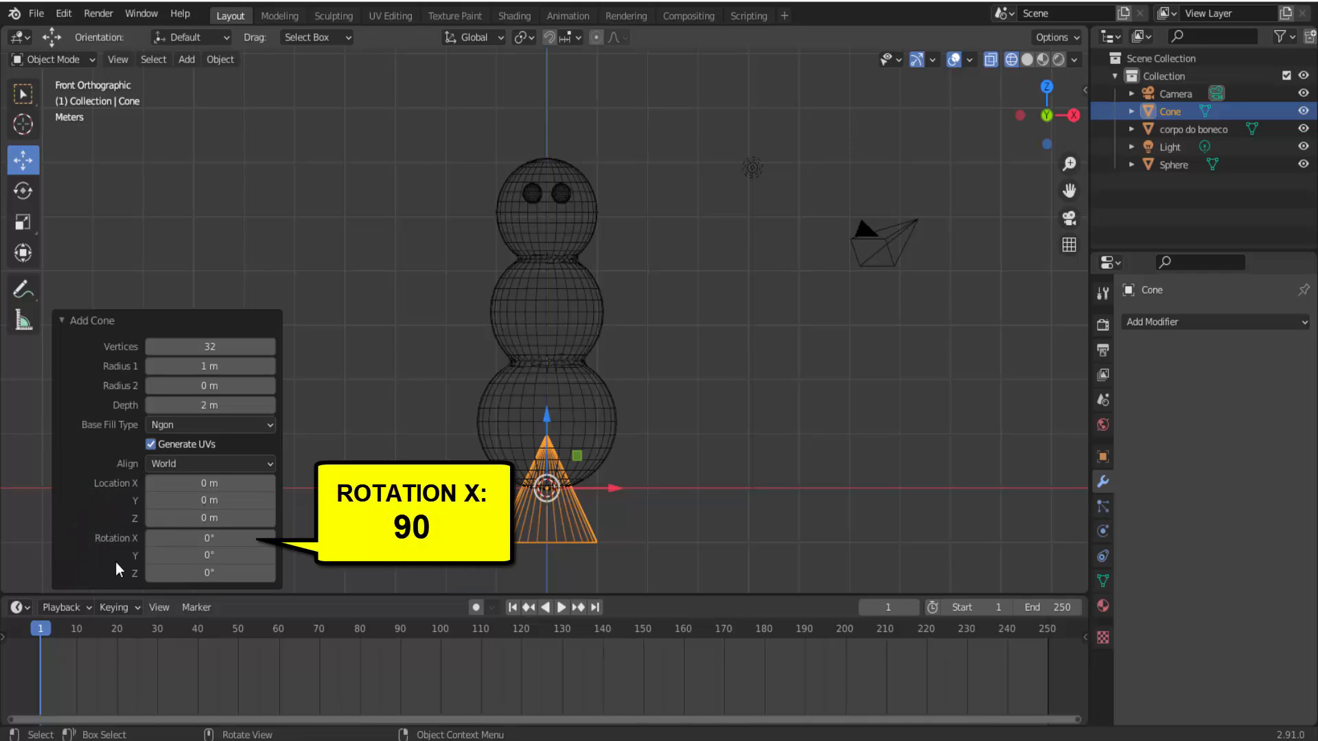
pyautogui.click(204, 539)
pyautogui.write('90')
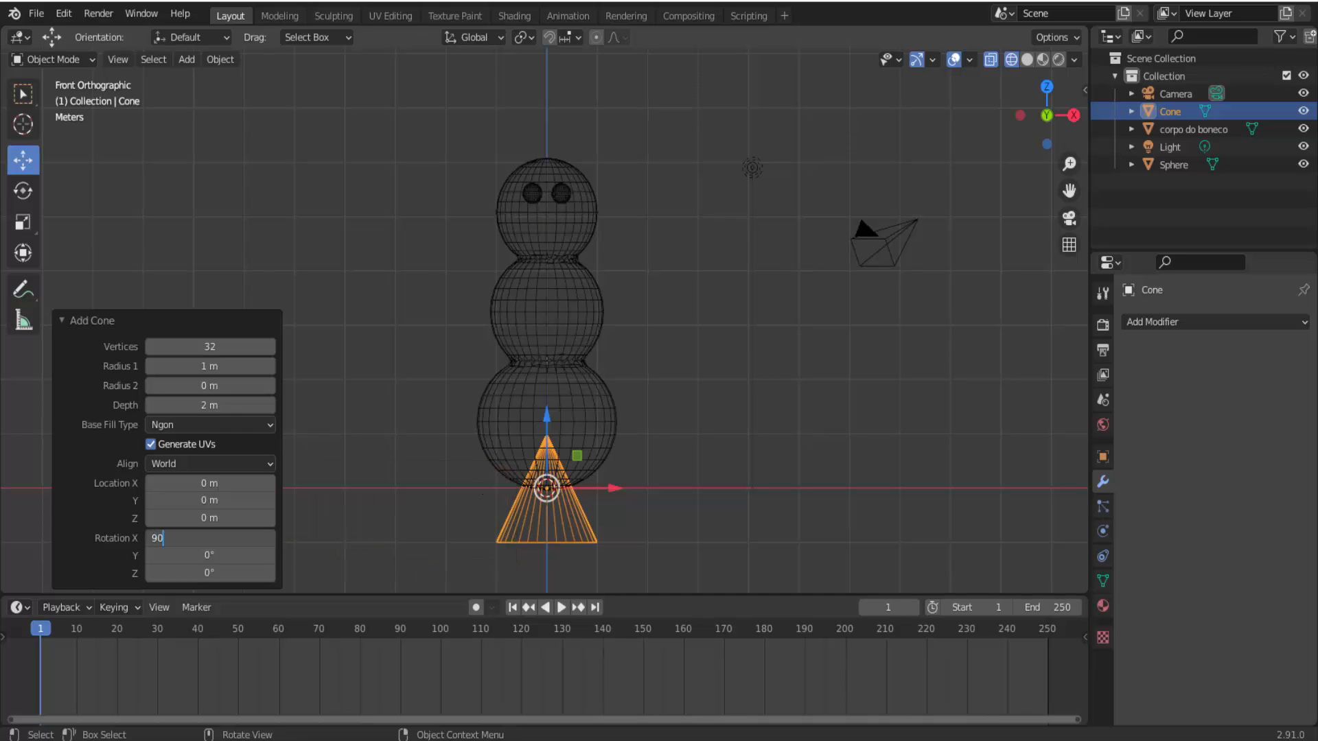
pyautogui.press('Return')
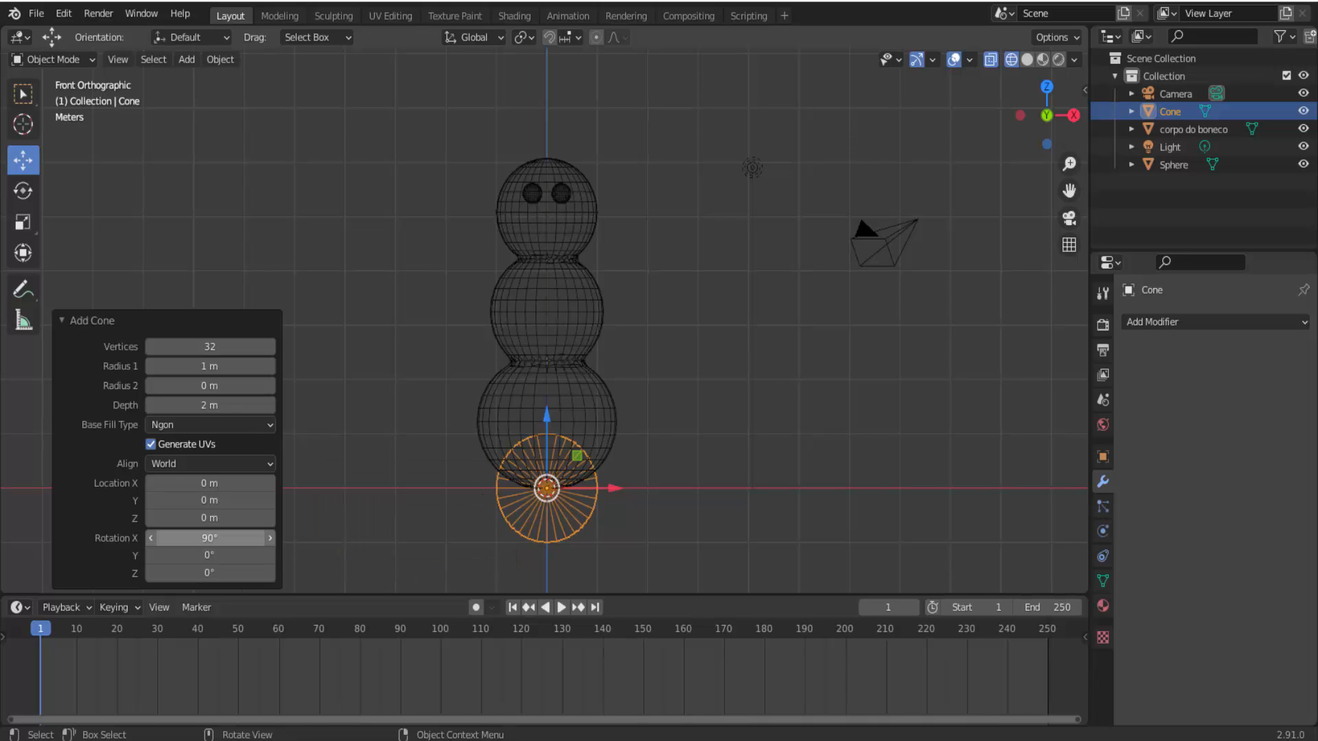
pyautogui.click(66, 323)
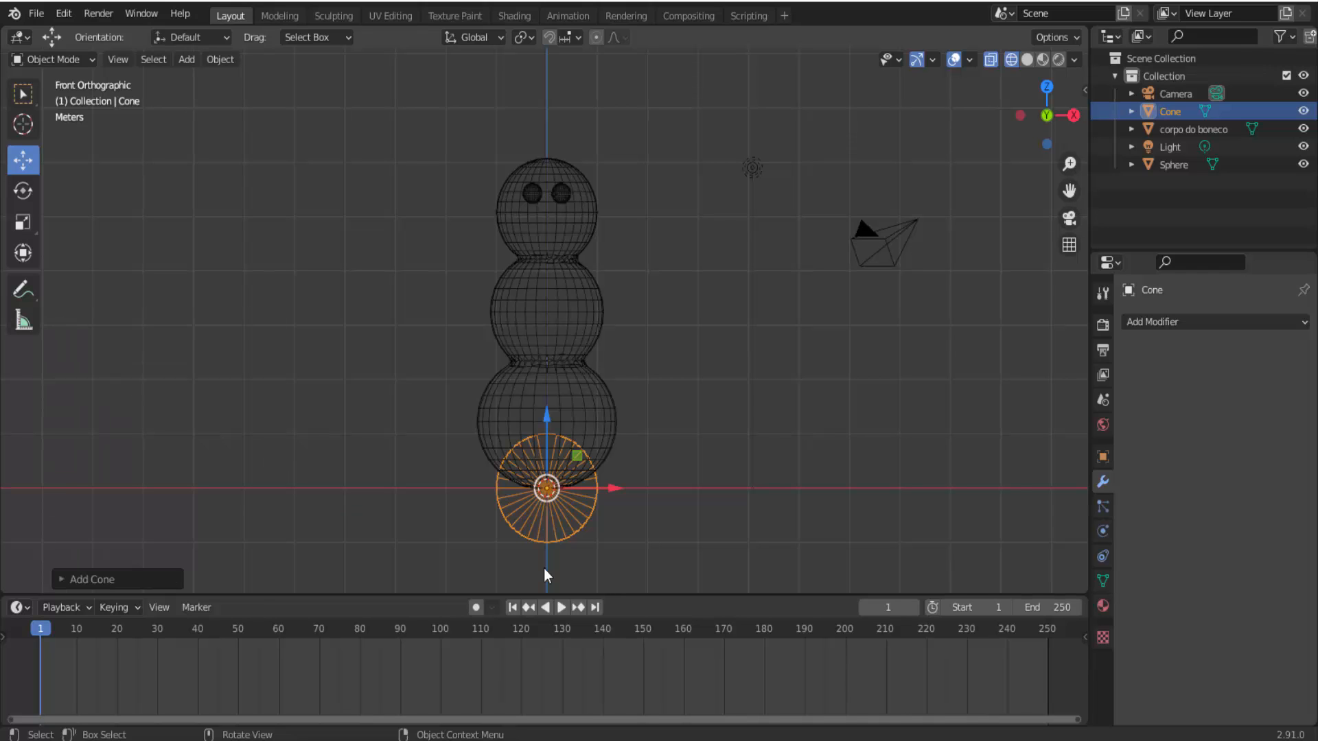
# Shrink the cone to nose size and raise it along Z to just below the eyes, with a final scale of about 0.95.
pyautogui.press('s')
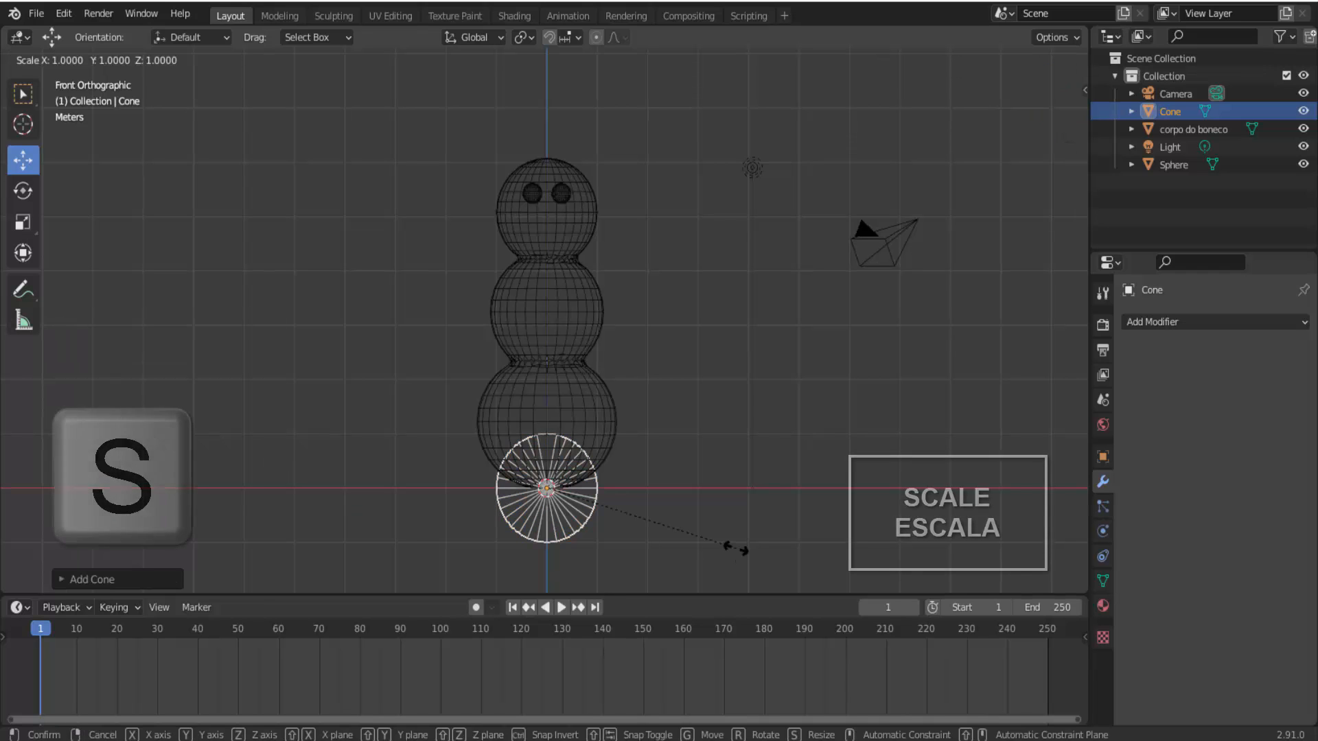
pyautogui.click(589, 503)
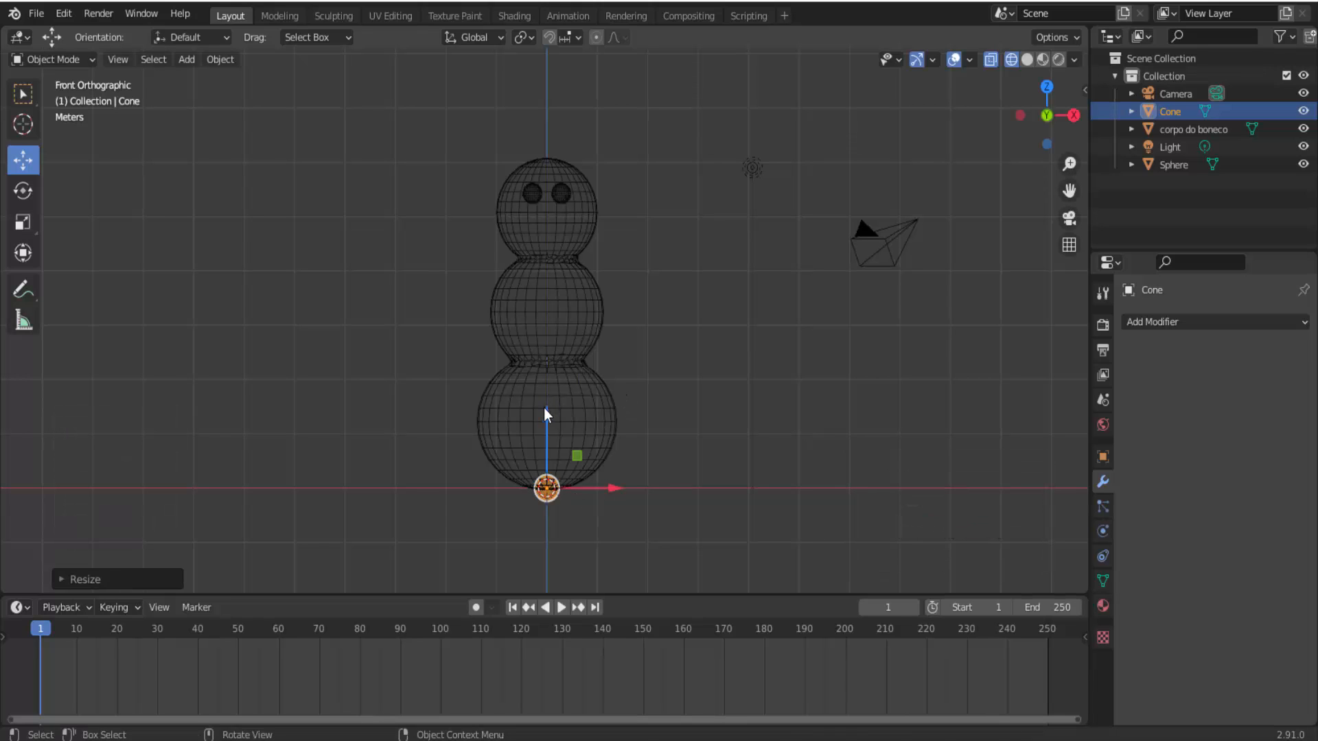
pyautogui.moveTo(547, 416); pyautogui.dragTo(593, 135)
pyautogui.press('s')
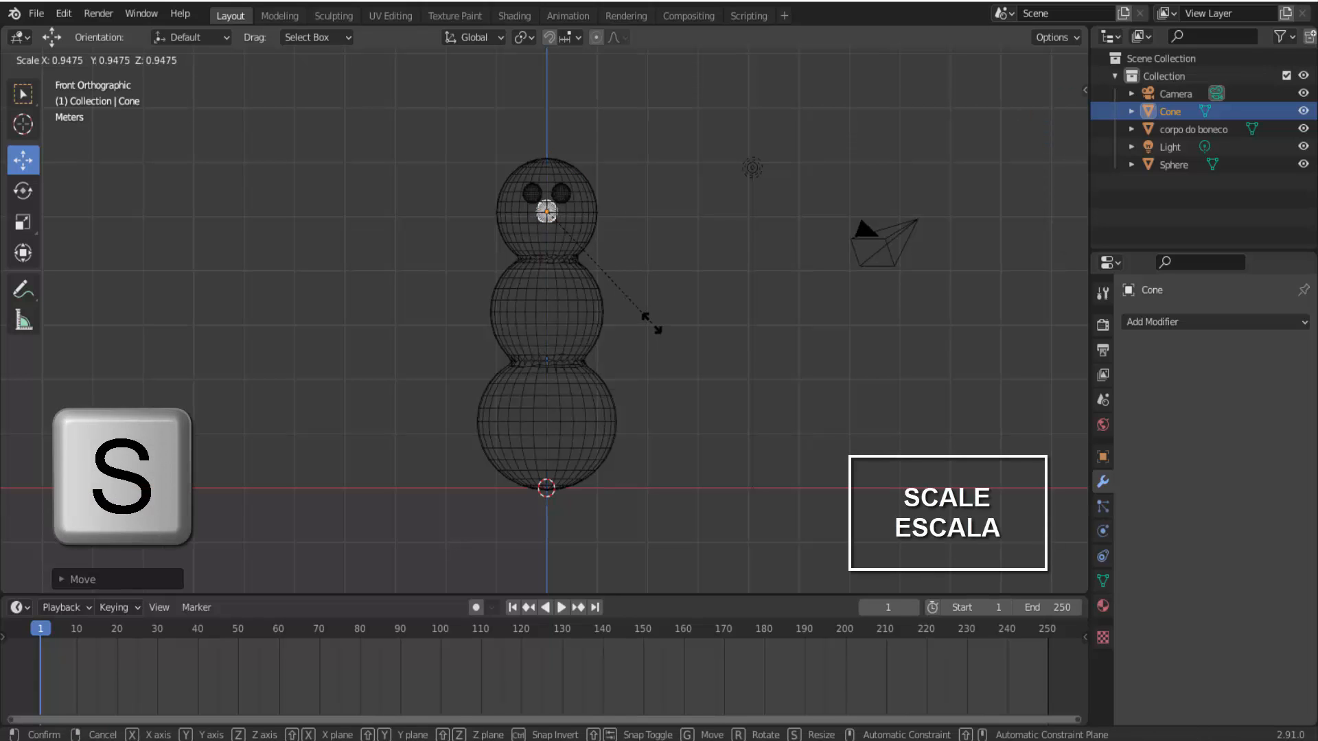
pyautogui.click(651, 320)
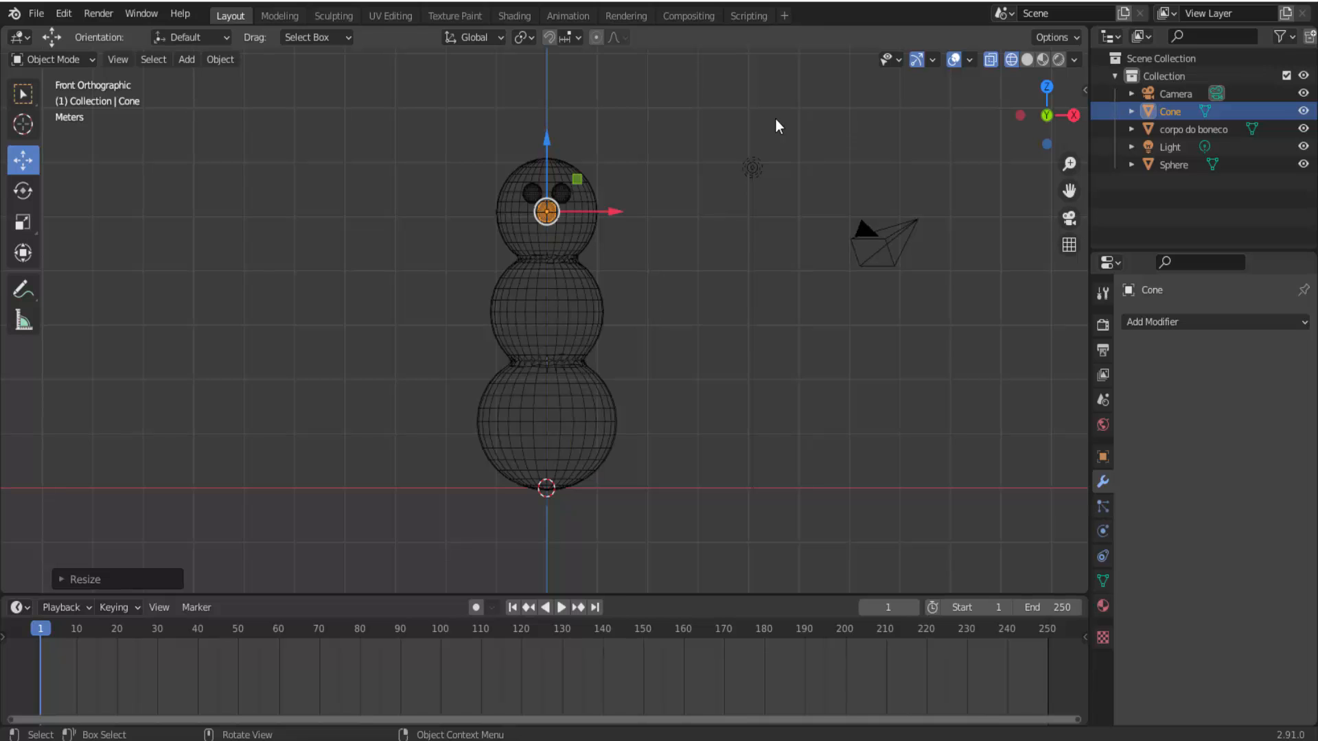
# Move the cone along negative Y to the front surface of the head and switch to solid shading.
pyautogui.moveTo(1044, 115)
pyautogui.mouseDown()
pyautogui.moveTo(1030, 137)
pyautogui.moveTo(1057, 137)
pyautogui.mouseUp()
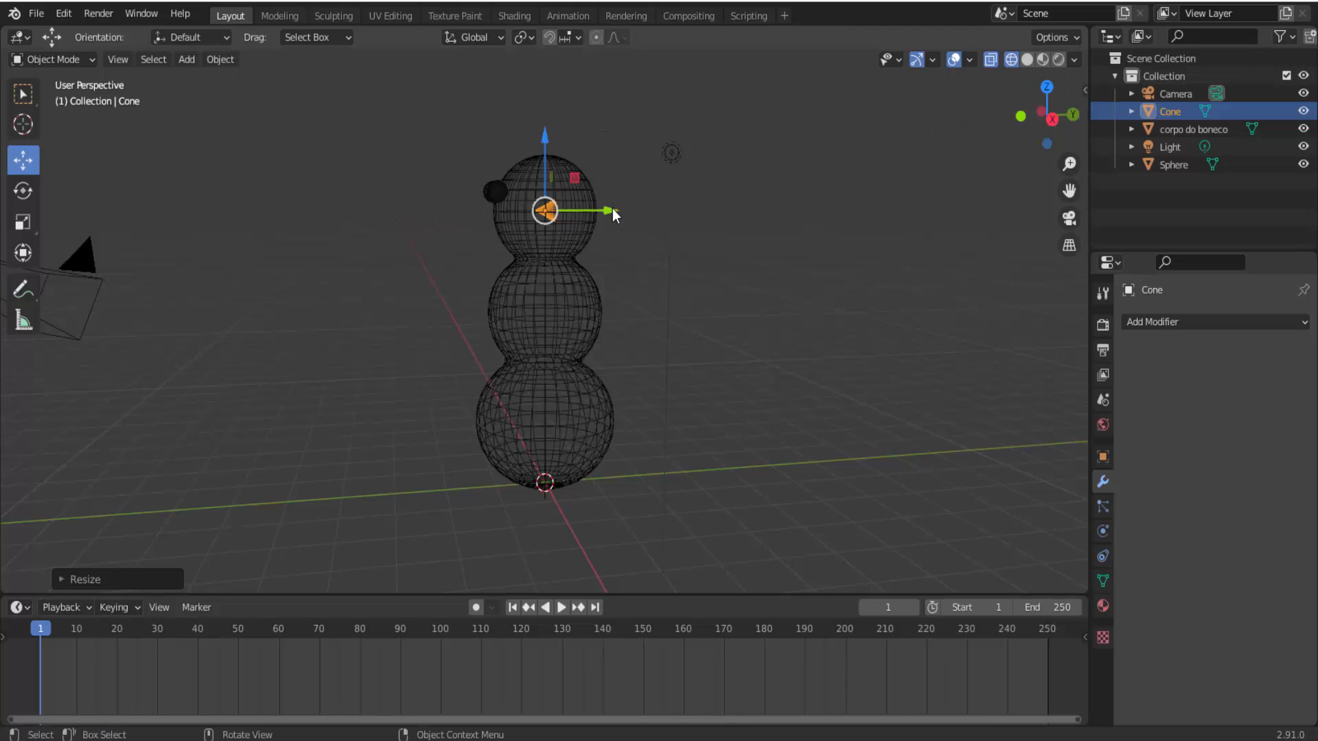
pyautogui.moveTo(610, 210); pyautogui.dragTo(551, 207)
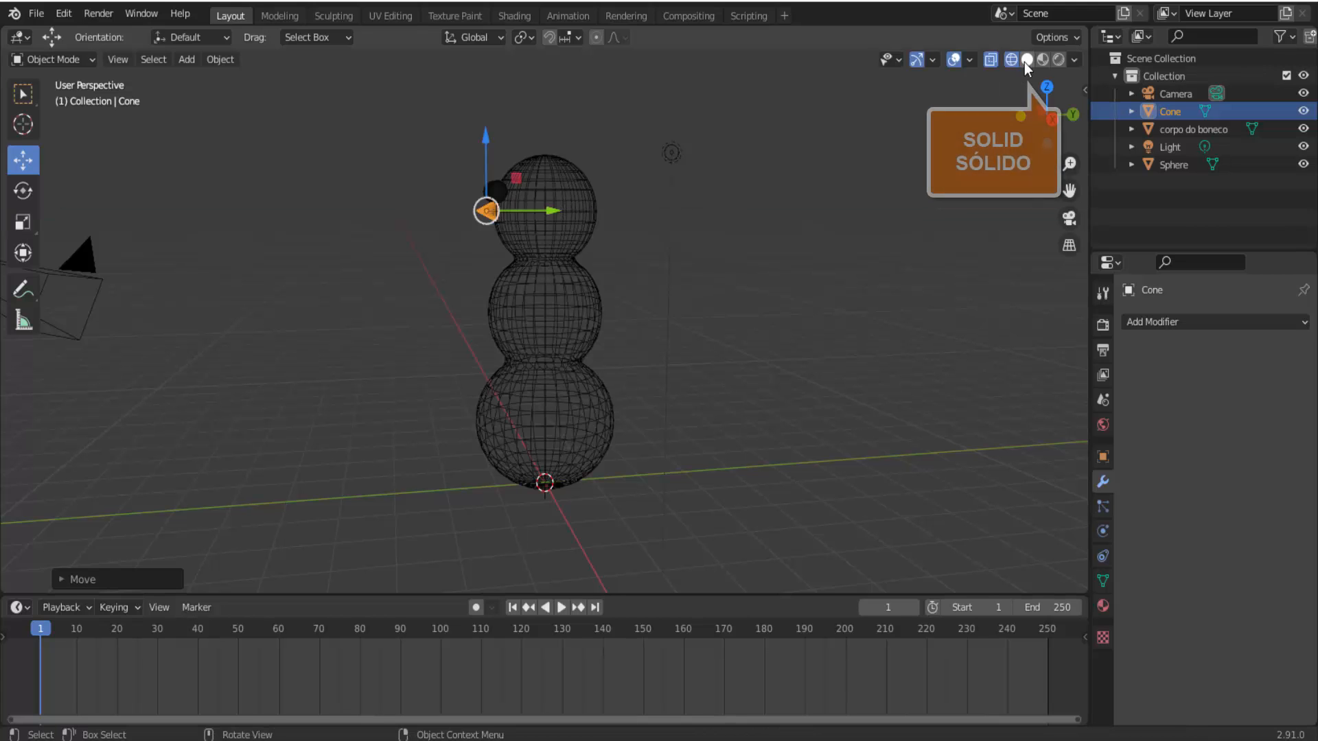
pyautogui.click(1026, 60)
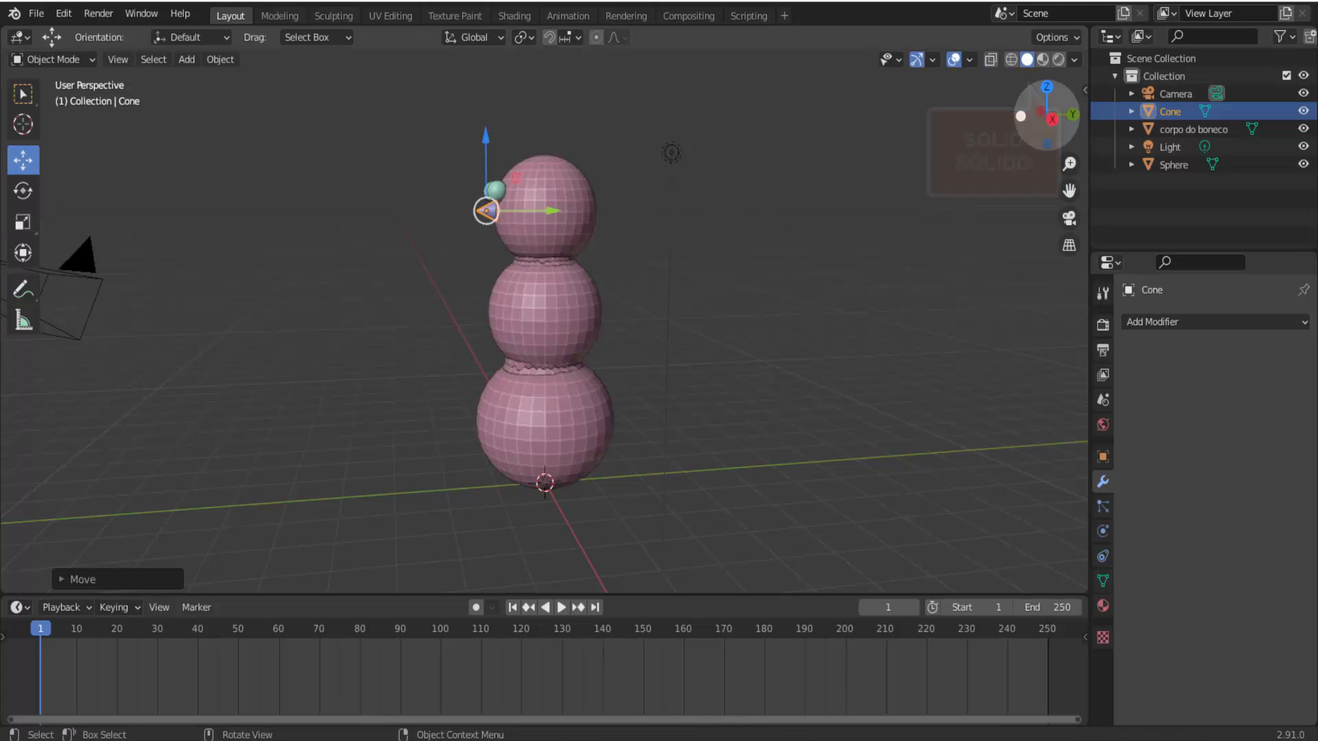
# In front orthographic view, select the body, eyes and nose together and hide them.
pyautogui.moveTo(1047, 116)
pyautogui.mouseDown()
pyautogui.moveTo(1085, 114)
pyautogui.moveTo(1027, 132)
pyautogui.mouseUp()
pyautogui.click(1044, 117)
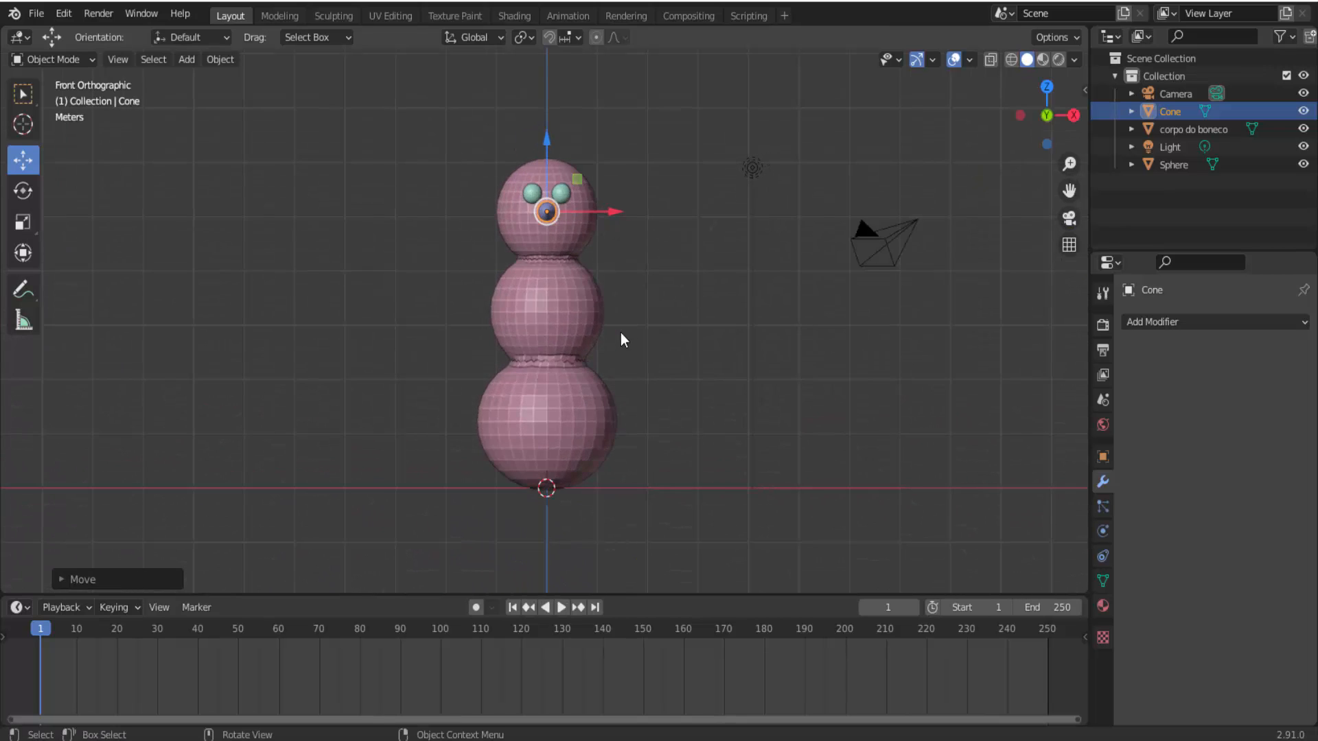
pyautogui.scroll(4, 621, 332)
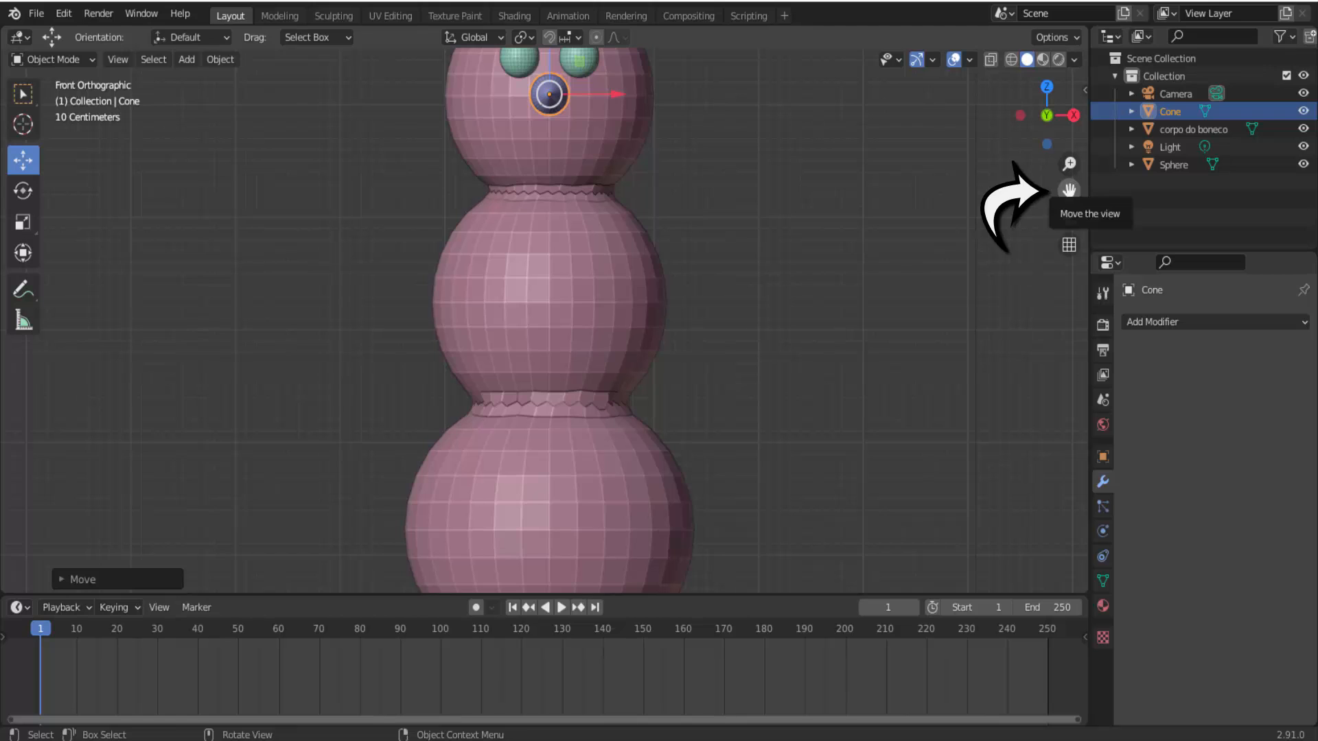
pyautogui.scroll(-4, 747, 297)
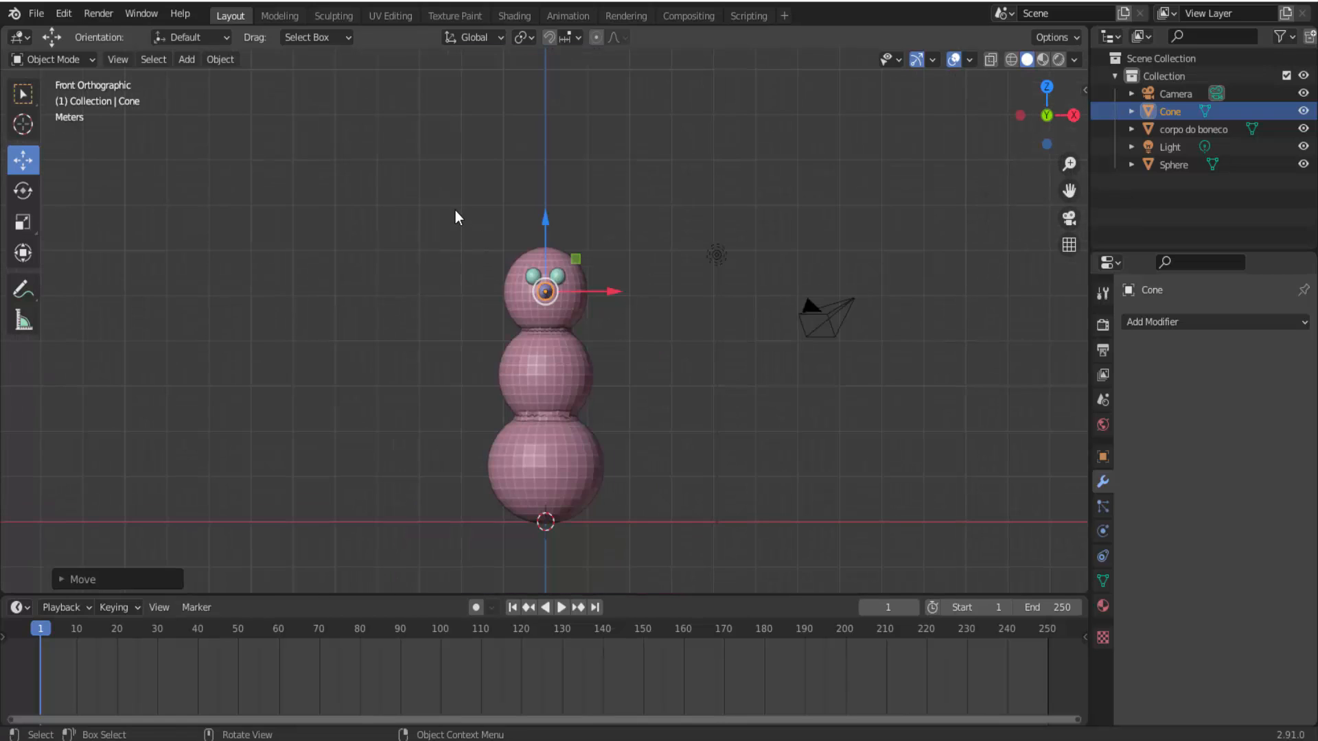
pyautogui.moveTo(456, 208); pyautogui.dragTo(666, 530)
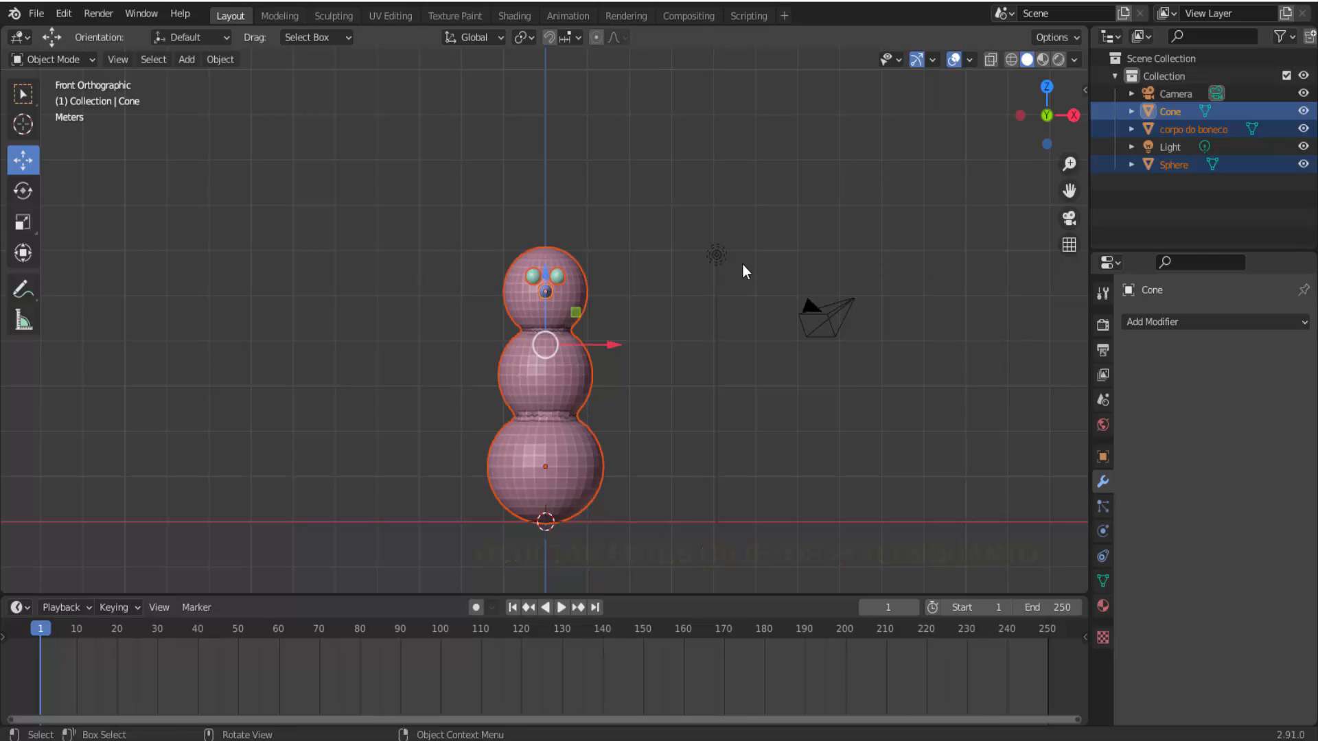
pyautogui.press('h')
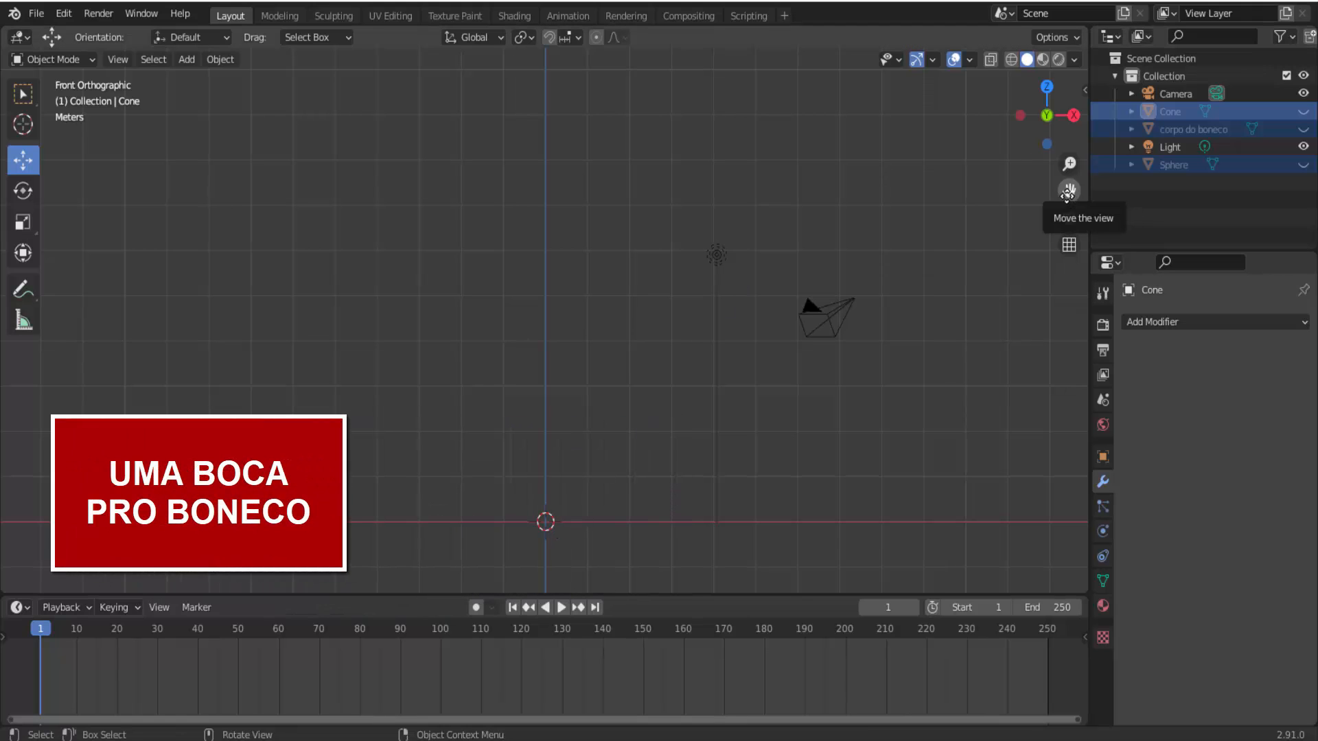
# Add a Bezier curve at the origin for the mouth and set its X rotation to 90°.
pyautogui.moveTo(1068, 190); pyautogui.dragTo(1070, 0)
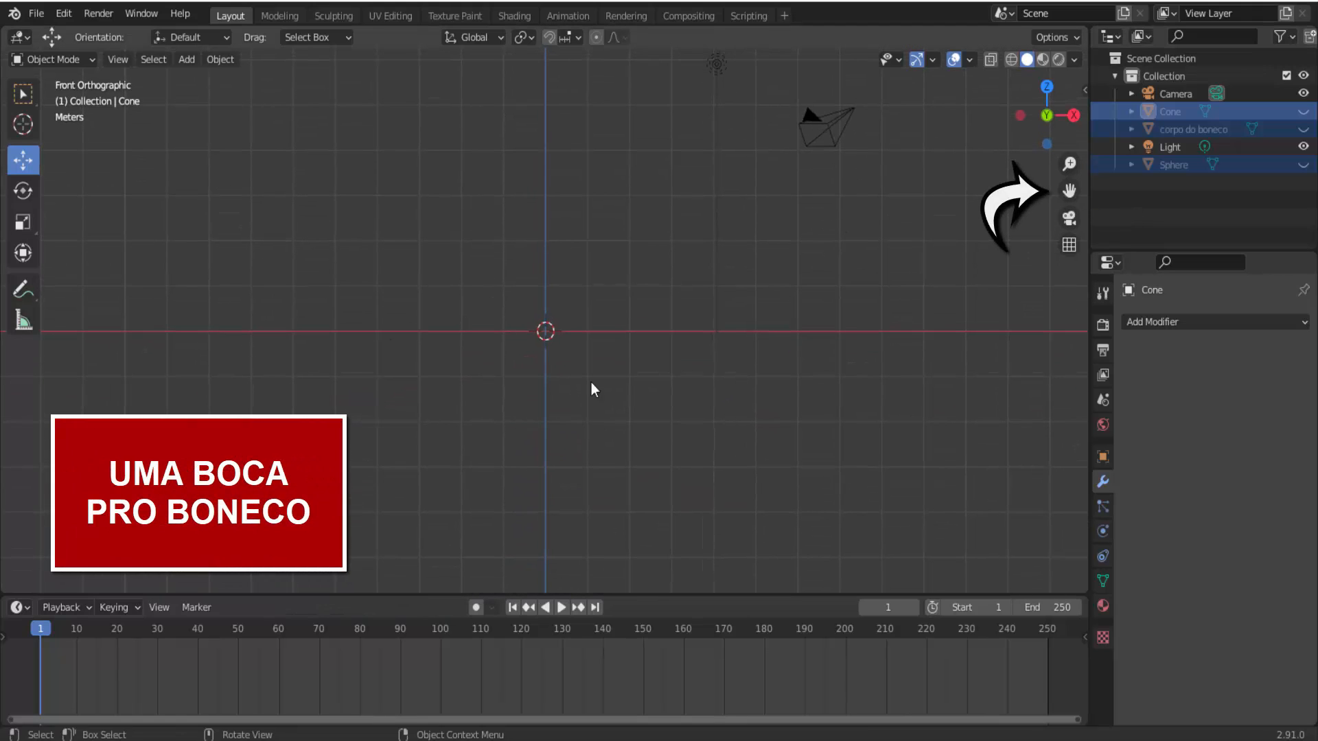
pyautogui.click(187, 59)
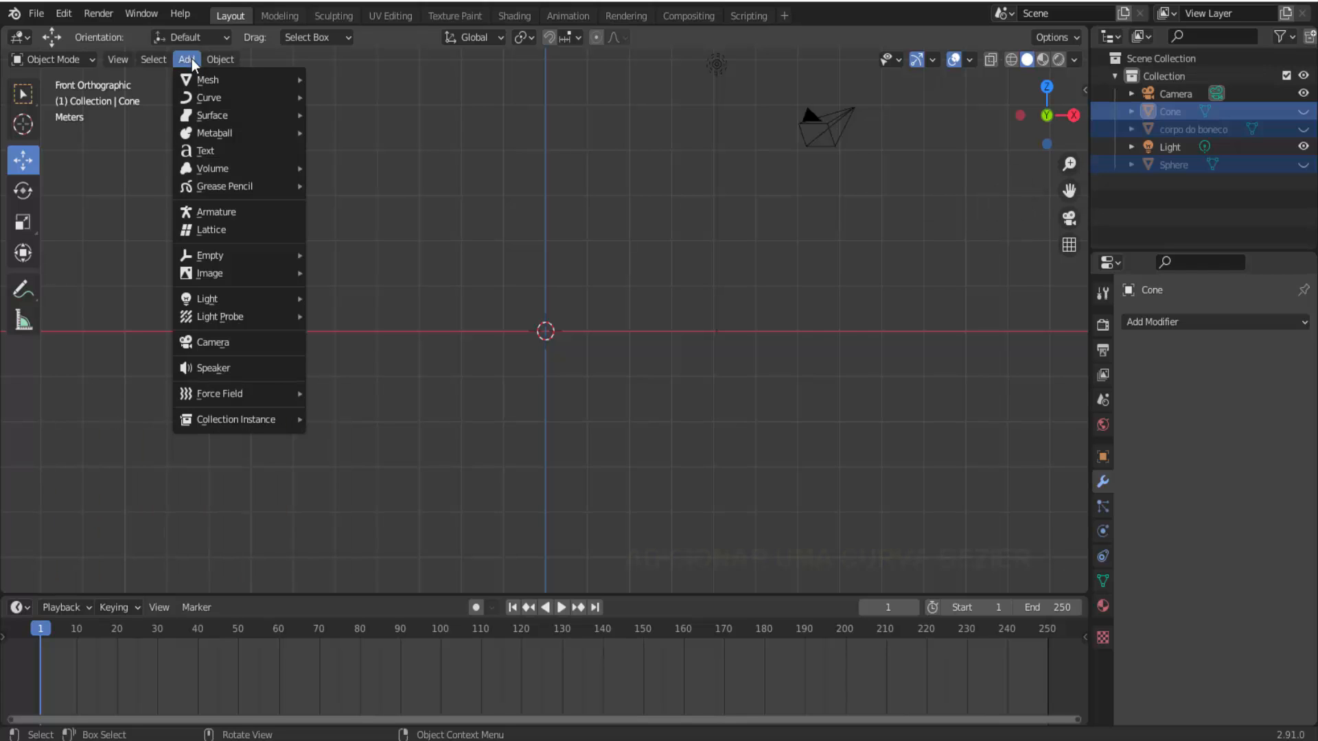
pyautogui.moveTo(208, 101)
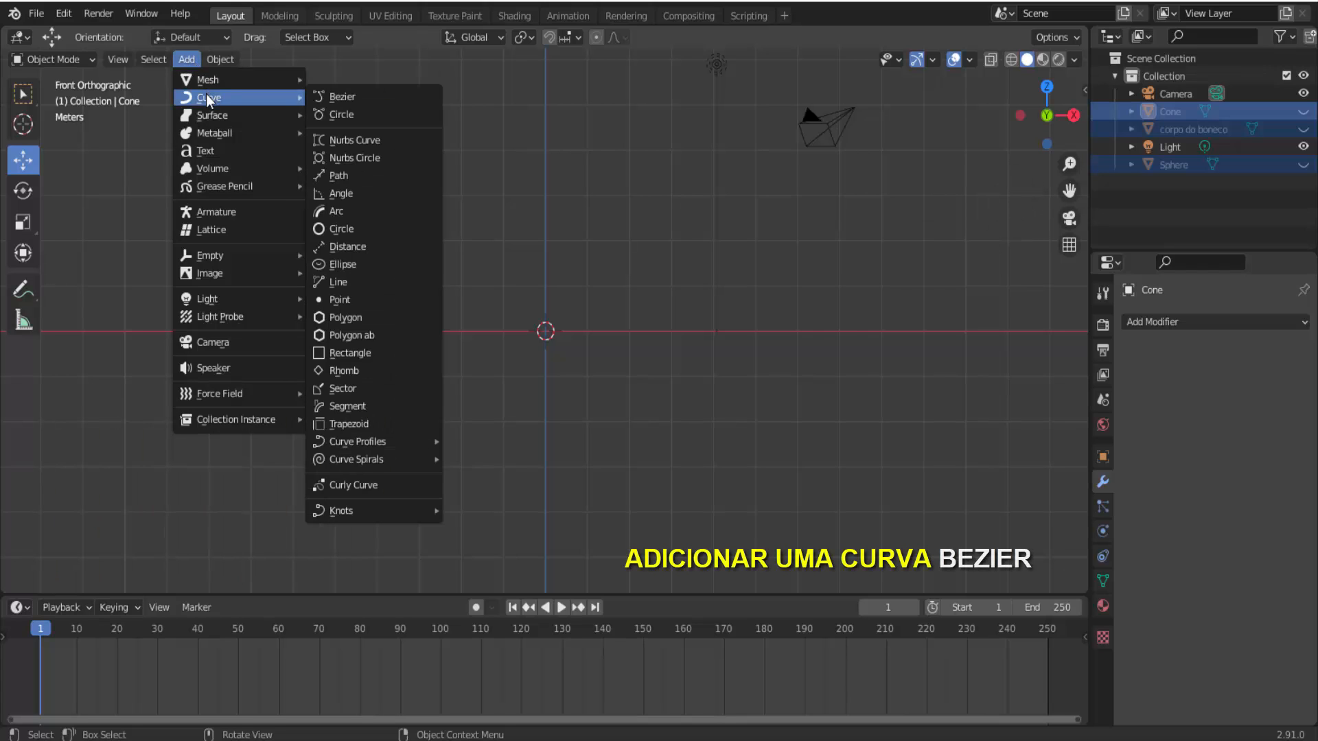
pyautogui.click(343, 98)
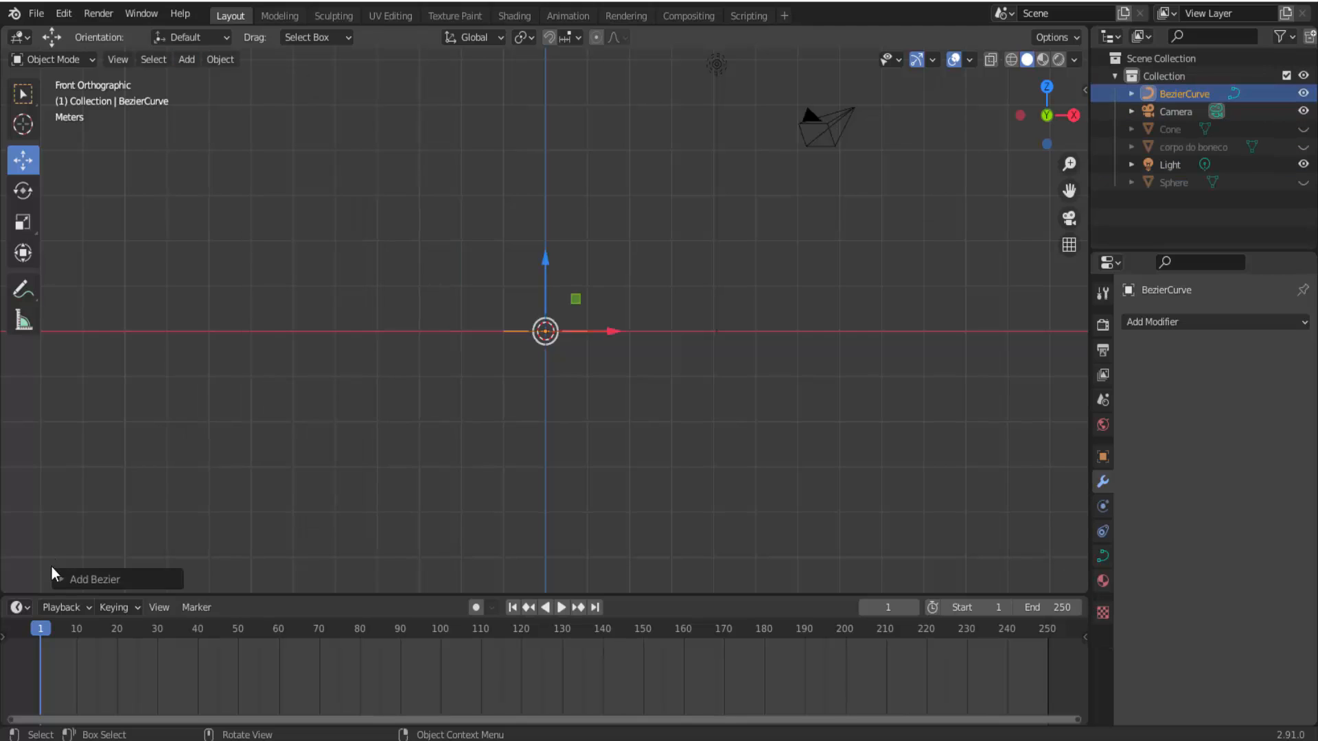
pyautogui.click(61, 582)
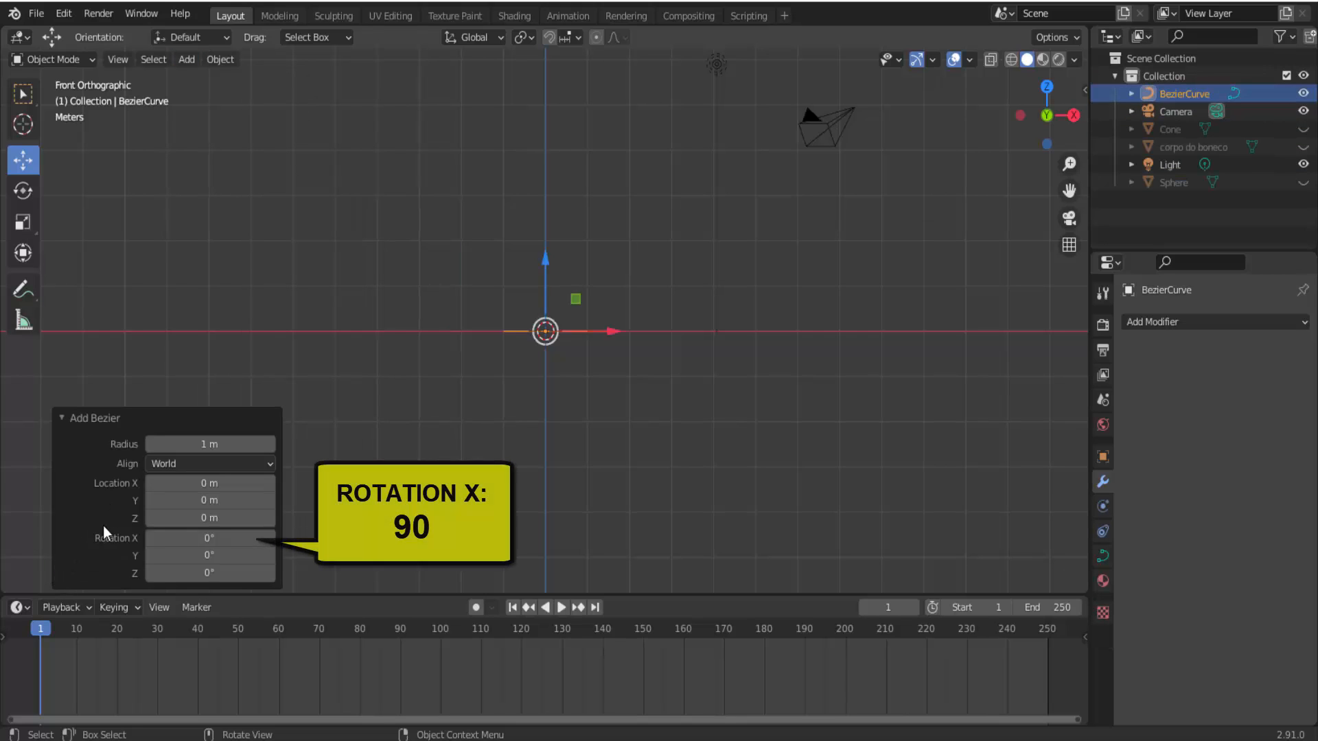
pyautogui.click(206, 539)
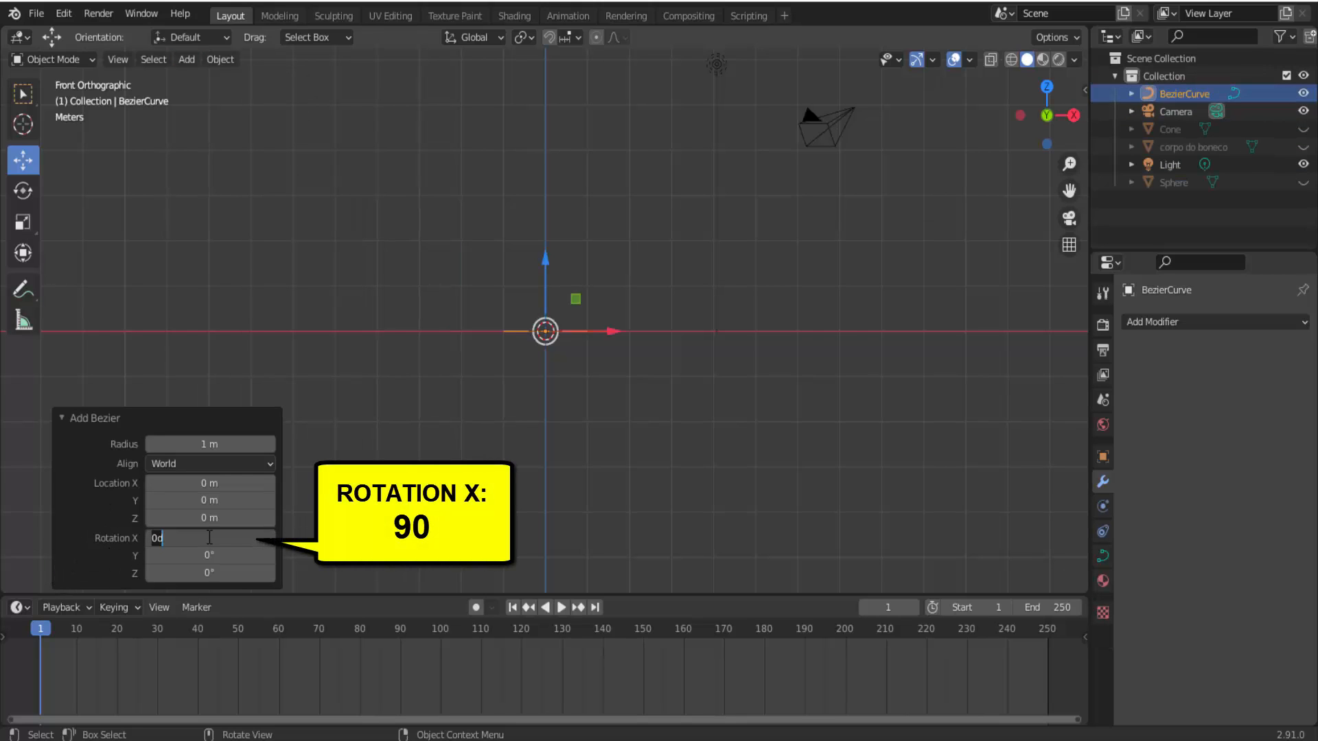
pyautogui.write('90')
pyautogui.press('Return')
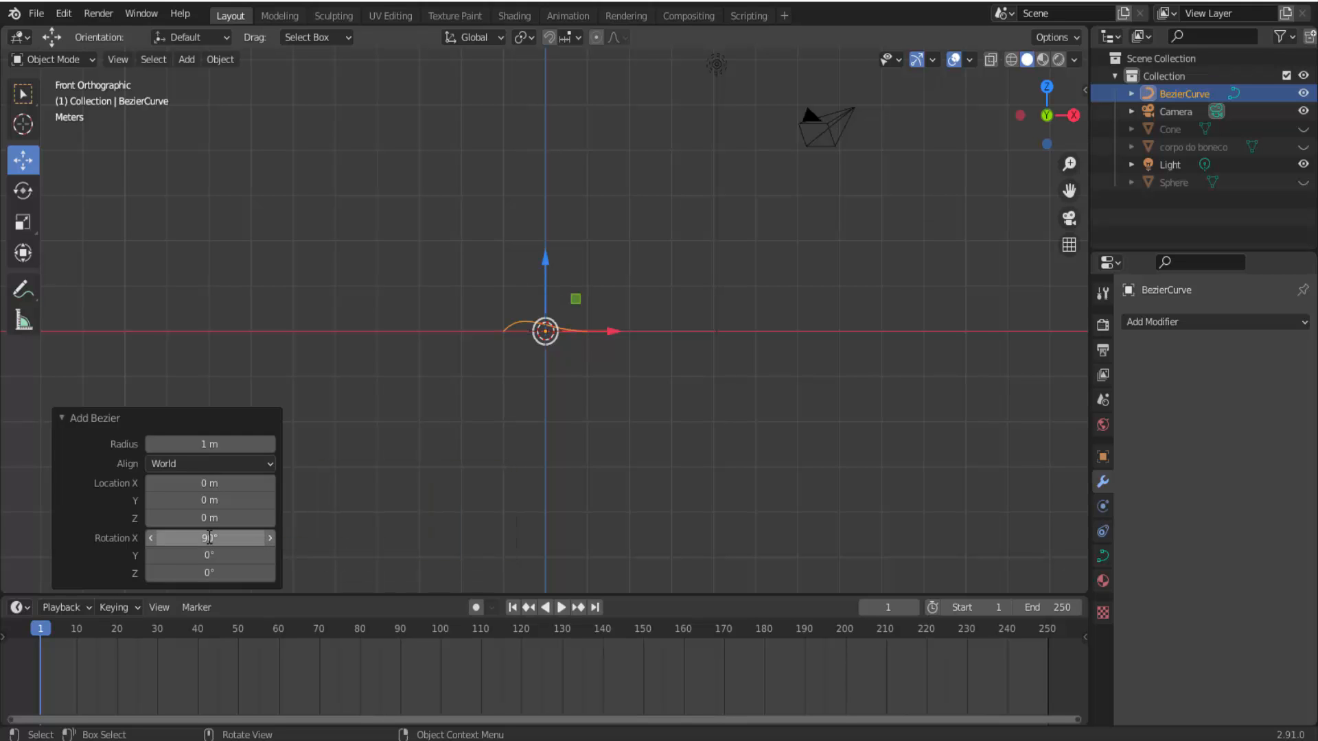
pyautogui.scroll(6, 519, 448)
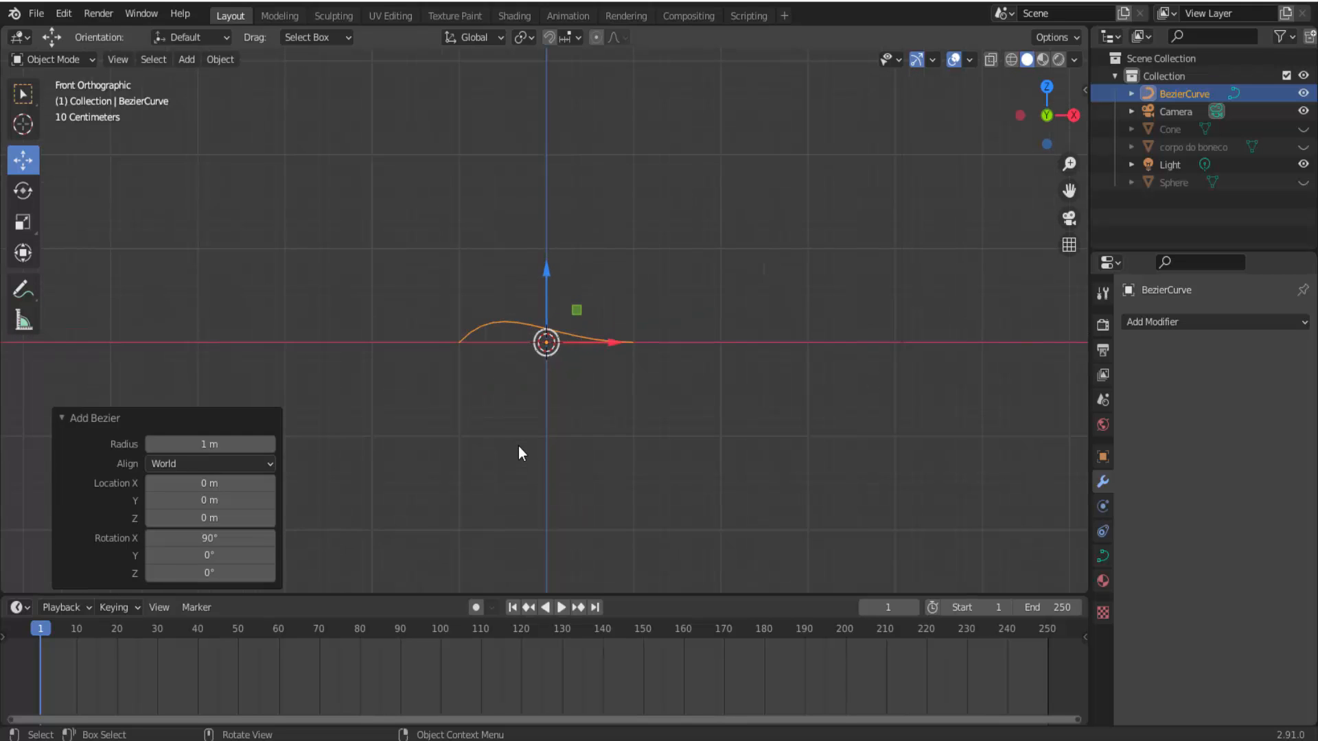
pyautogui.click(82, 420)
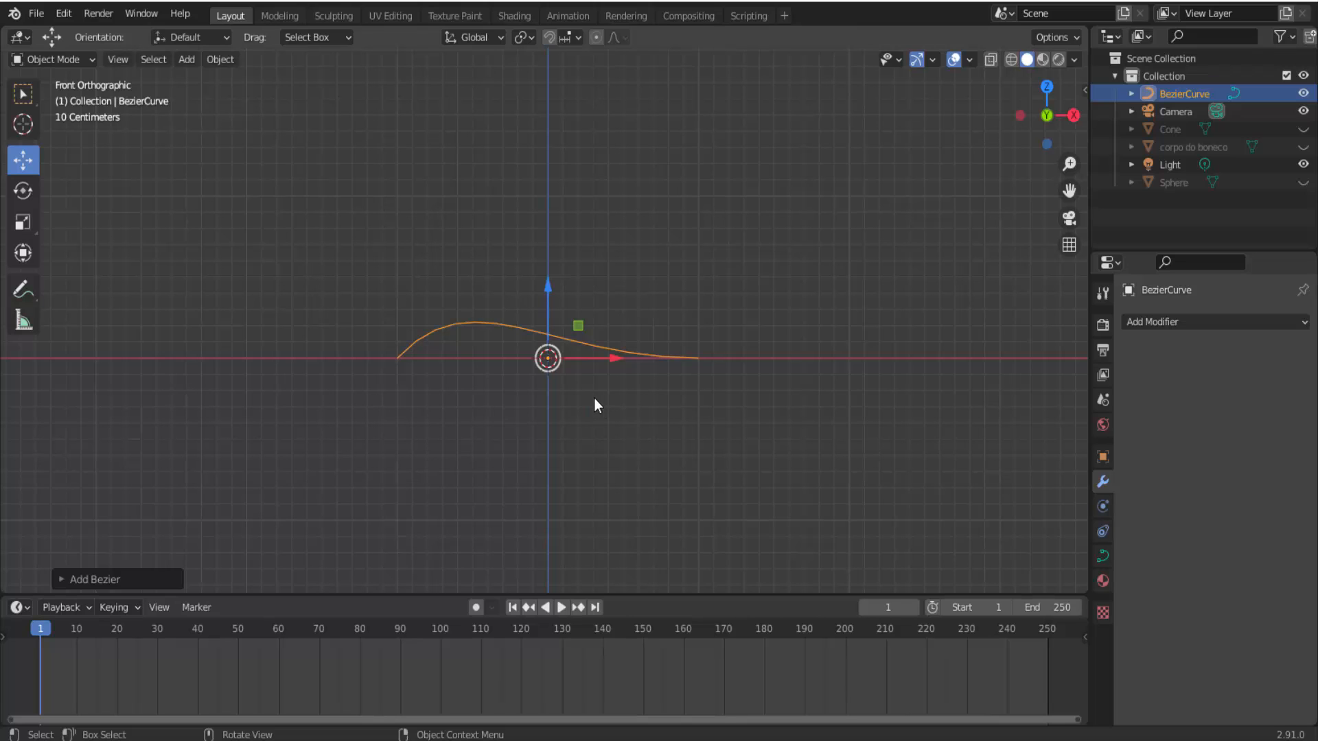
# In Edit Mode, lower the upper handle of the curve's negative-X end point along Z so that half bends downward.
pyautogui.click(95, 59)
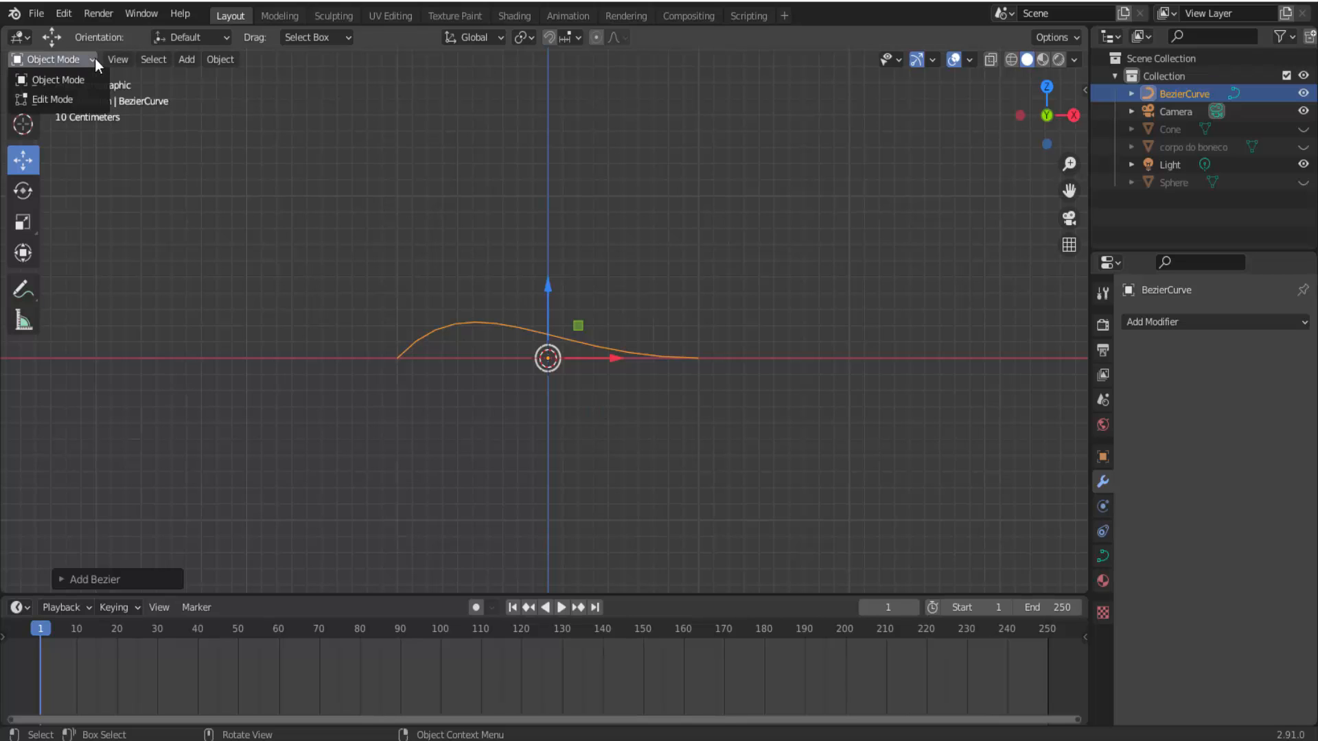
pyautogui.click(90, 105)
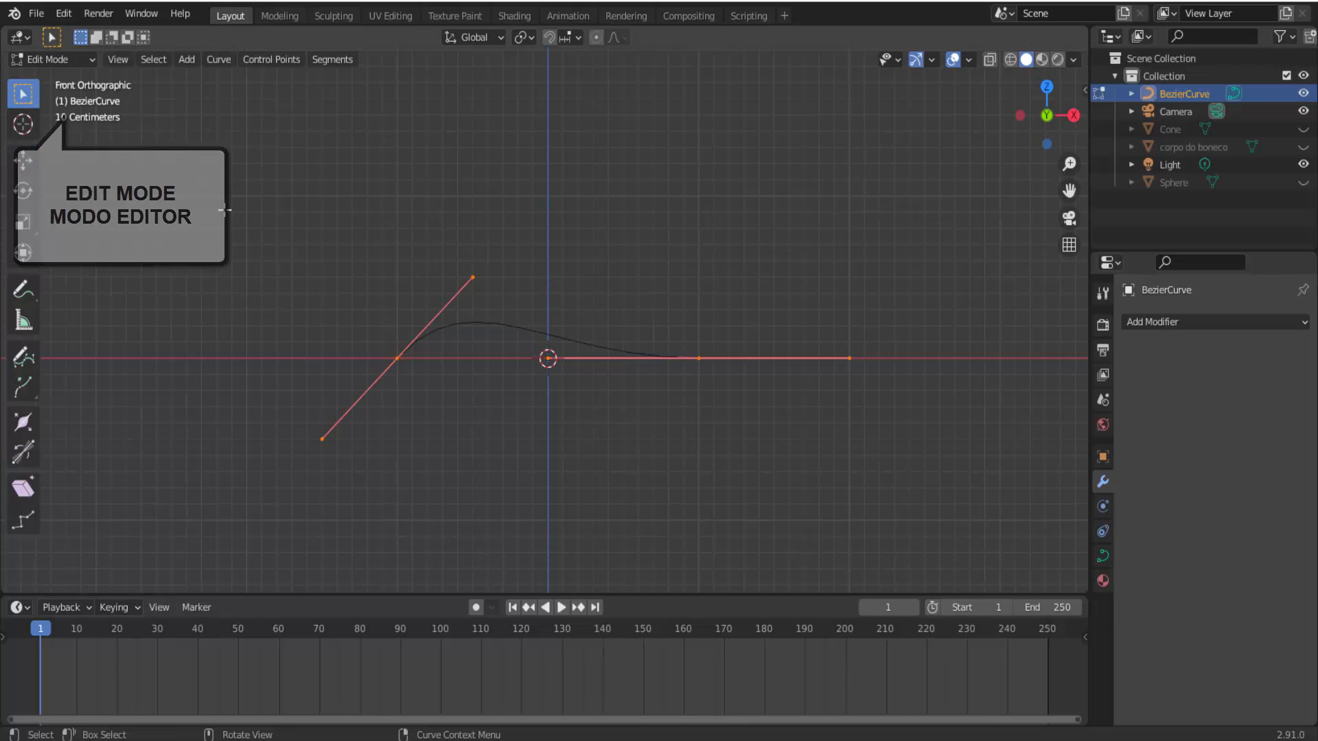
pyautogui.click(395, 362)
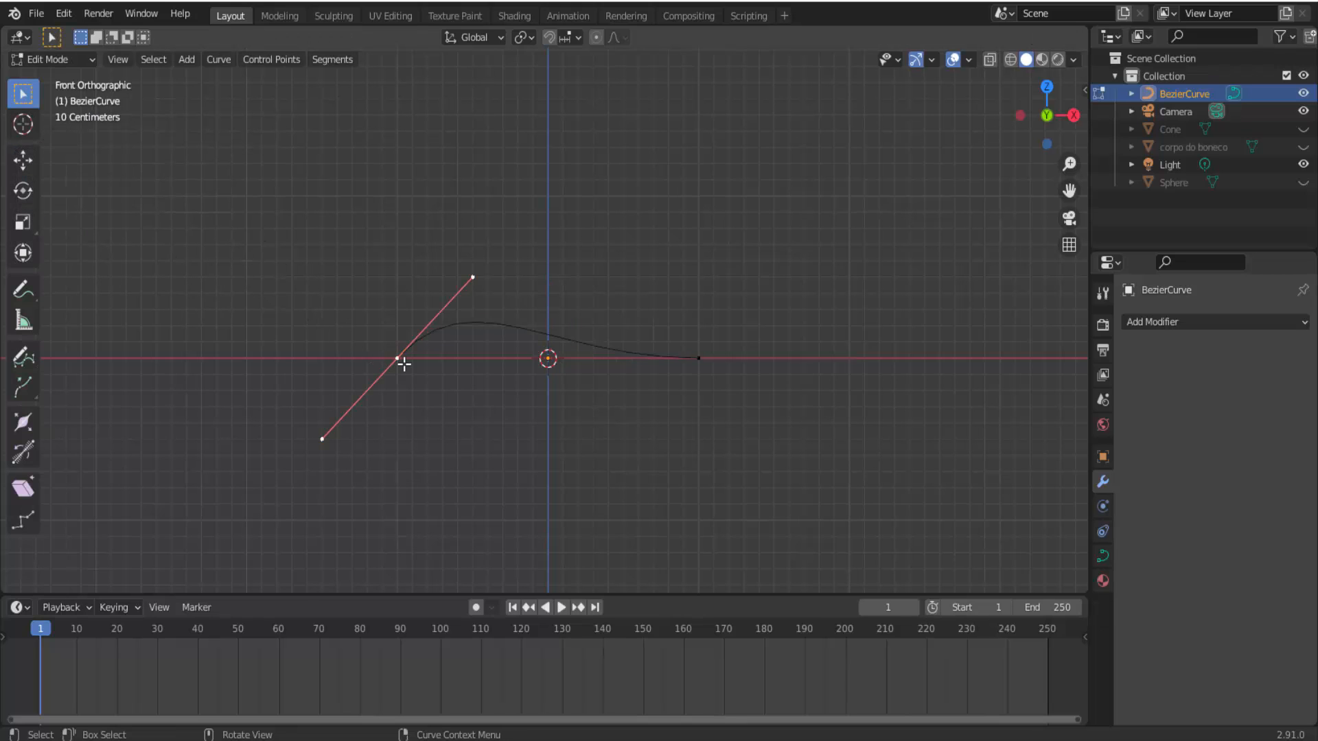
pyautogui.click(698, 360)
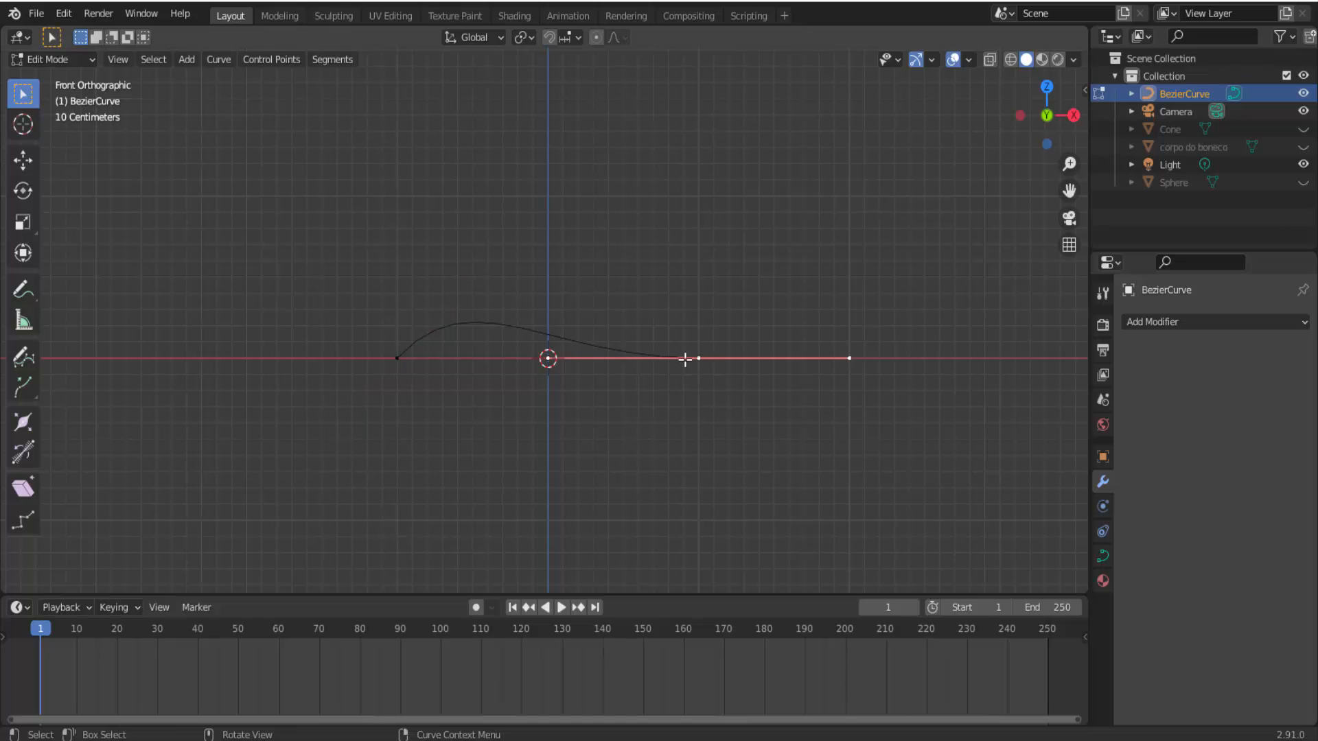
pyautogui.click(399, 358)
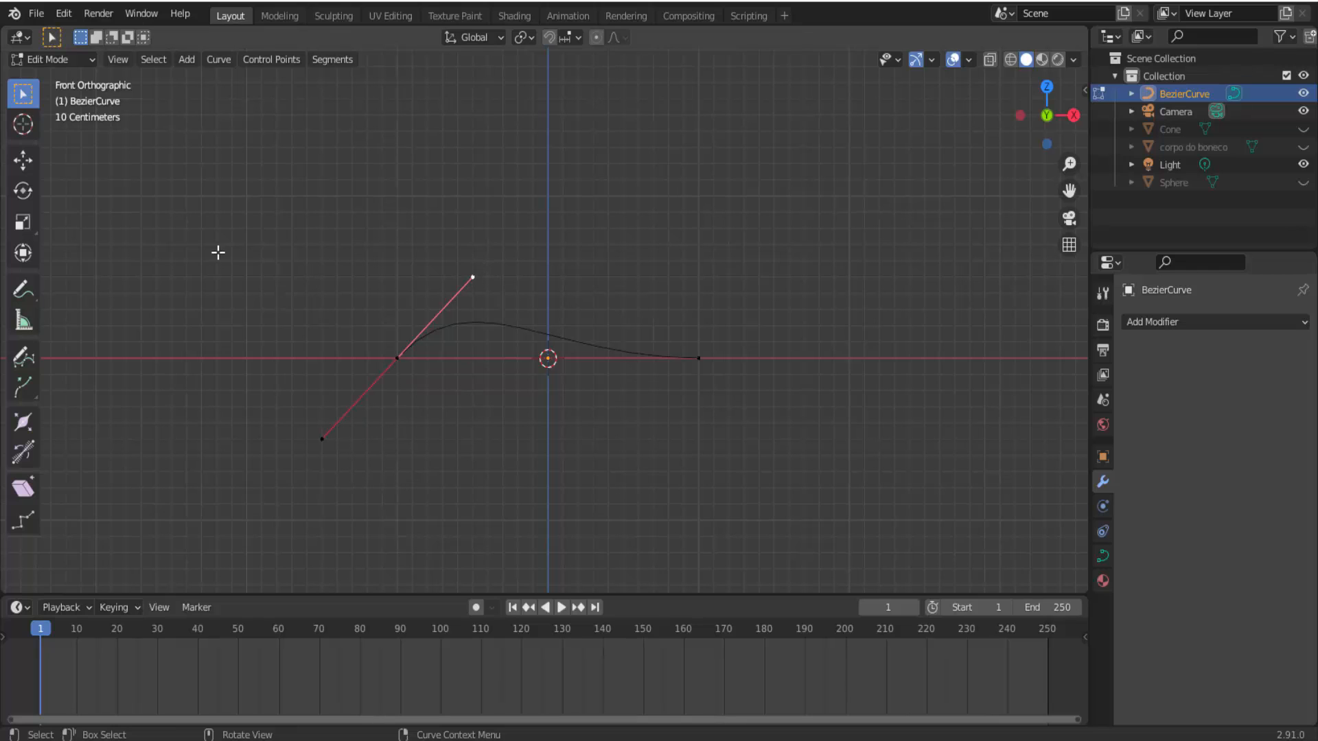
pyautogui.click(24, 161)
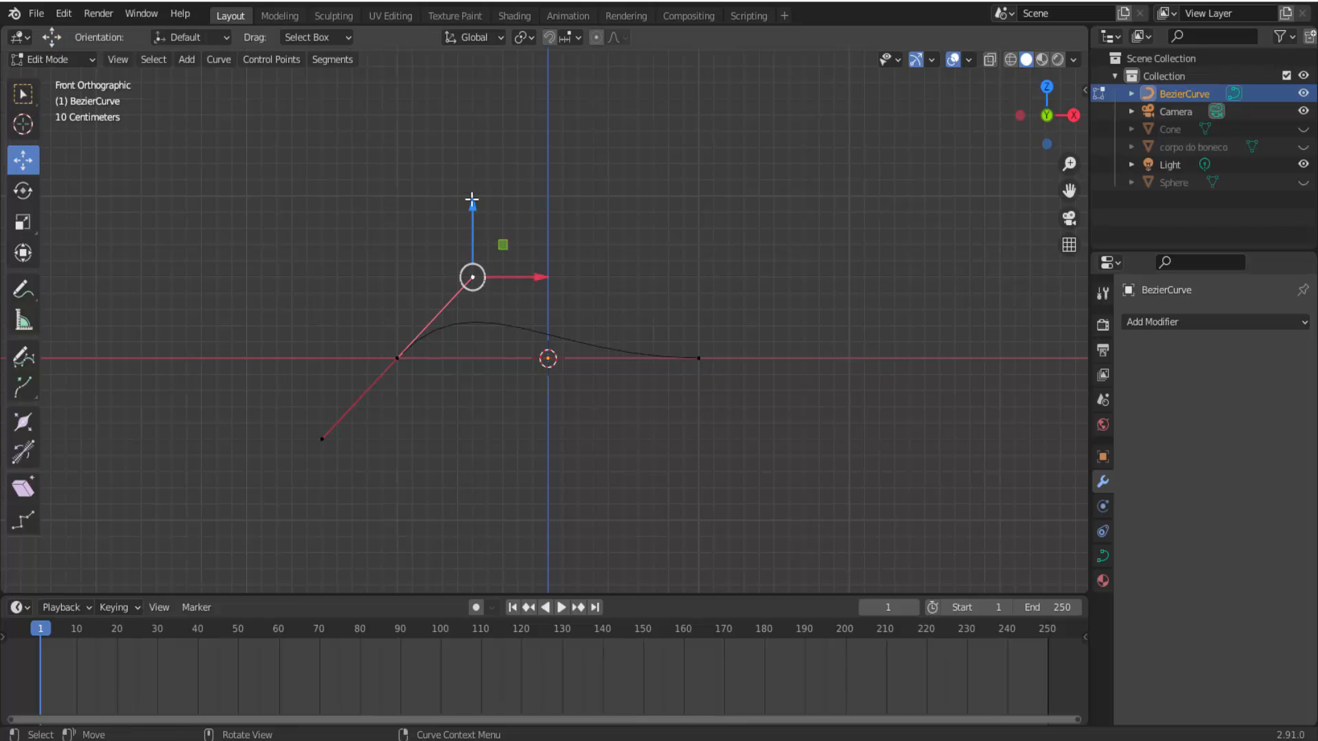
pyautogui.moveTo(471, 199); pyautogui.dragTo(476, 374)
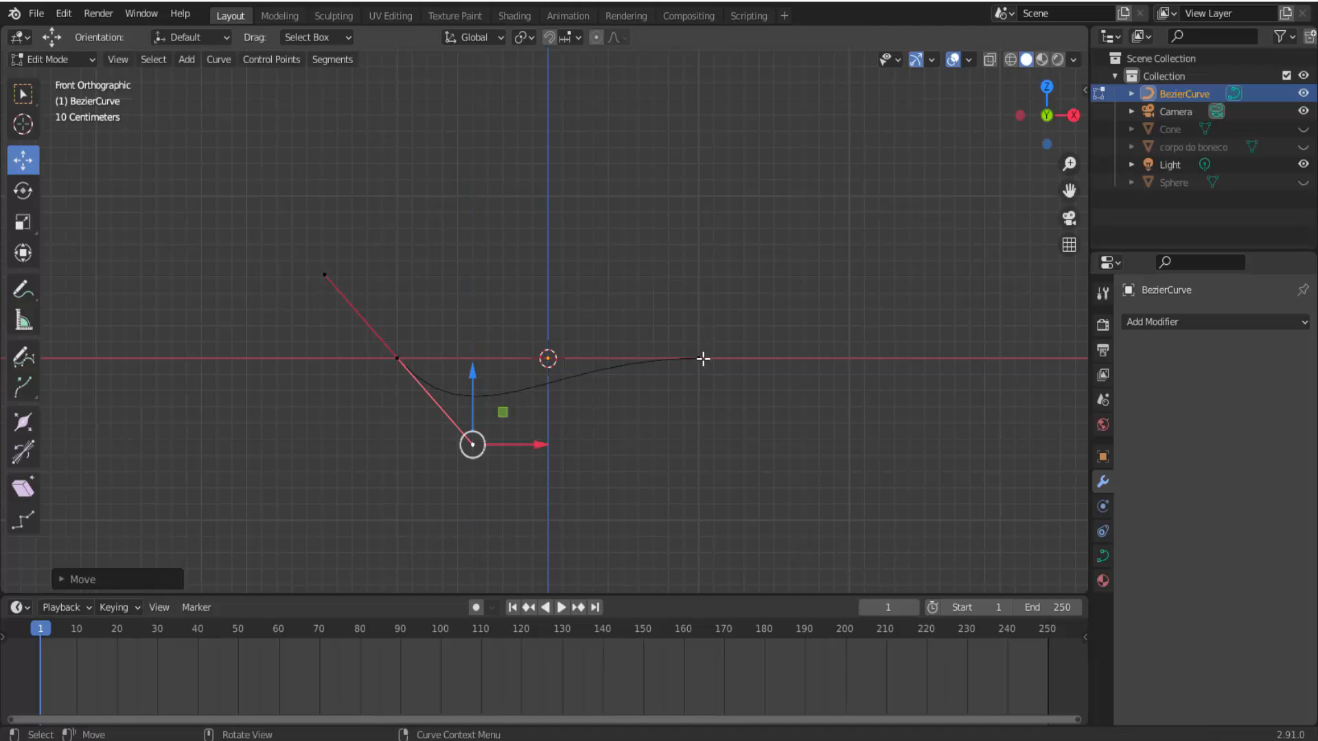
# Raise the outer handle of the curve's positive-X end point along Z to form a symmetric smile, and return to Object Mode.
pyautogui.click(700, 358)
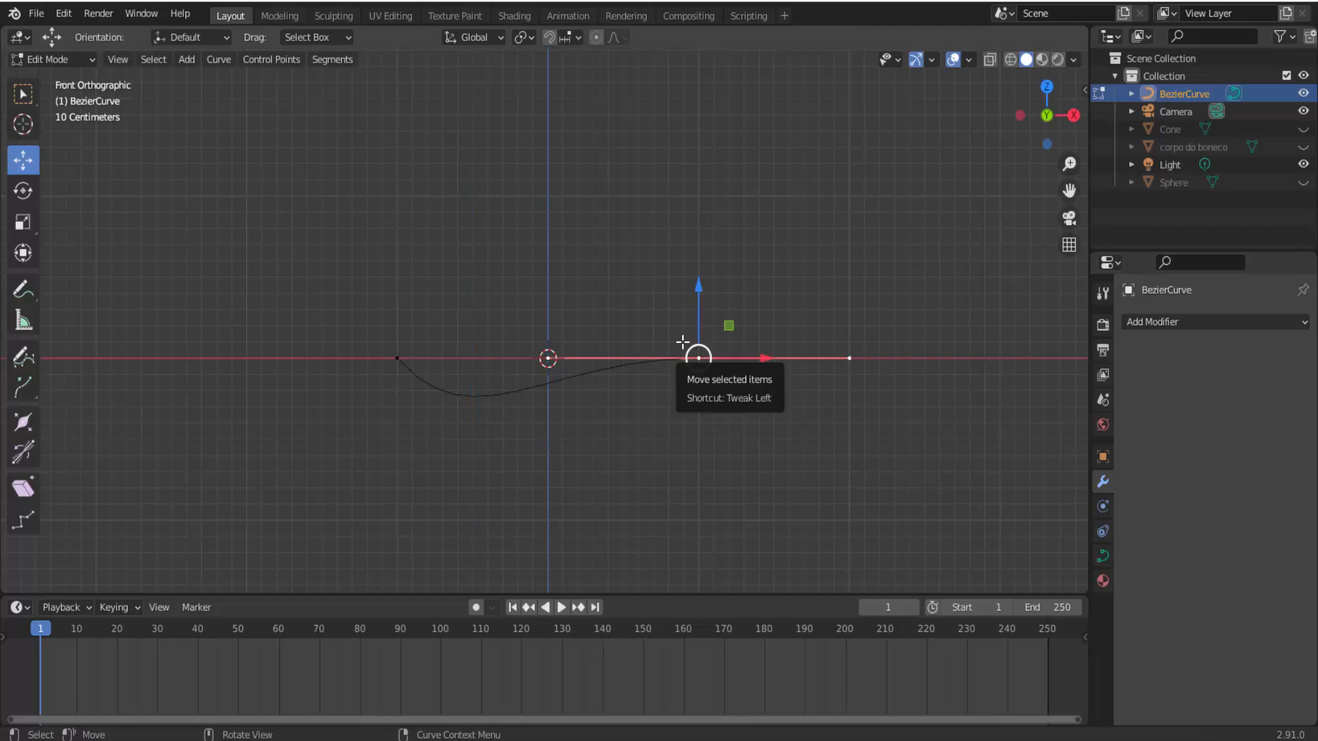
pyautogui.click(850, 358)
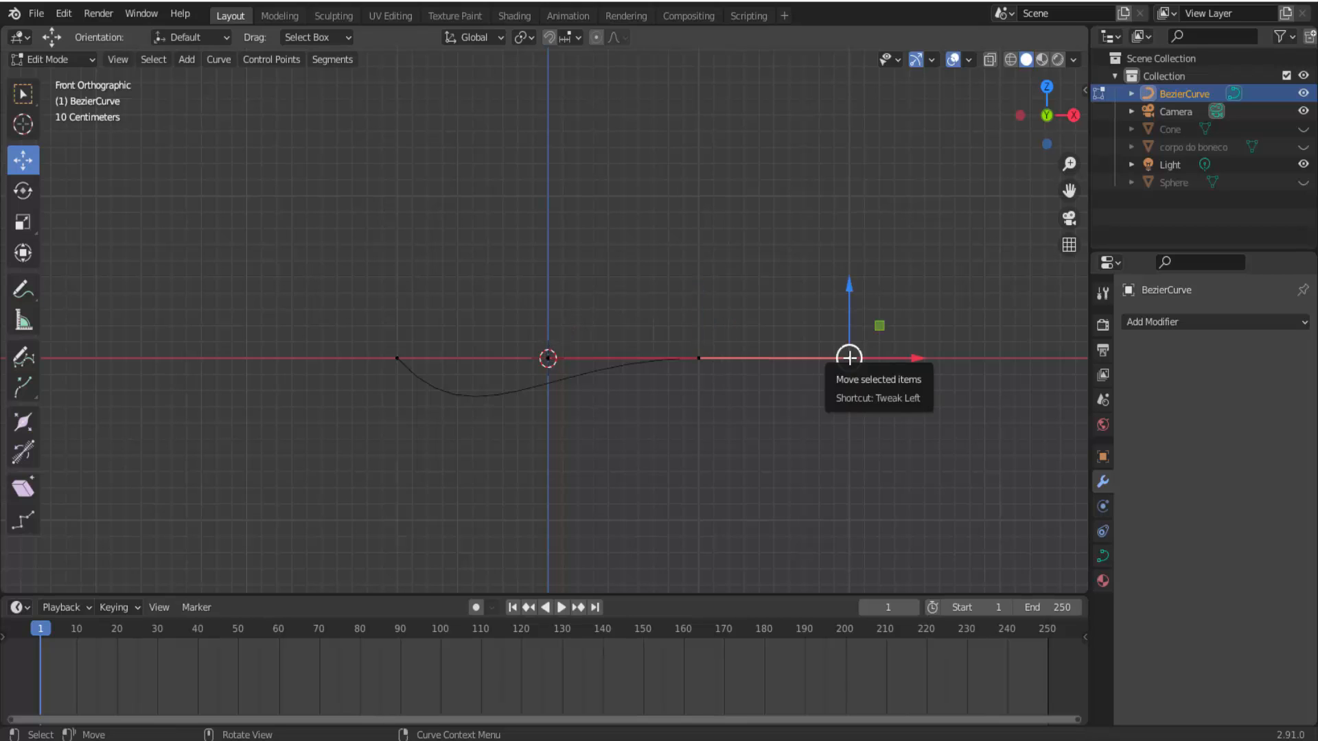
pyautogui.moveTo(851, 285); pyautogui.dragTo(796, 139)
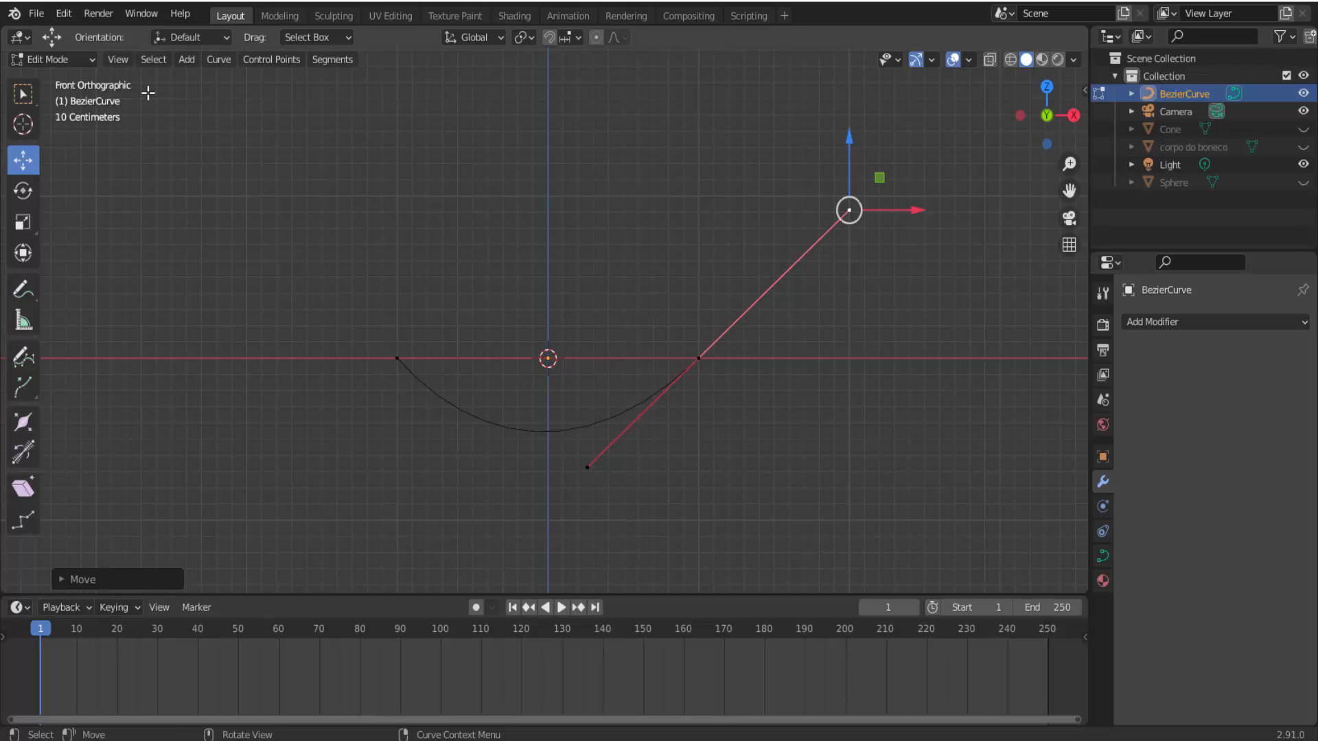
pyautogui.click(70, 58)
pyautogui.click(68, 76)
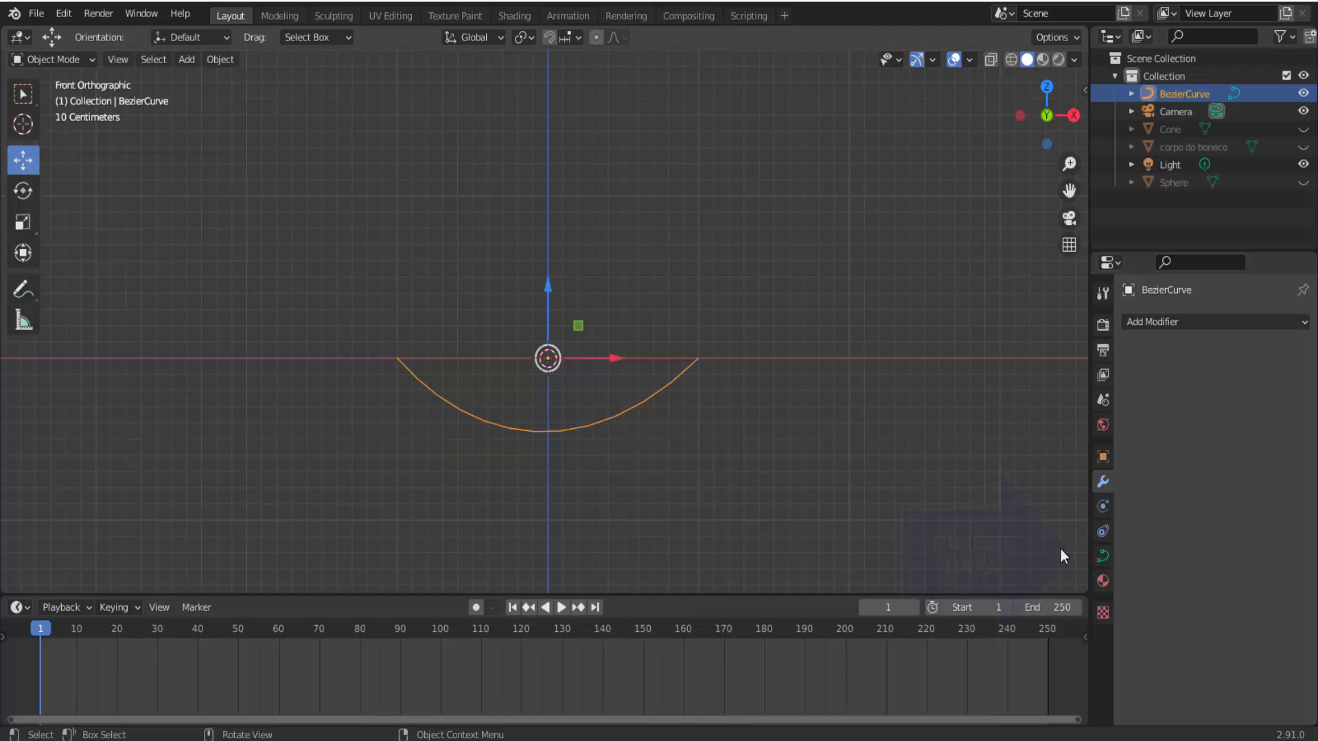
# Give the smile curve a round bevel with a depth of 0.04 m and enable Fill Caps.
pyautogui.click(1102, 557)
pyautogui.scroll(-3, 1149, 521)
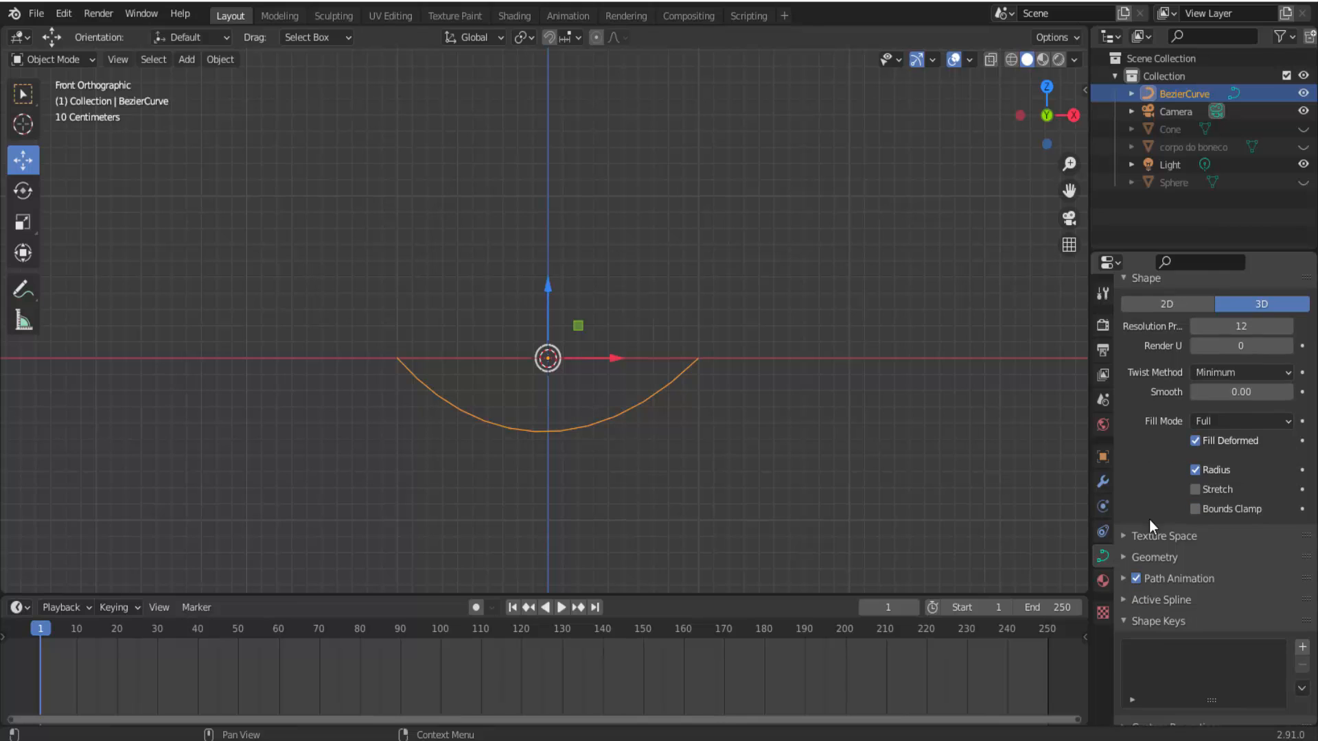
pyautogui.scroll(-1, 1149, 521)
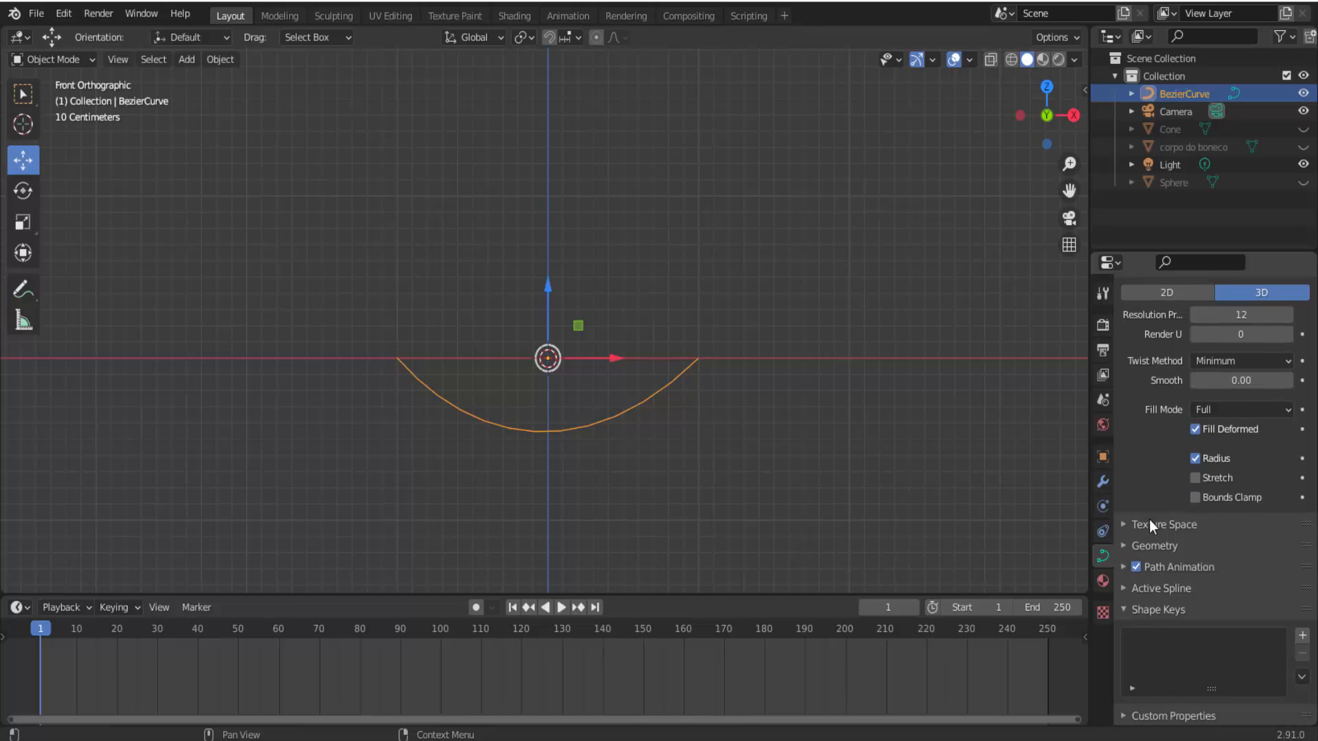
pyautogui.click(1124, 547)
pyautogui.scroll(-6, 1140, 566)
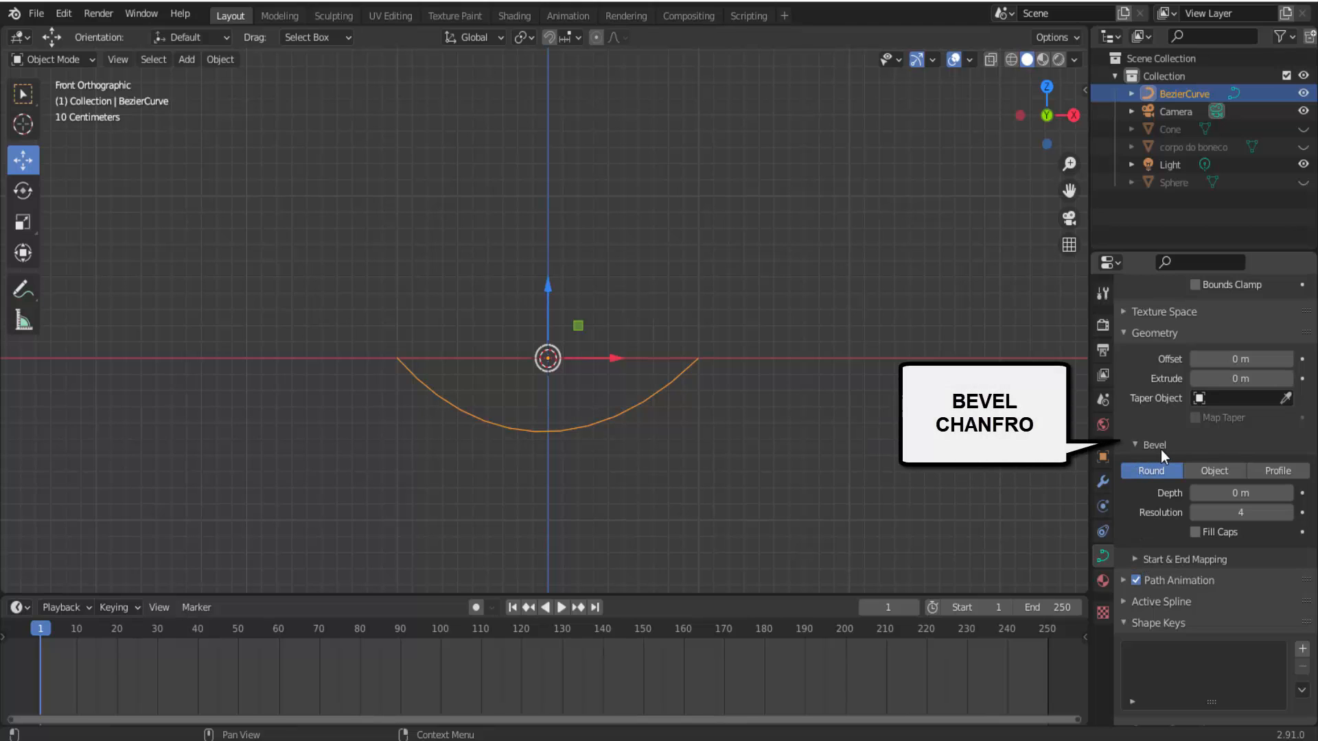
pyautogui.click(1287, 494)
pyautogui.click(1287, 494)
pyautogui.click(1288, 494)
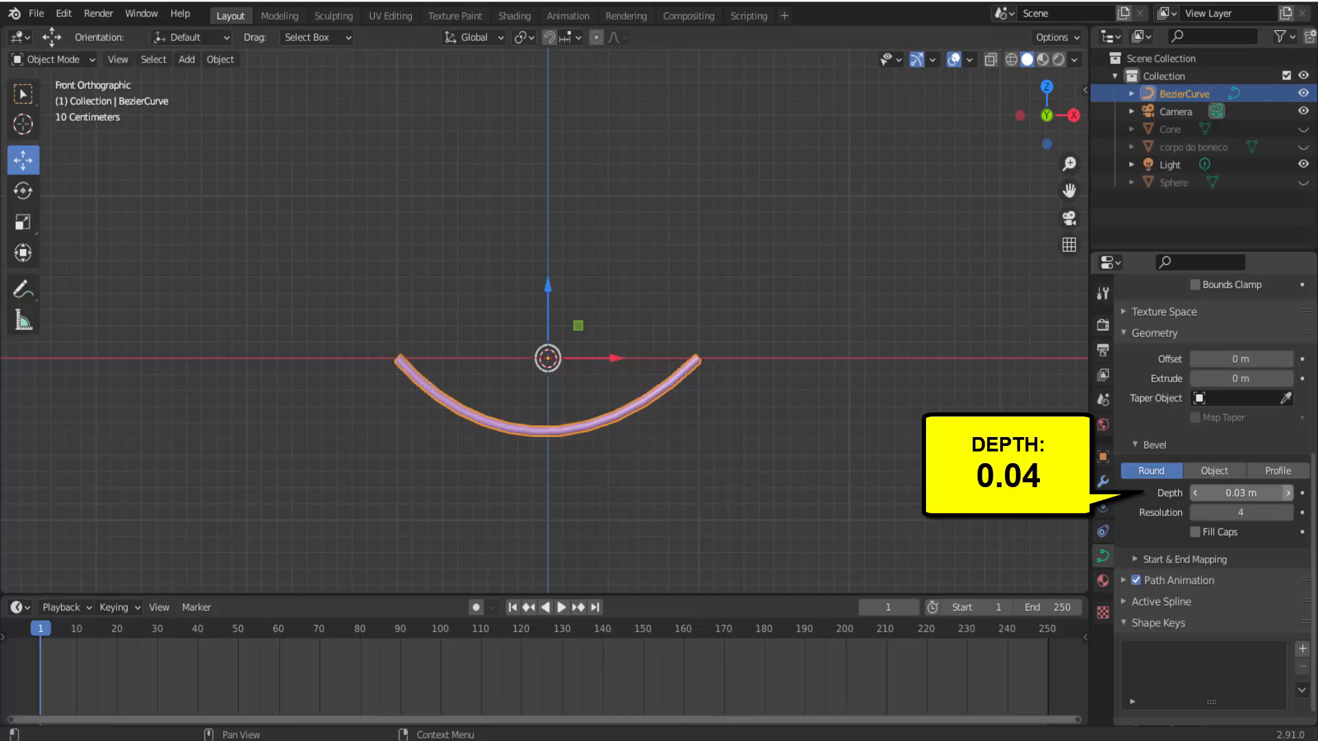
pyautogui.click(1288, 494)
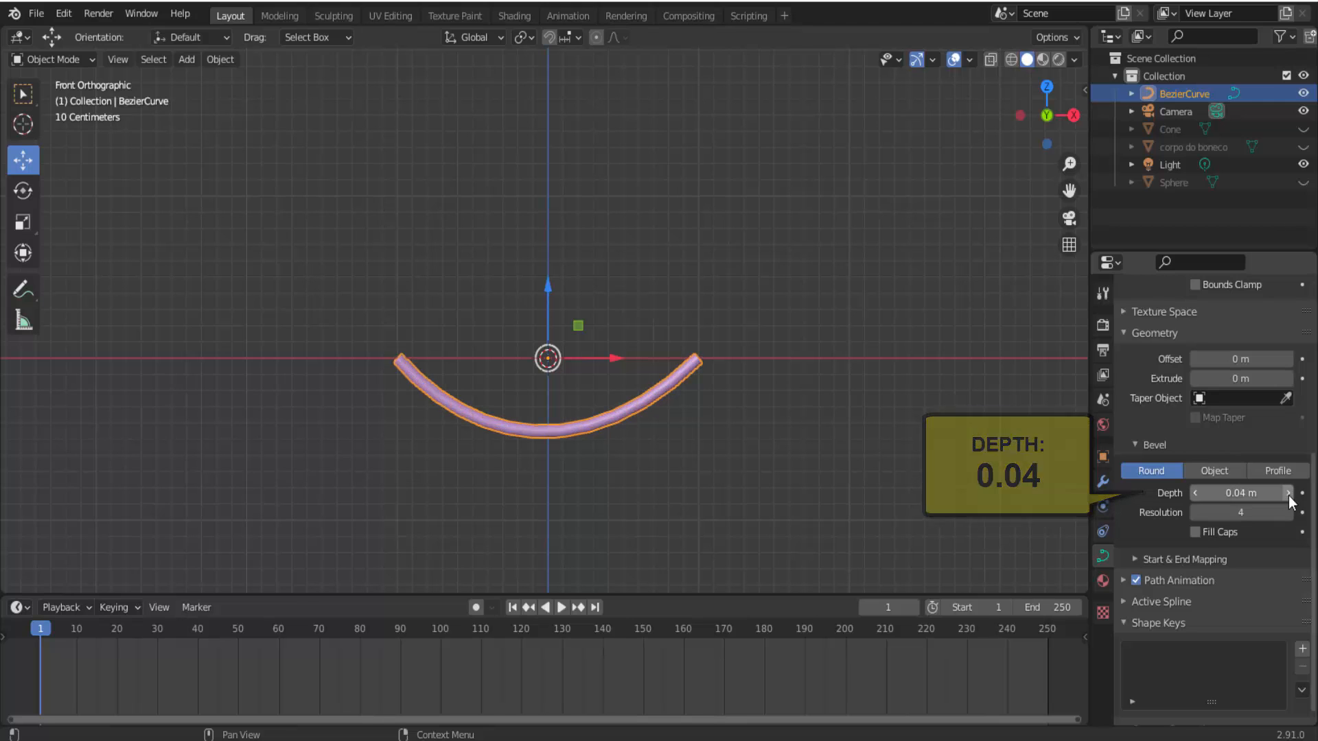
pyautogui.click(1195, 533)
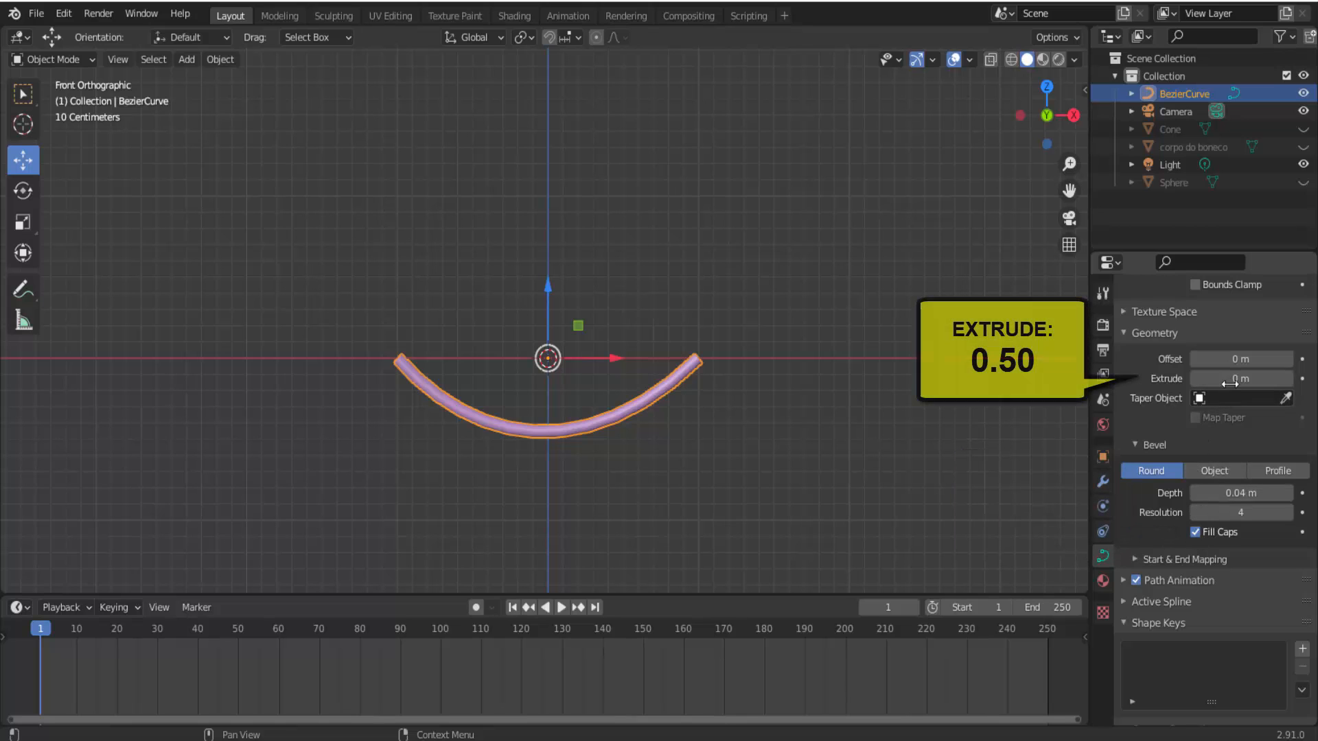
# Try an Extrude value of 0.5 m on the smile curve, inspect it in perspective, and settle on 0.12 m.
pyautogui.moveTo(1230, 382); pyautogui.dragTo(1258, 382)
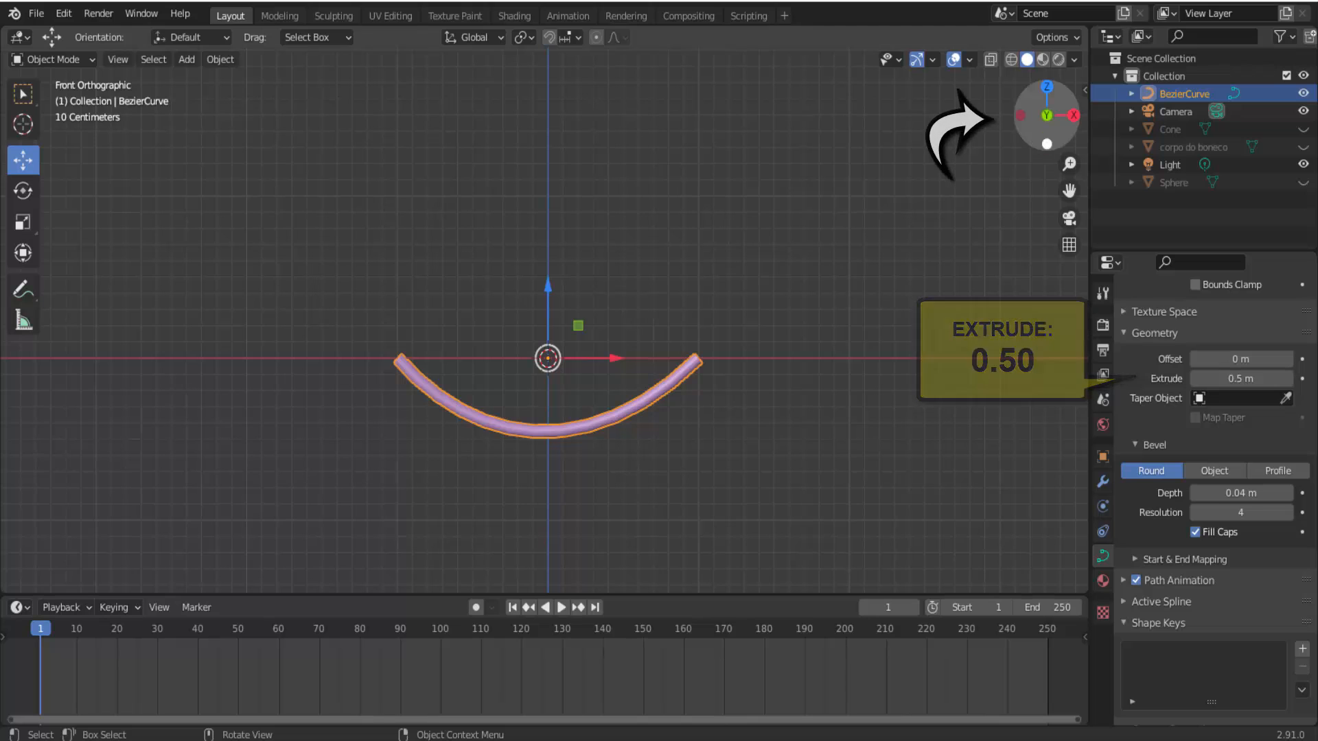
pyautogui.moveTo(1050, 110); pyautogui.dragTo(1025, 131)
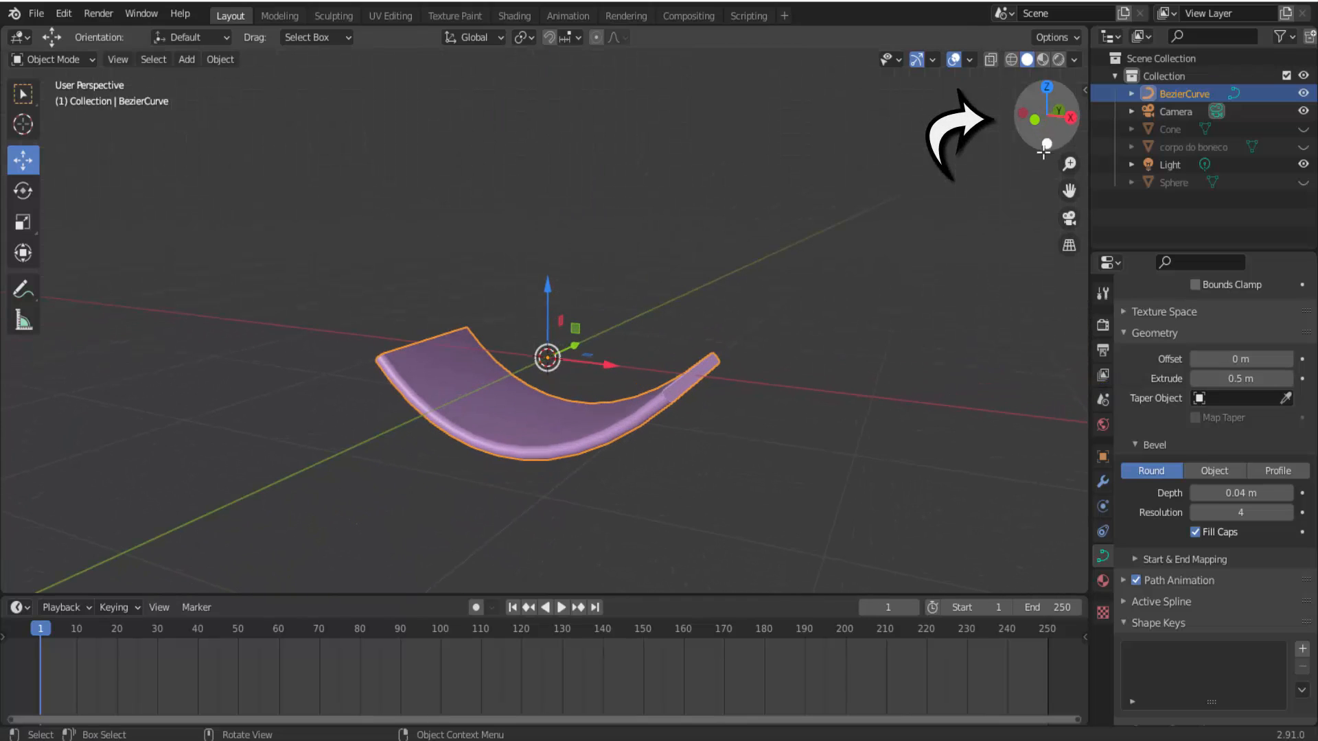
pyautogui.moveTo(1227, 376); pyautogui.dragTo(1199, 377)
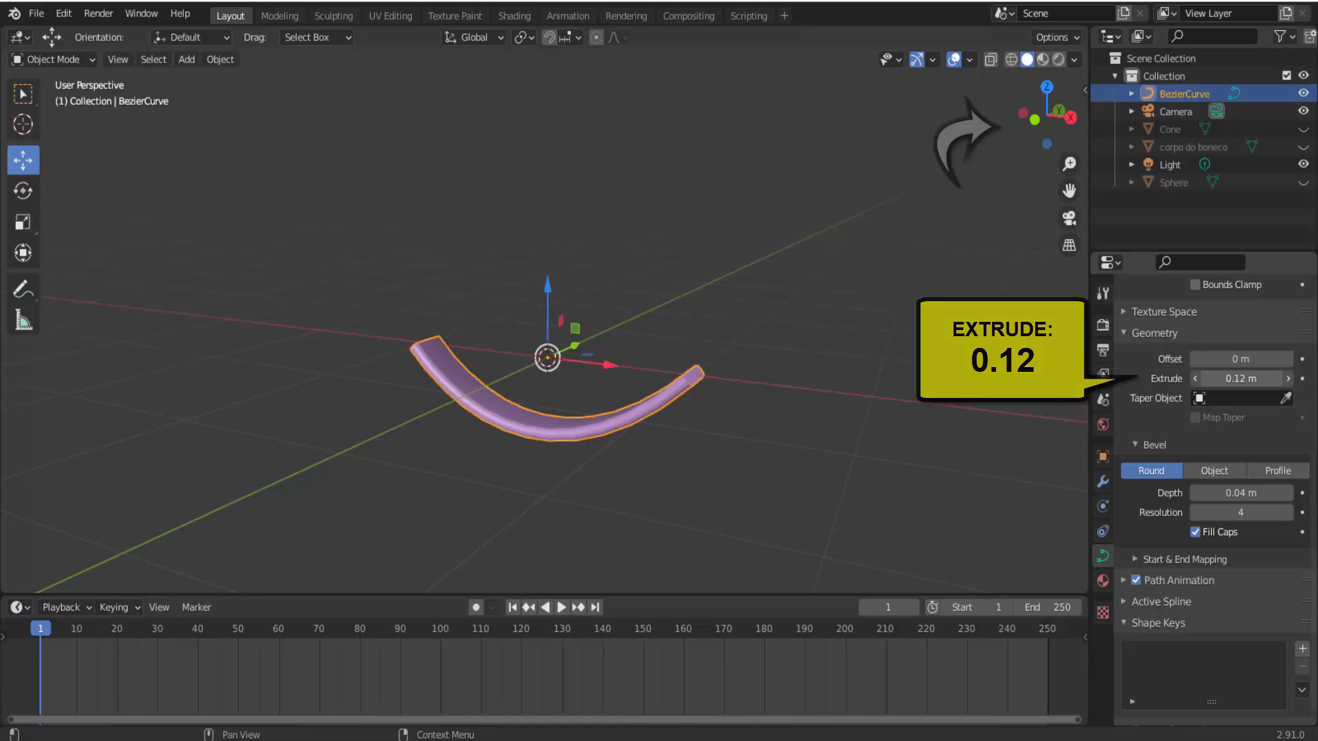
# Return to front orthographic view and unhide the body, eyes and nose.
pyautogui.click(1035, 122)
pyautogui.scroll(-4, 869, 285)
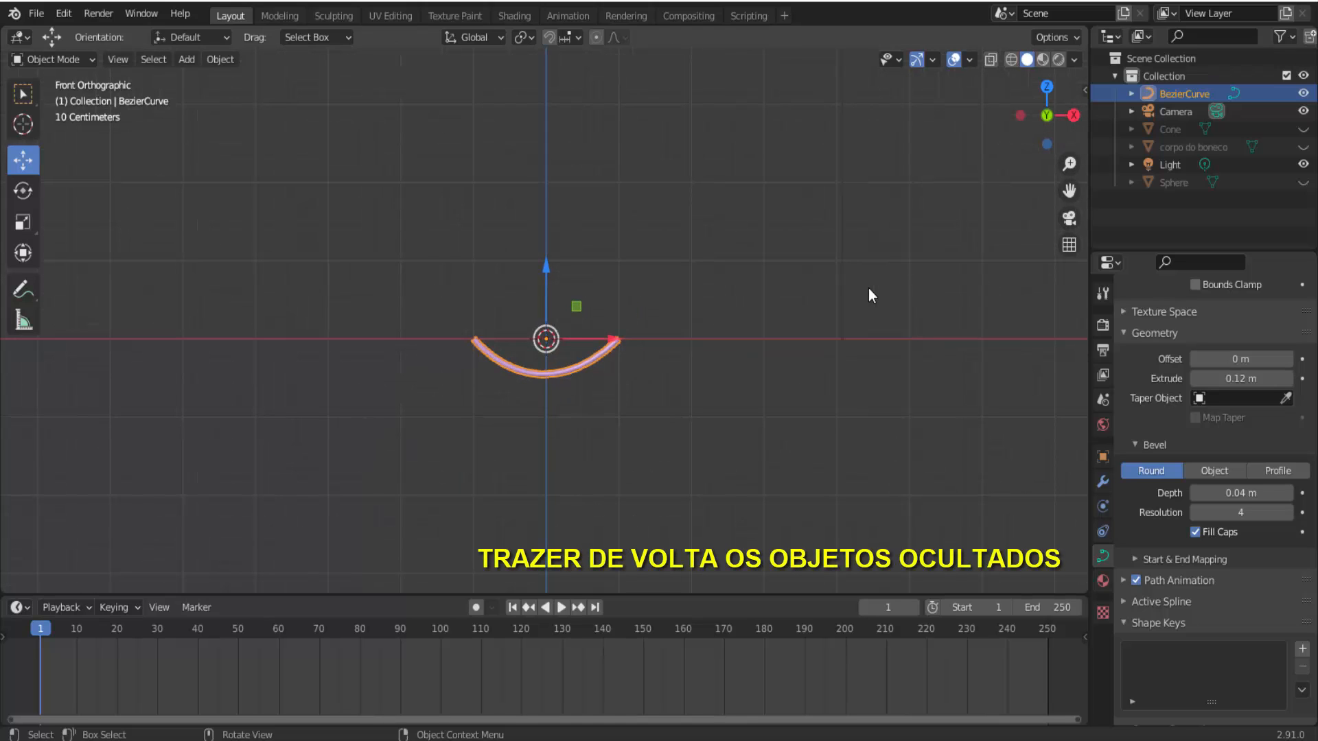
pyautogui.hotkey('alt', 'h')
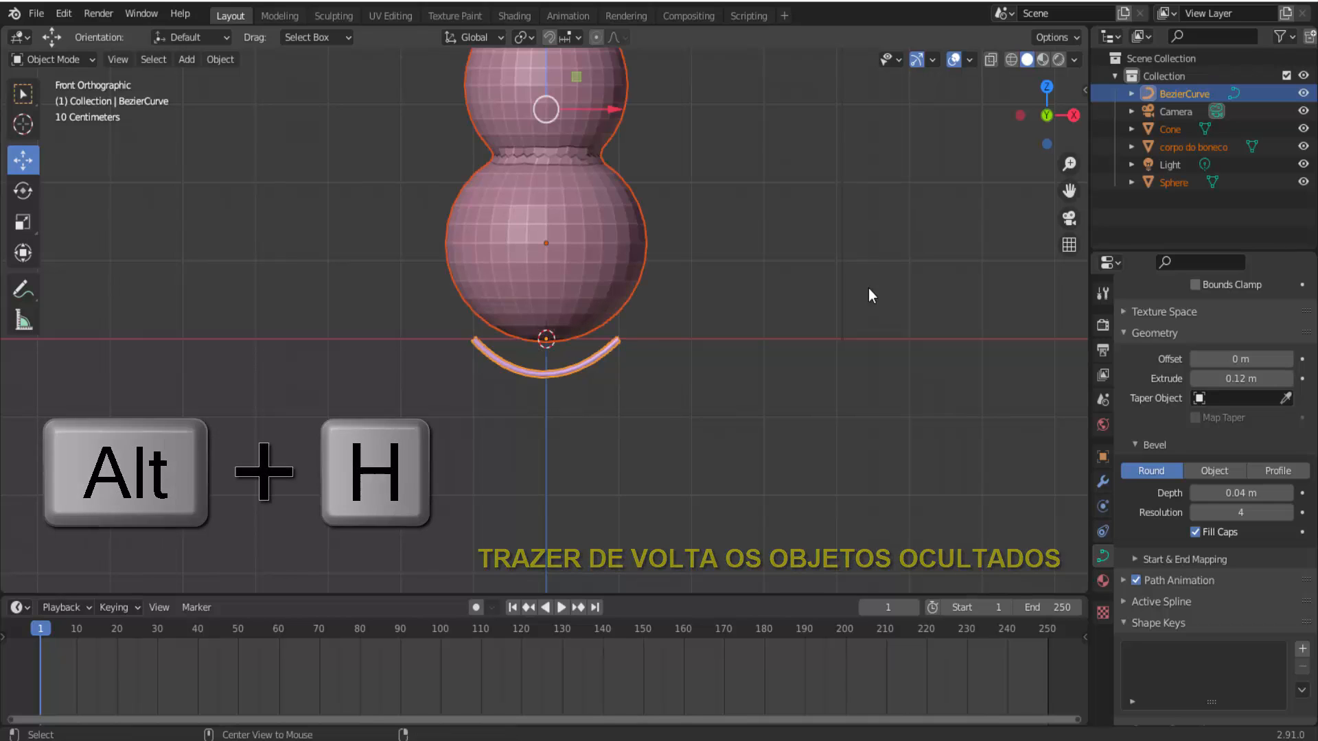
# Raise the smile curve along Z to the nose level of the head and scale it uniformly to about 0.52.
pyautogui.click(587, 364)
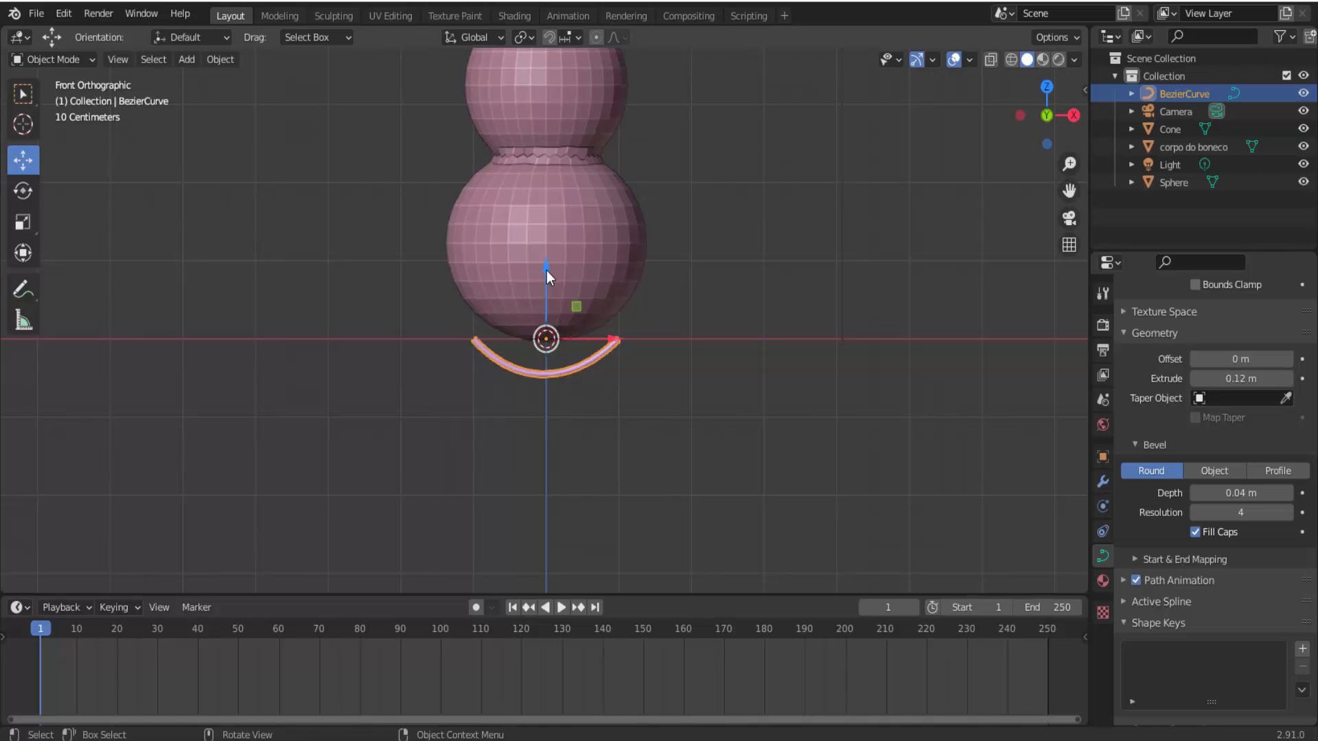
pyautogui.moveTo(546, 271); pyautogui.dragTo(560, 72)
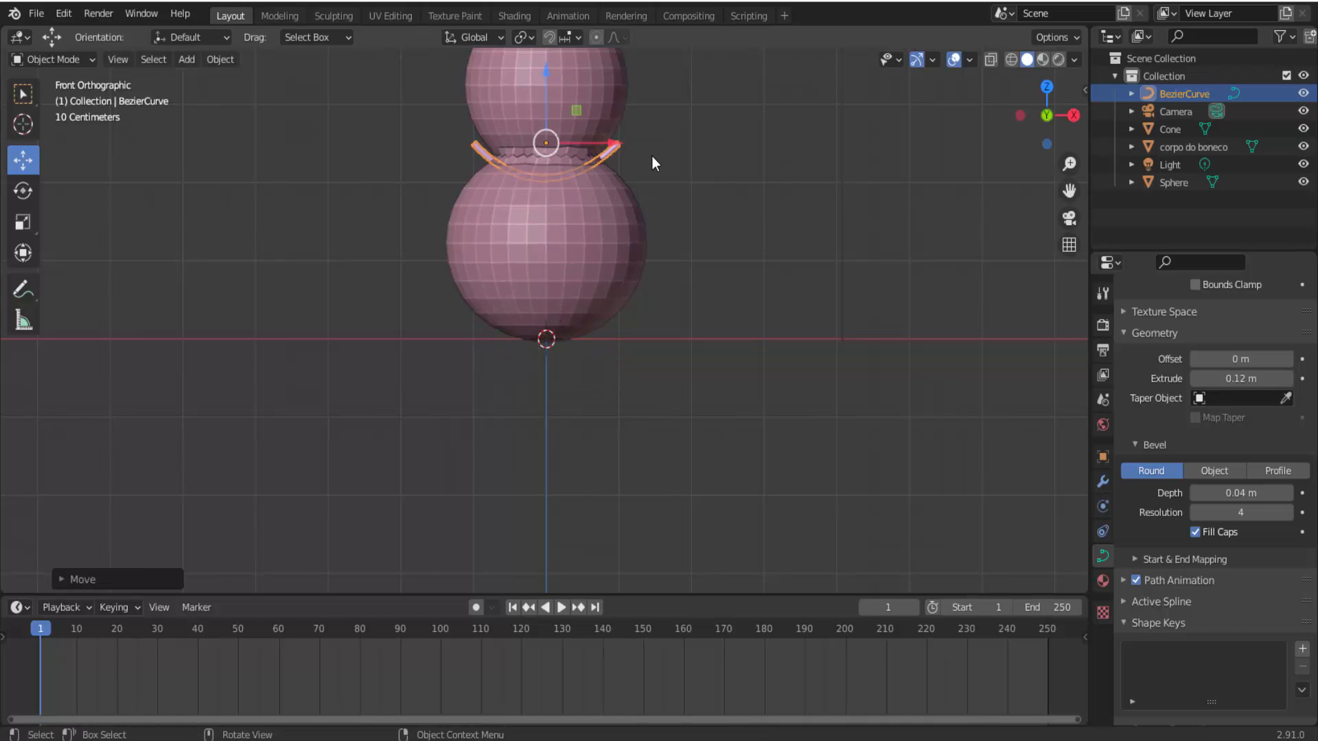
pyautogui.scroll(-3, 652, 163)
pyautogui.press('g')
pyautogui.press('z')
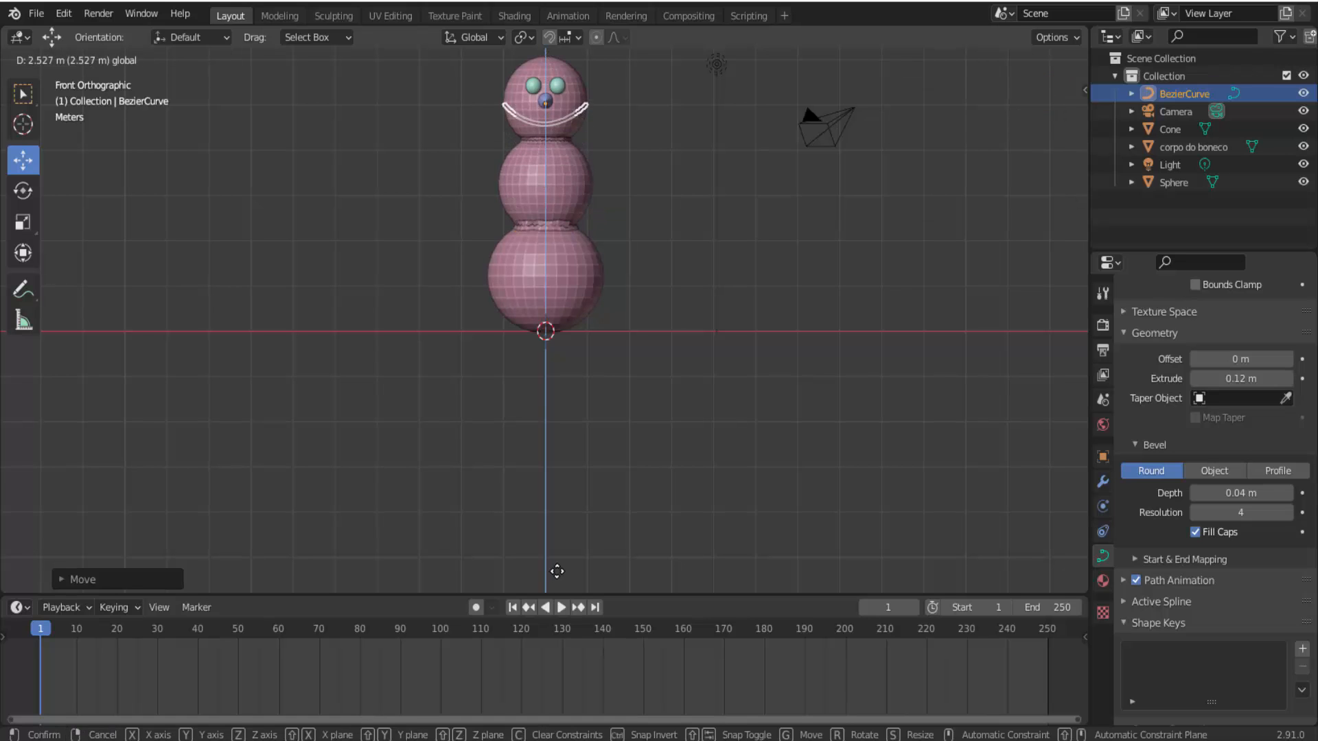
pyautogui.click(556, 571)
pyautogui.press('s')
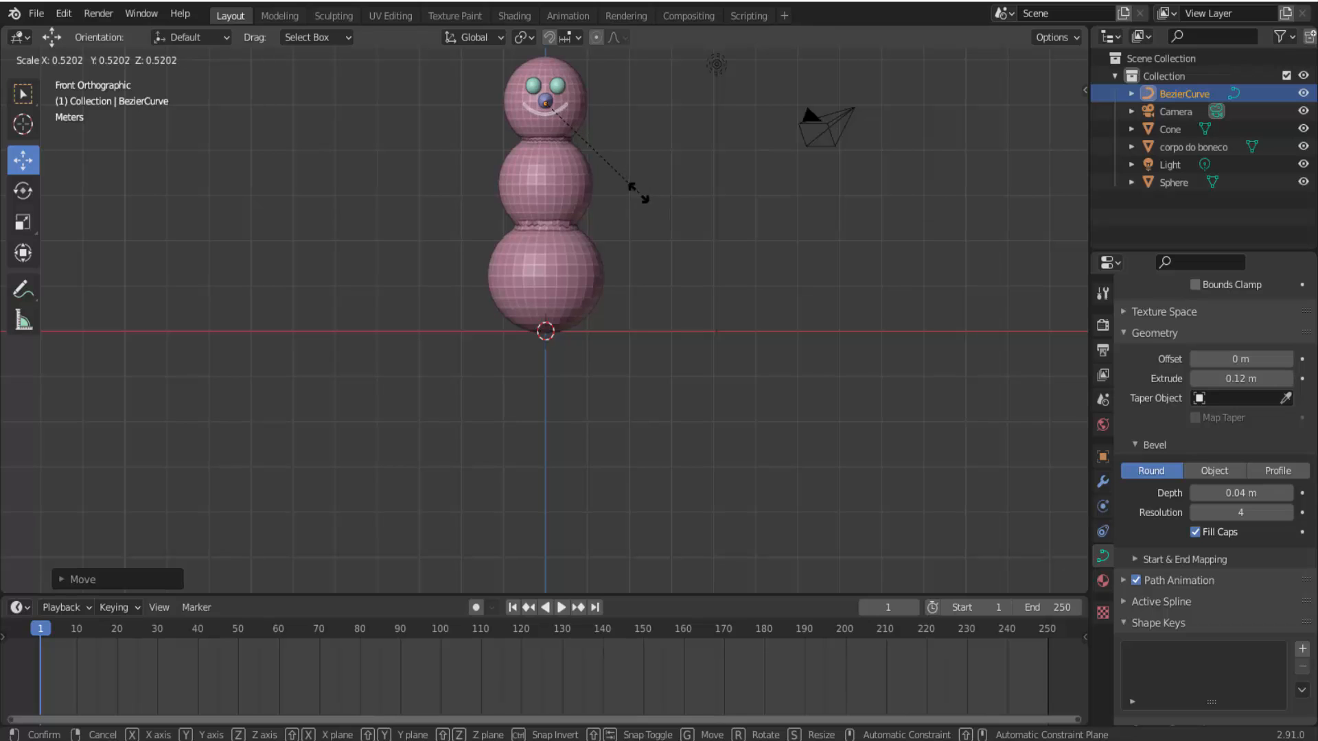
pyautogui.click(639, 193)
# Move the smile curve forward along Y until it emerges from the front of the face.
pyautogui.moveTo(1069, 190); pyautogui.dragTo(1062, 332)
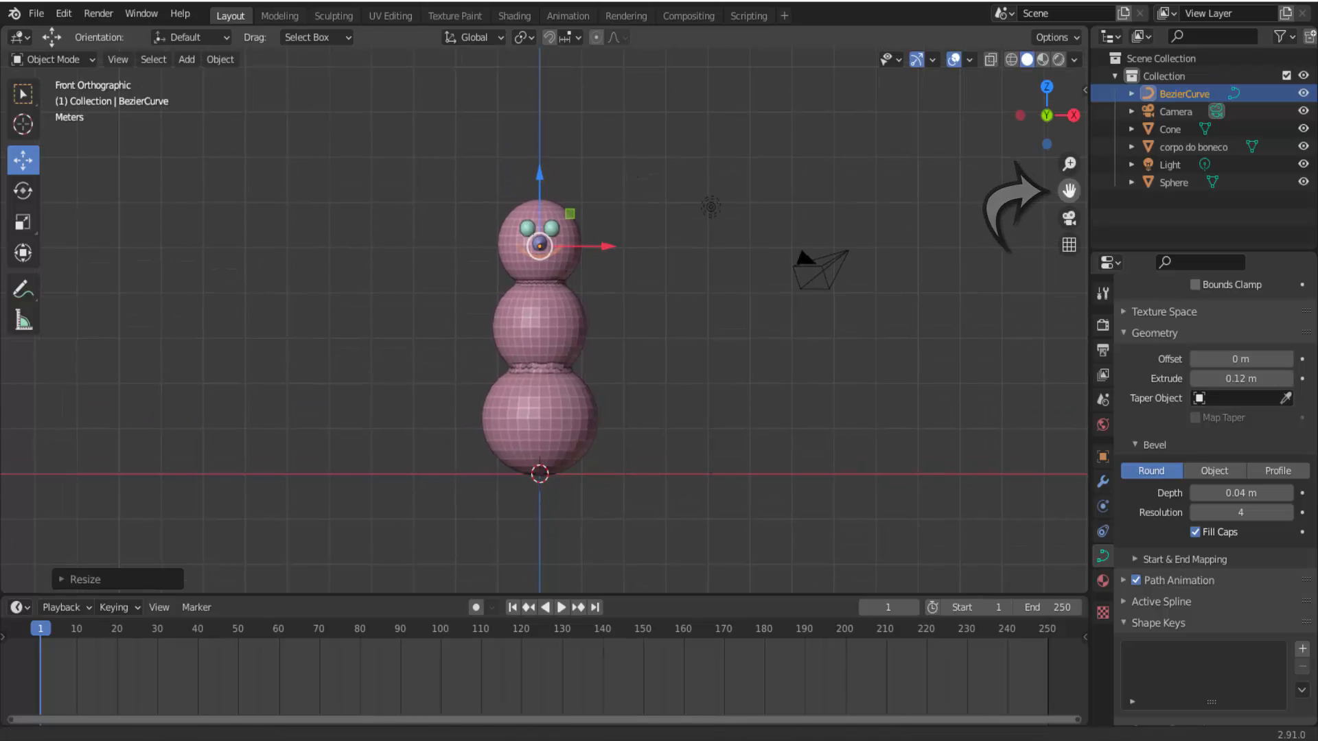
pyautogui.scroll(6, 756, 318)
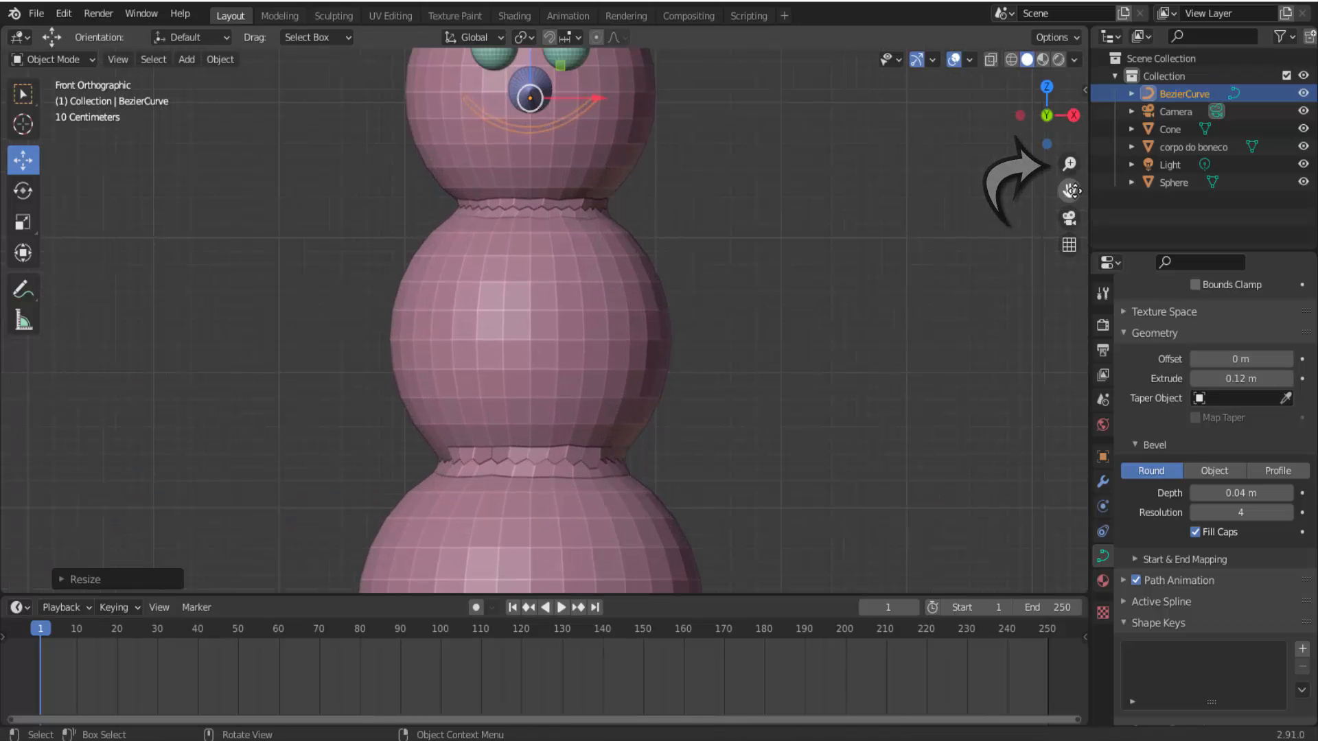
pyautogui.moveTo(1071, 190); pyautogui.dragTo(1071, 341)
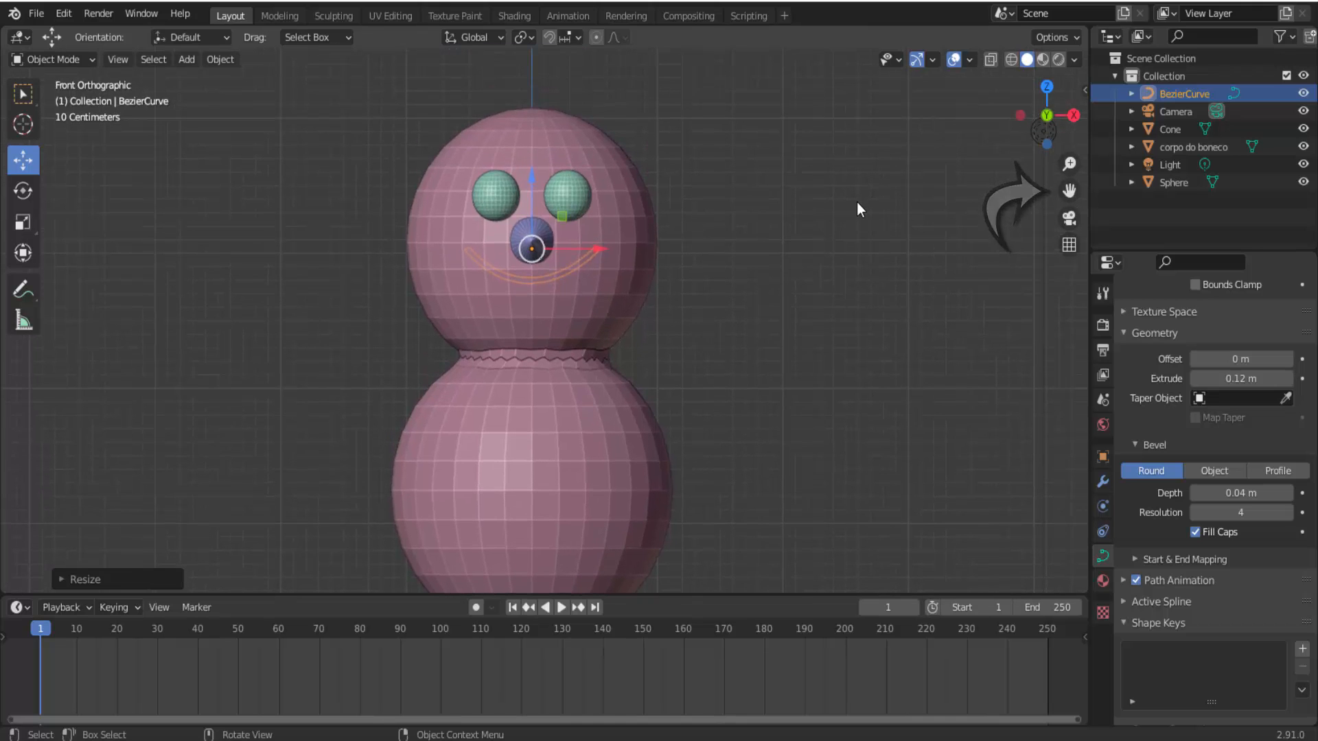
pyautogui.moveTo(1046, 116); pyautogui.dragTo(1004, 132)
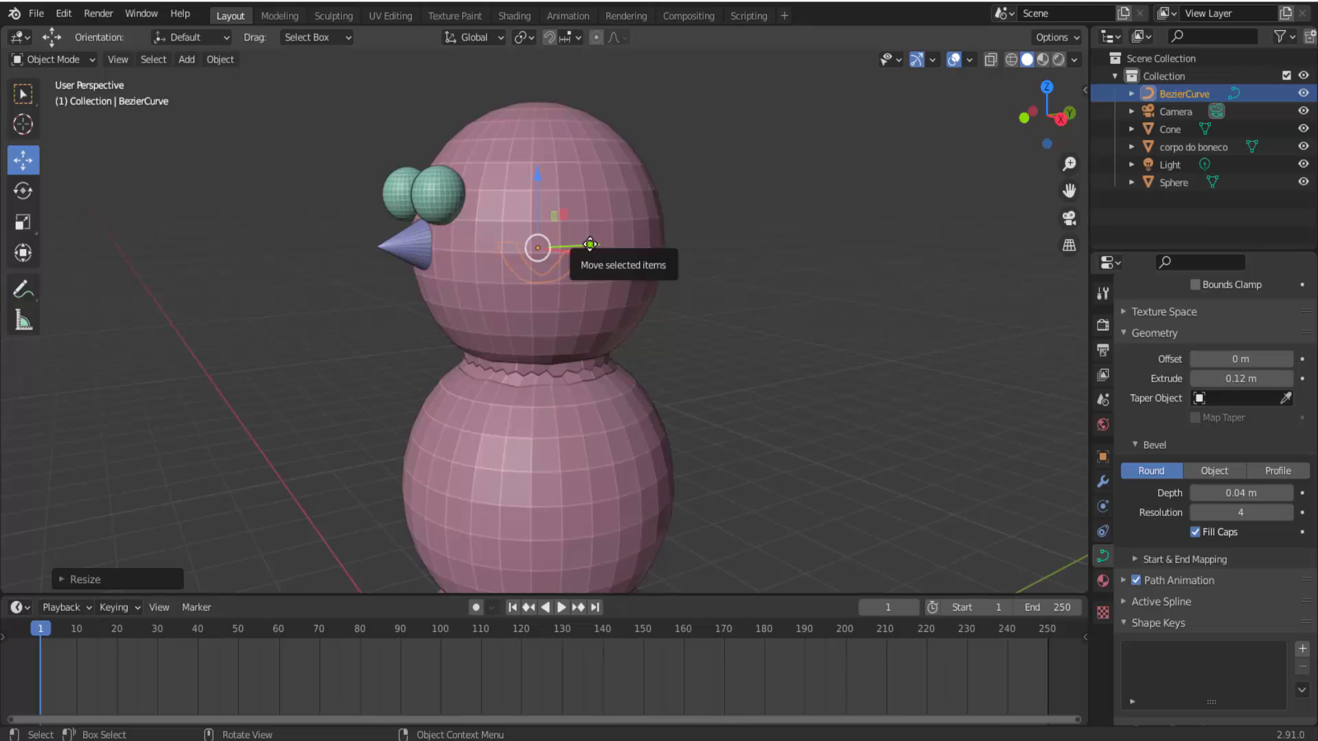
pyautogui.moveTo(590, 245); pyautogui.dragTo(481, 274)
# Lower the smile below the nose, adjust its depth along Y against the face, and deselect it in front orthographic view.
pyautogui.moveTo(788, 237); pyautogui.dragTo(905, 214, button='middle')
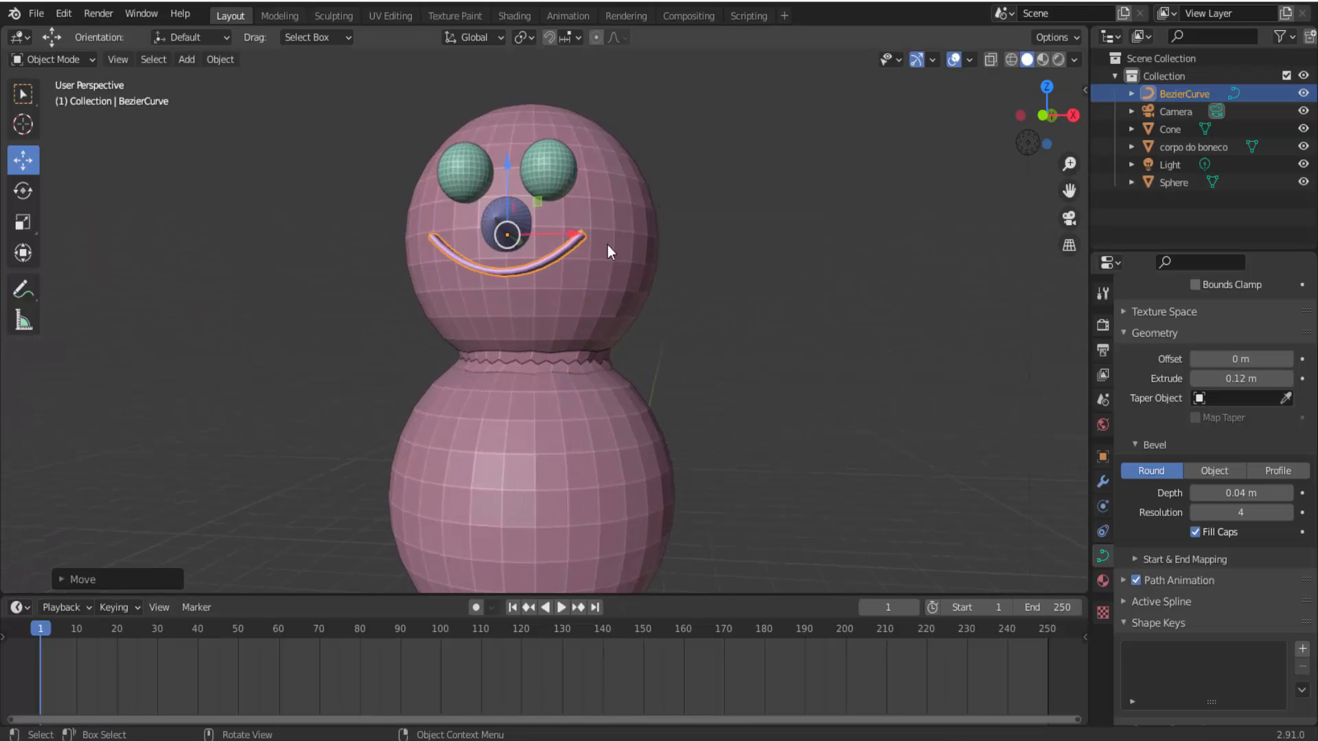
pyautogui.moveTo(497, 171); pyautogui.dragTo(497, 194)
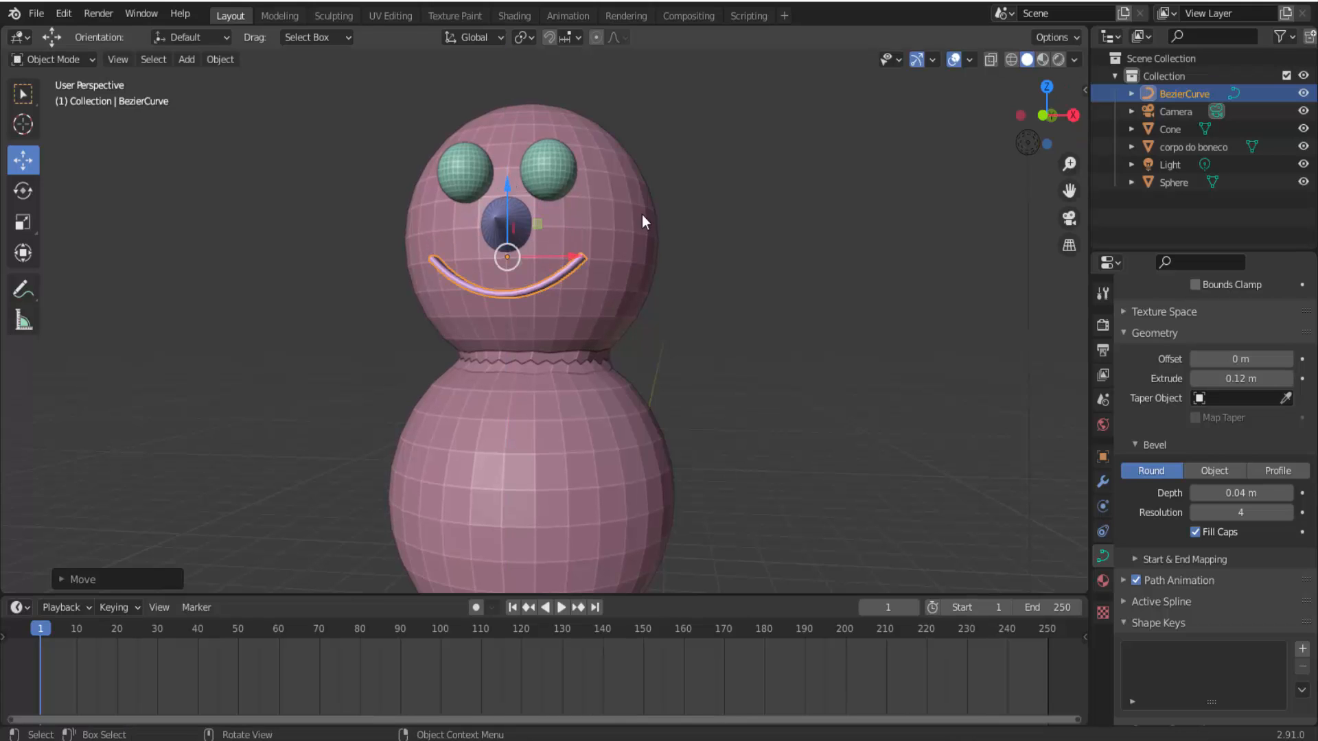
pyautogui.moveTo(912, 234); pyautogui.dragTo(844, 265, button='middle')
pyautogui.moveTo(484, 289); pyautogui.dragTo(500, 296)
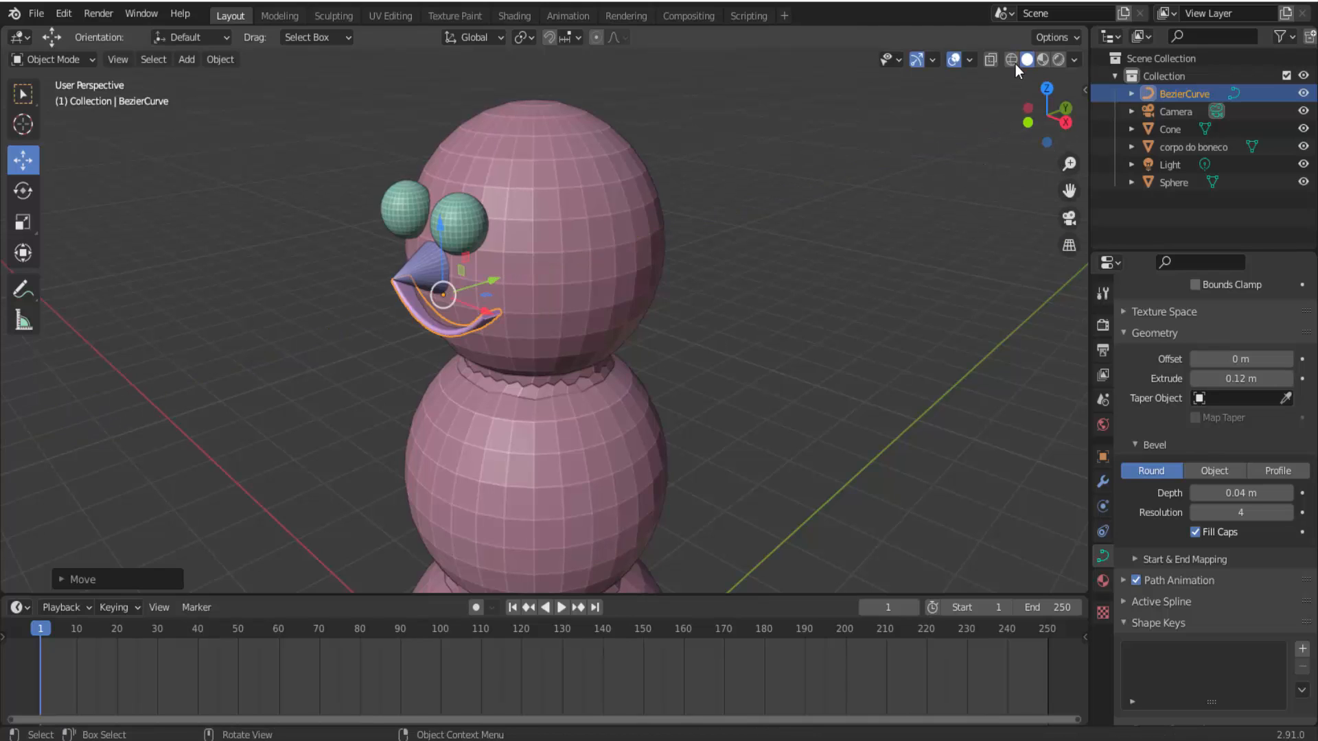
pyautogui.click(1035, 126)
pyautogui.click(851, 254)
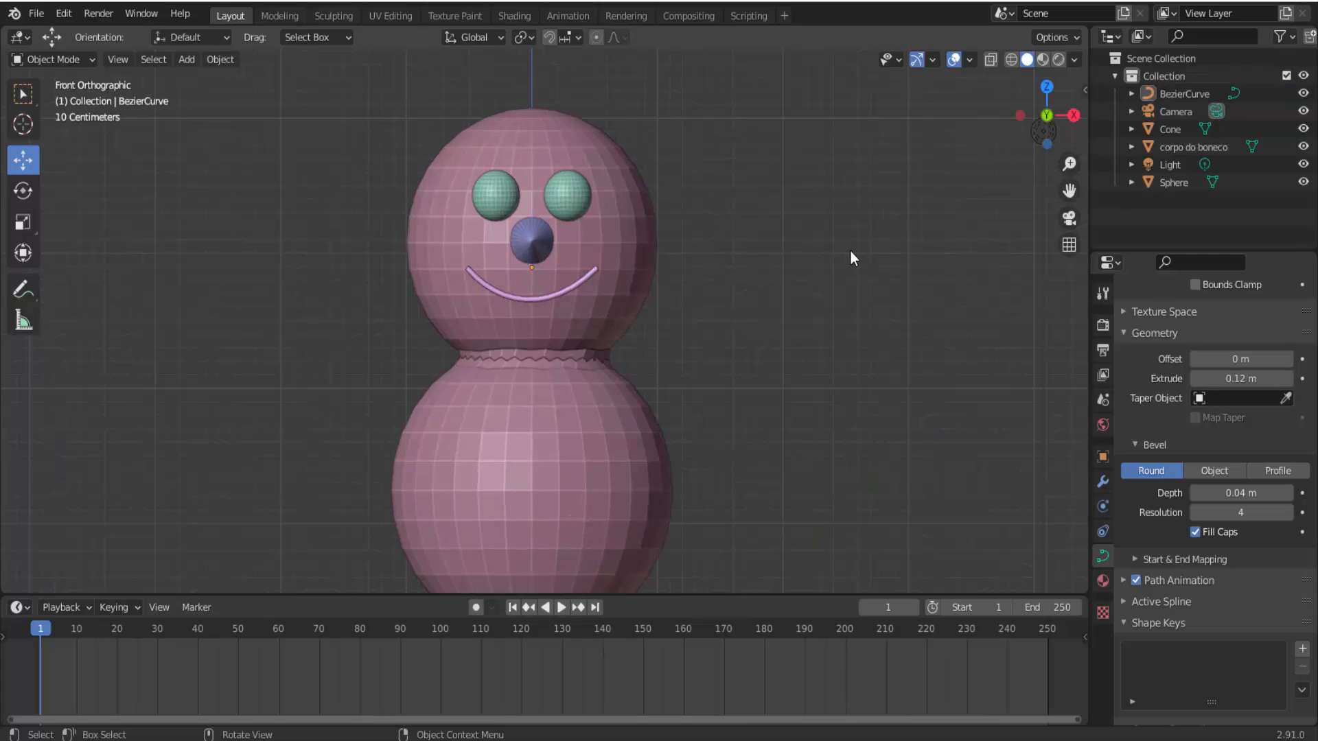
# Apply Shade Smooth to the doll's body.
pyautogui.scroll(-4, 851, 252)
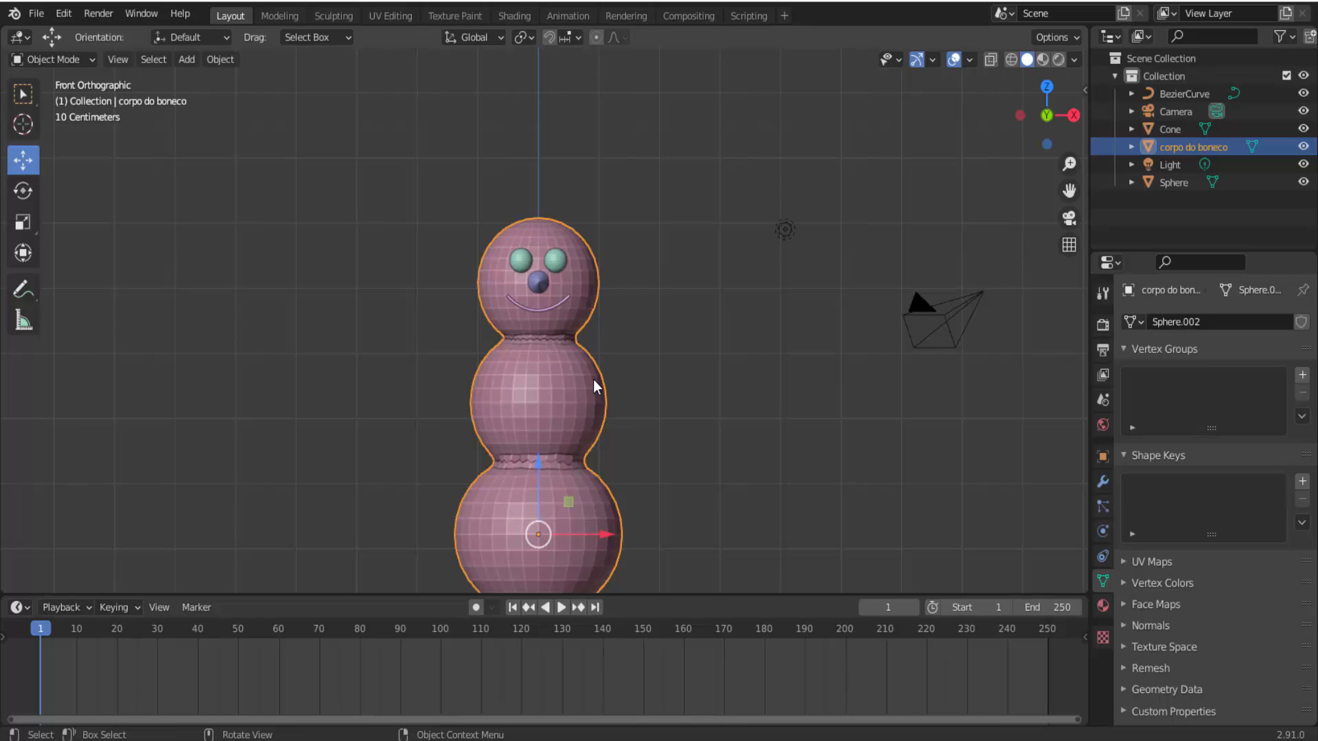
pyautogui.rightClick(774, 176)
pyautogui.click(774, 175)
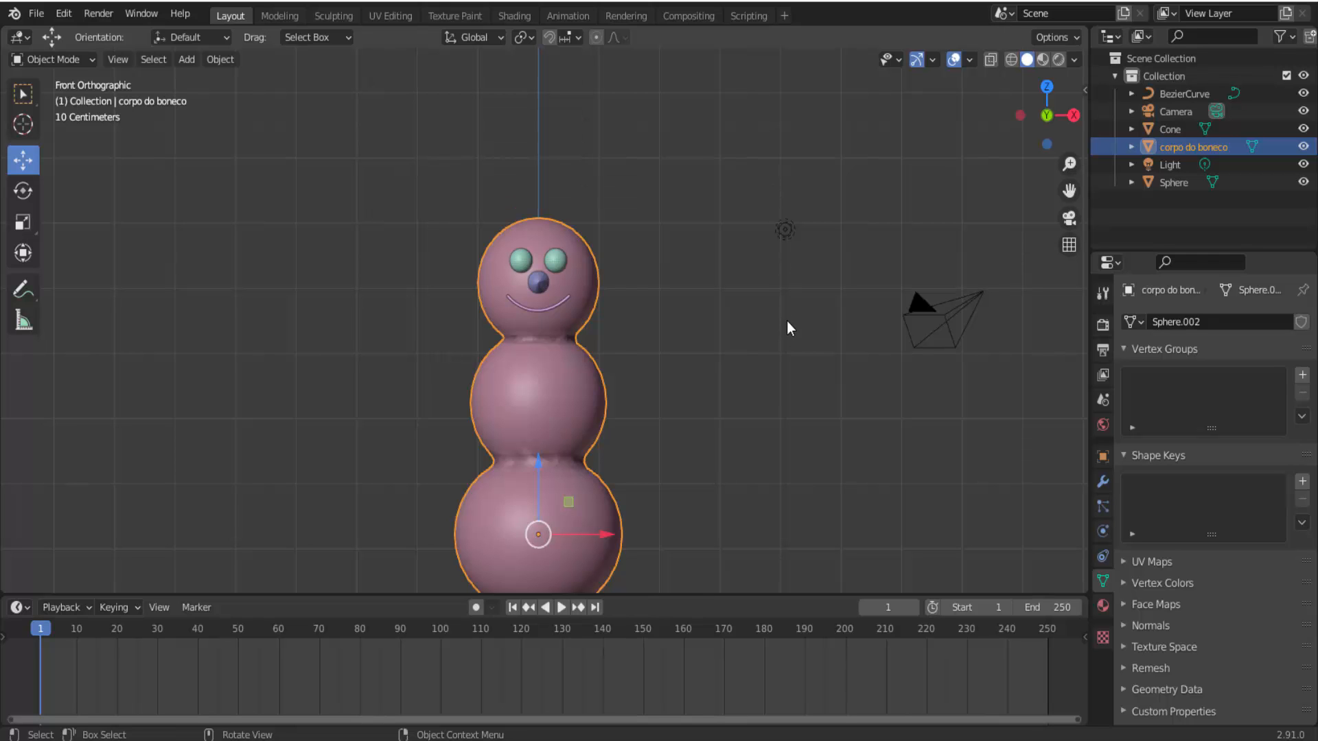
# Add a Subdivision Surface modifier to the doll's body, raise its viewport level, and apply it.
pyautogui.moveTo(787, 319); pyautogui.dragTo(736, 341, button='middle')
pyautogui.scroll(-2, 706, 452)
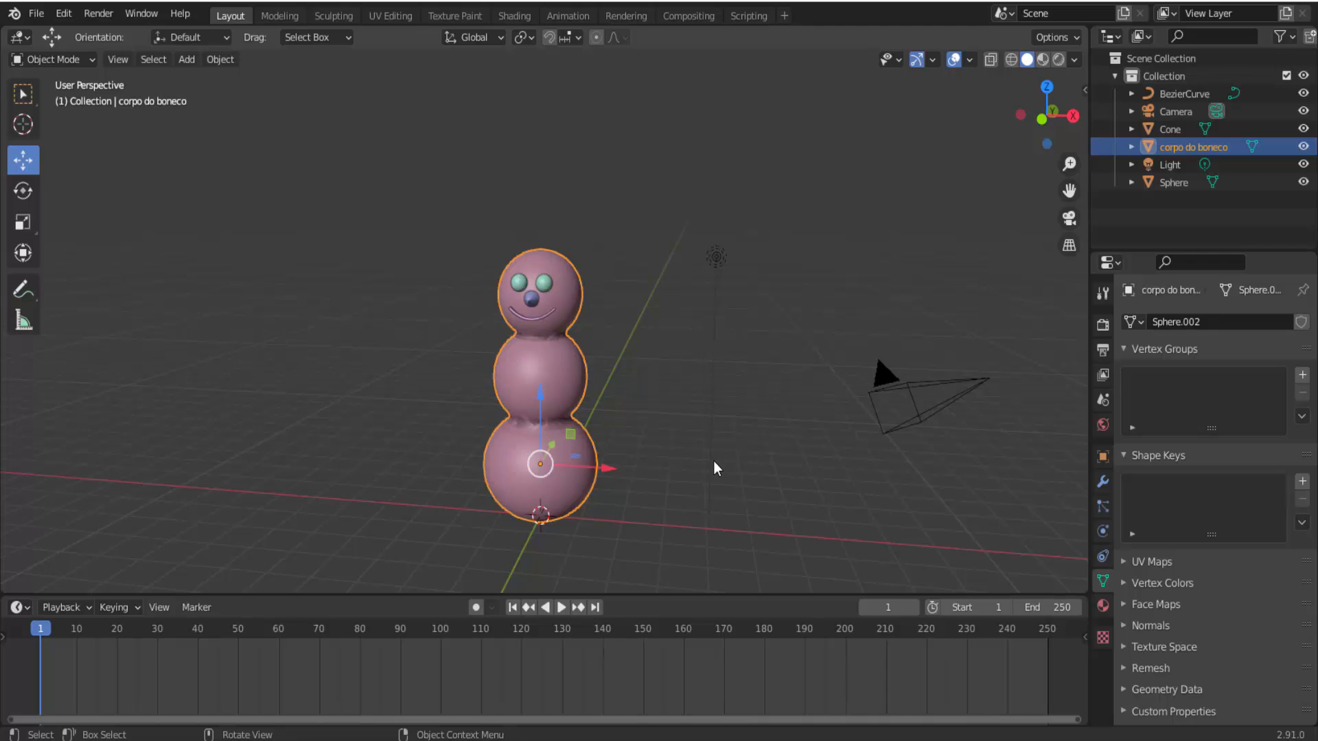
pyautogui.click(1103, 481)
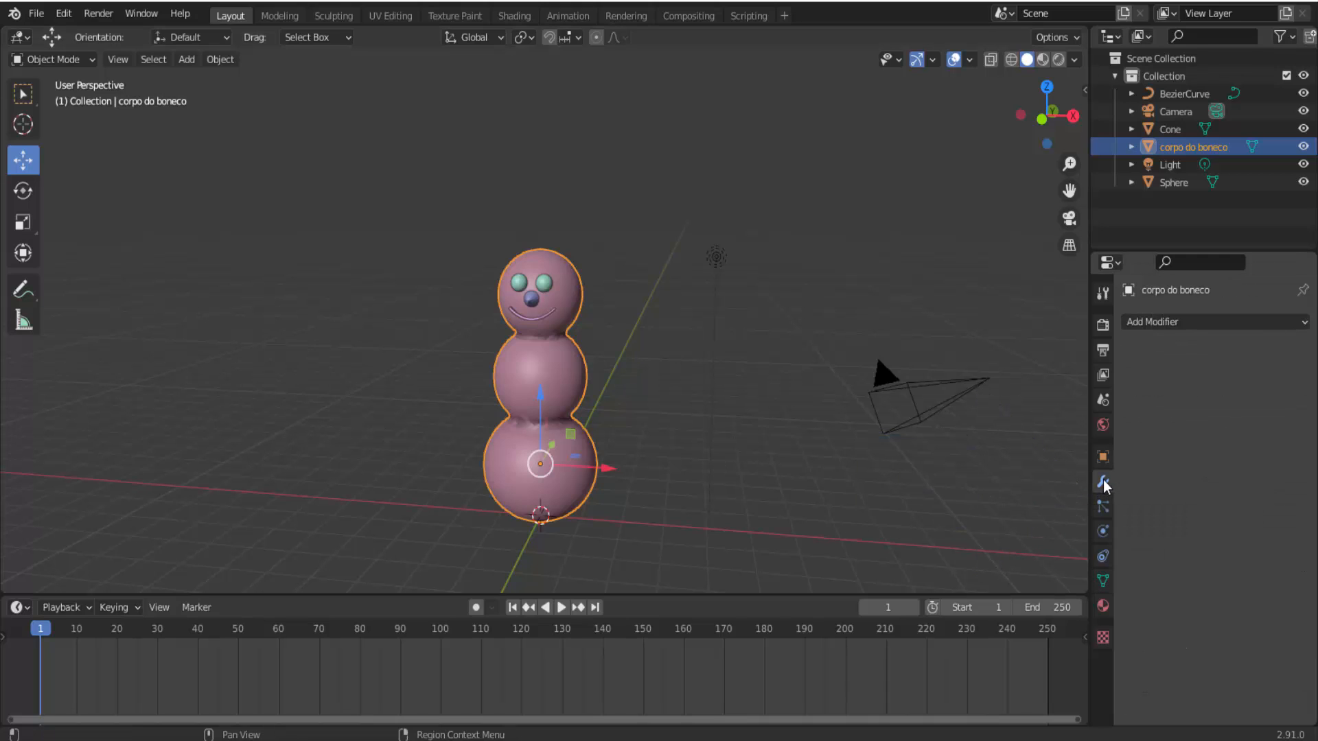
pyautogui.click(1227, 320)
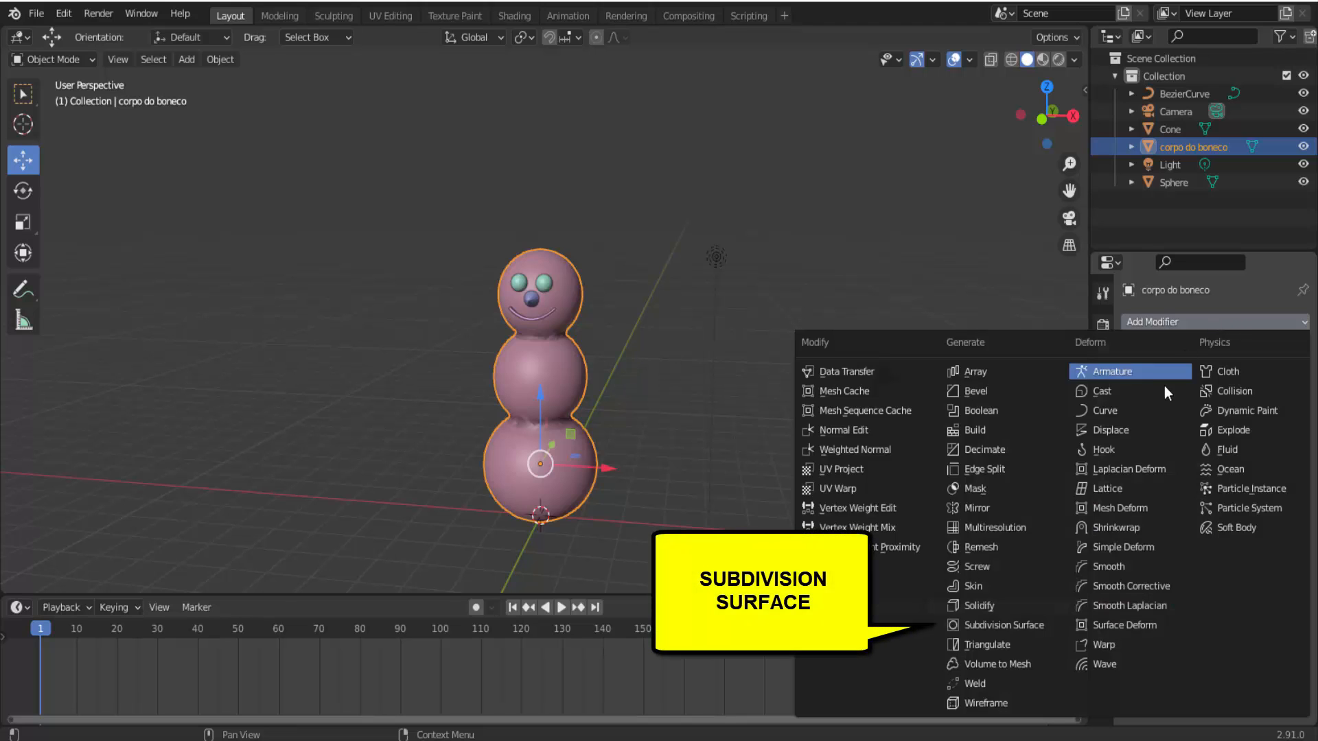
pyautogui.click(976, 624)
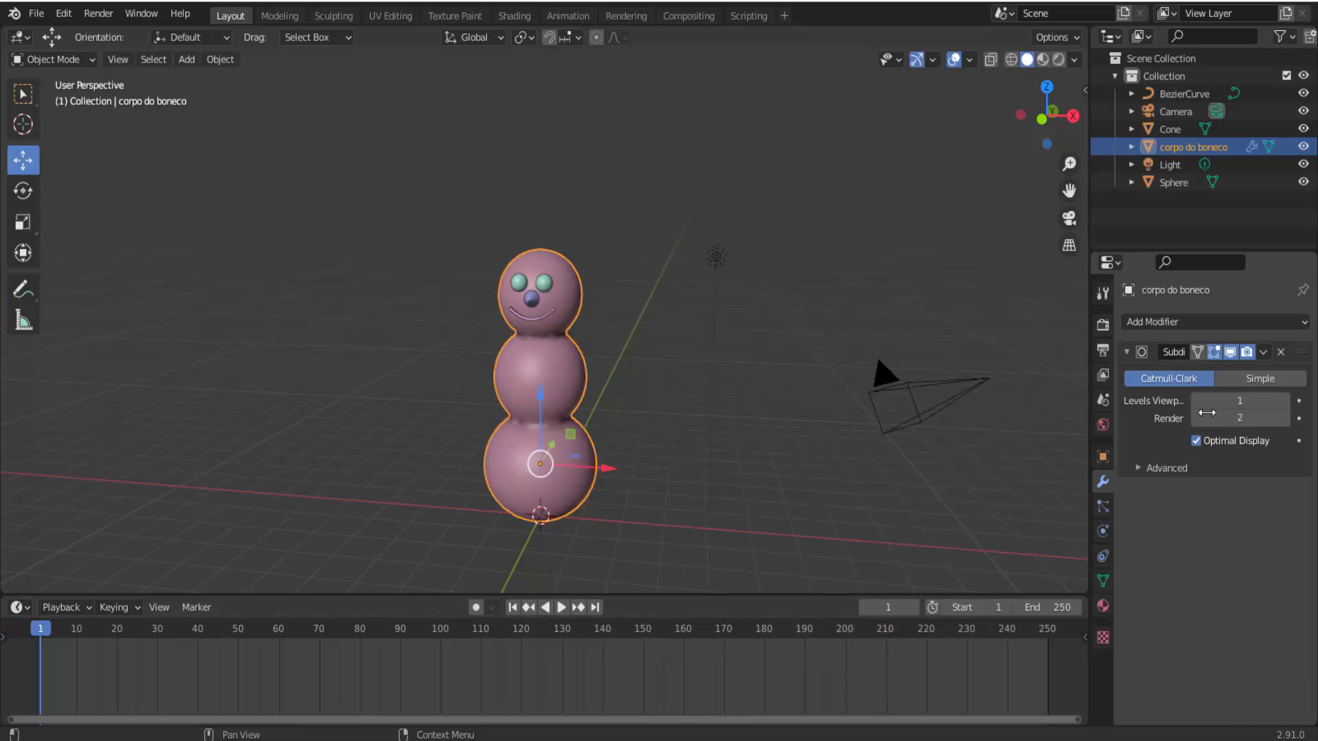
pyautogui.click(1295, 401)
pyautogui.click(1263, 351)
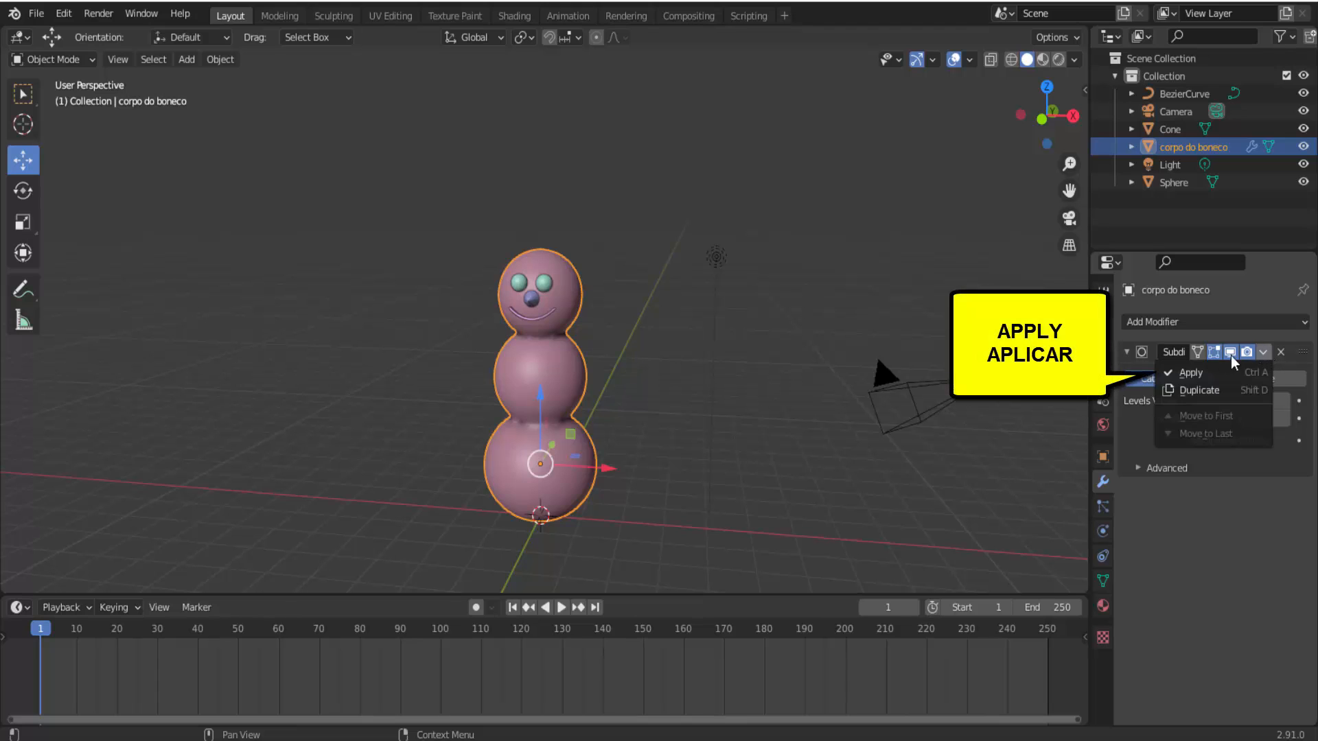
pyautogui.click(1184, 373)
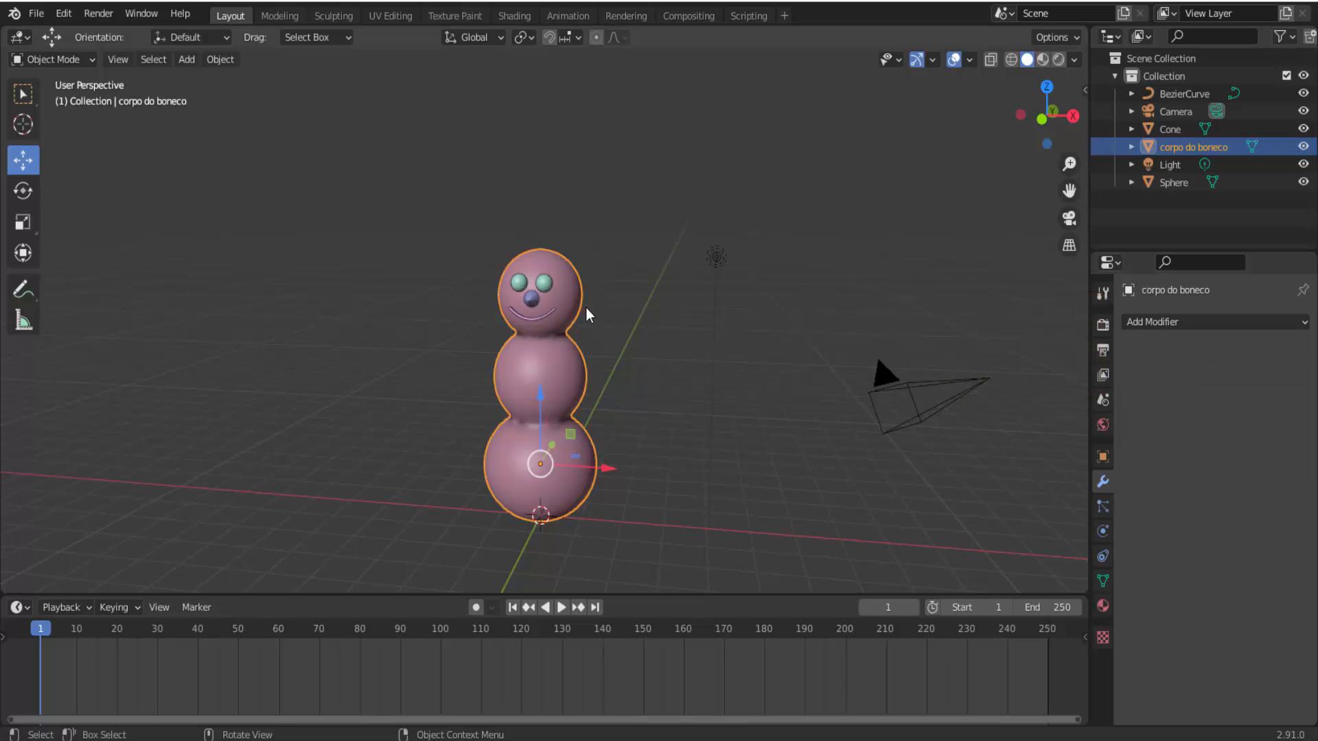
# Select the body's whole mesh in Edit Mode and randomize its vertices by an amount of 0.05 m.
pyautogui.click(71, 59)
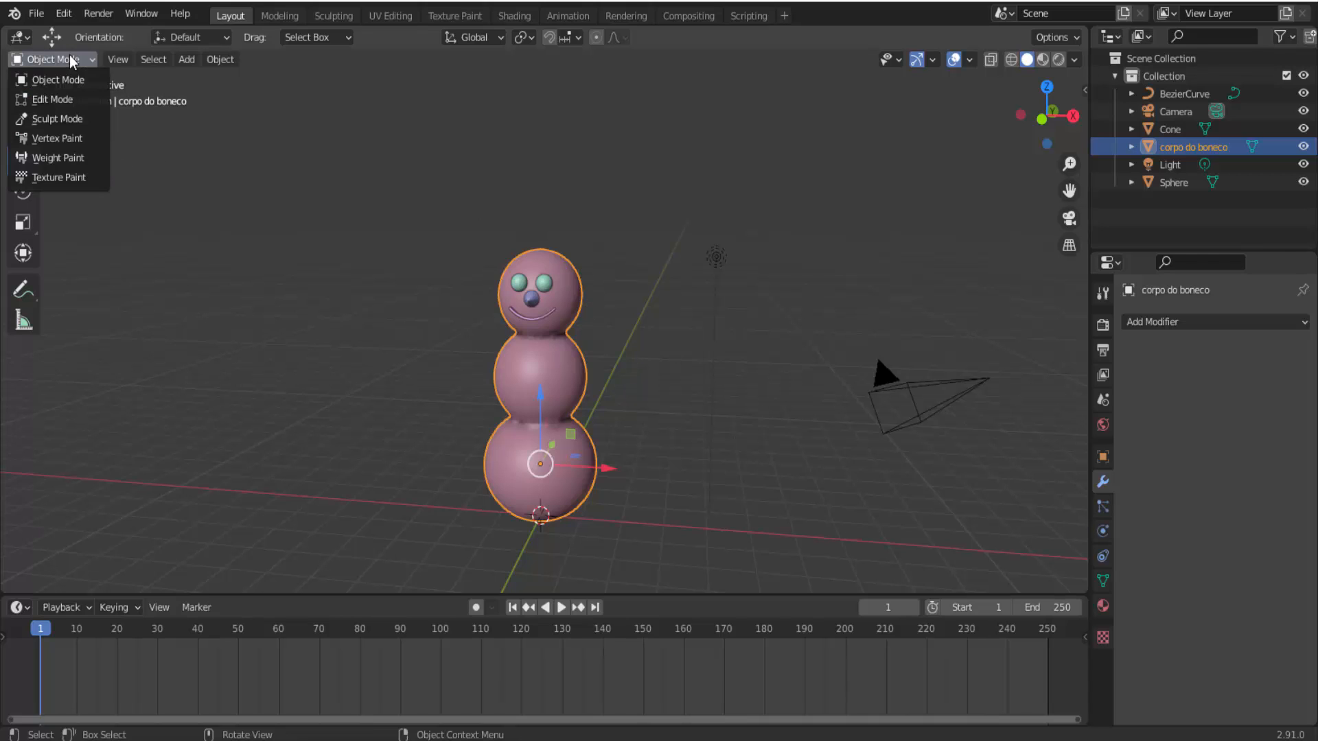
pyautogui.click(56, 100)
pyautogui.press('a')
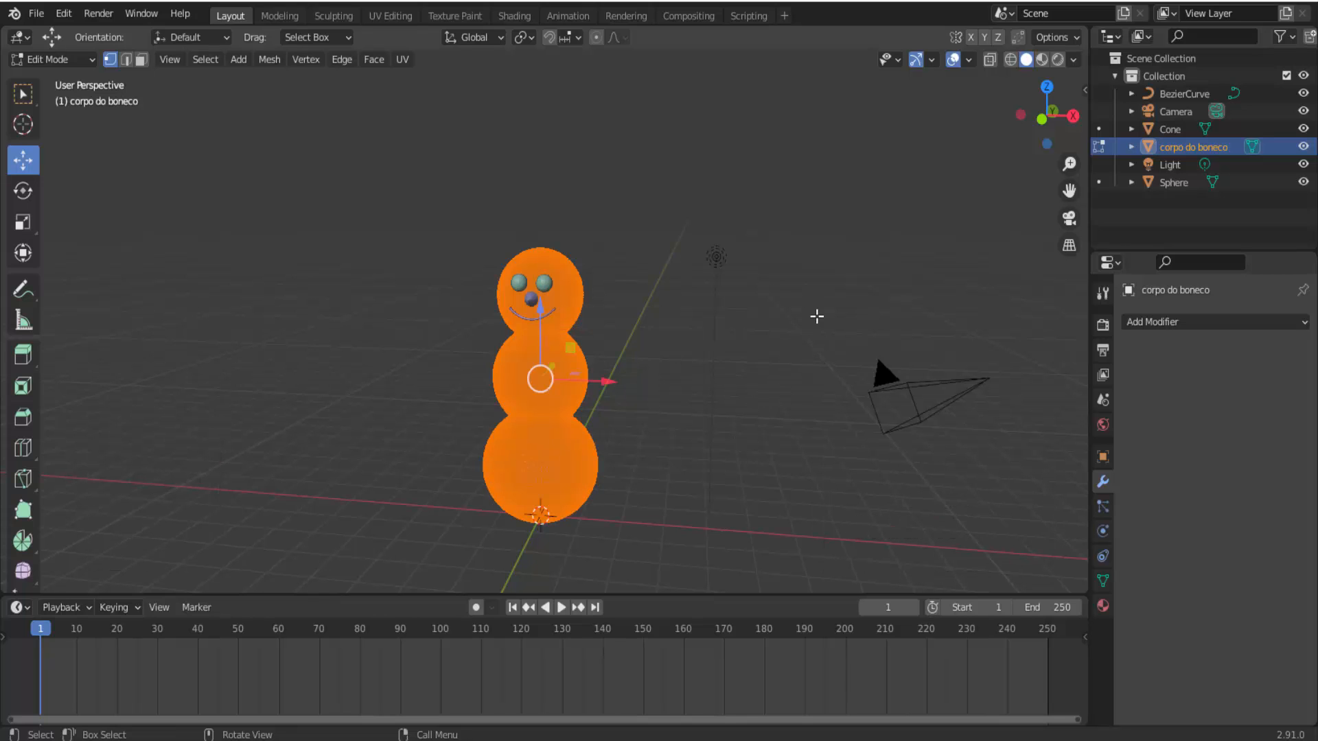
pyautogui.rightClick(833, 271)
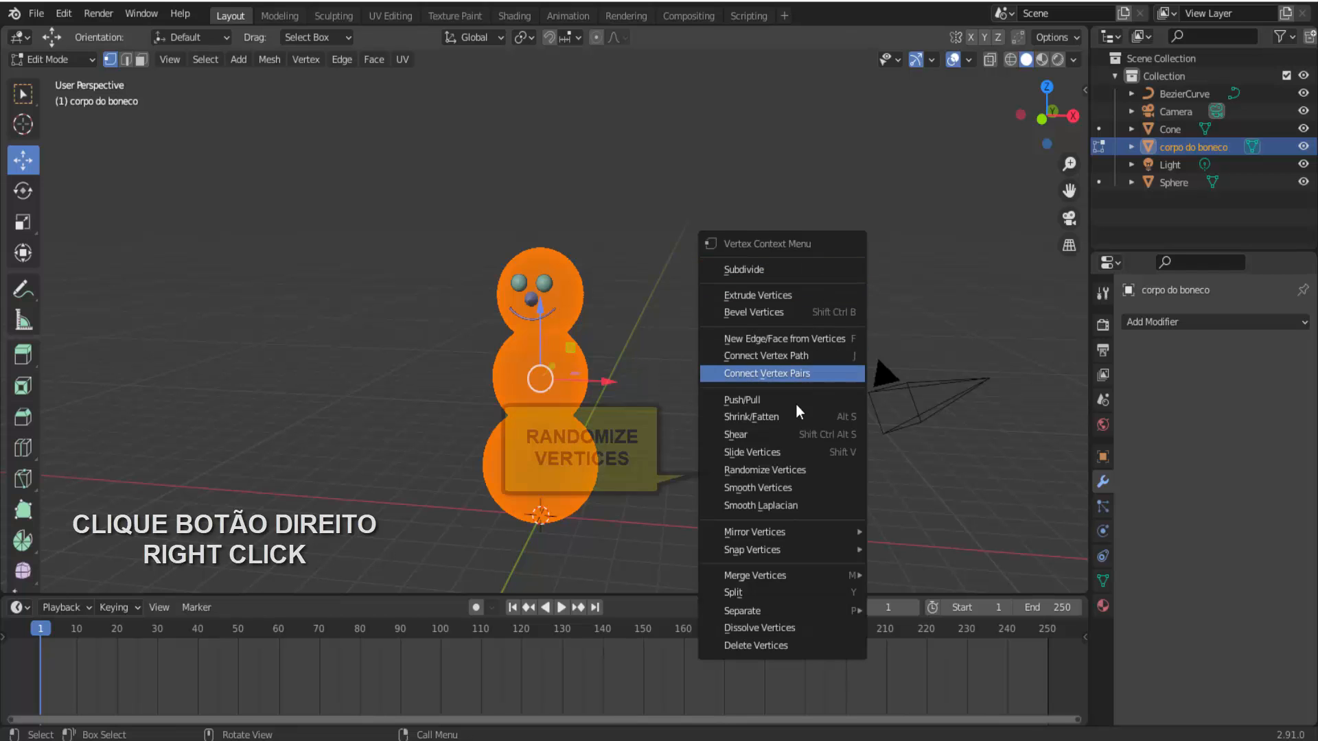
pyautogui.click(781, 469)
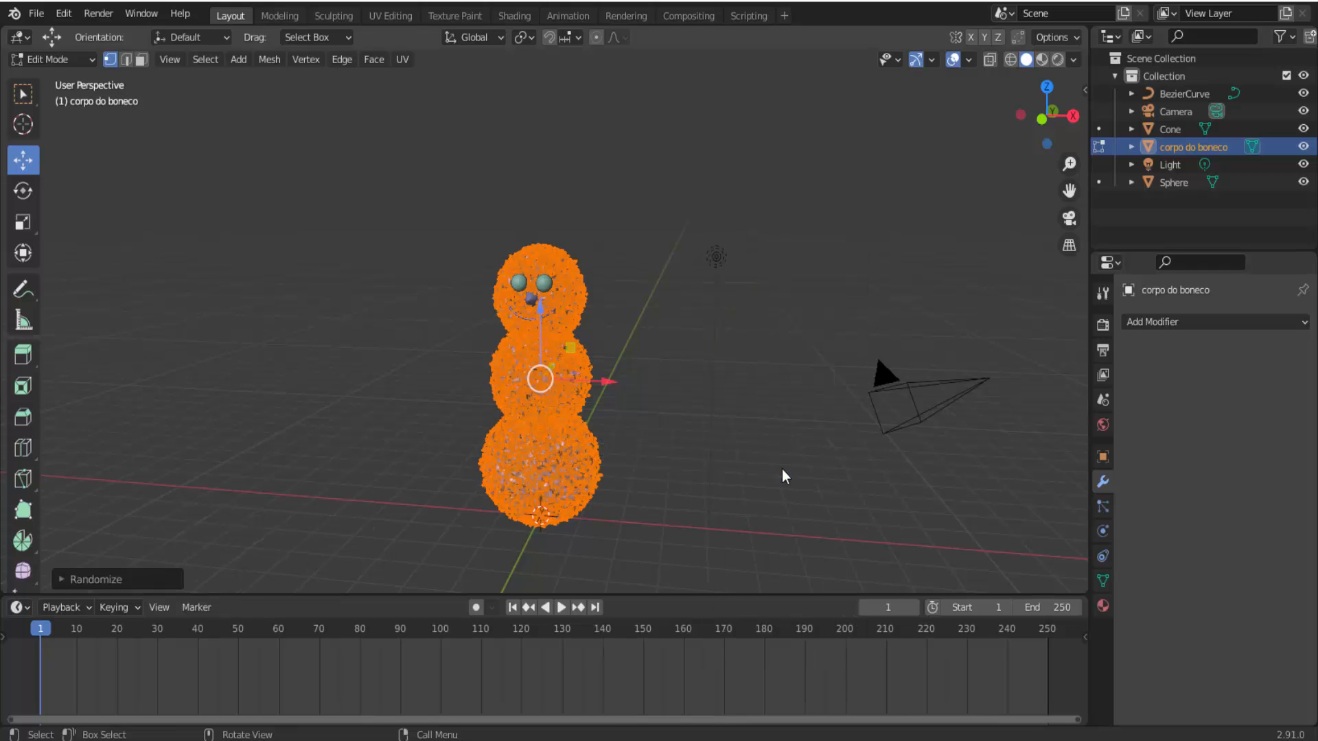
pyautogui.click(64, 580)
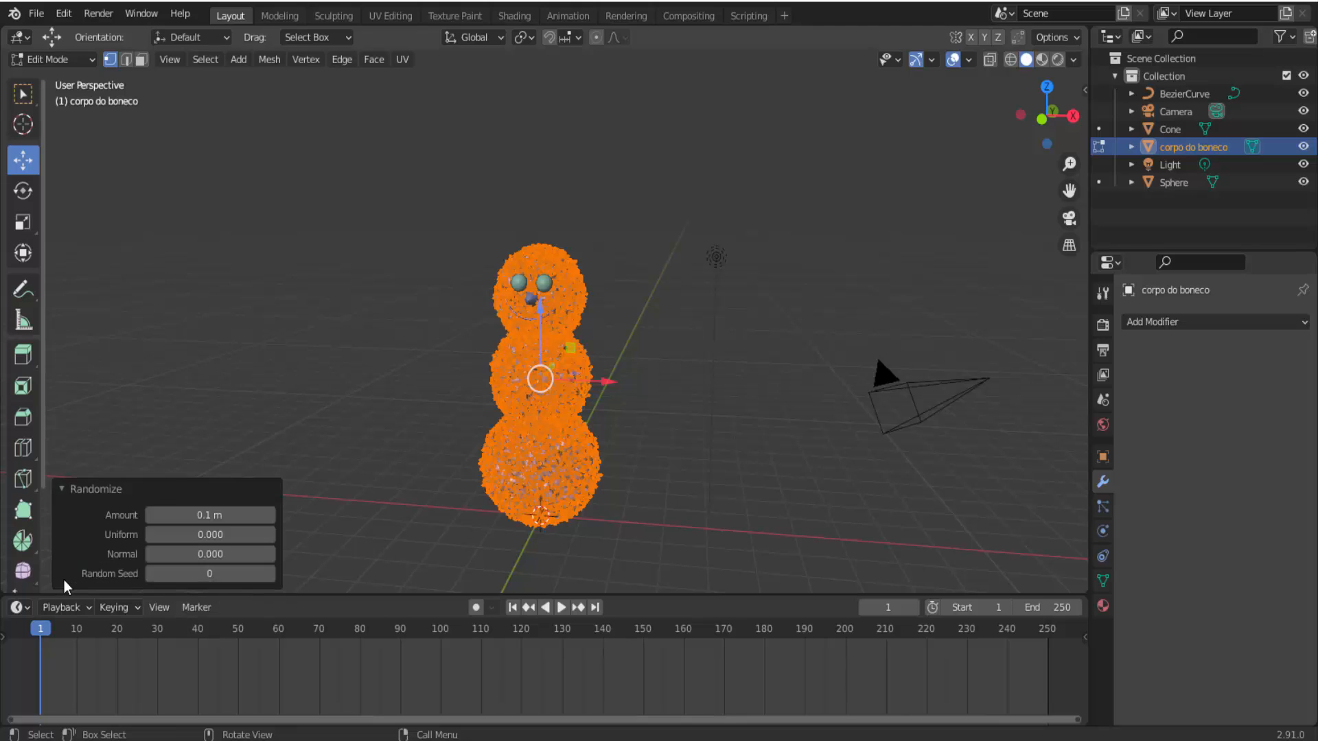
pyautogui.click(200, 515)
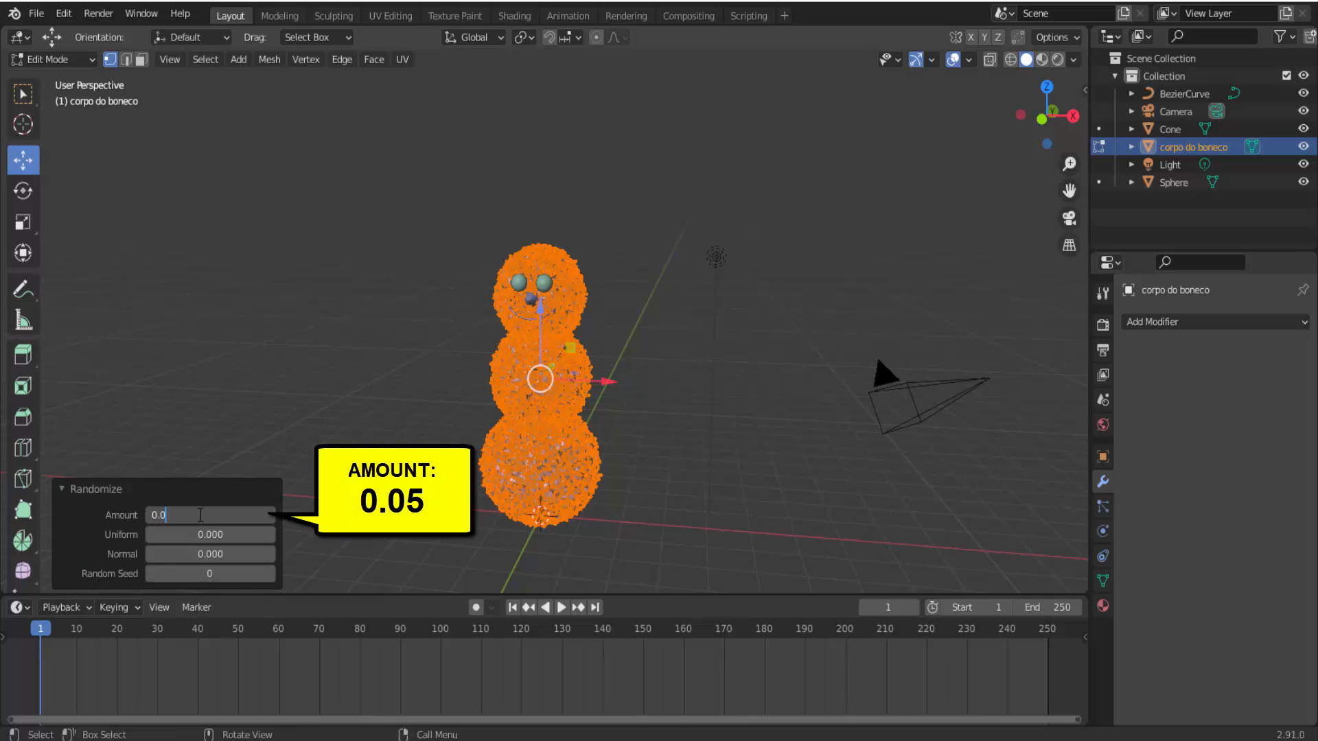
pyautogui.press('Return')
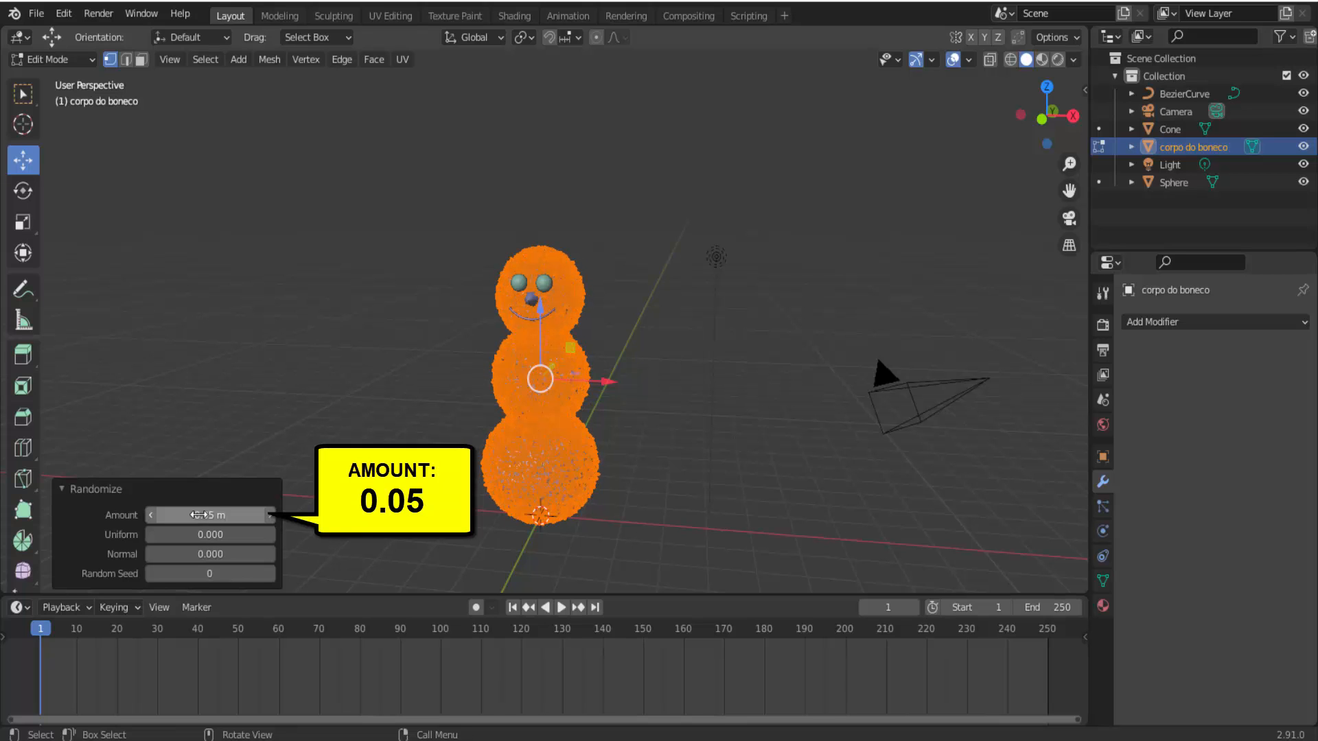
# Apply Smooth Vertices to the randomized body mesh and return to Object Mode.
pyautogui.rightClick(831, 316)
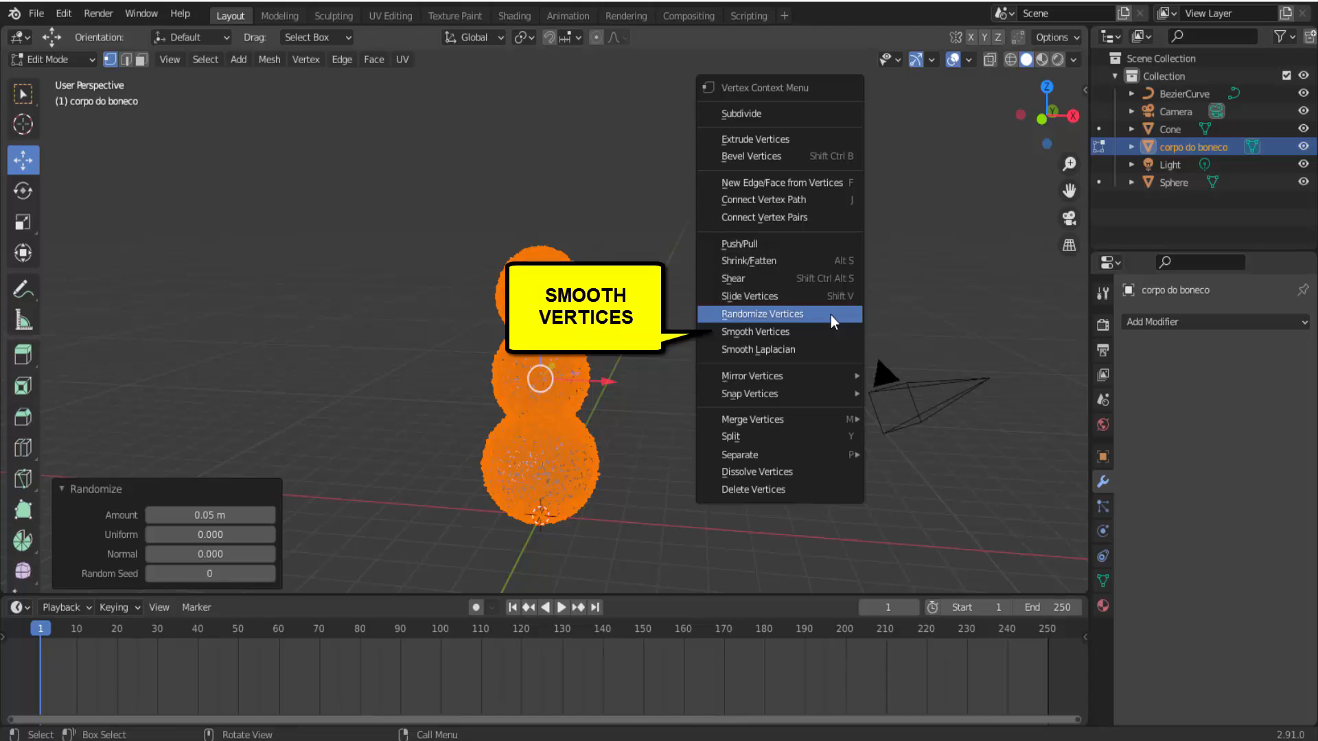
pyautogui.click(780, 331)
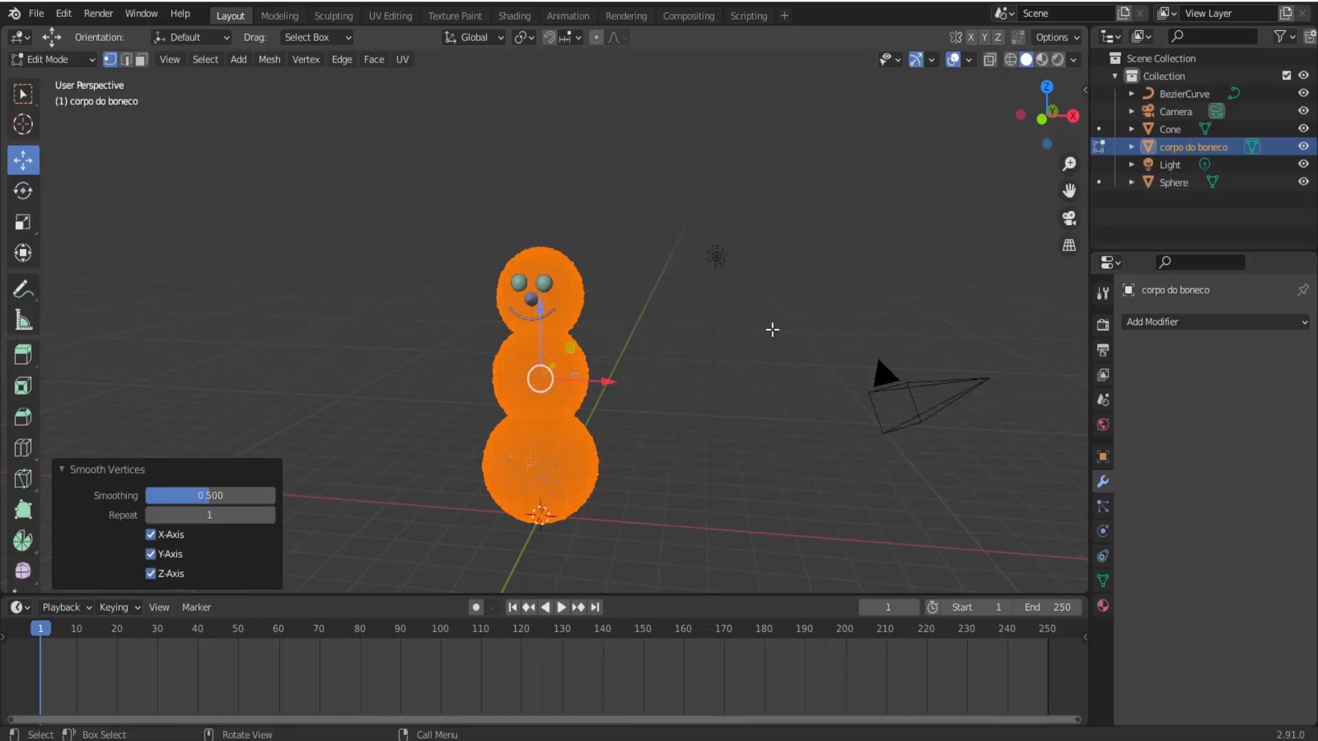
pyautogui.click(79, 59)
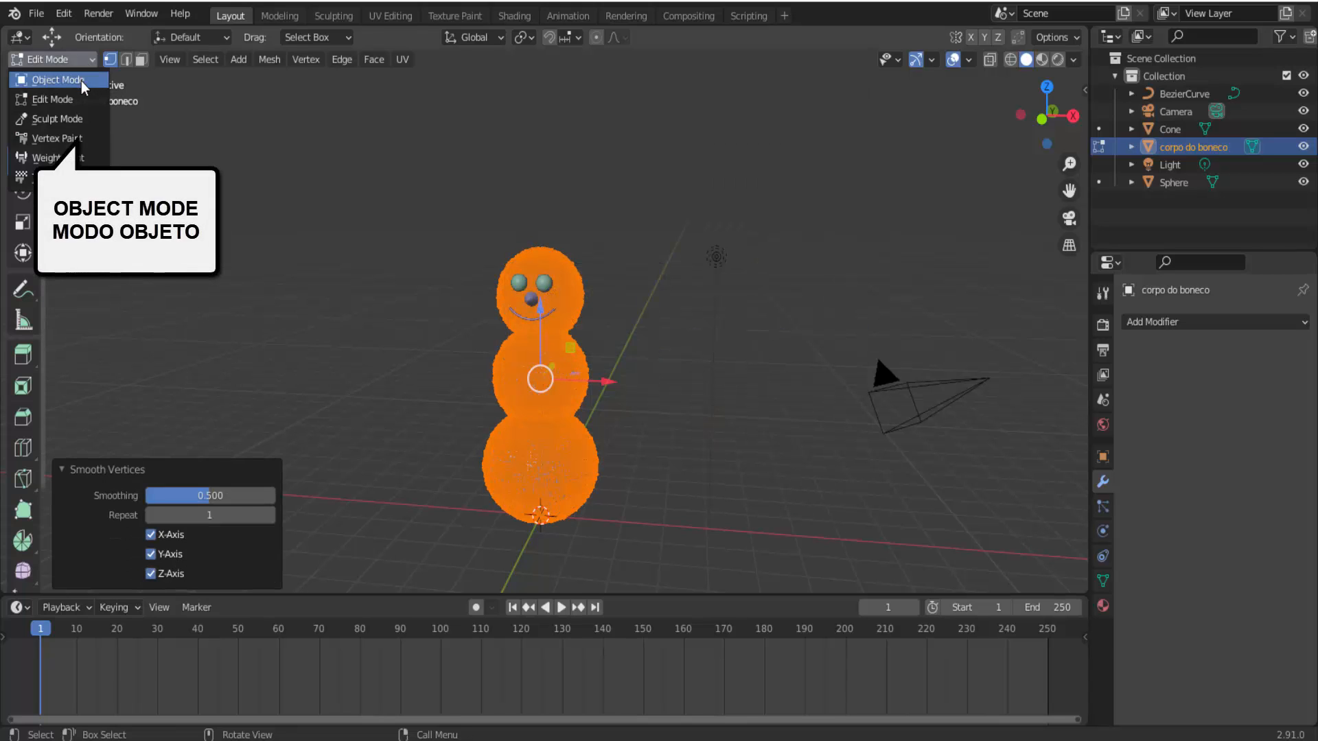
pyautogui.click(81, 81)
pyautogui.moveTo(695, 412)
pyautogui.mouseDown(button='middle')
pyautogui.moveTo(737, 406)
pyautogui.moveTo(638, 393)
pyautogui.moveTo(709, 412)
pyautogui.mouseUp(button='middle')
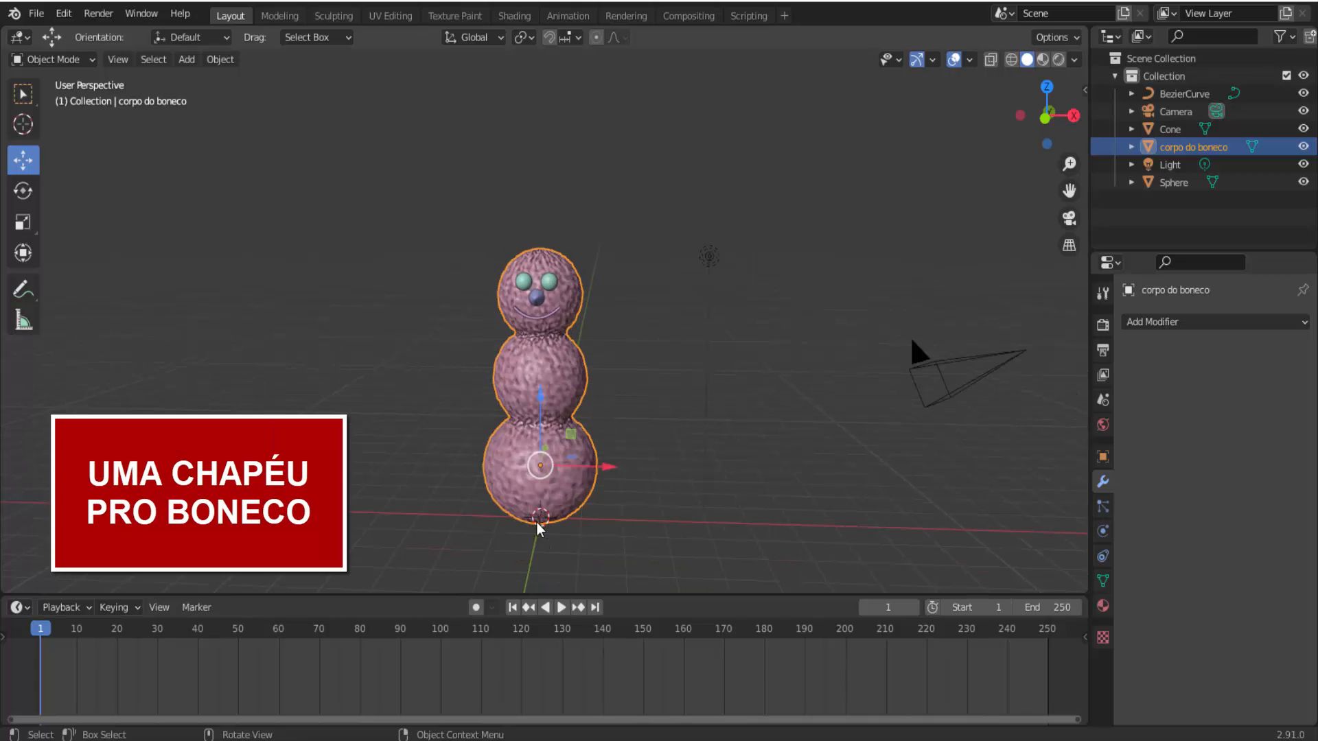
# Add a mesh cylinder for the hat and raise it about 6.79 m along Z onto the doll's head.
pyautogui.click(187, 61)
pyautogui.moveTo(206, 79)
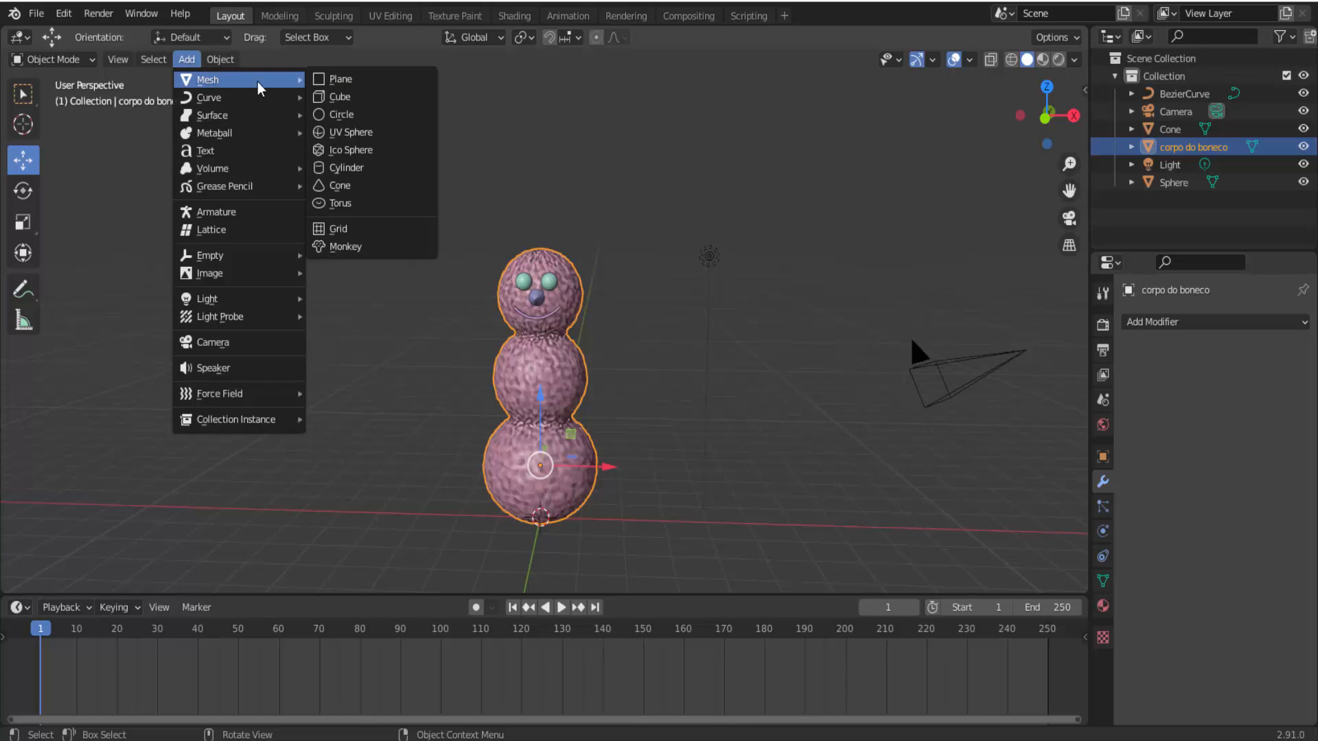
pyautogui.click(367, 168)
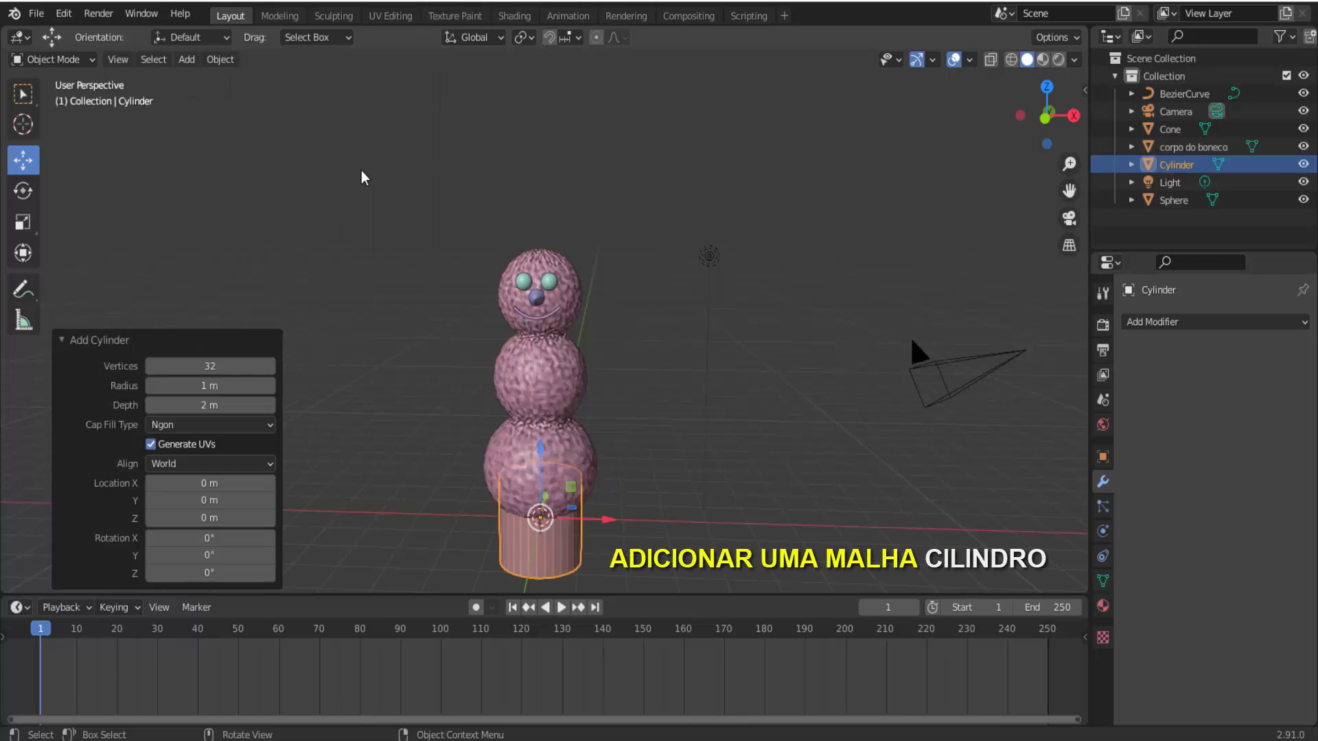
pyautogui.moveTo(540, 454); pyautogui.dragTo(596, 127)
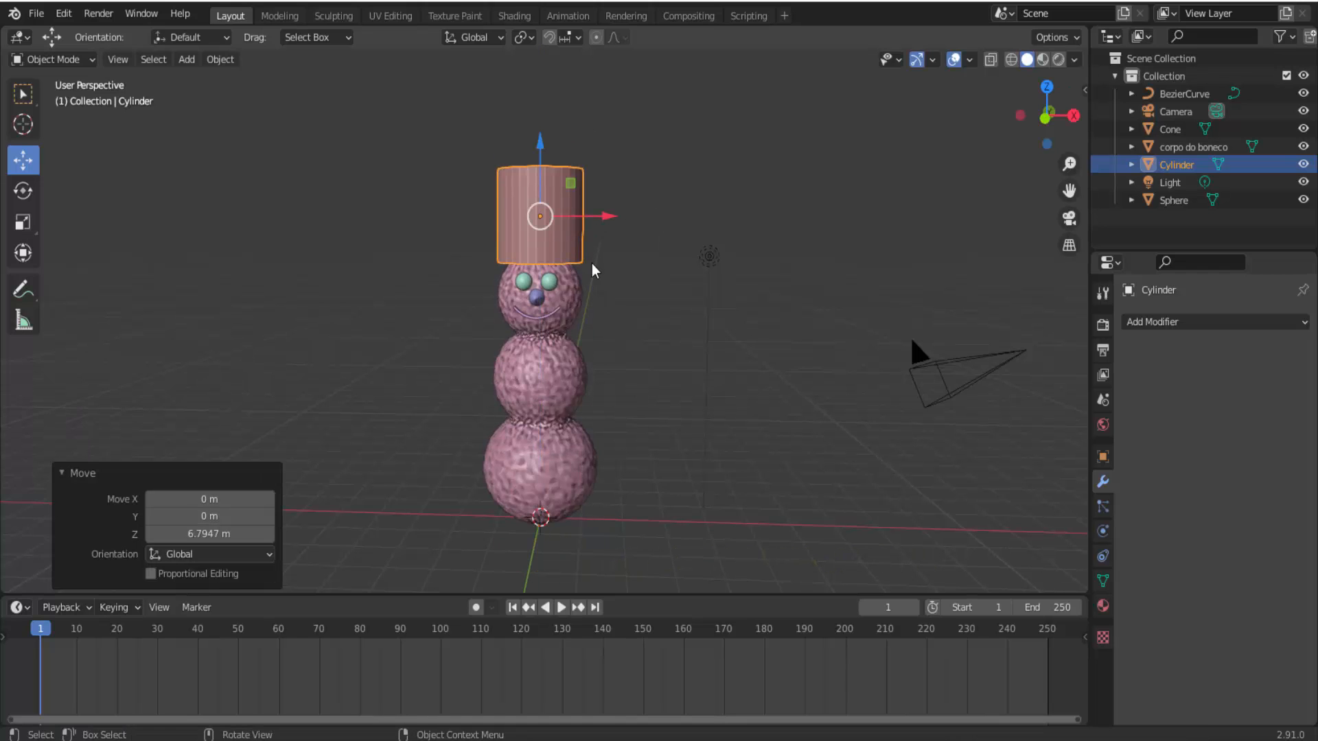
# Flatten the hat cylinder to a Z scale of about 0.17 and lower it about 0.63 m onto the doll's head.
pyautogui.press('s')
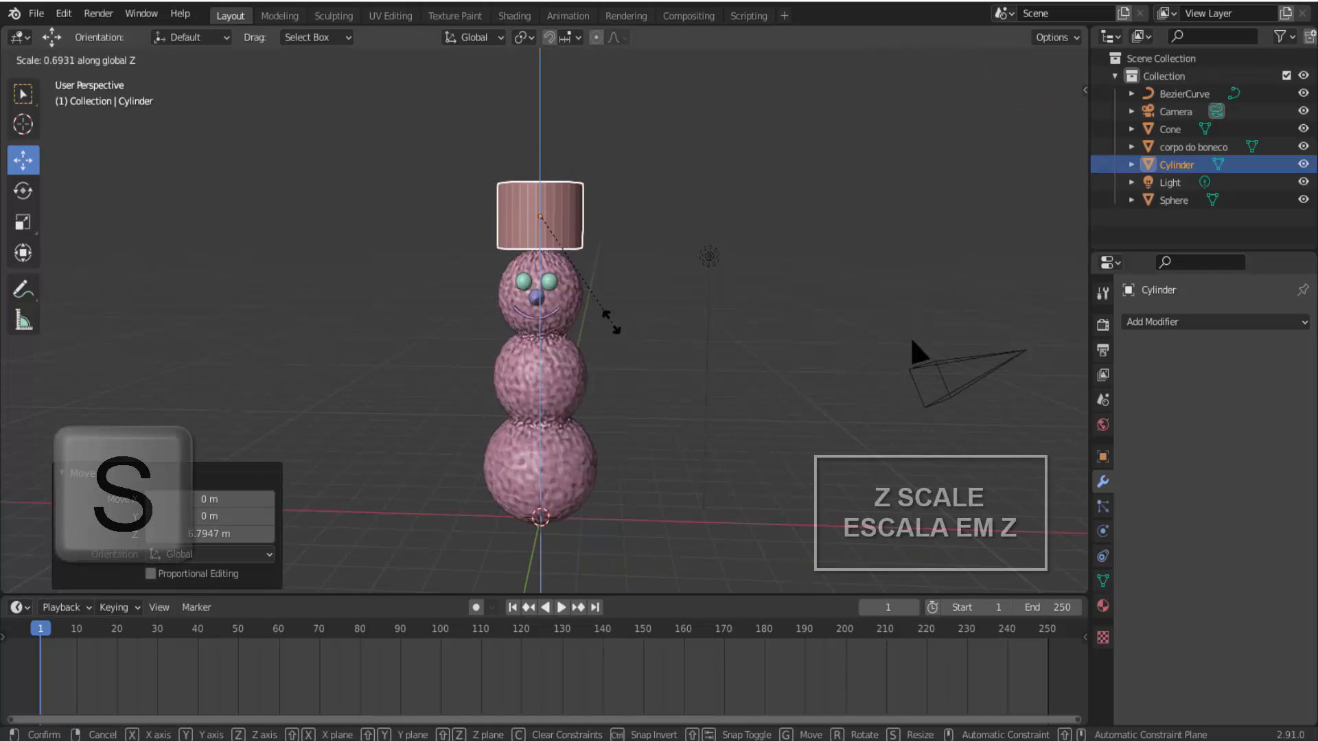
pyautogui.press('z')
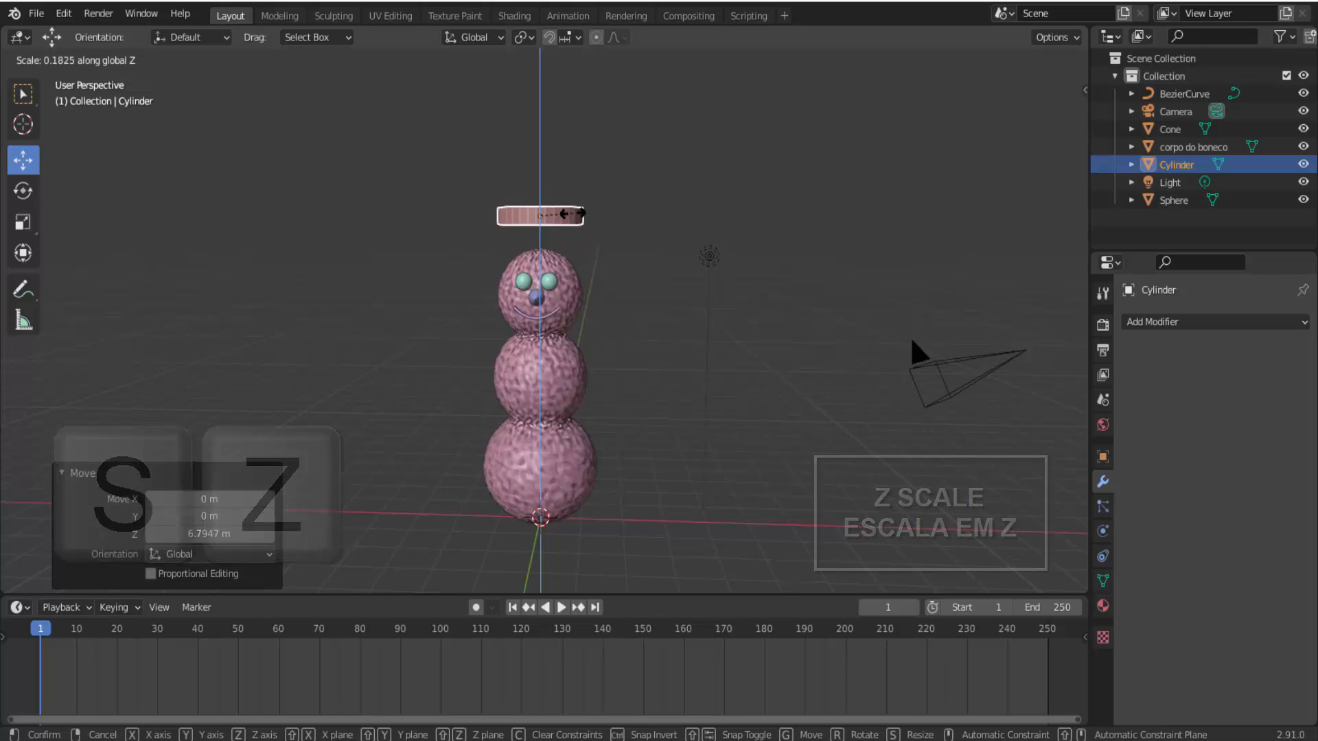
pyautogui.click(573, 212)
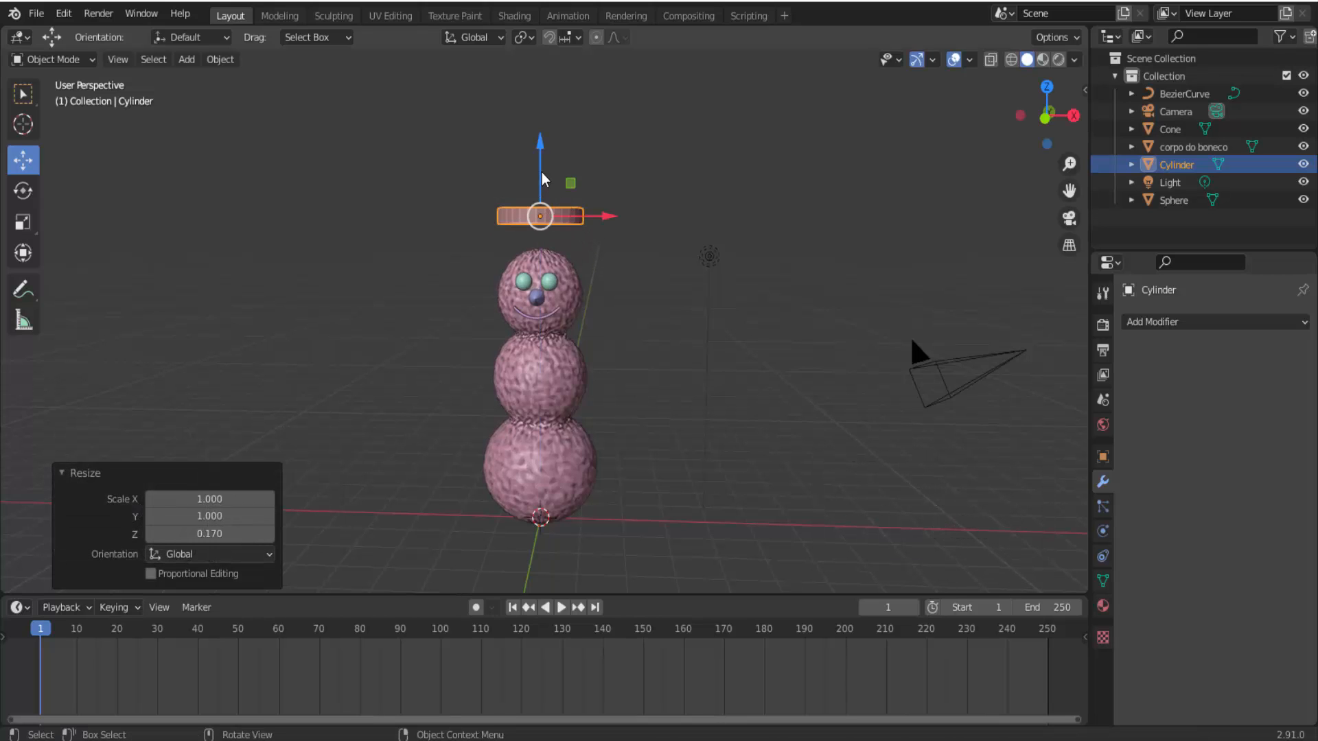
pyautogui.moveTo(544, 179); pyautogui.dragTo(543, 208)
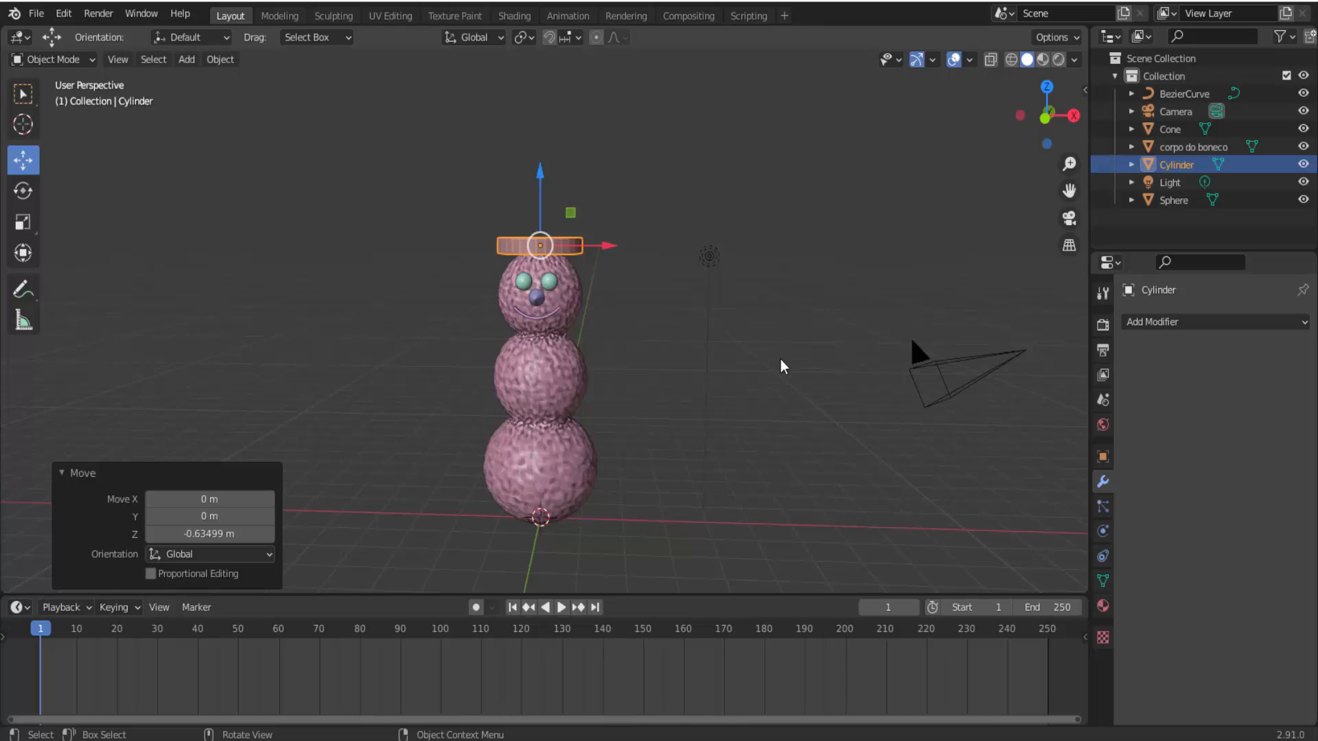
# Inset the top face of the hat cylinder by about 0.37 m in Edit Mode.
pyautogui.moveTo(784, 366); pyautogui.dragTo(759, 430, button='middle')
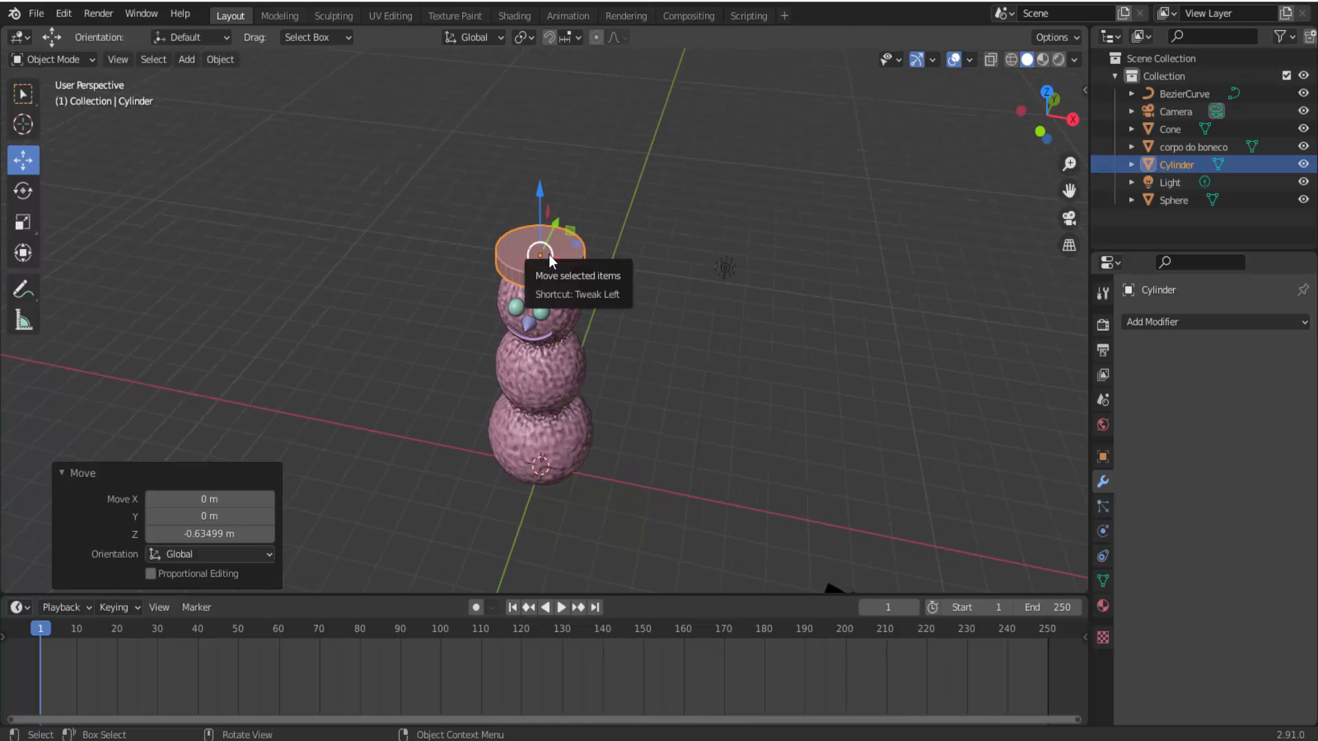
pyautogui.click(48, 59)
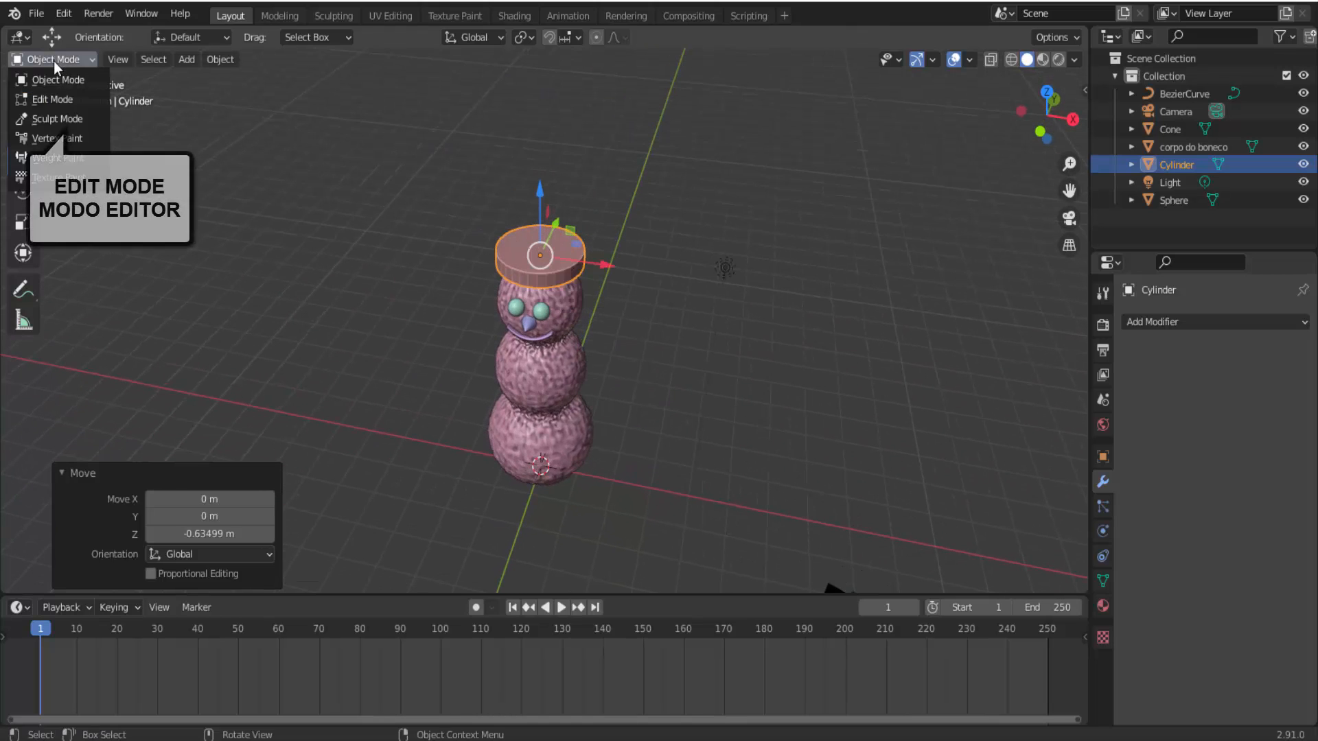
pyautogui.click(55, 100)
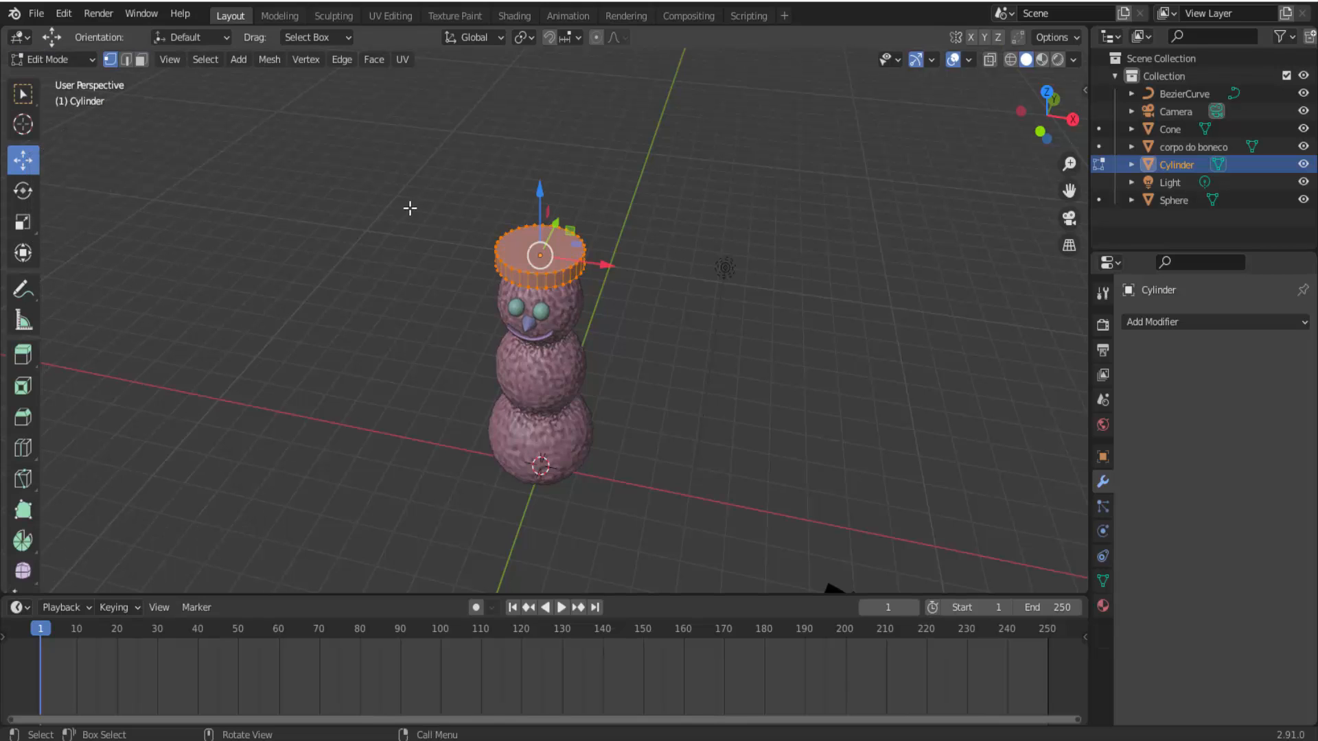
pyautogui.click(140, 60)
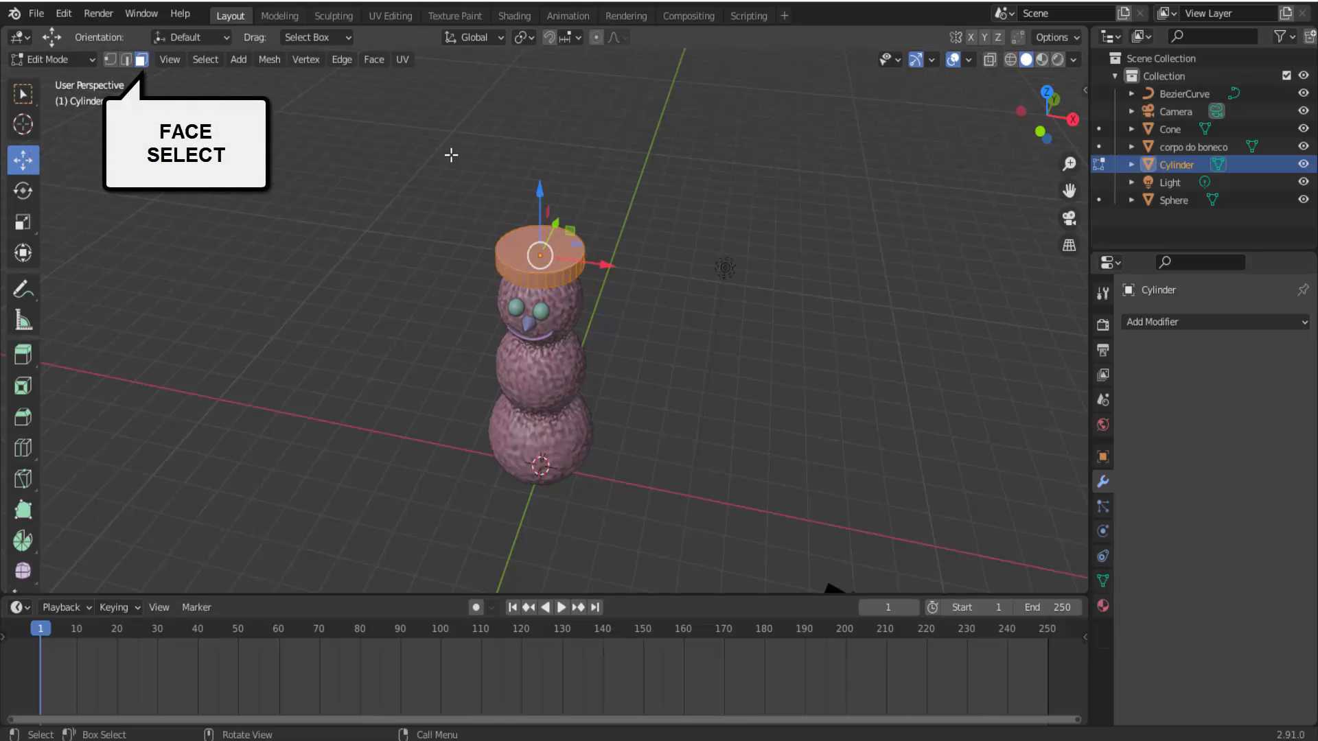
pyautogui.click(526, 255)
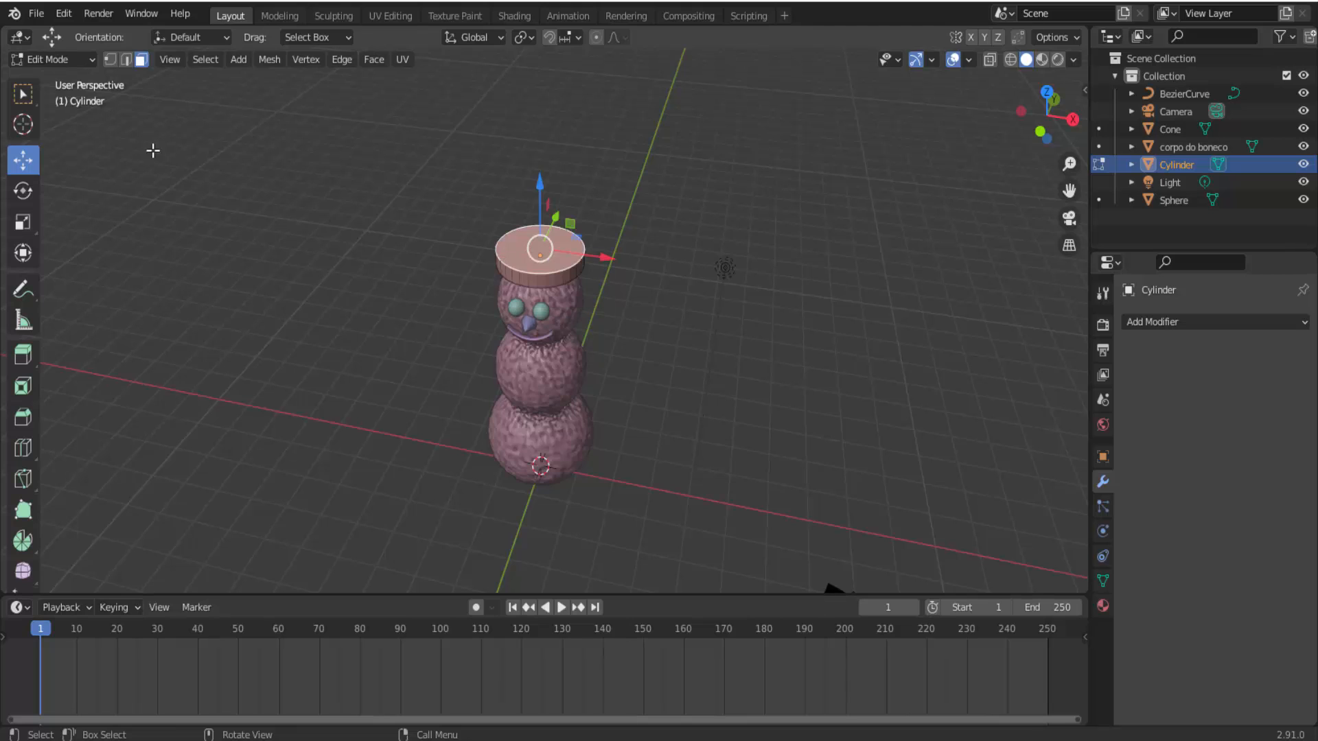
pyautogui.click(23, 93)
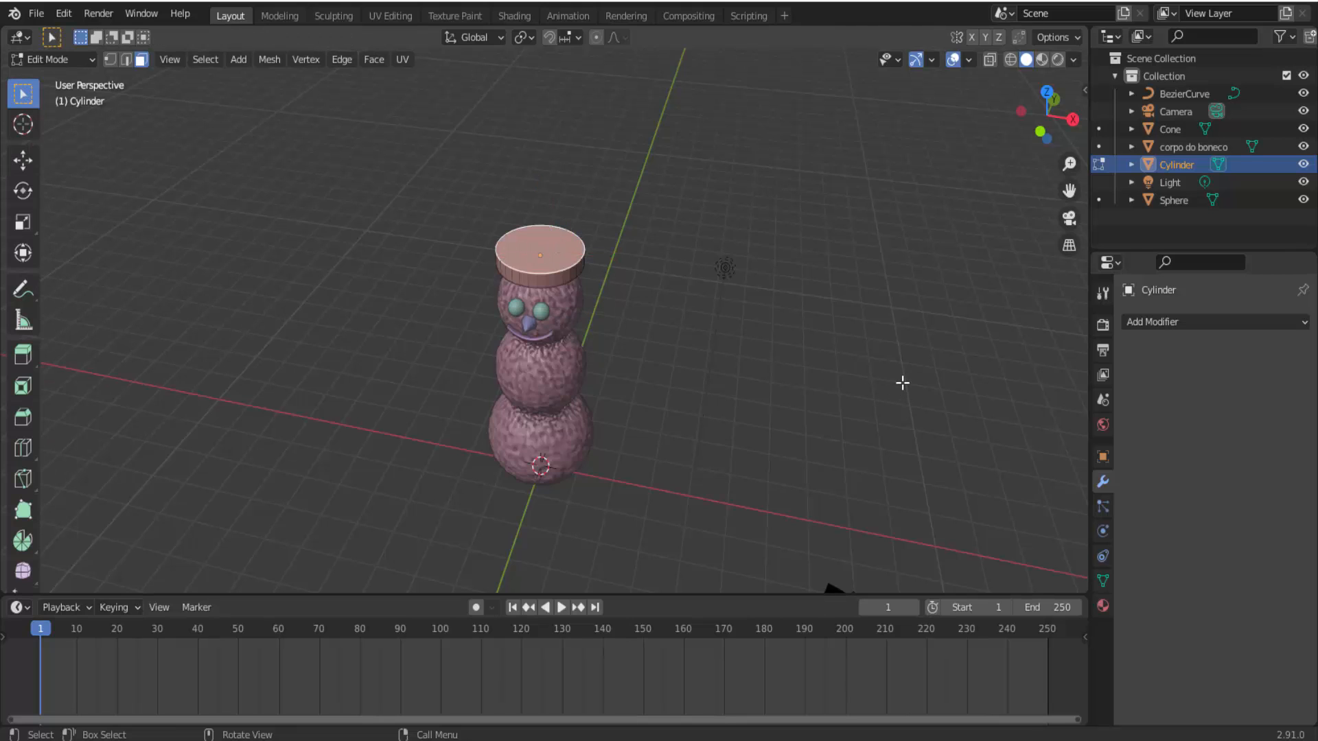
pyautogui.press('i')
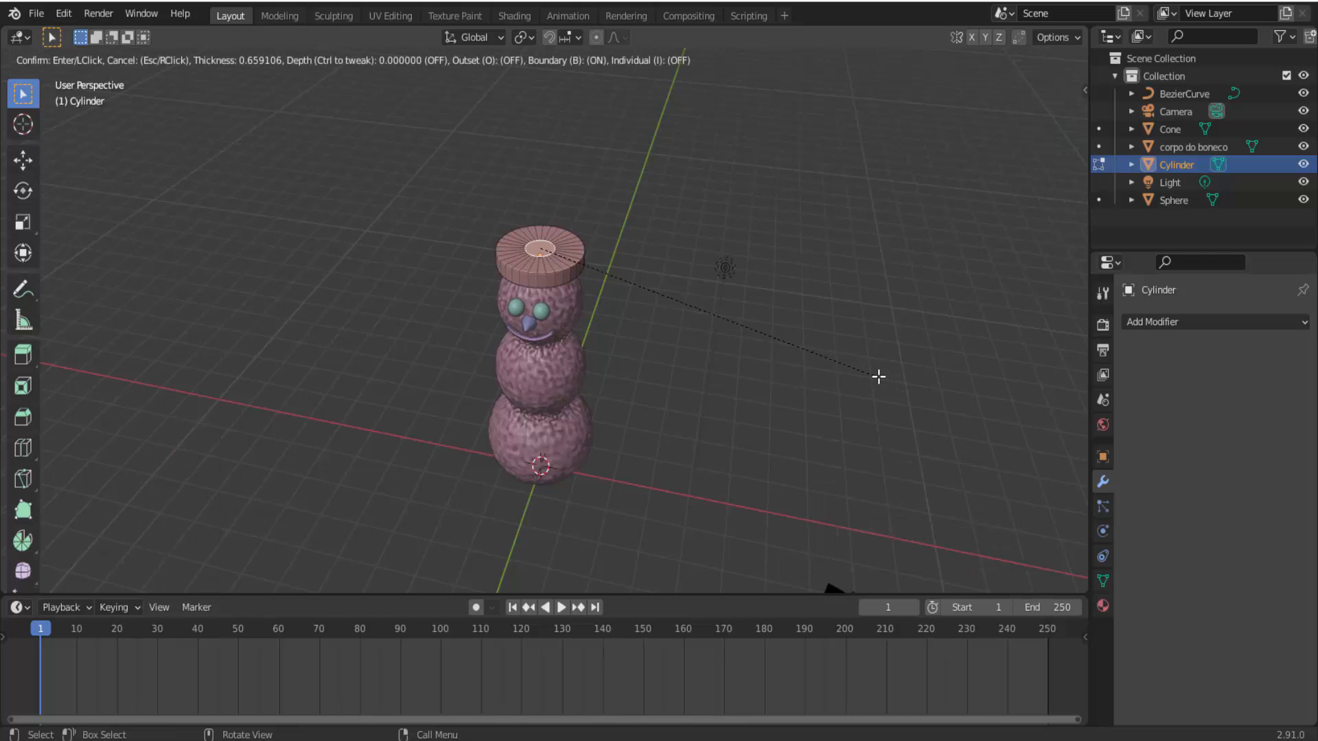
pyautogui.click(621, 391)
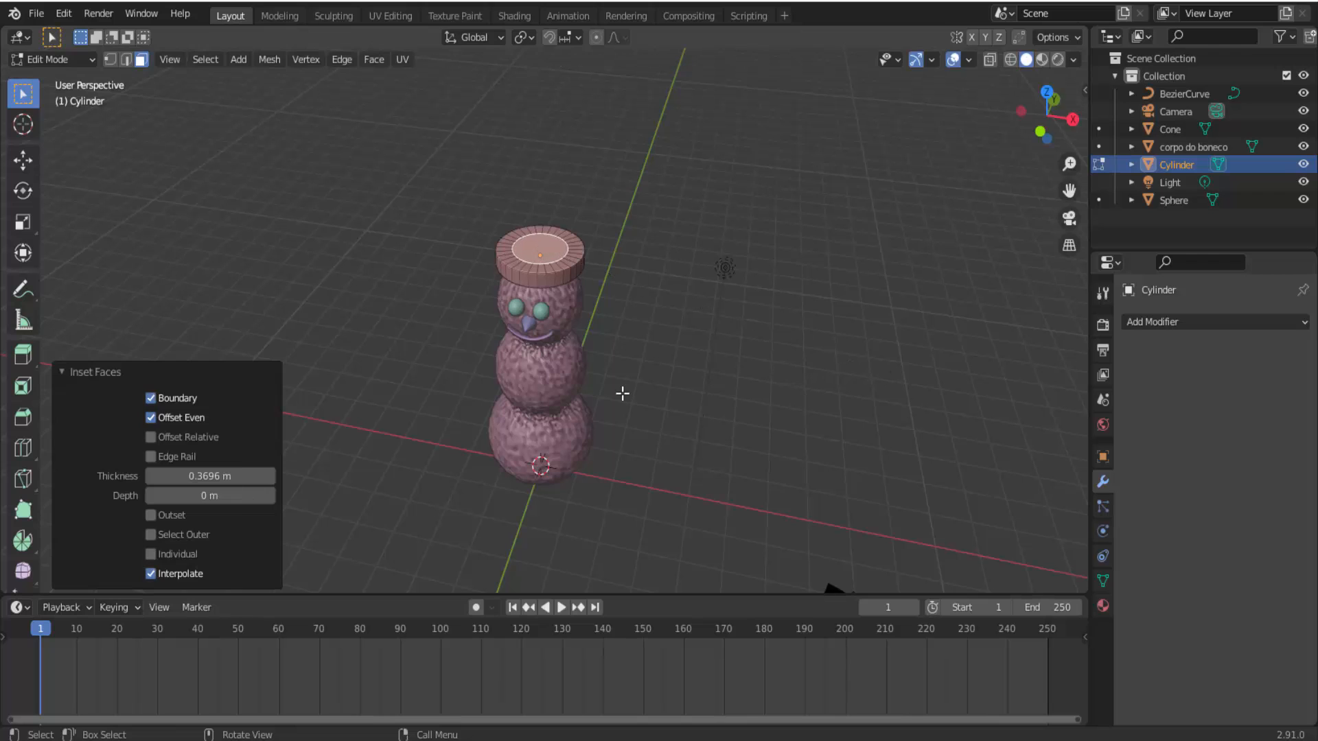
# Extrude the inset face upward about 0.83 m to form the hat's crown and return to Object Mode.
pyautogui.press('e')
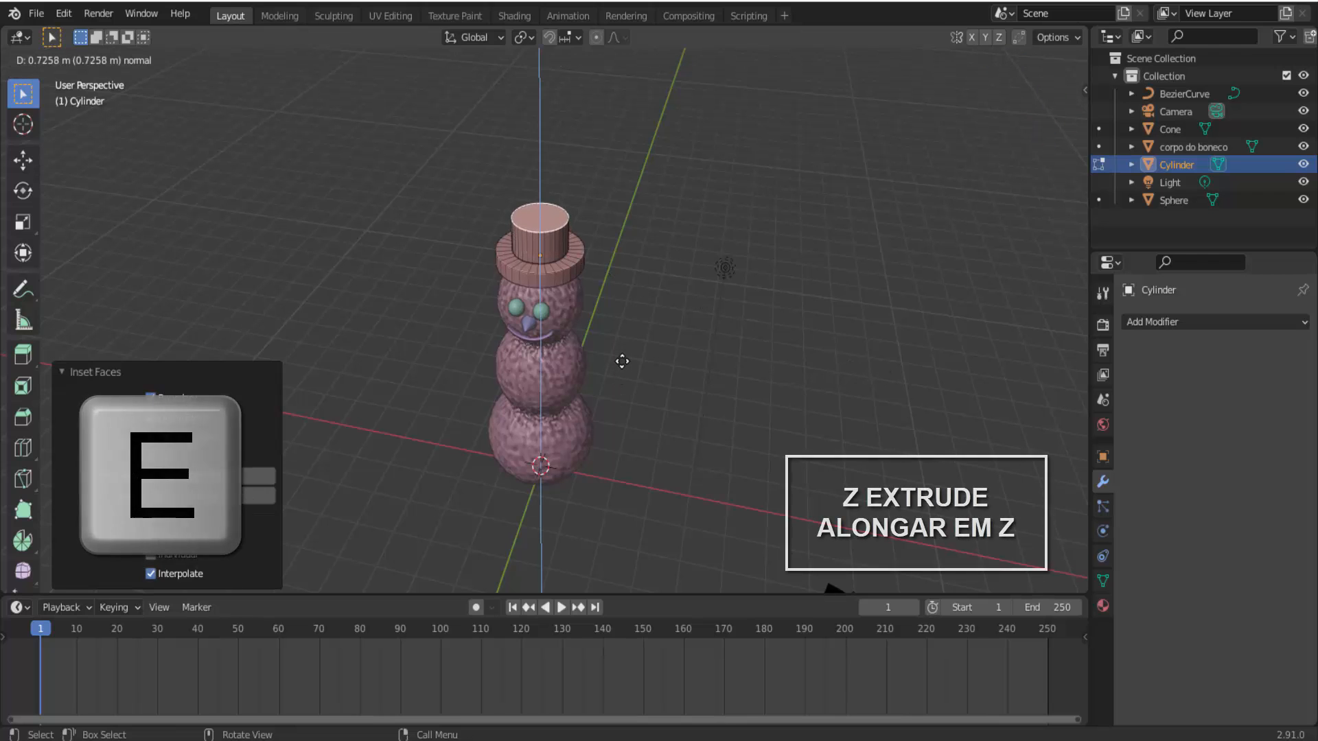
pyautogui.click(622, 358)
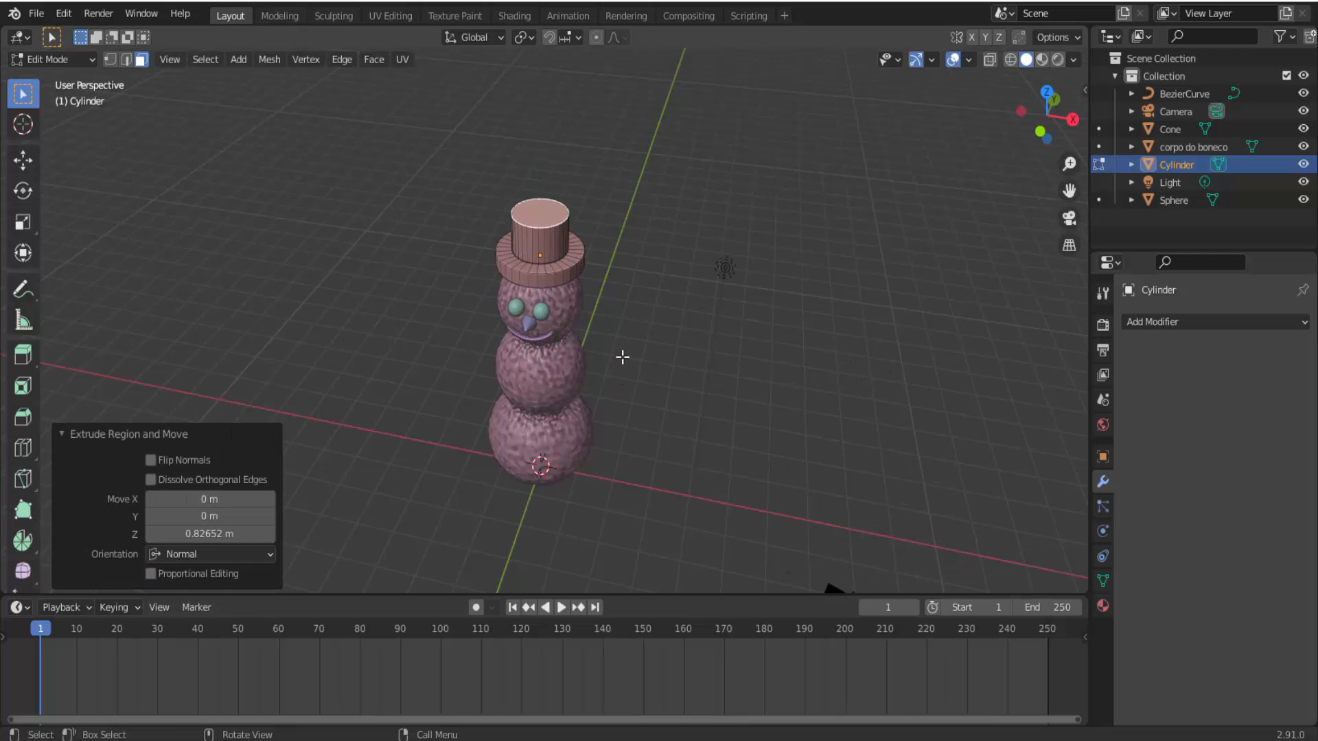
pyautogui.moveTo(620, 359); pyautogui.dragTo(731, 300, button='middle')
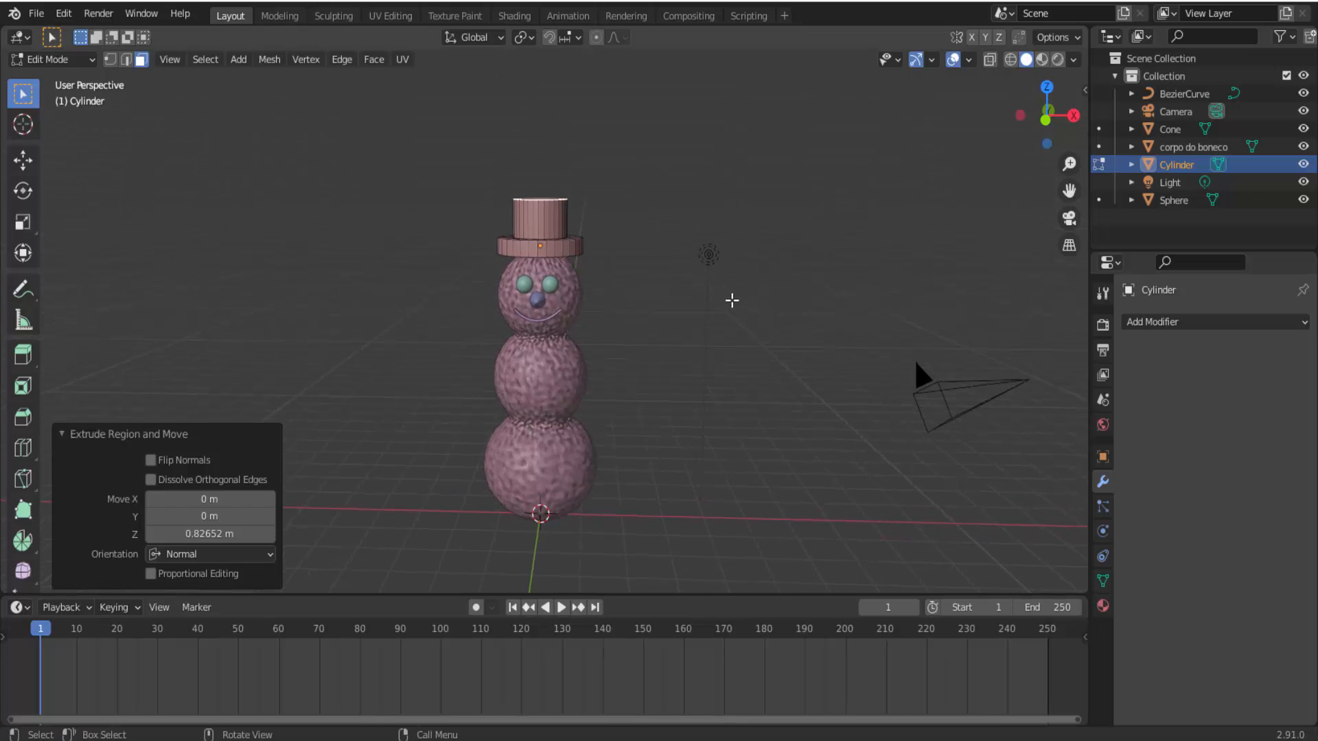
pyautogui.click(67, 61)
pyautogui.click(48, 52)
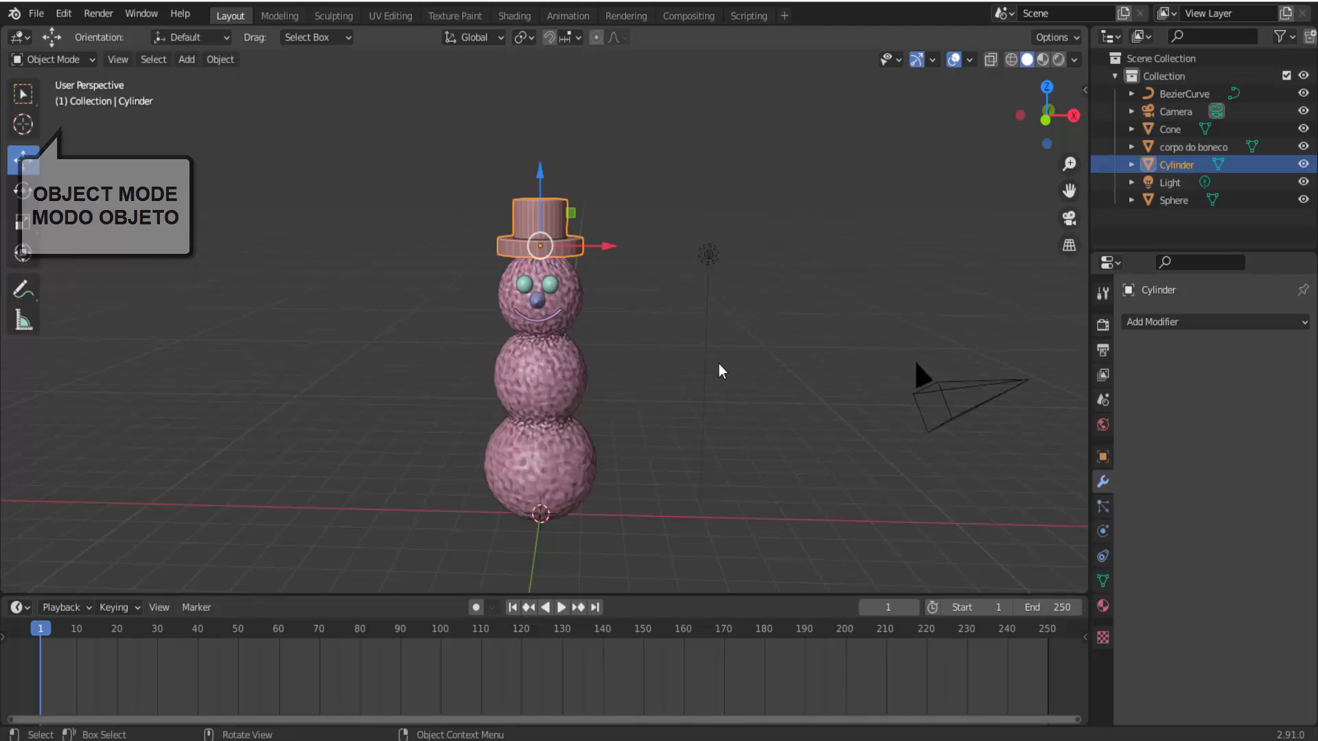
# Shade the hat smooth with Auto Smooth enabled, and lower it slightly onto the doll's head.
pyautogui.rightClick(826, 229)
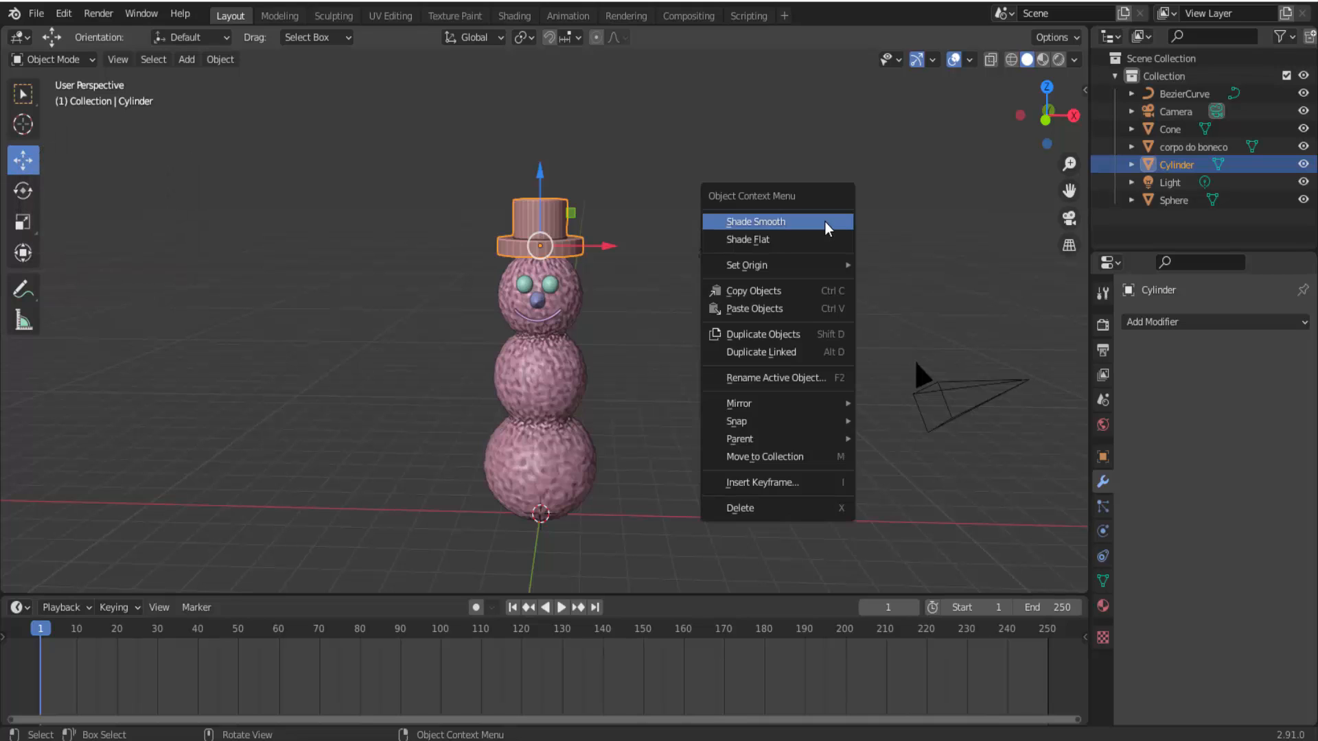
pyautogui.click(827, 226)
pyautogui.click(1103, 581)
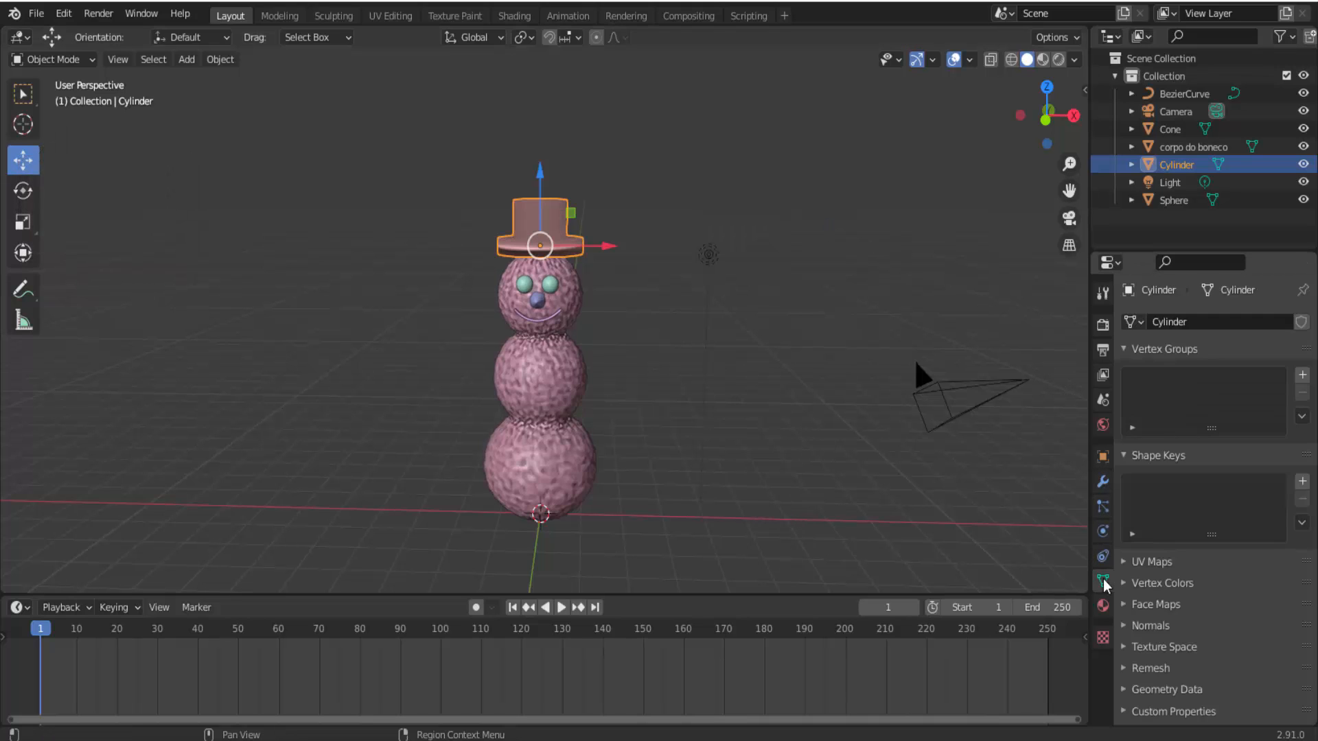
pyautogui.click(1126, 626)
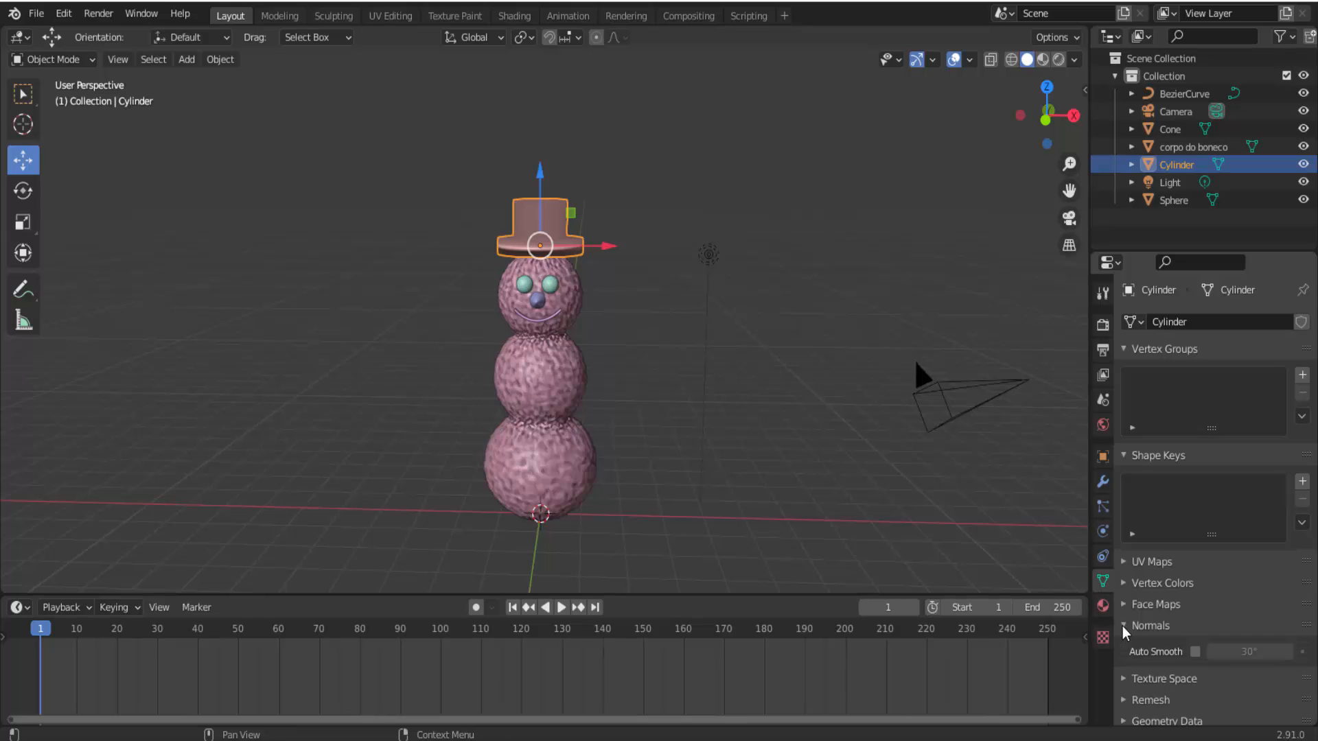
pyautogui.click(1195, 652)
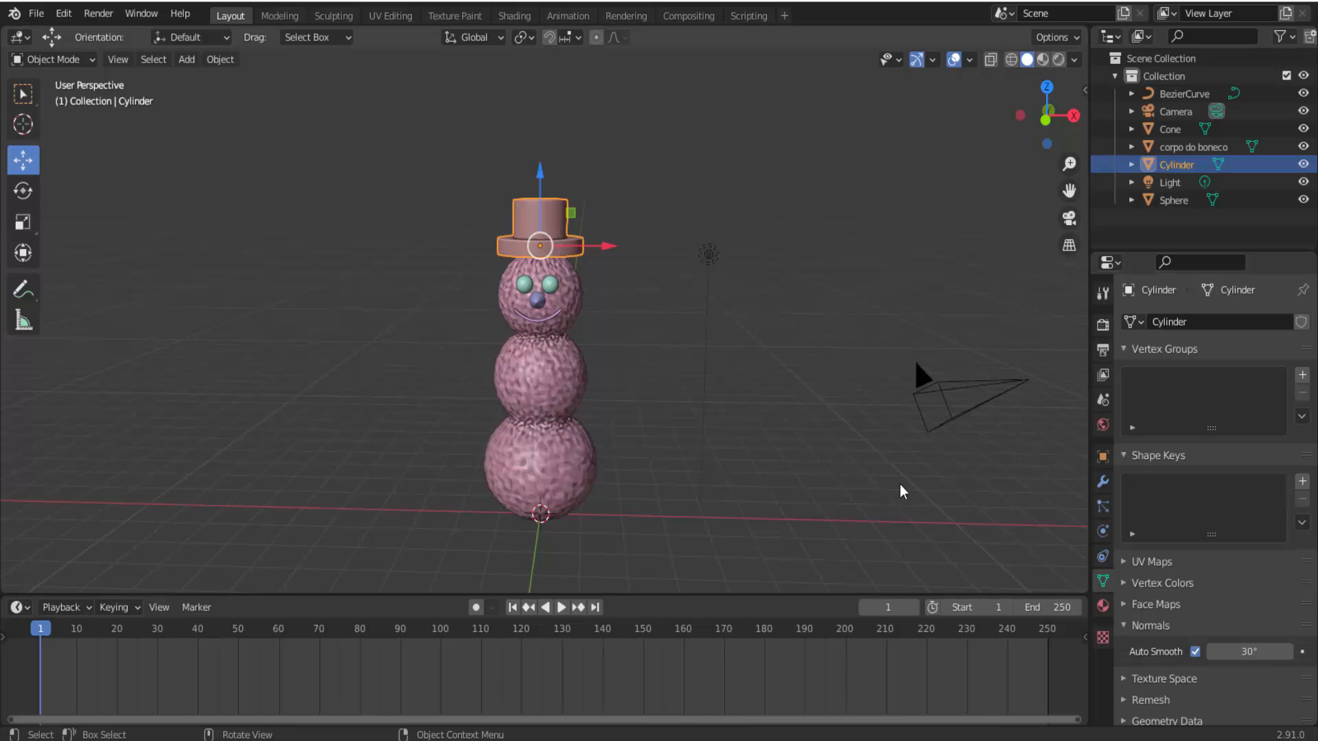
pyautogui.moveTo(899, 485)
pyautogui.mouseDown(button='middle')
pyautogui.moveTo(862, 494)
pyautogui.moveTo(882, 473)
pyautogui.mouseUp(button='middle')
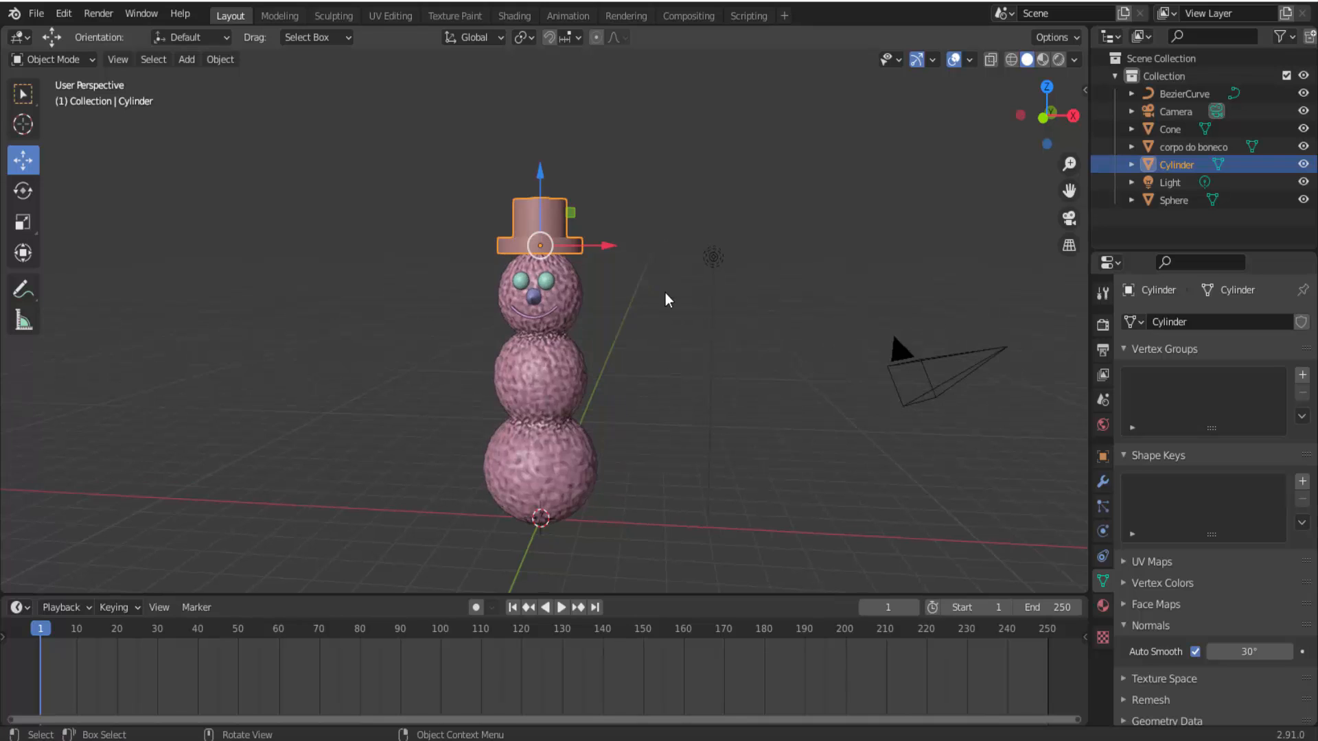
pyautogui.moveTo(542, 177); pyautogui.dragTo(540, 186)
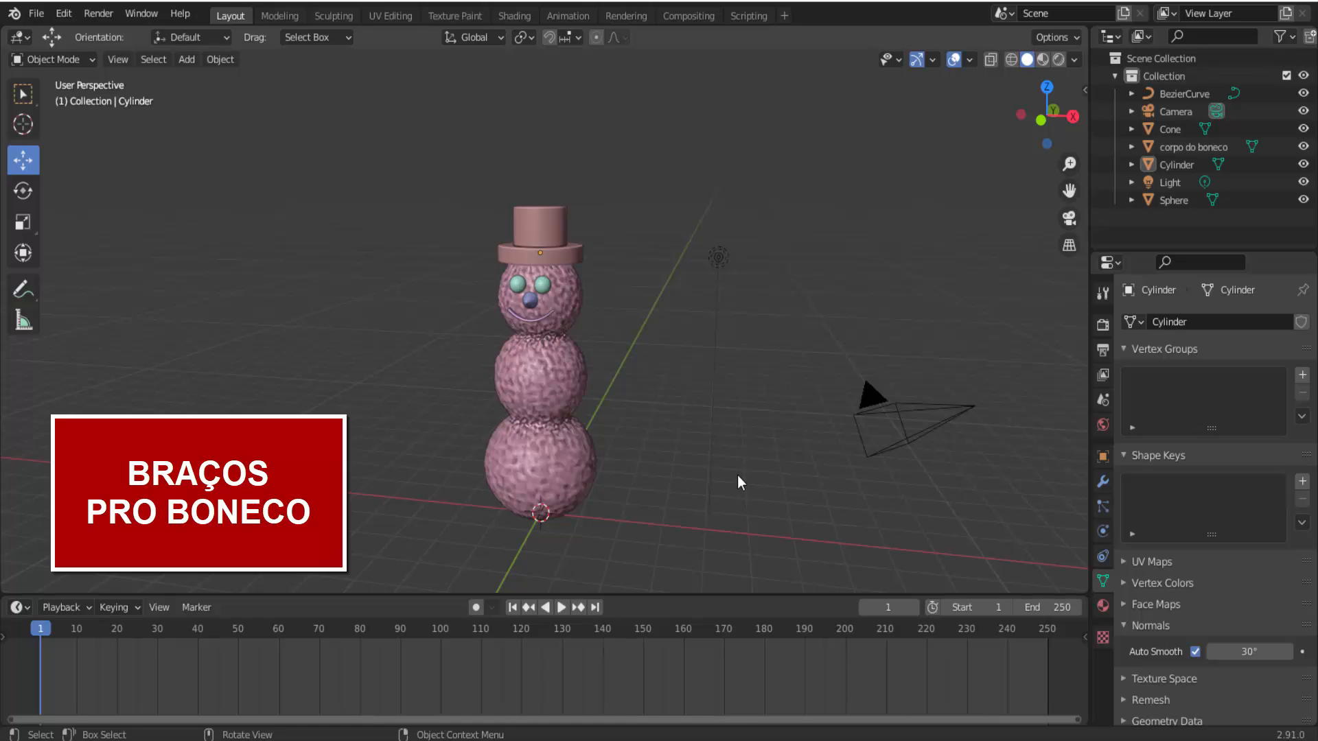
# Hide all parts of the doll and switch to the front orthographic view.
pyautogui.moveTo(424, 151); pyautogui.dragTo(662, 563)
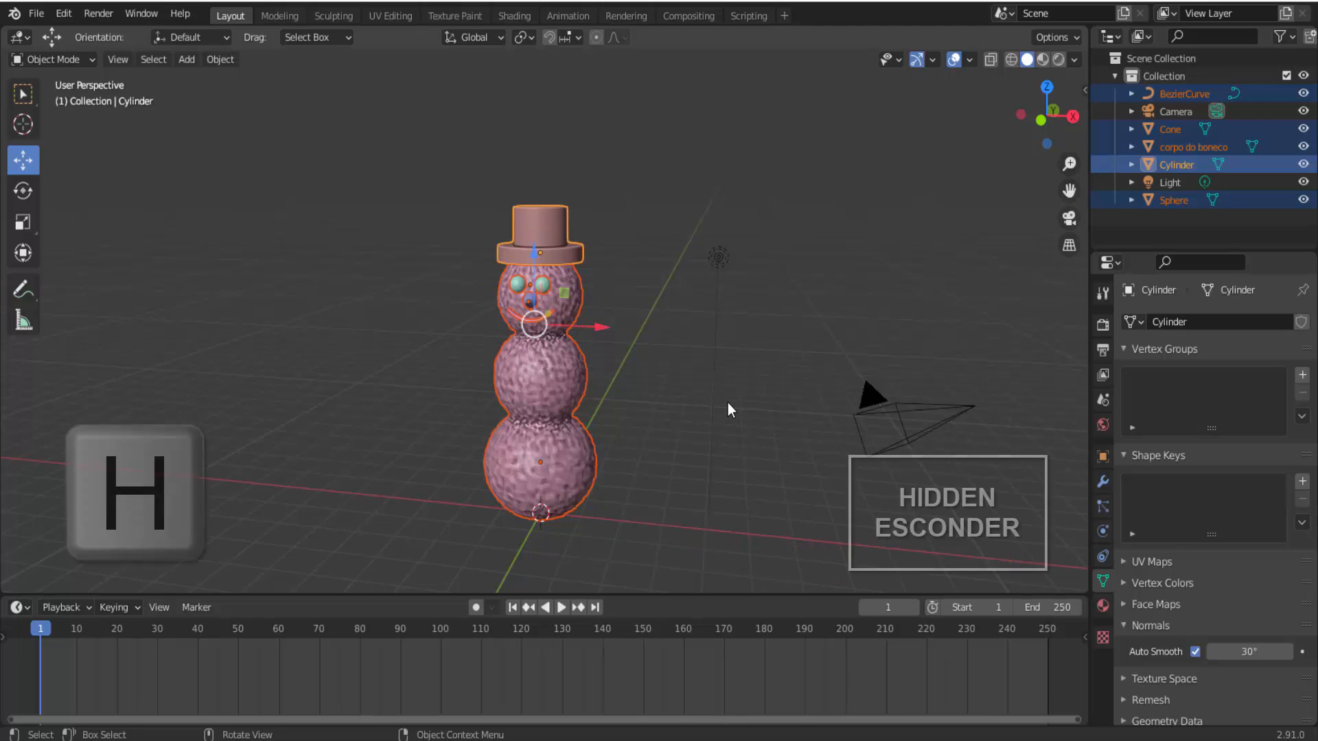
pyautogui.press('h')
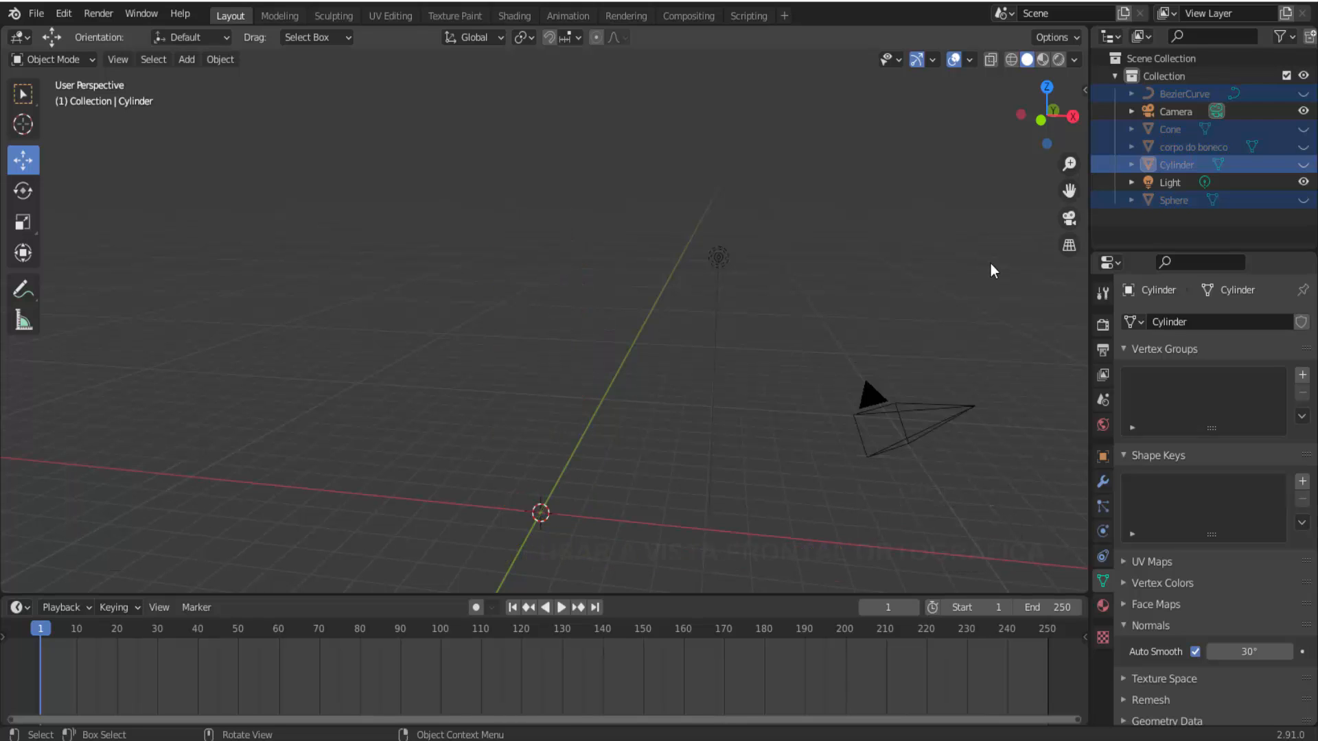
pyautogui.click(1039, 122)
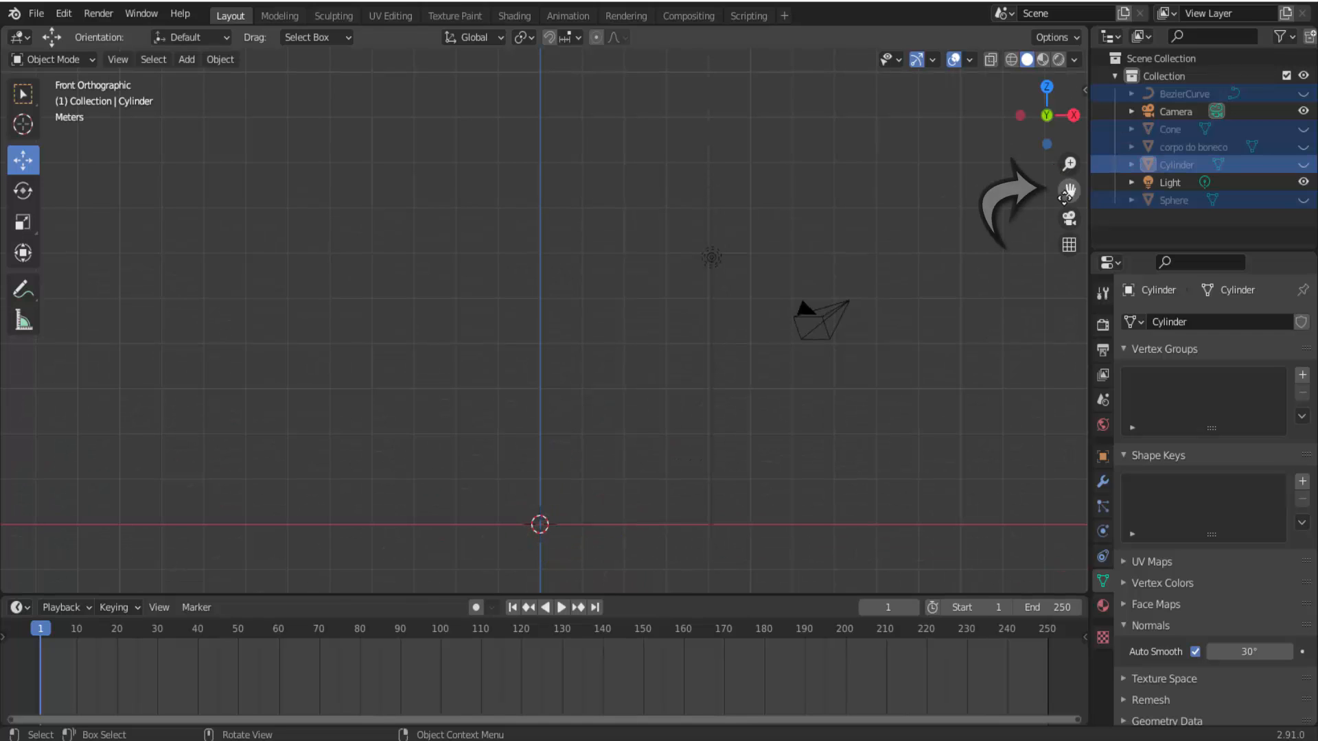
pyautogui.moveTo(1065, 195)
pyautogui.mouseDown()
pyautogui.moveTo(1071, 19)
pyautogui.moveTo(1067, 177)
pyautogui.mouseUp()
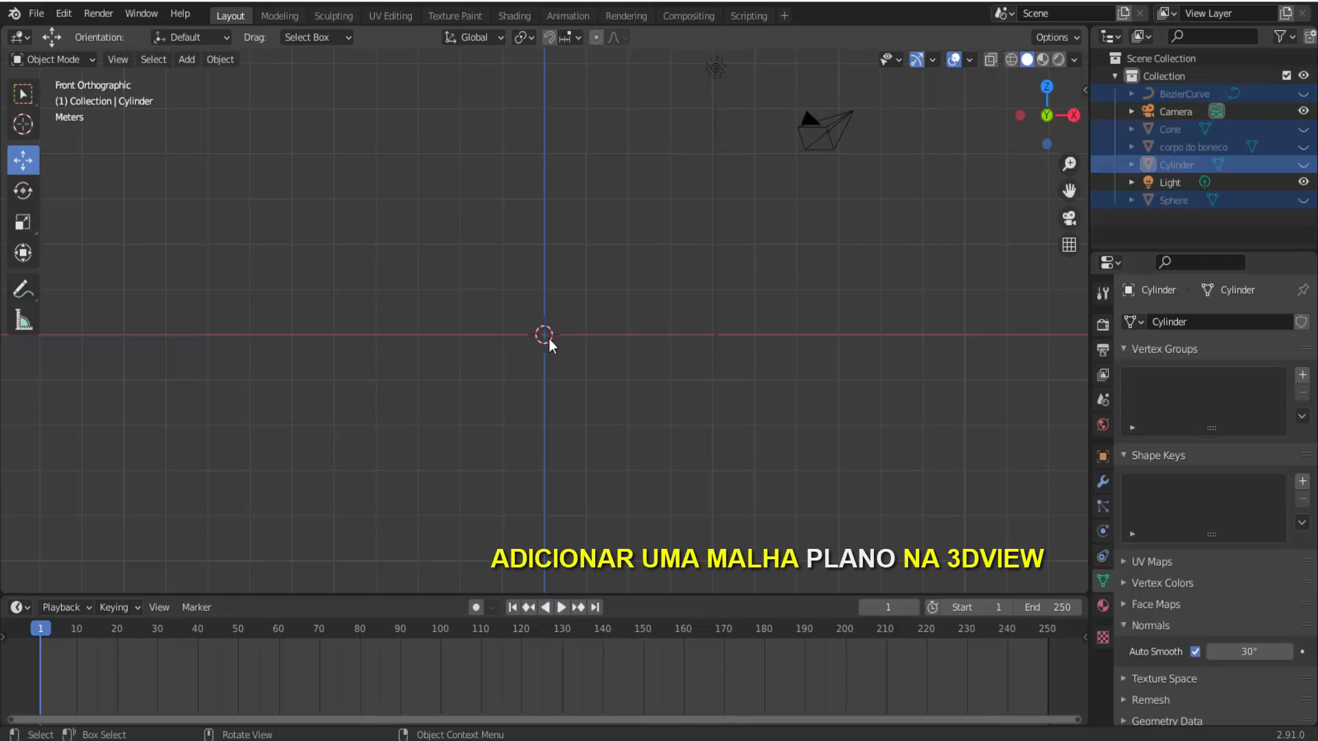
# Add a mesh plane at the origin with its X rotation set to 90°.
pyautogui.click(192, 59)
pyautogui.moveTo(209, 84)
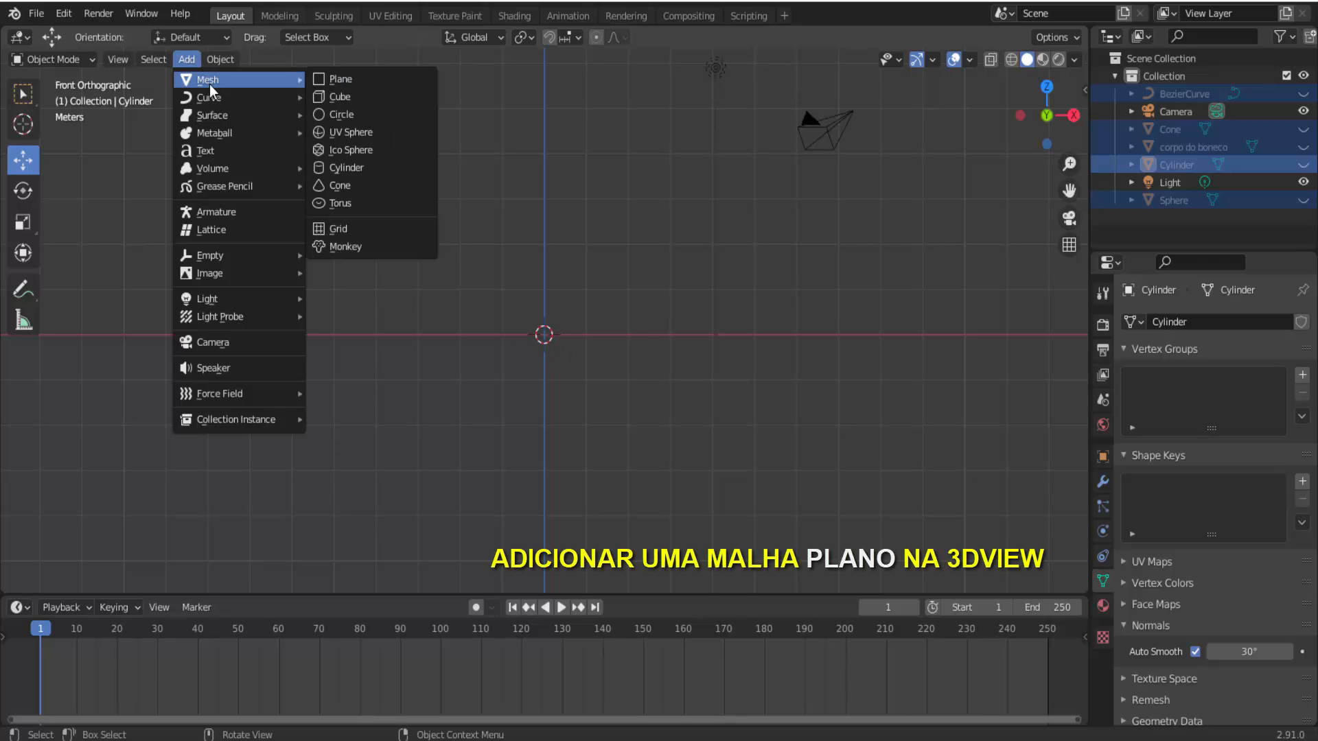
pyautogui.click(364, 84)
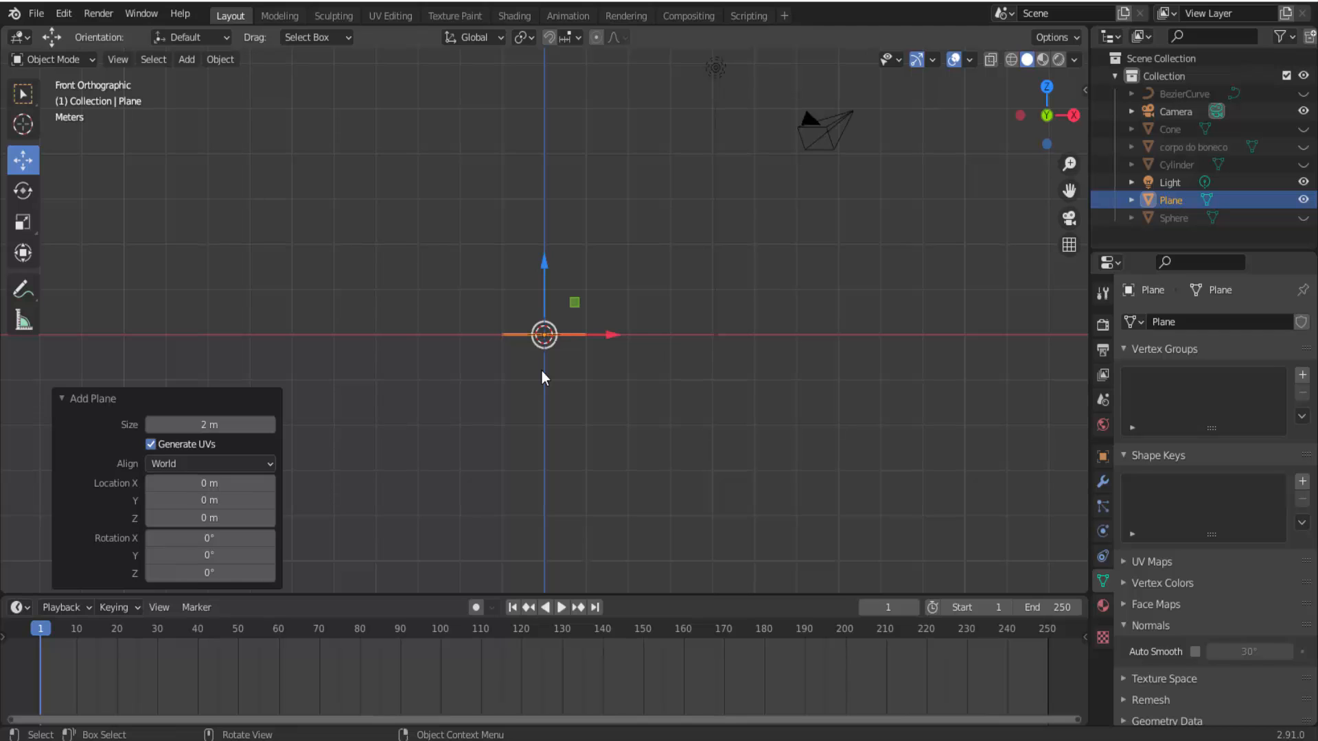
pyautogui.click(210, 538)
pyautogui.write('90')
pyautogui.press('Return')
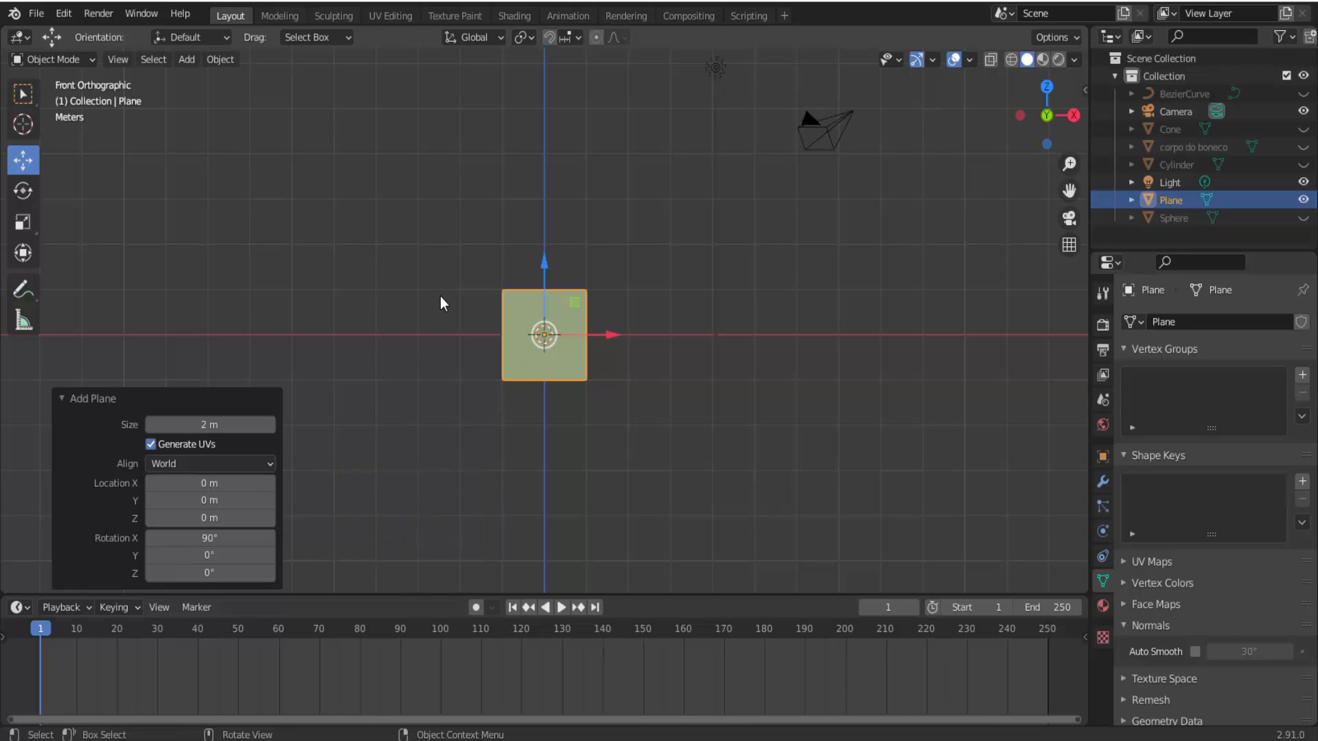
# Merge all the plane's vertices at center into a single vertex in Edit Mode.
pyautogui.click(55, 59)
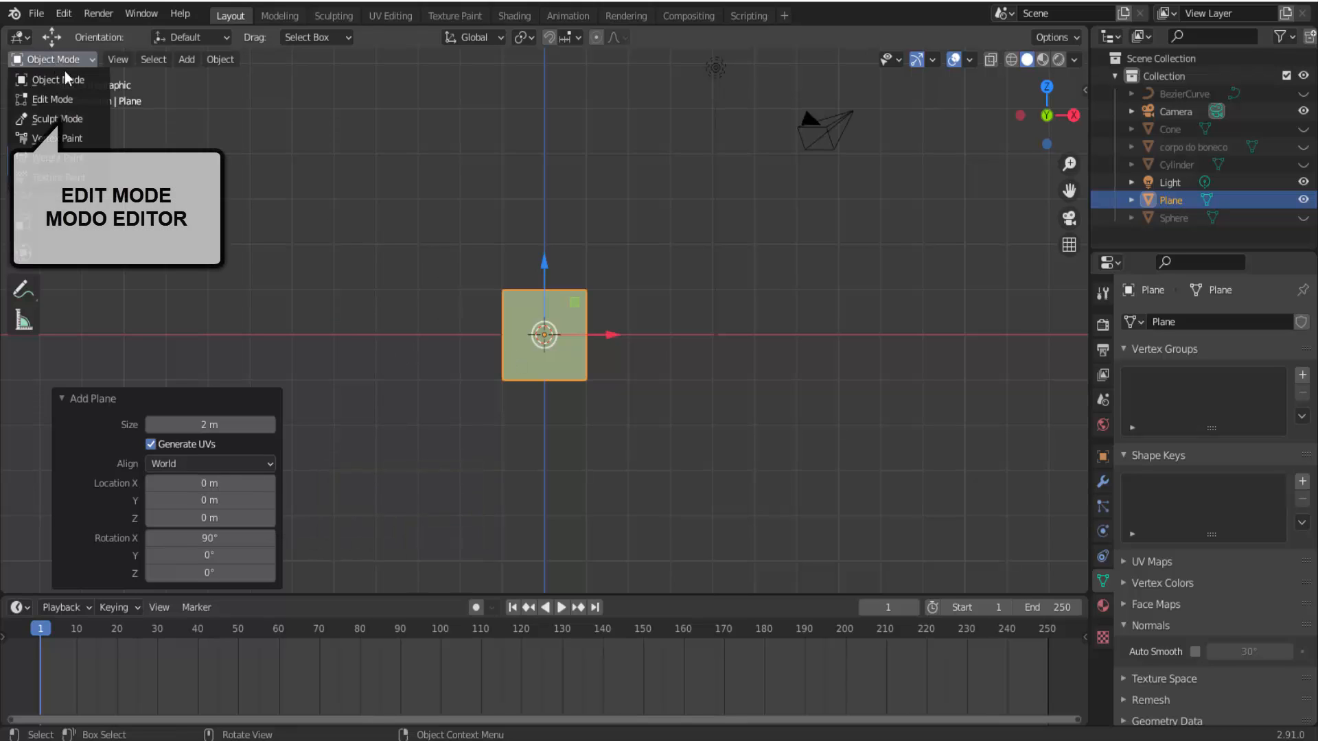
pyautogui.click(64, 103)
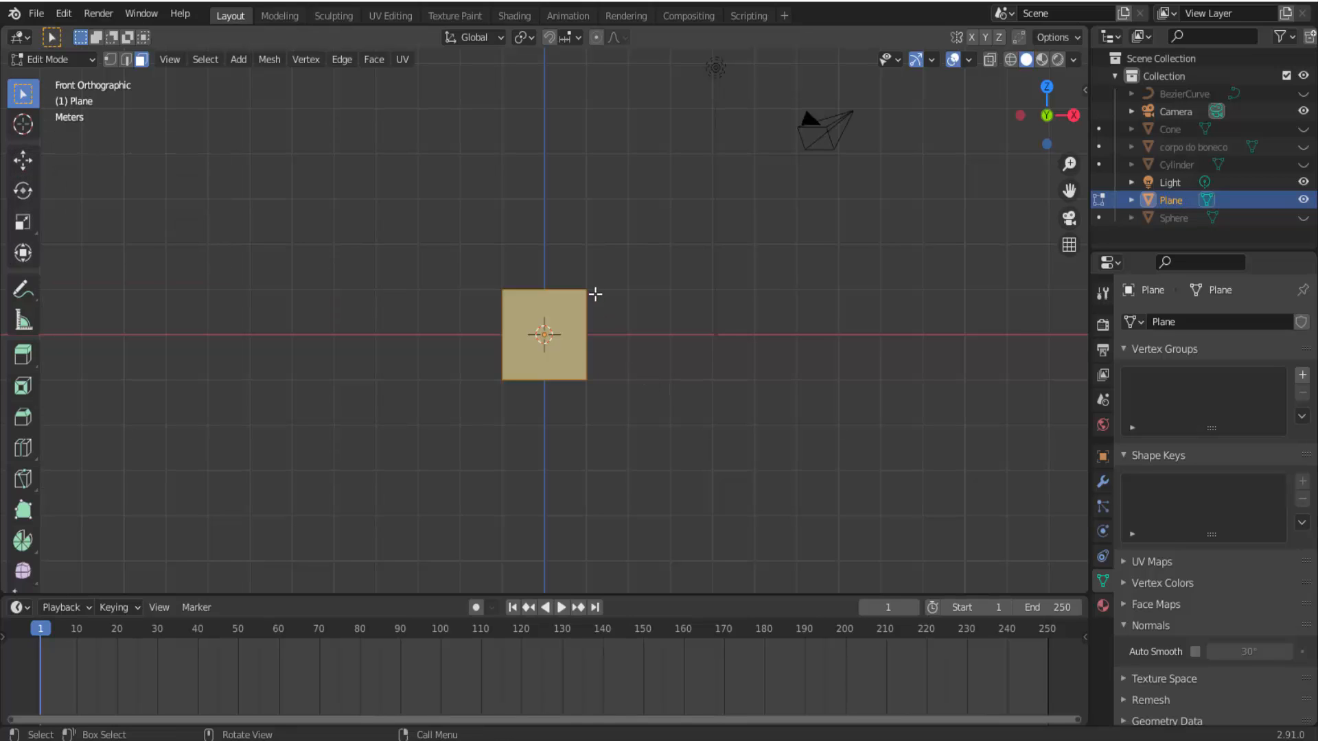
pyautogui.click(110, 61)
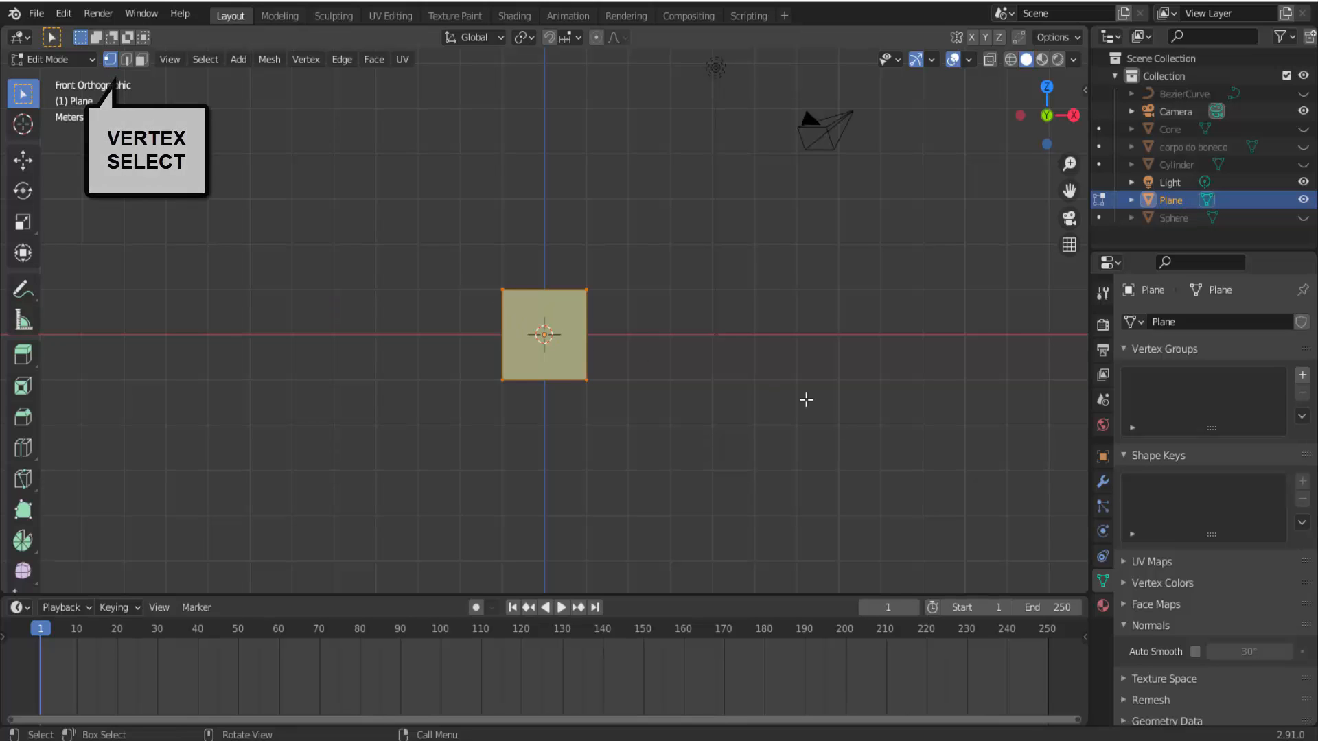
pyautogui.press('m')
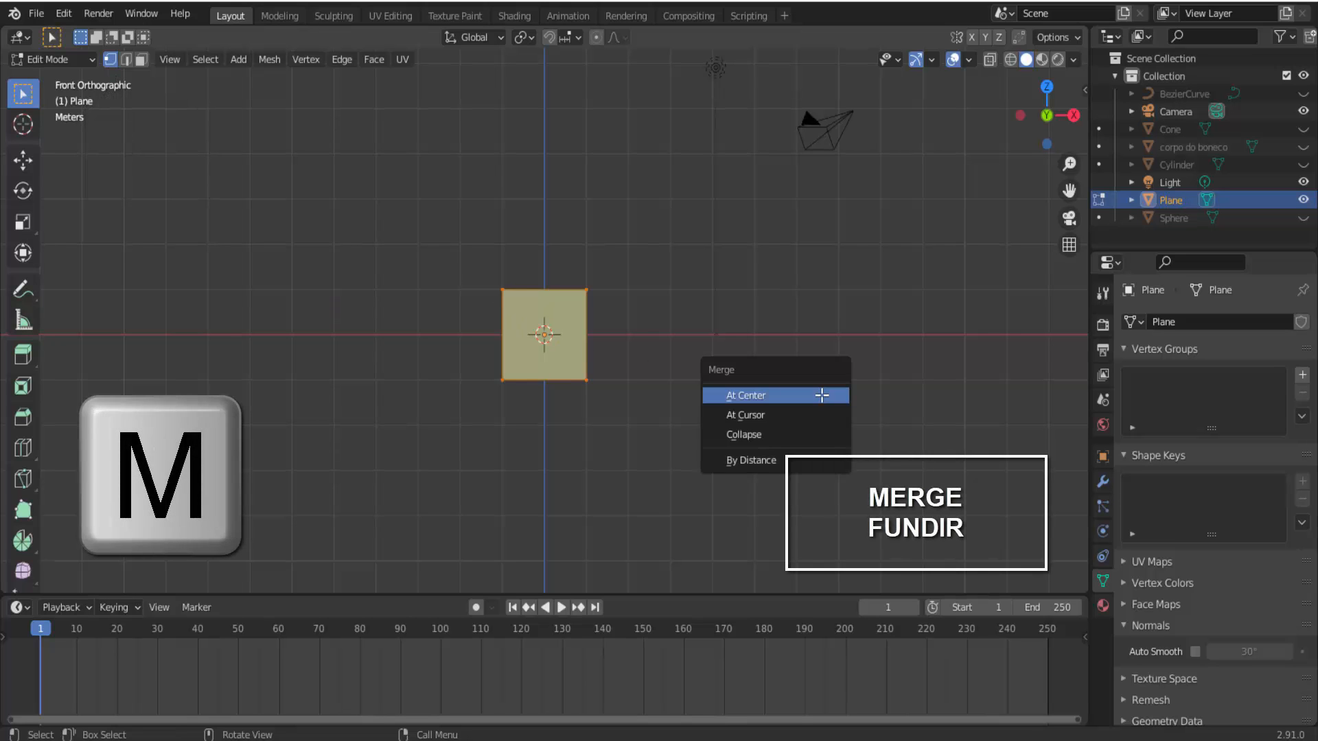
pyautogui.click(823, 396)
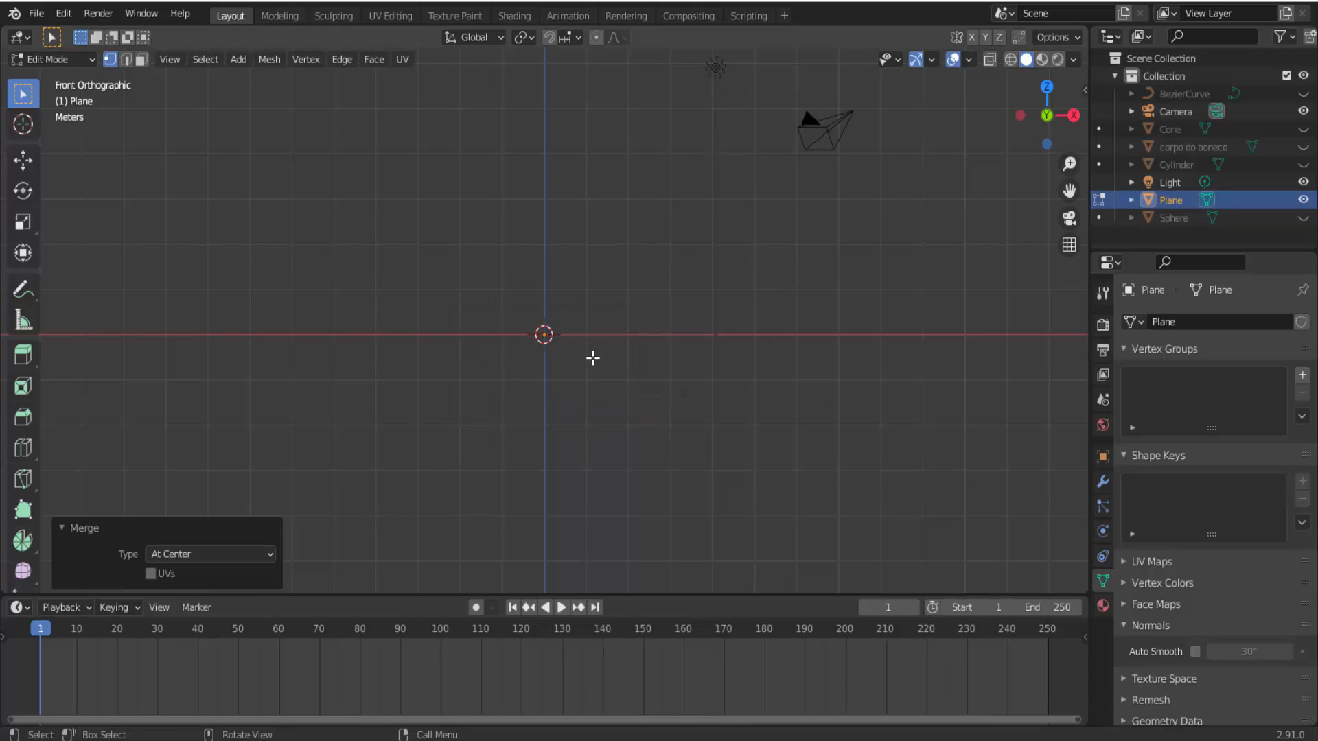
pyautogui.scroll(3, 593, 358)
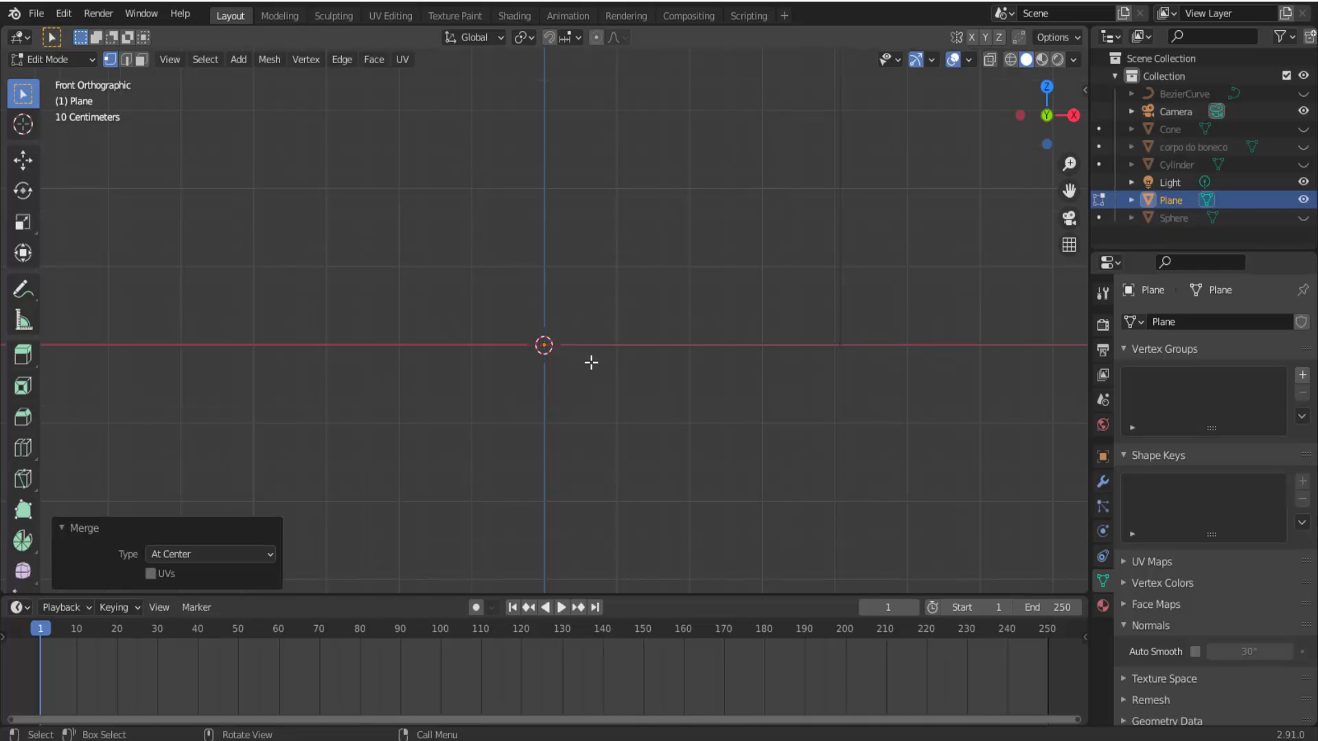
# Extrude the vertex into a two-segment arm, about 2 m along X and about 1.5 m further sloping slightly upward.
pyautogui.press('e')
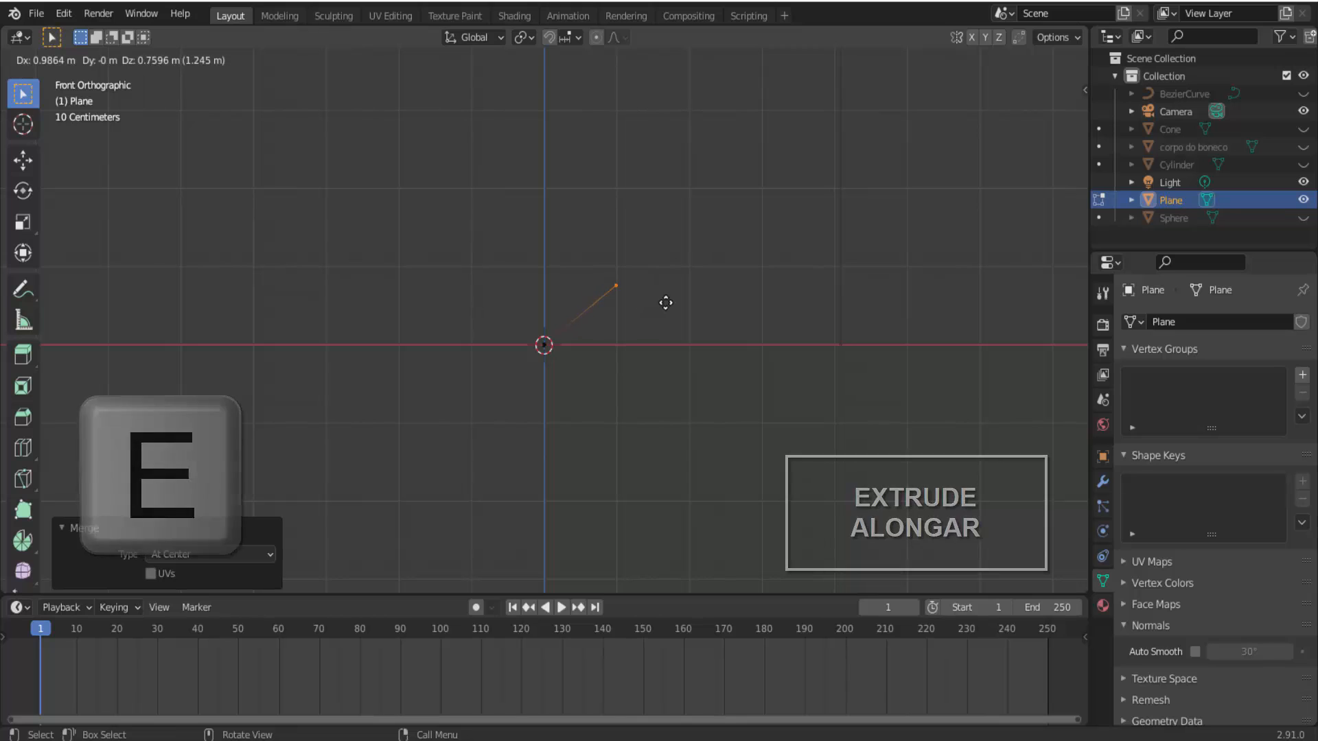
pyautogui.click(736, 363)
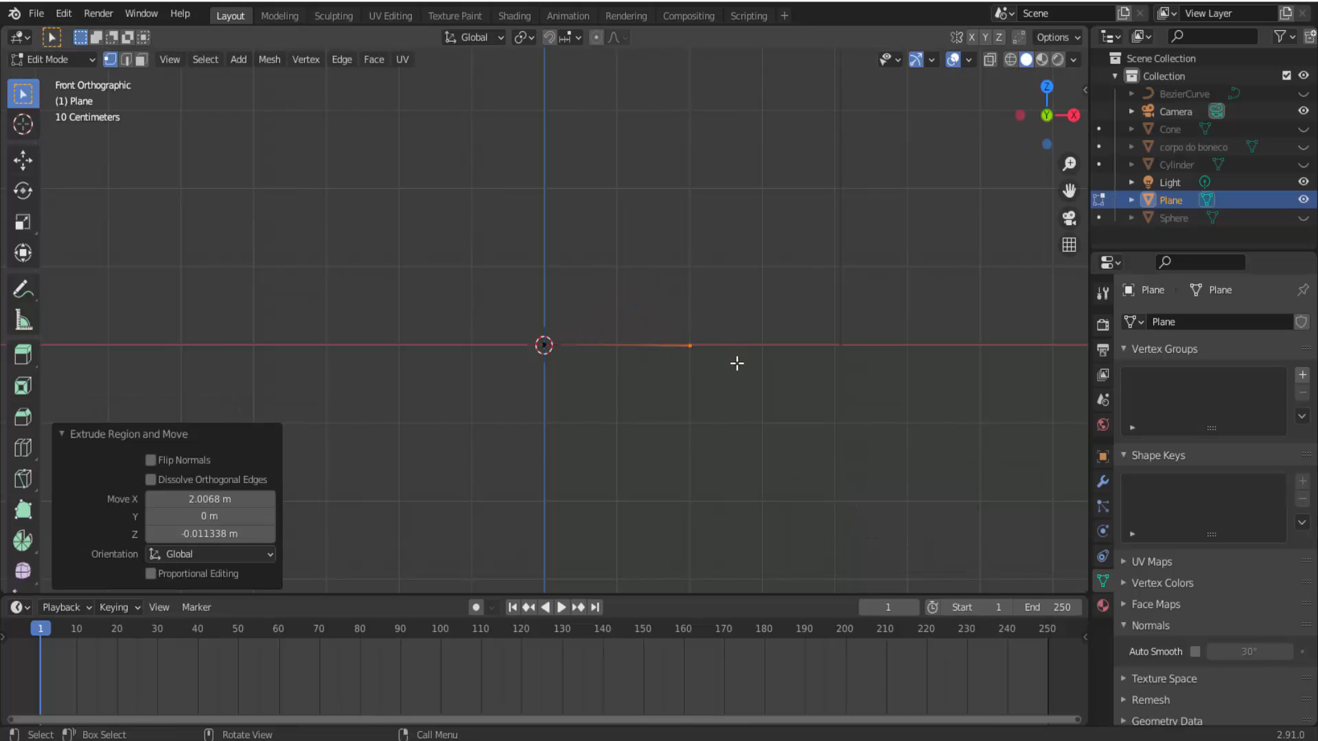
pyautogui.press('e')
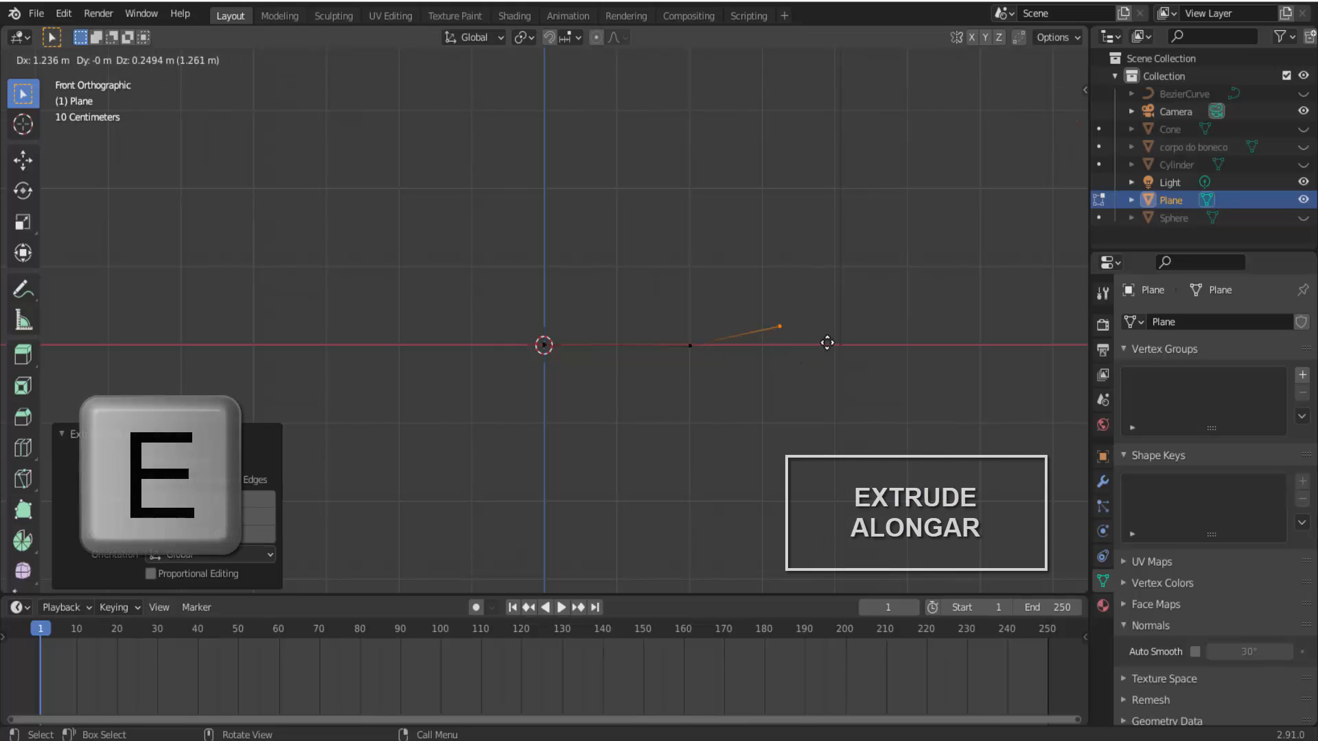
pyautogui.click(841, 344)
# From the arm's end vertex, extrude the first segment of an upper finger and a three-segment lower finger.
pyautogui.press('e')
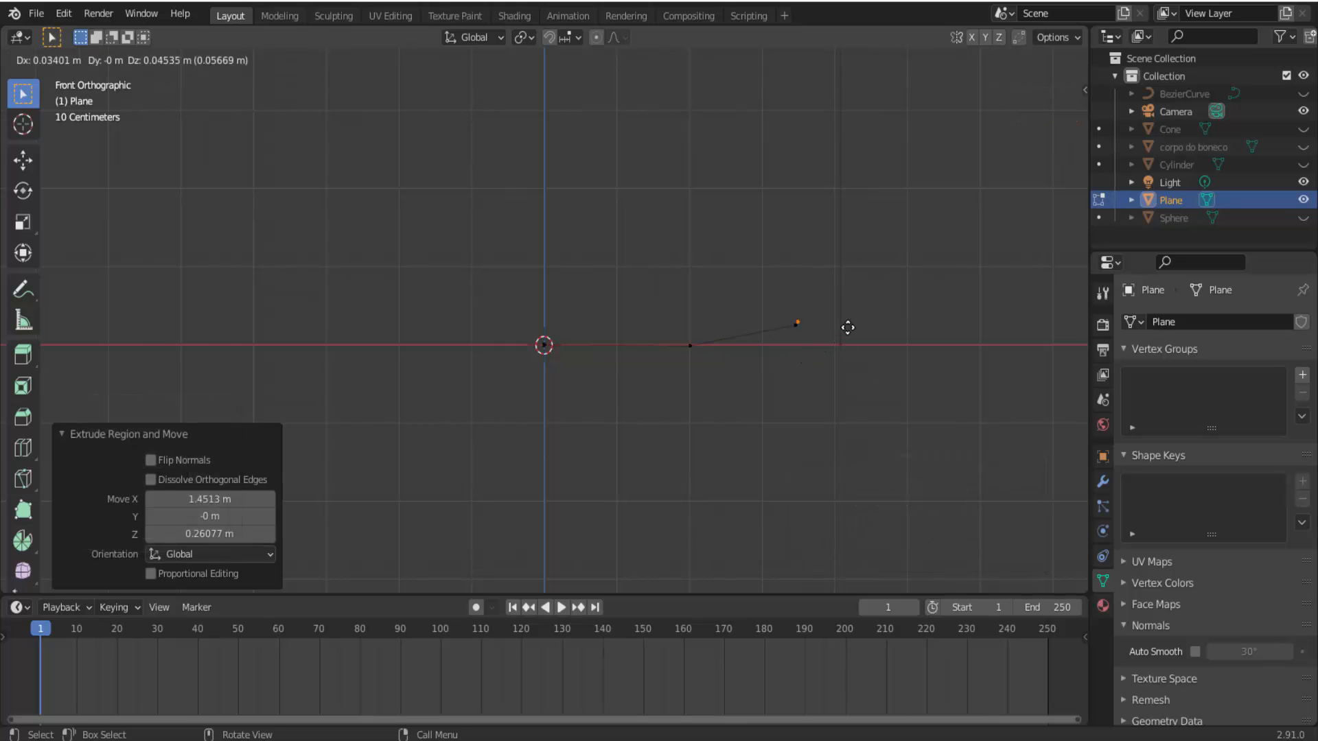
pyautogui.click(882, 284)
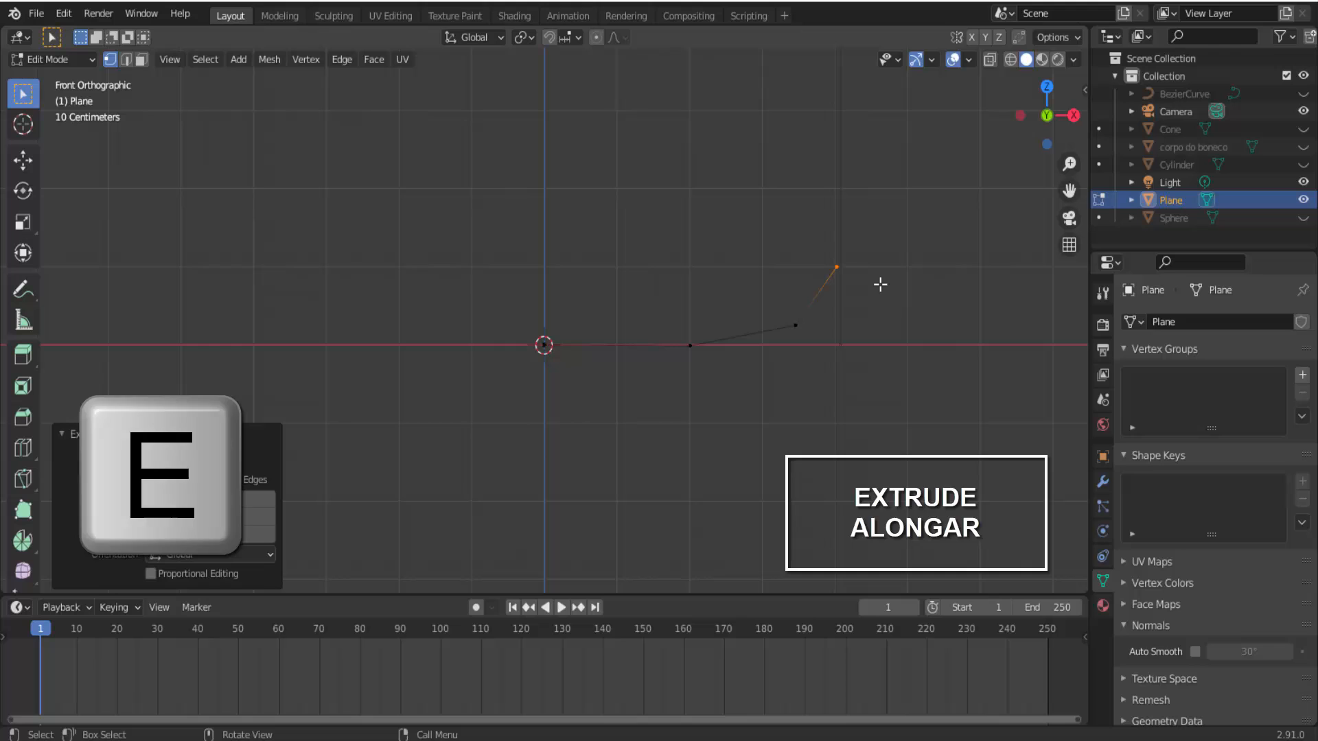
pyautogui.click(797, 328)
pyautogui.press('e')
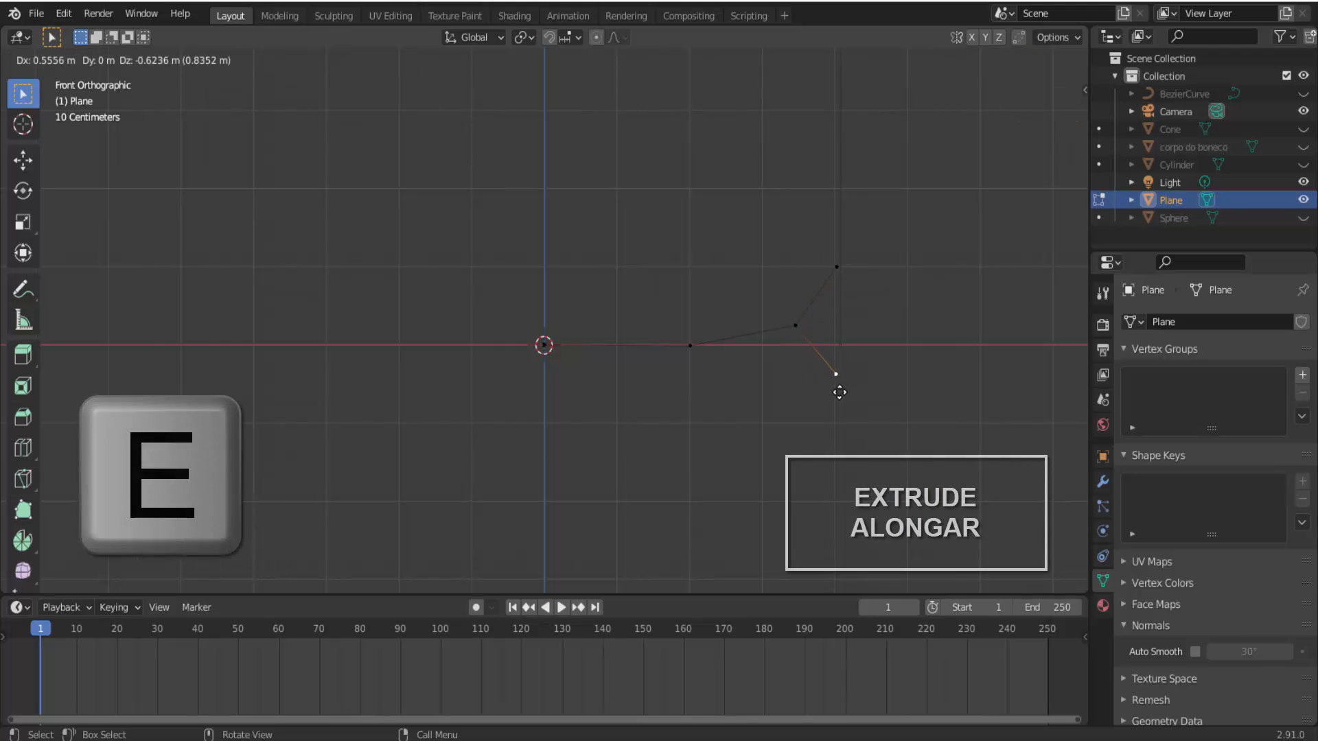
pyautogui.click(839, 389)
pyautogui.press('e')
pyautogui.click(905, 386)
pyautogui.press('e')
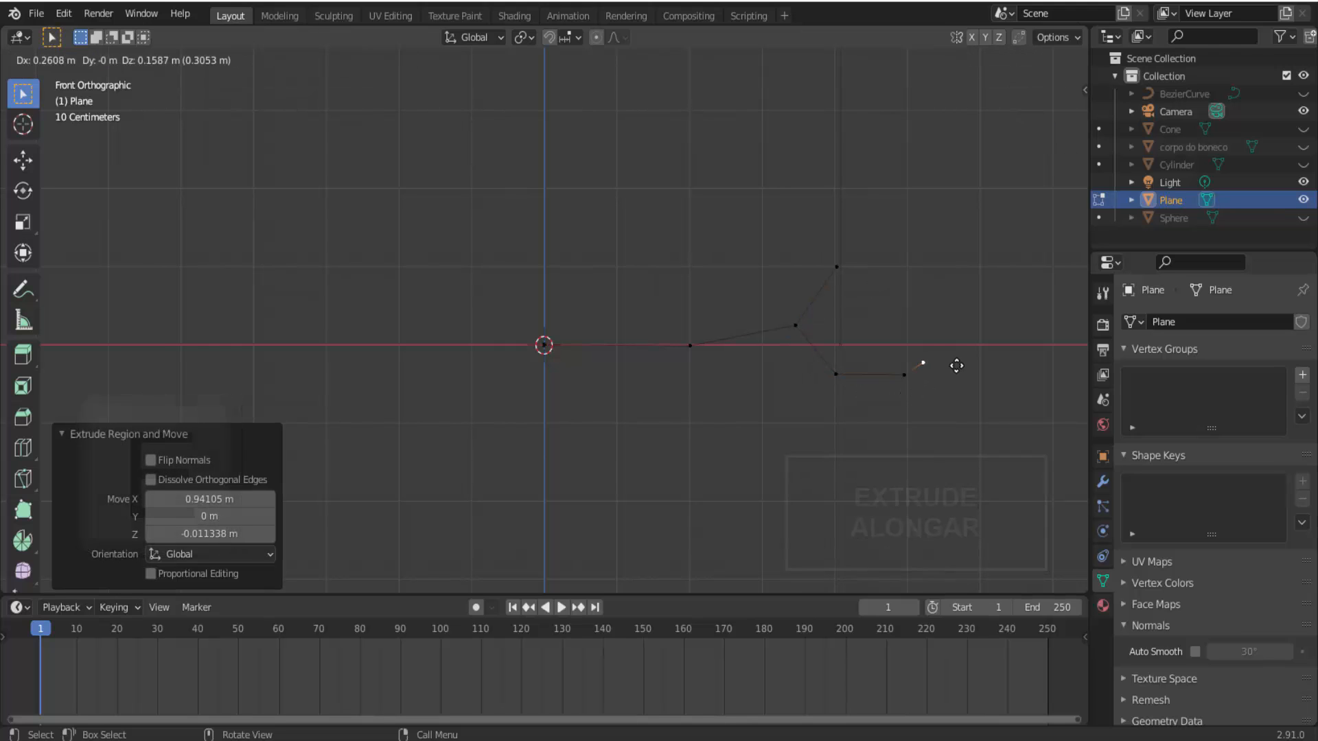
pyautogui.click(964, 363)
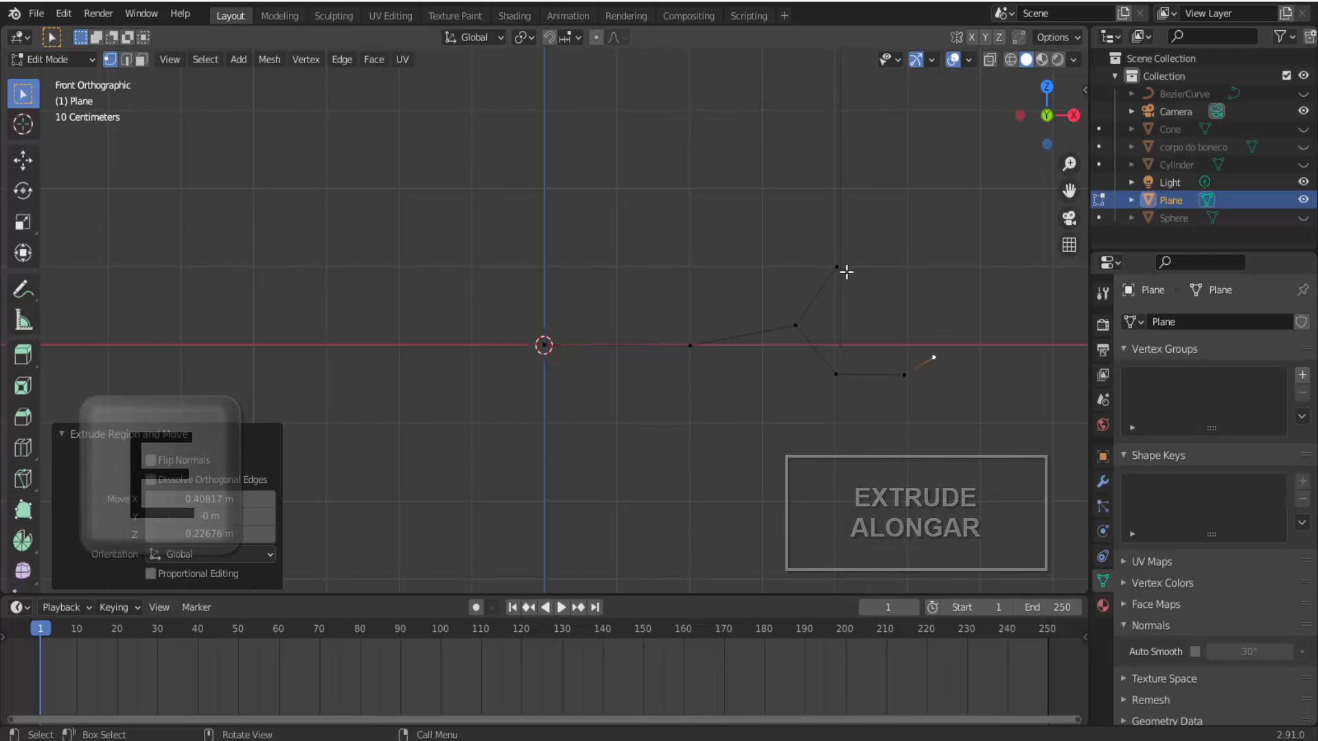
# Extend the upper finger by about 0.6 m along X and extrude a middle finger about 0.9 m from the wrist vertex.
pyautogui.press('e')
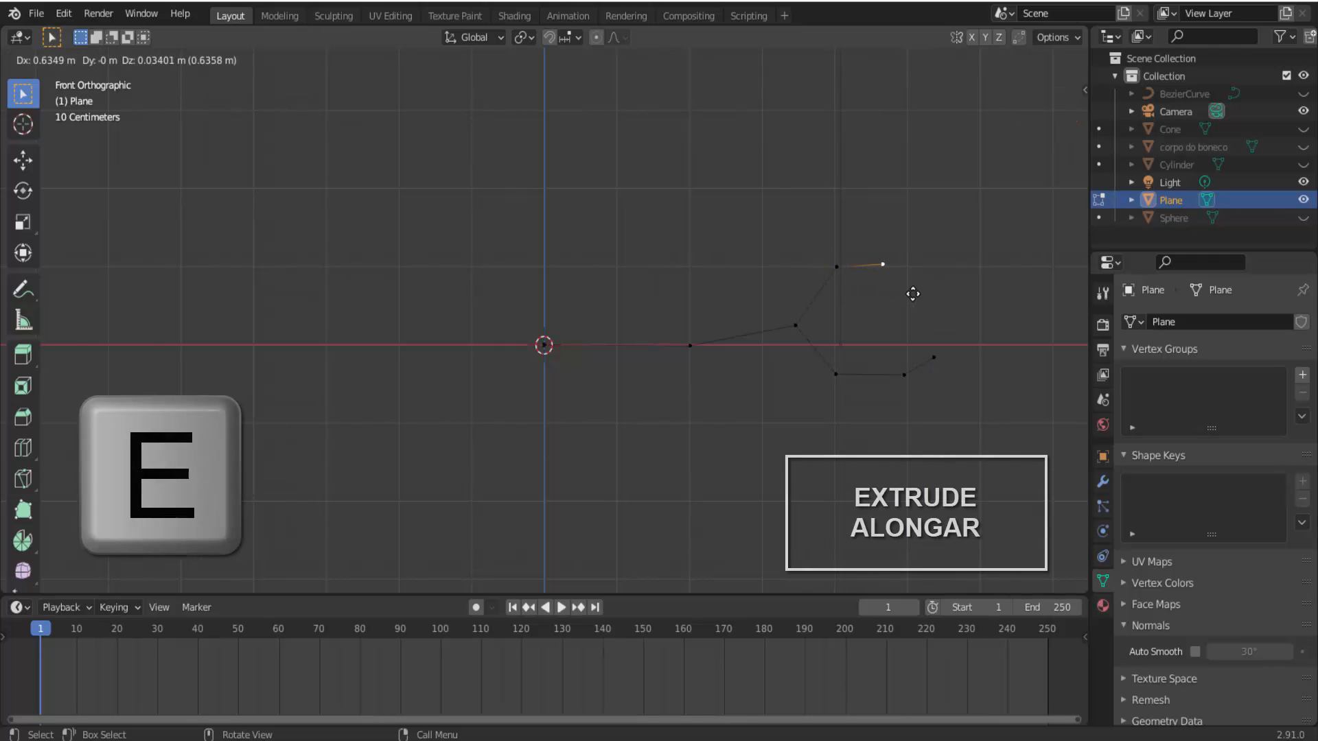
pyautogui.click(910, 295)
pyautogui.press('e')
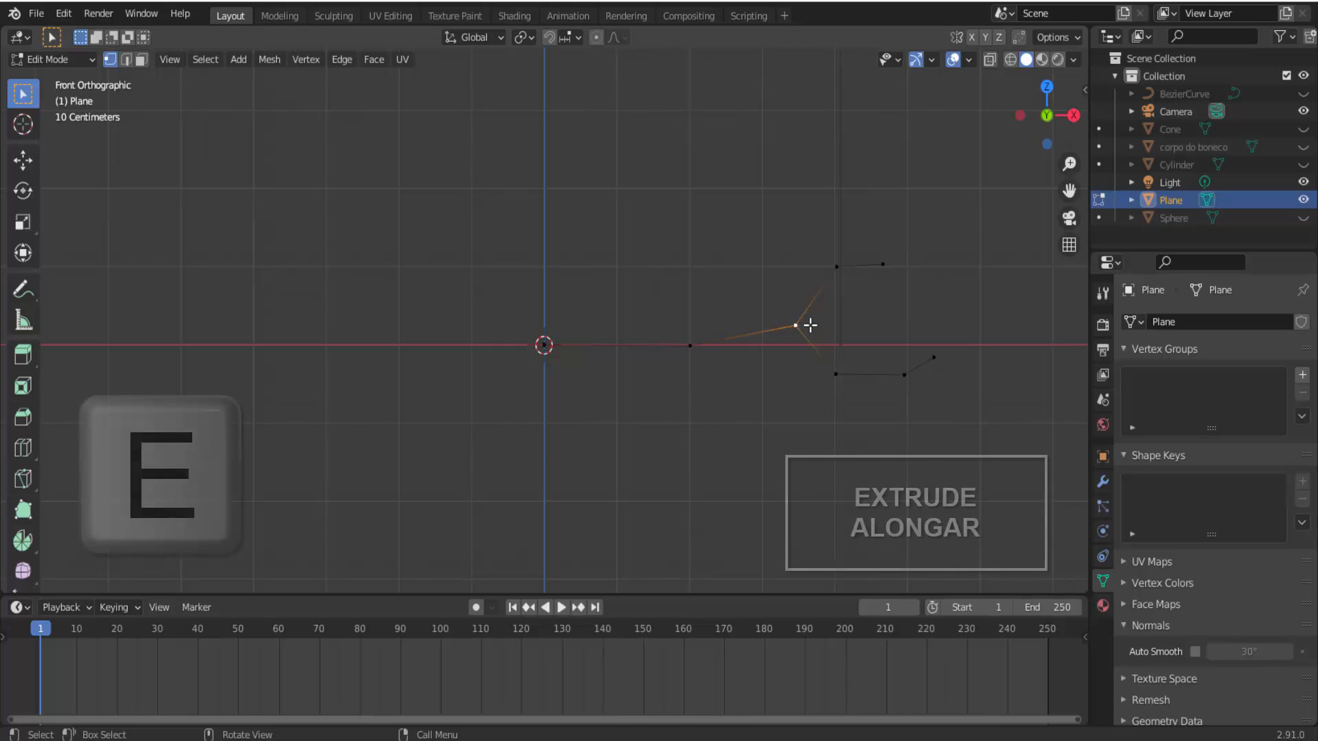
pyautogui.click(865, 314)
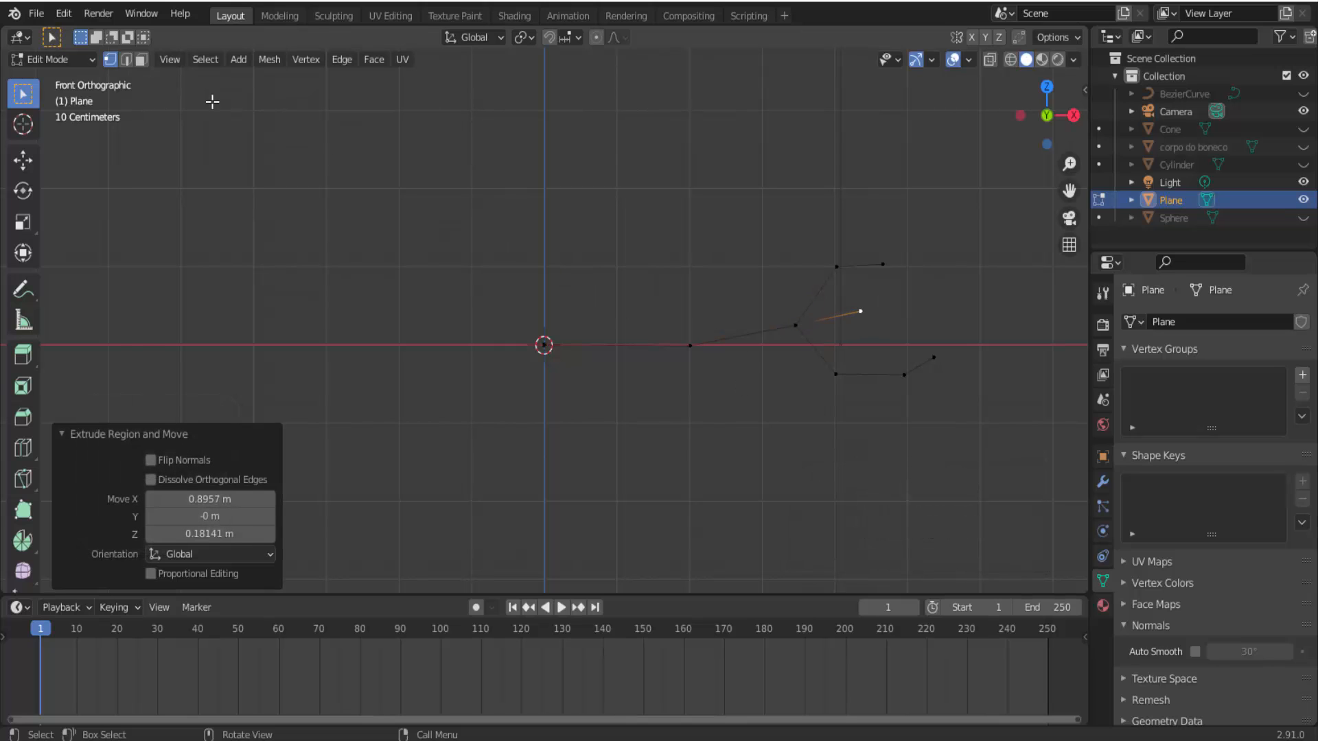
# Return to Object Mode and convert the arm mesh to a curve.
pyautogui.click(52, 59)
pyautogui.click(72, 81)
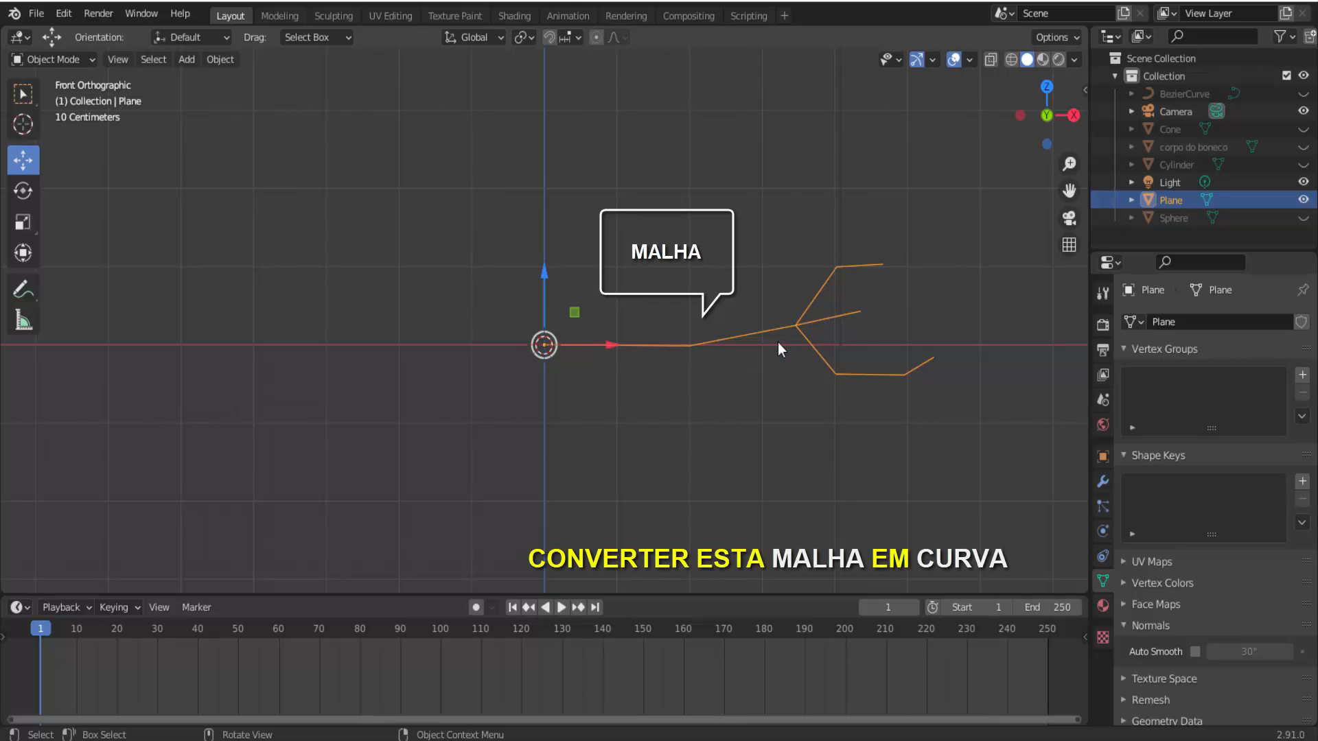
pyautogui.click(220, 60)
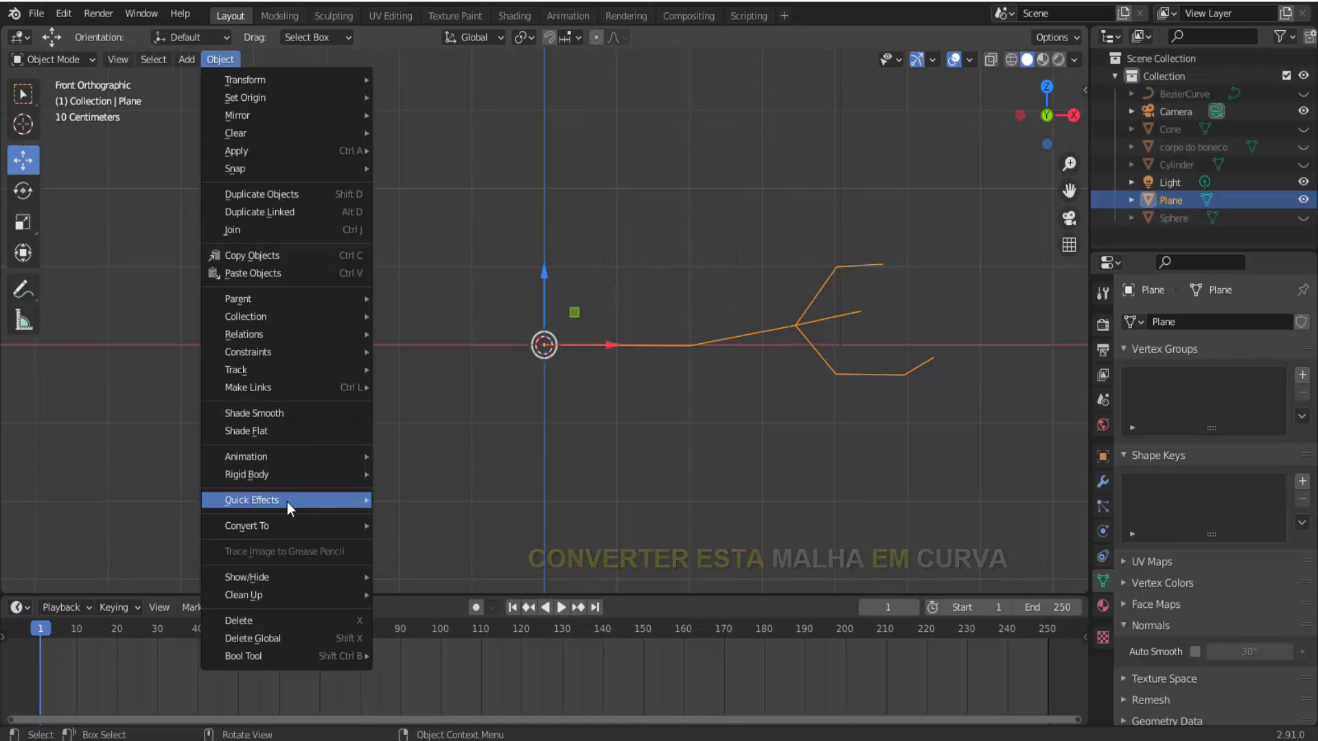
pyautogui.moveTo(286, 525)
pyautogui.click(397, 525)
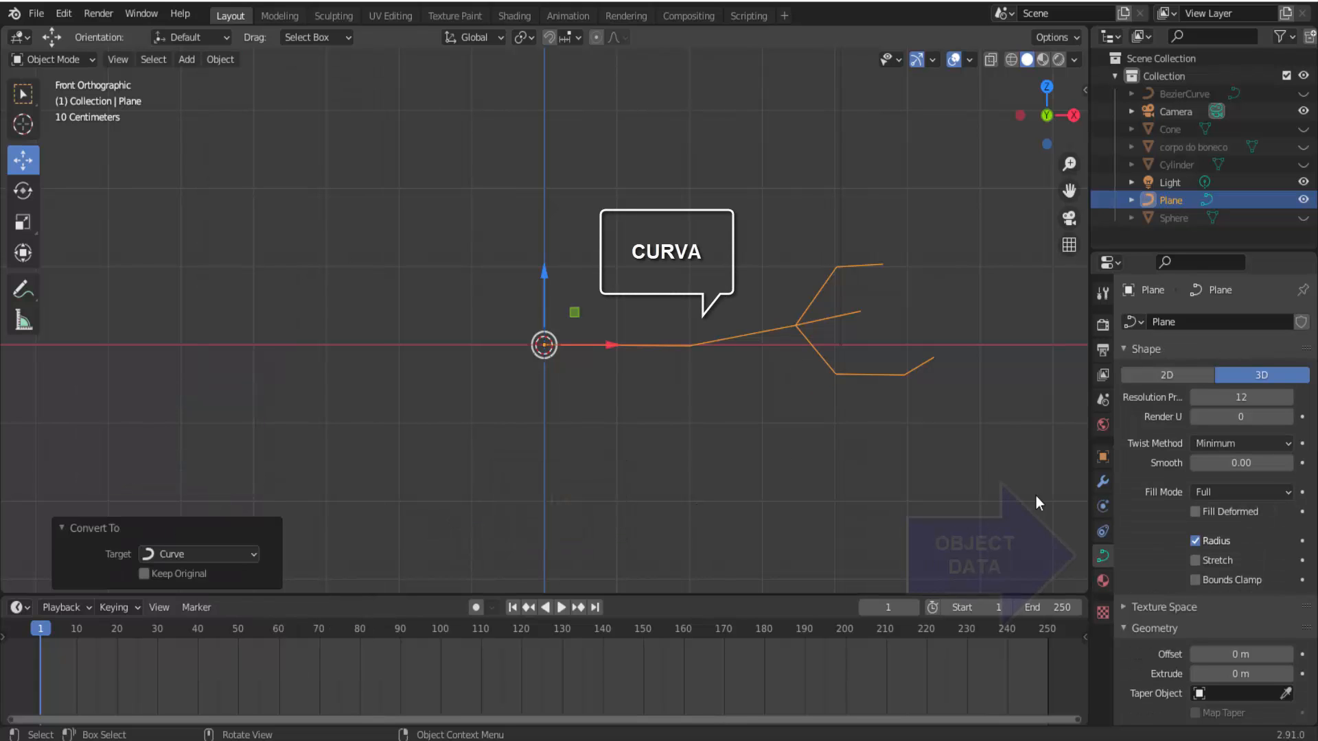
# Set the arm curve's round bevel depth to 0.04 m and enable Fill Caps.
pyautogui.scroll(-6, 1145, 520)
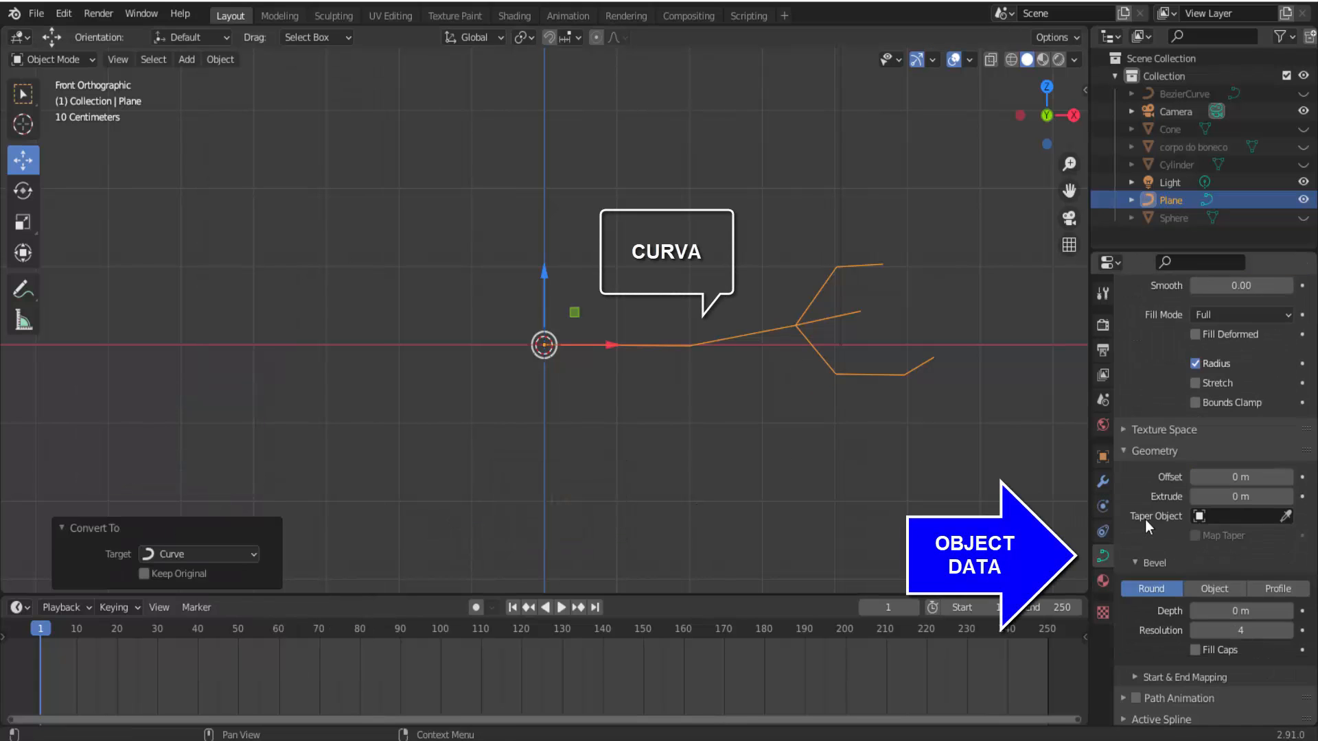
pyautogui.scroll(-4, 1145, 520)
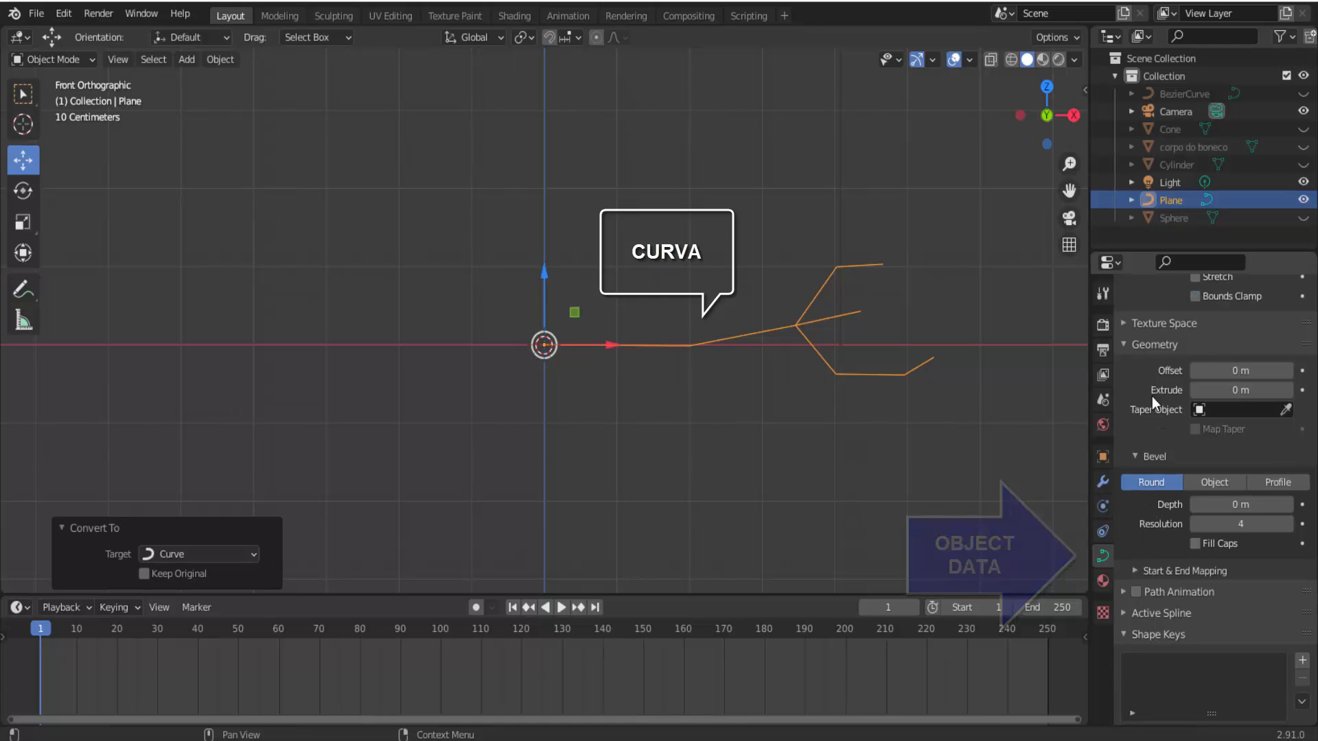
pyautogui.click(1289, 506)
pyautogui.click(1288, 506)
pyautogui.click(1288, 506)
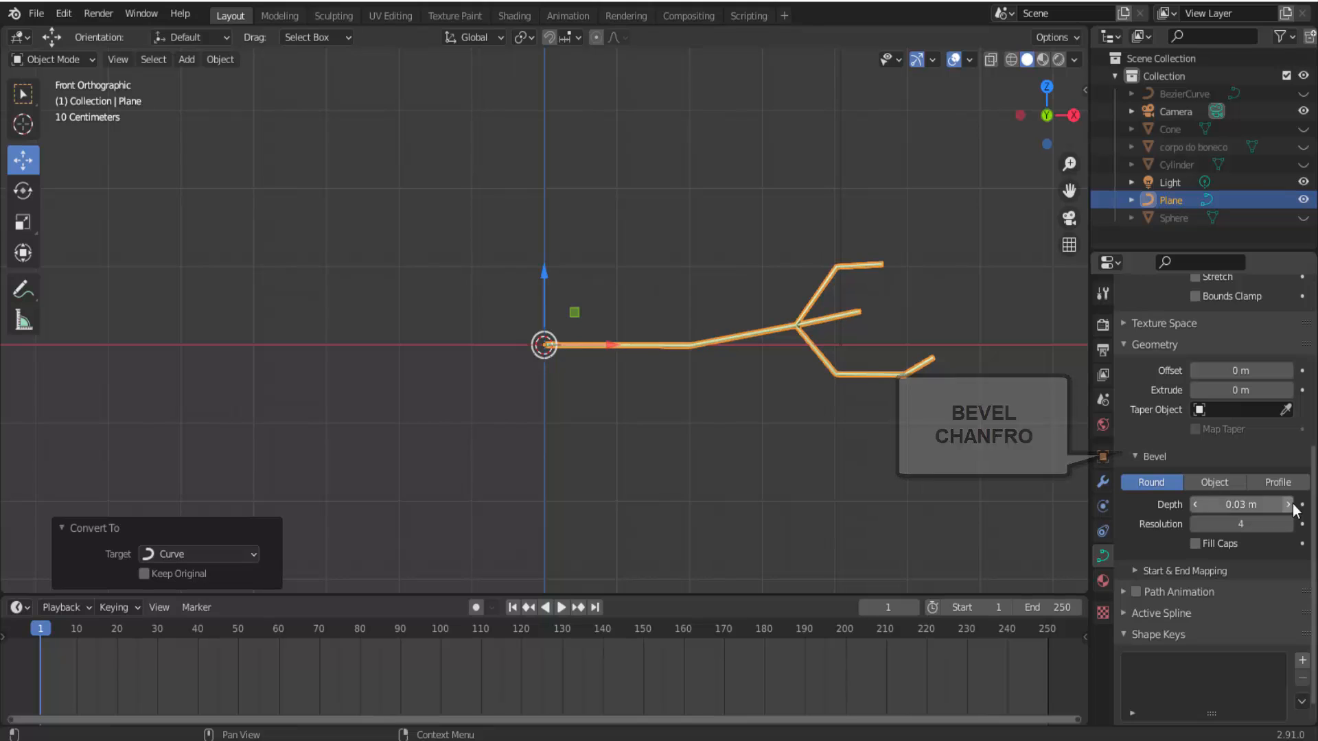
pyautogui.click(1289, 506)
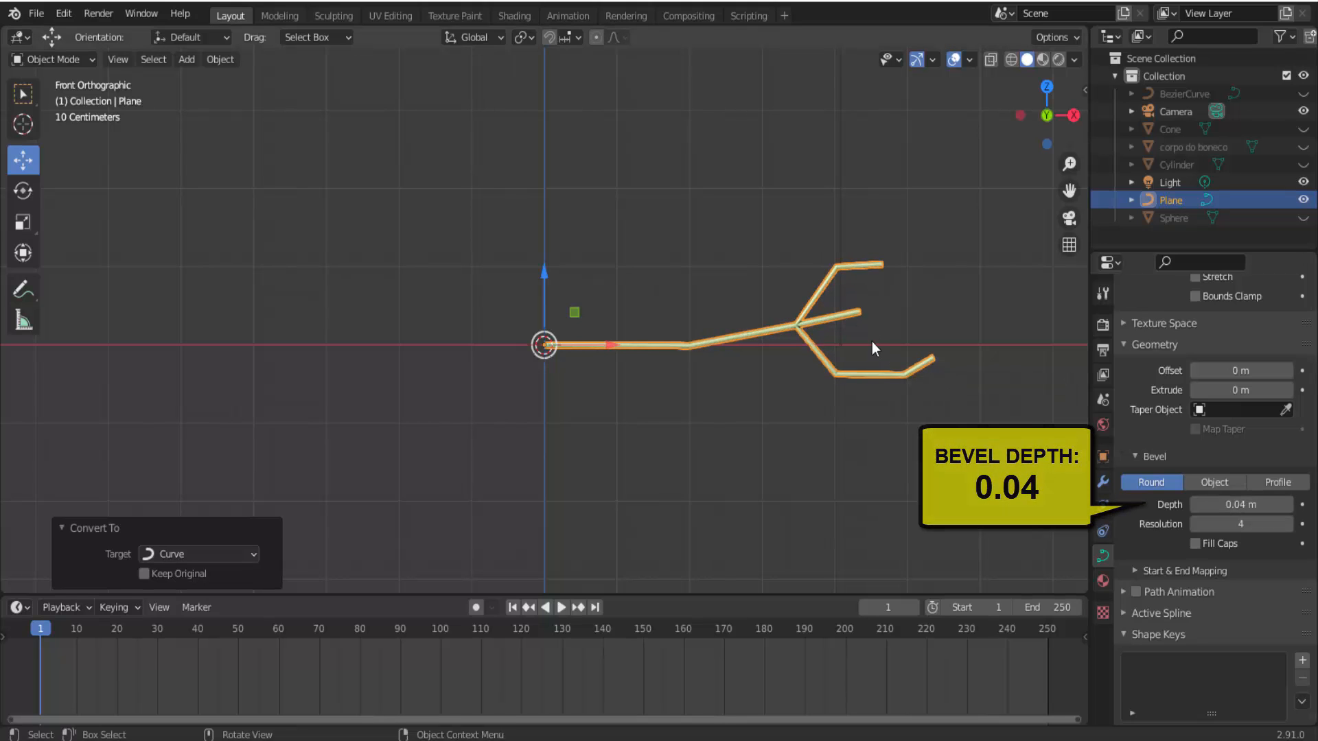
pyautogui.click(1195, 543)
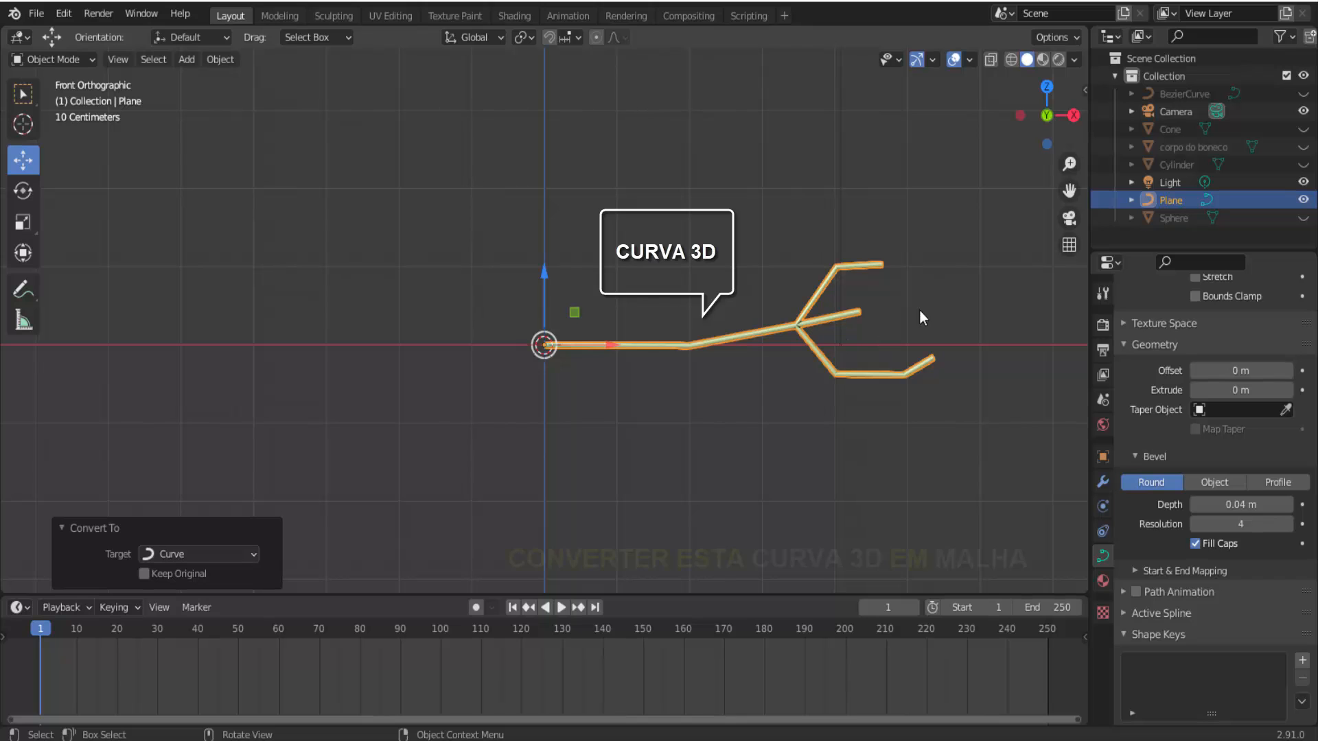
# Convert the bevelled arm curve back to a mesh.
pyautogui.click(221, 60)
pyautogui.moveTo(291, 528)
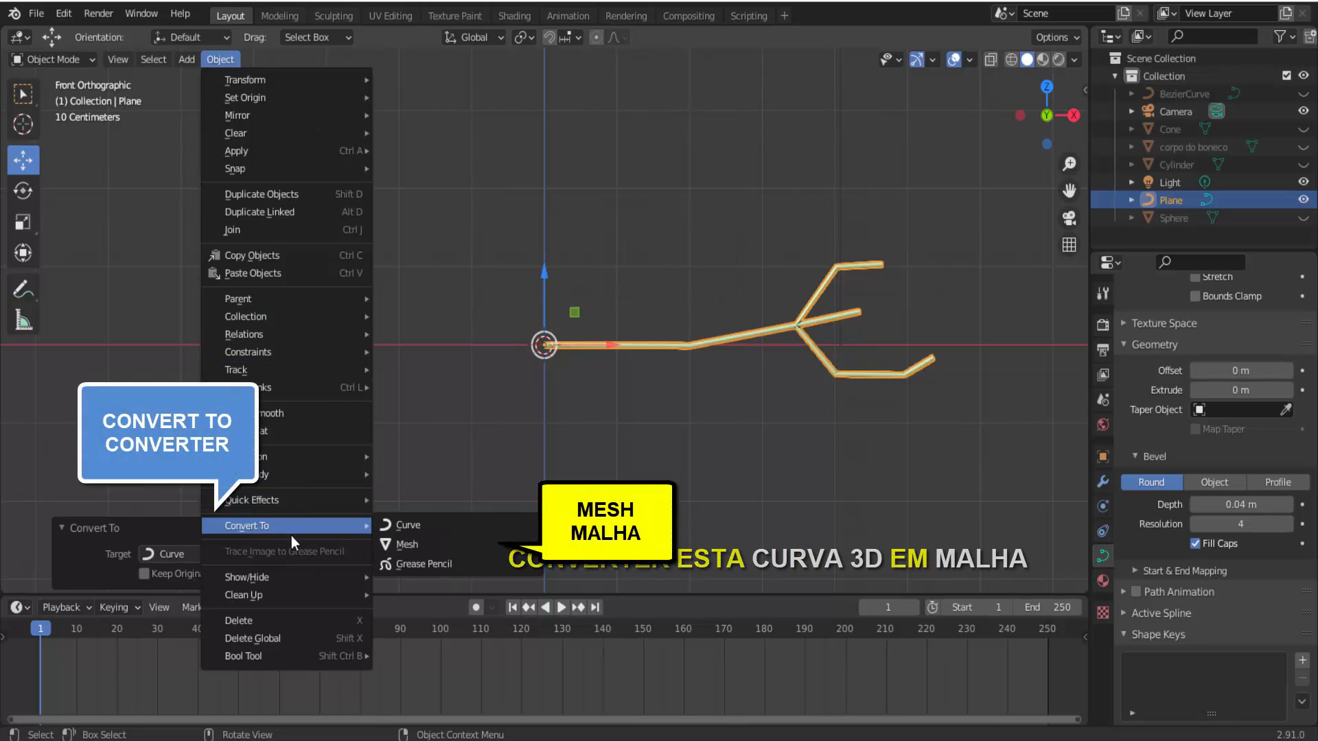
pyautogui.click(446, 546)
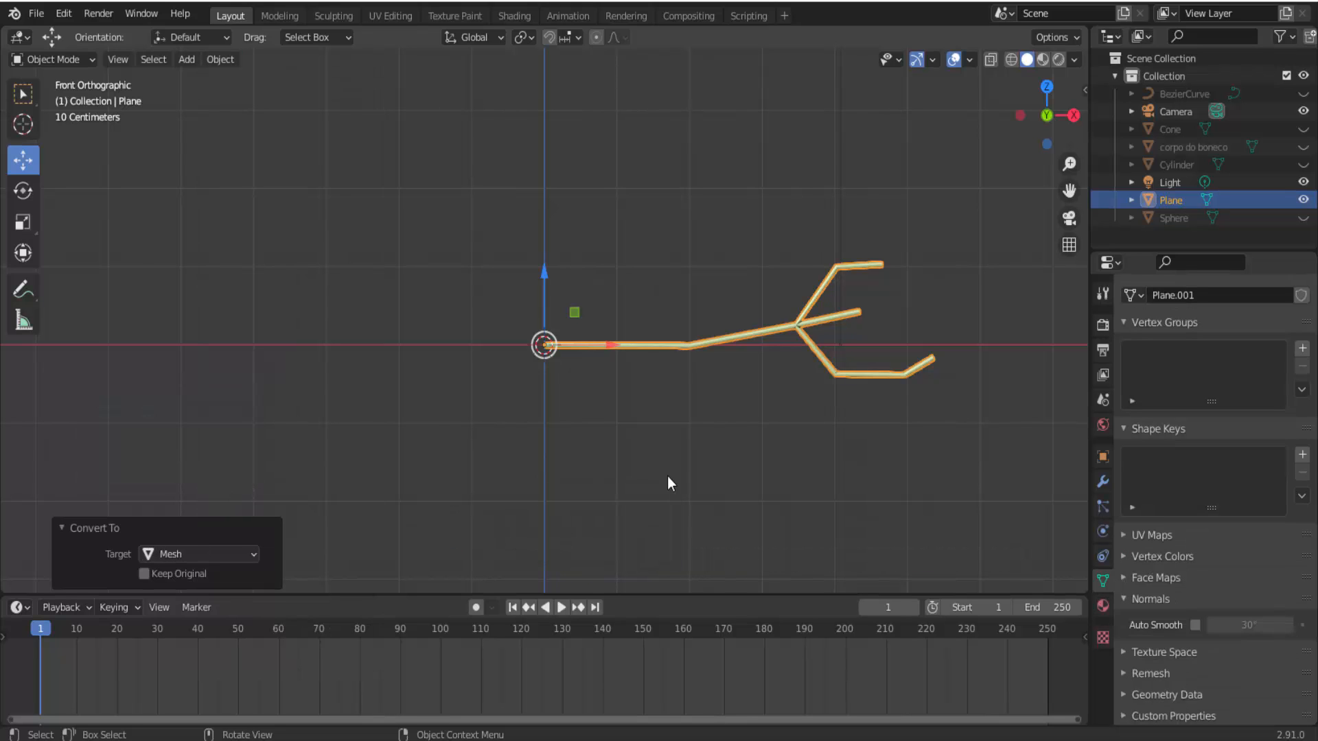
# Unhide all the hidden parts of the doll.
pyautogui.scroll(-3, 694, 434)
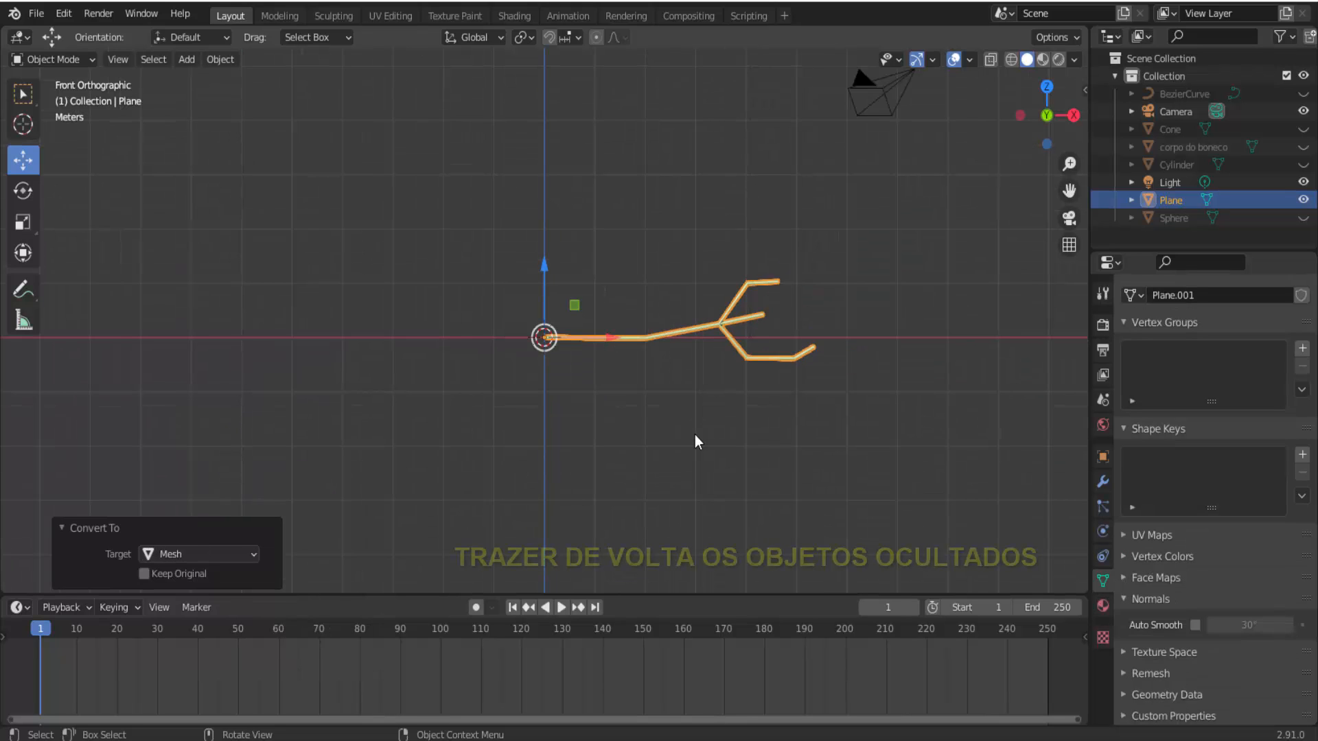
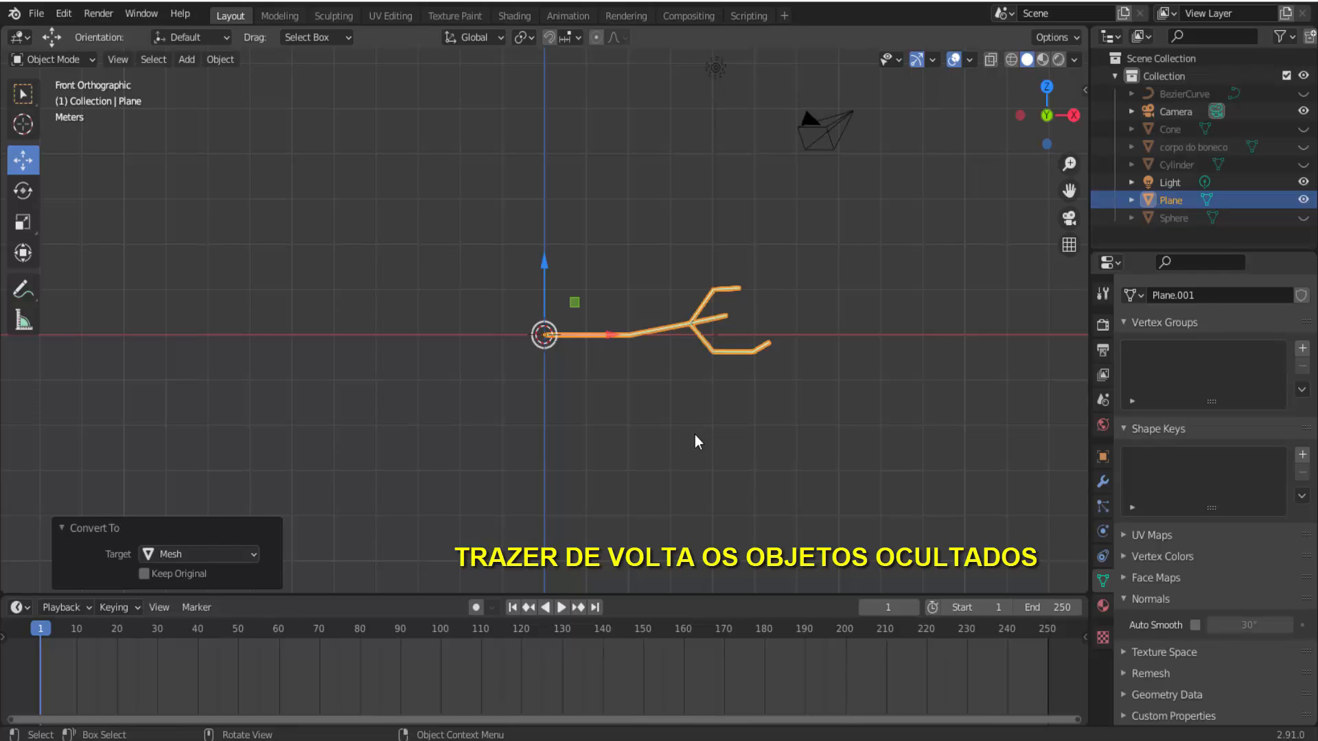
pyautogui.hotkey('alt', 'h')
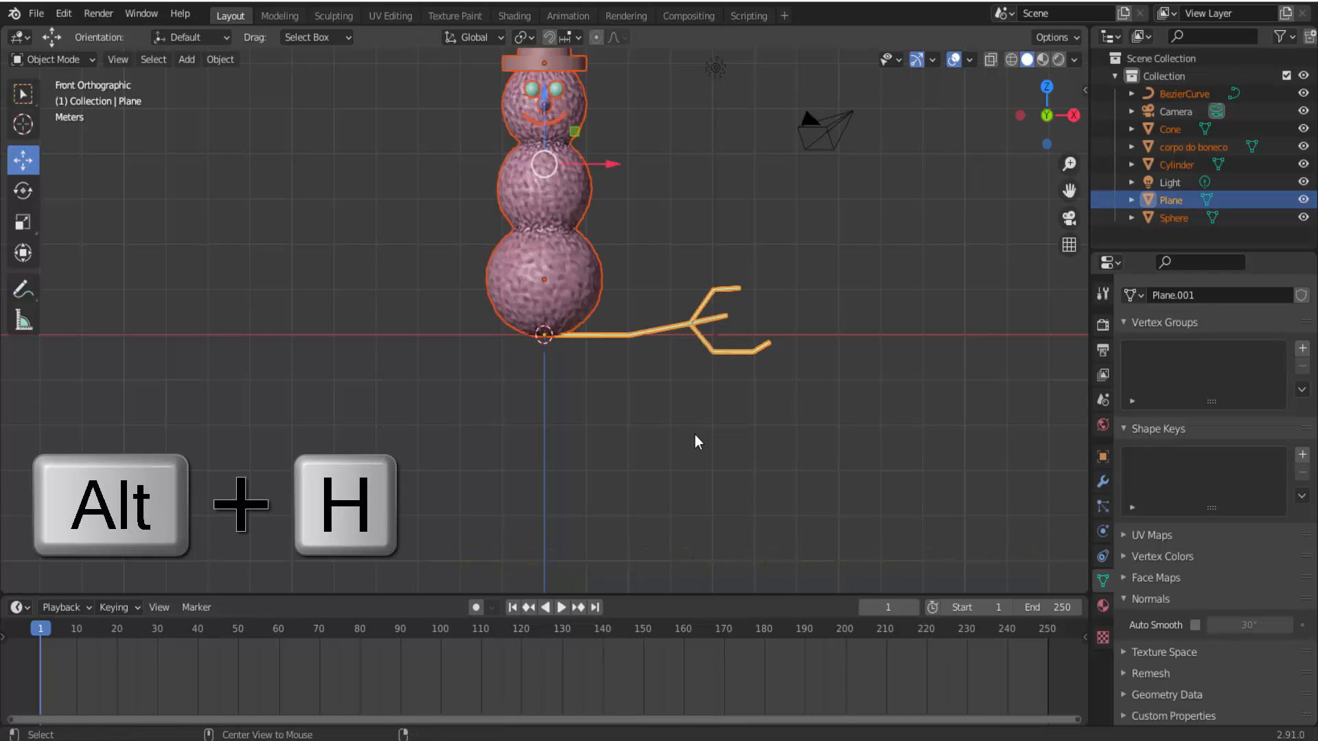
pyautogui.scroll(-1, 695, 434)
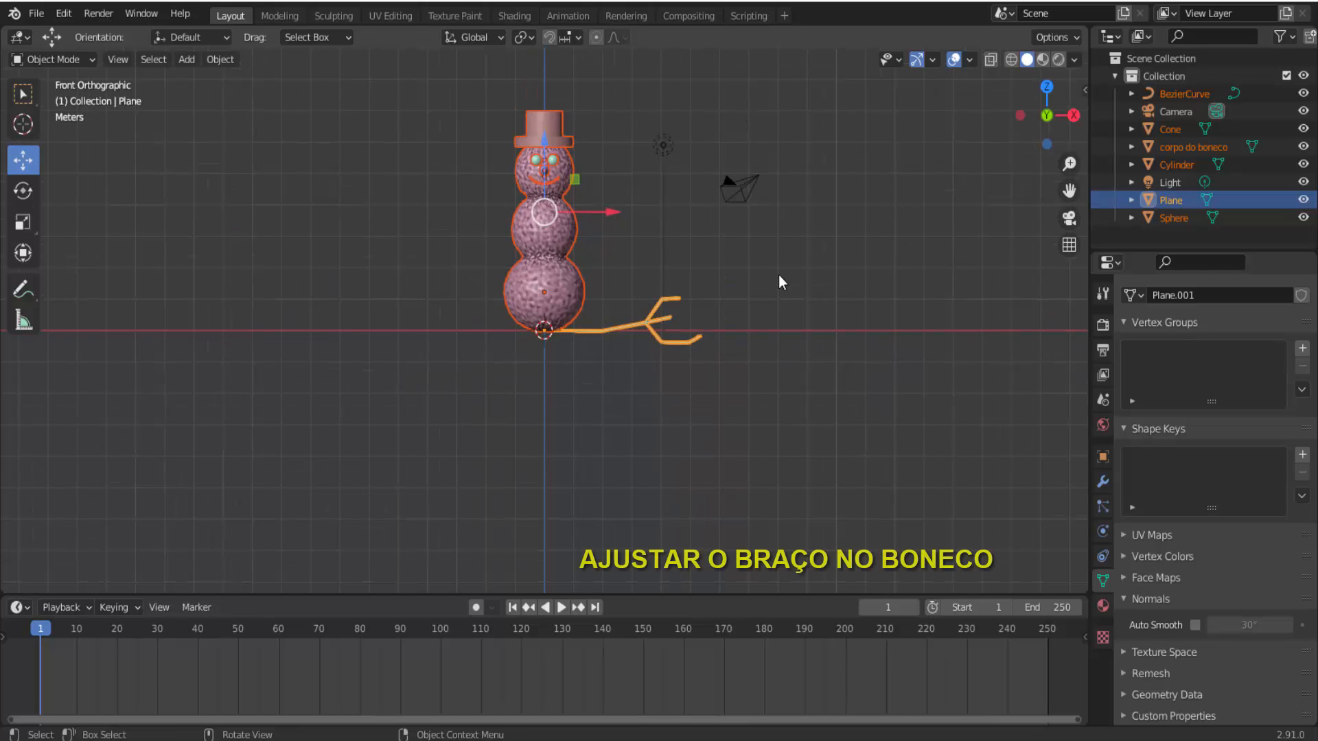
# Select only the arm, raise it along Z to the doll's middle sphere, and scale it to about 0.657.
pyautogui.click(664, 324)
pyautogui.click(664, 324)
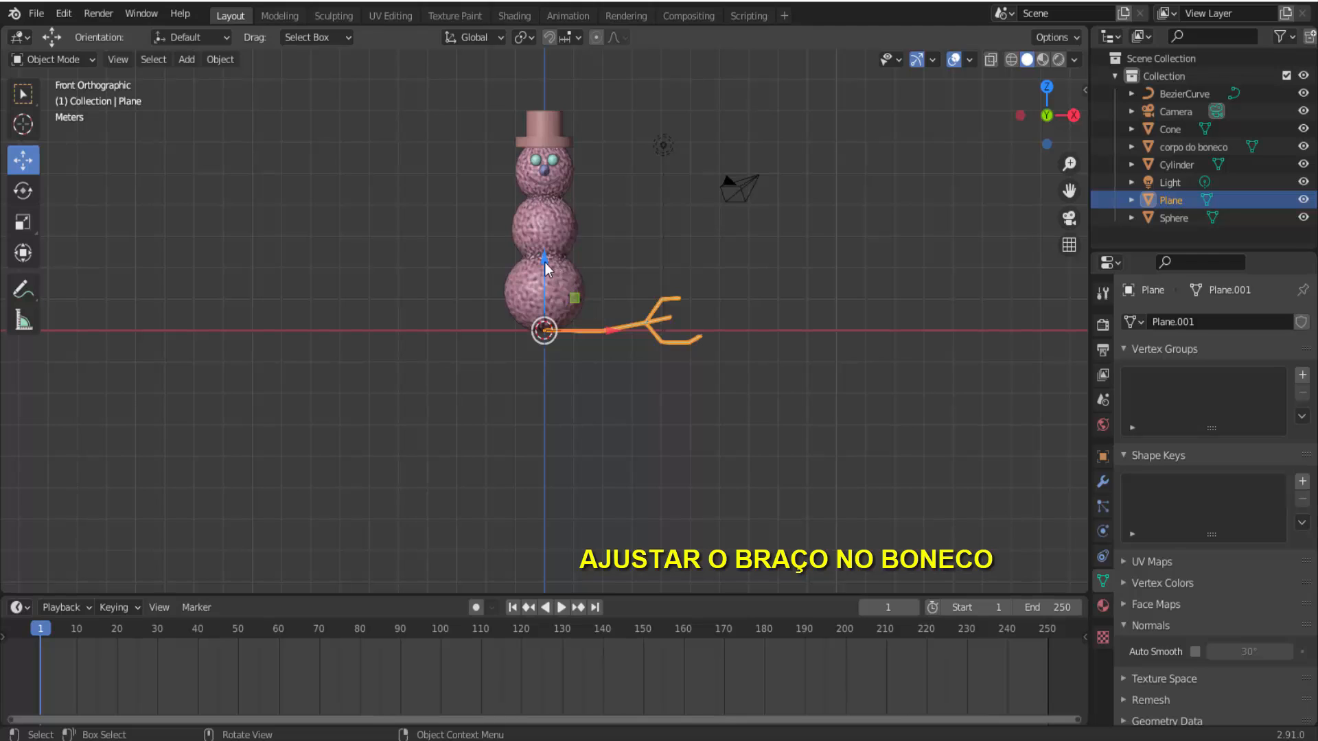
pyautogui.moveTo(545, 268); pyautogui.dragTo(588, 137)
pyautogui.press('s')
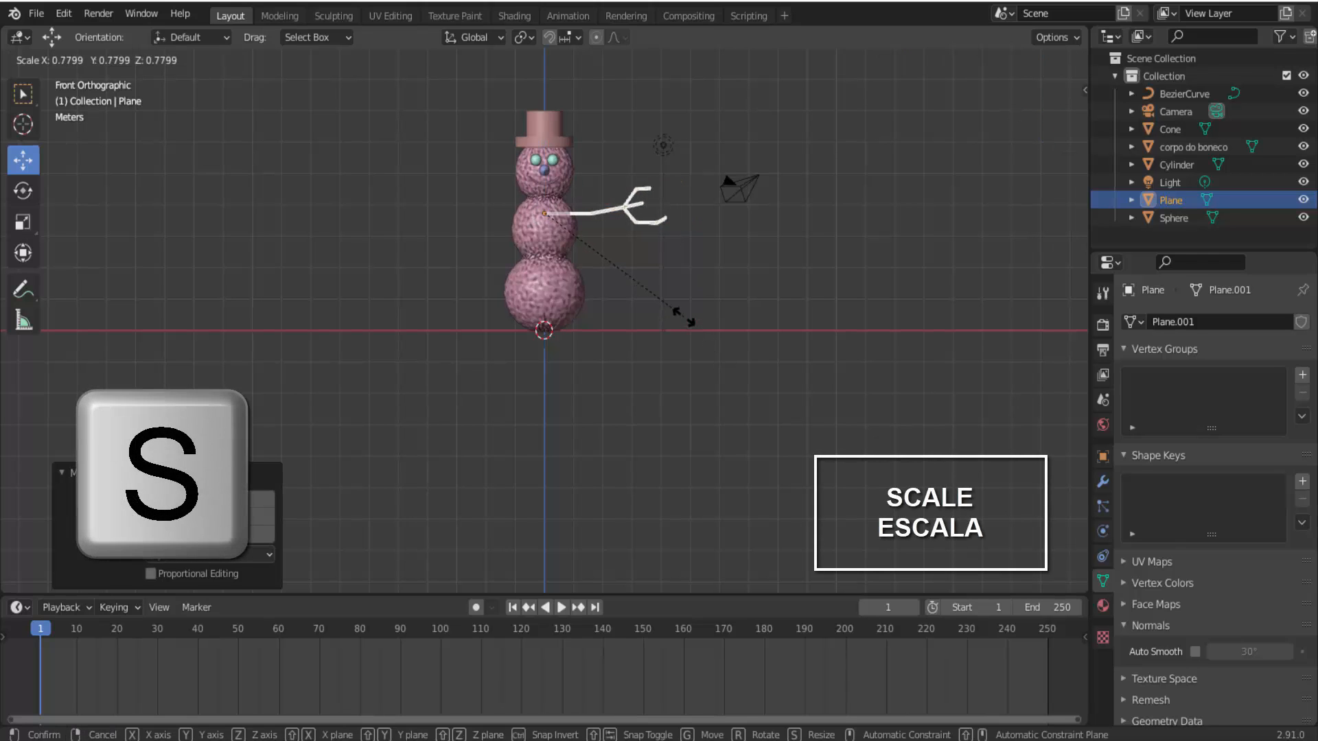
pyautogui.click(667, 296)
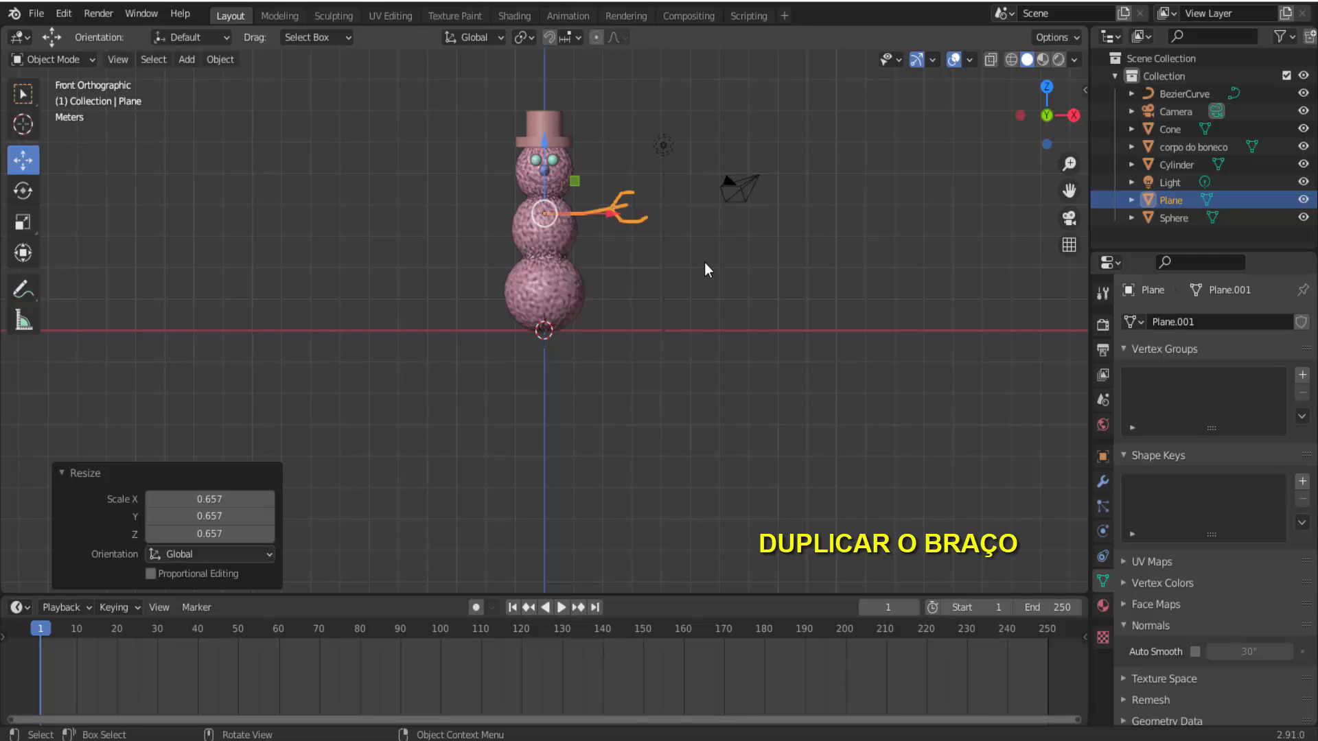
# Duplicate the arm in place and move the copy about -4.97 m along X to the doll's other side.
pyautogui.hotkey('shift', 'd')
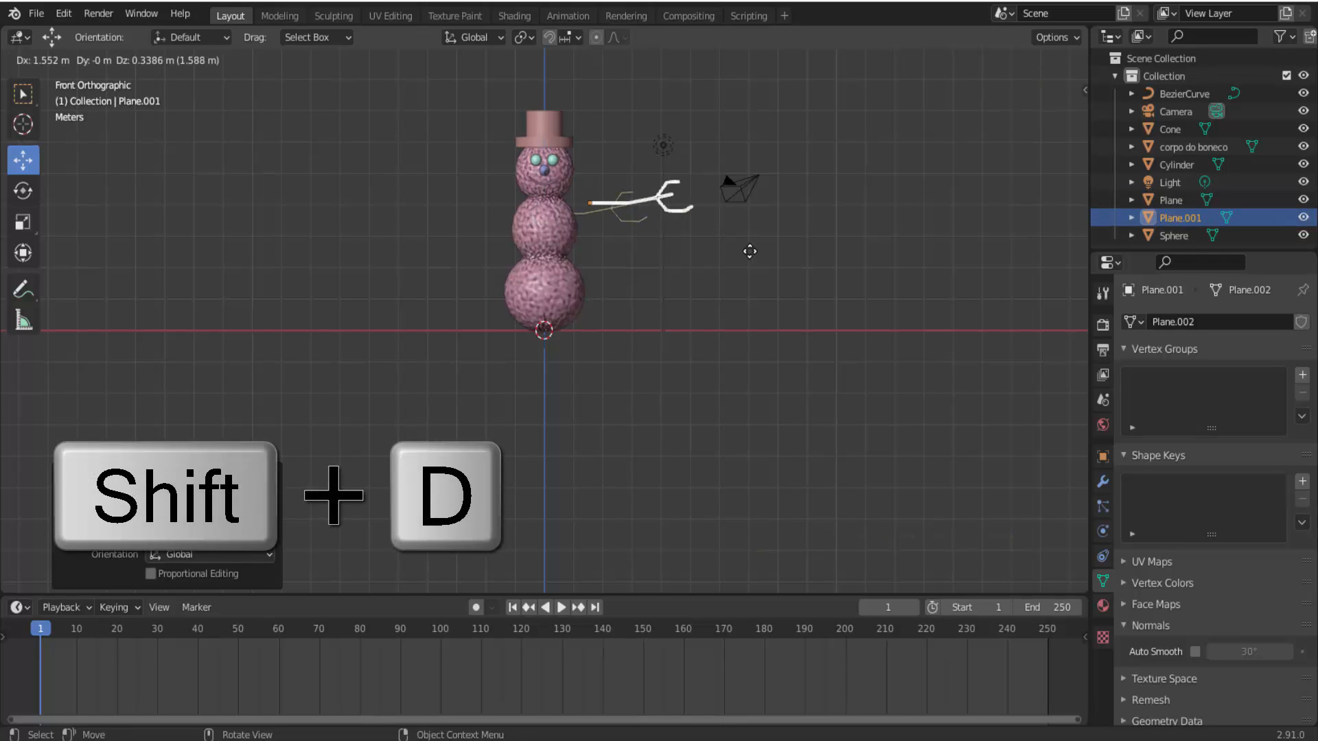
pyautogui.rightClick(750, 252)
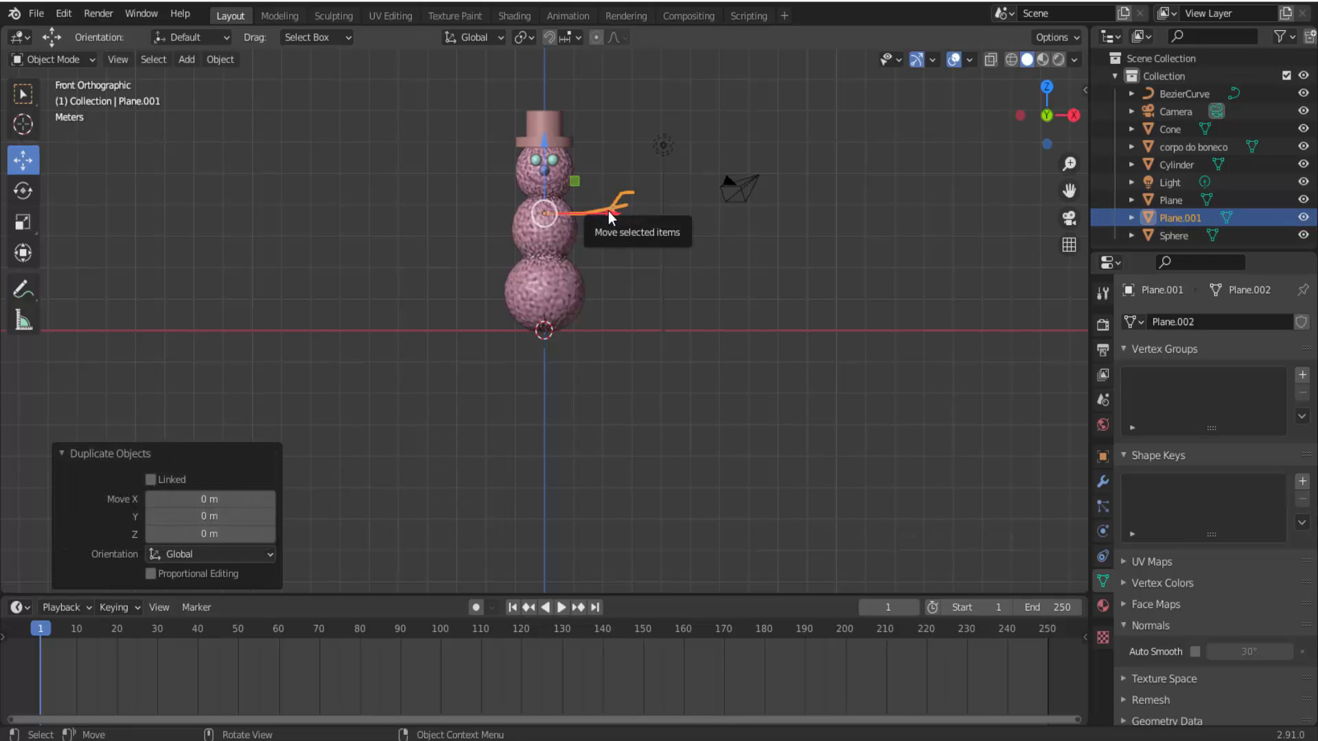
pyautogui.press('g')
pyautogui.press('x')
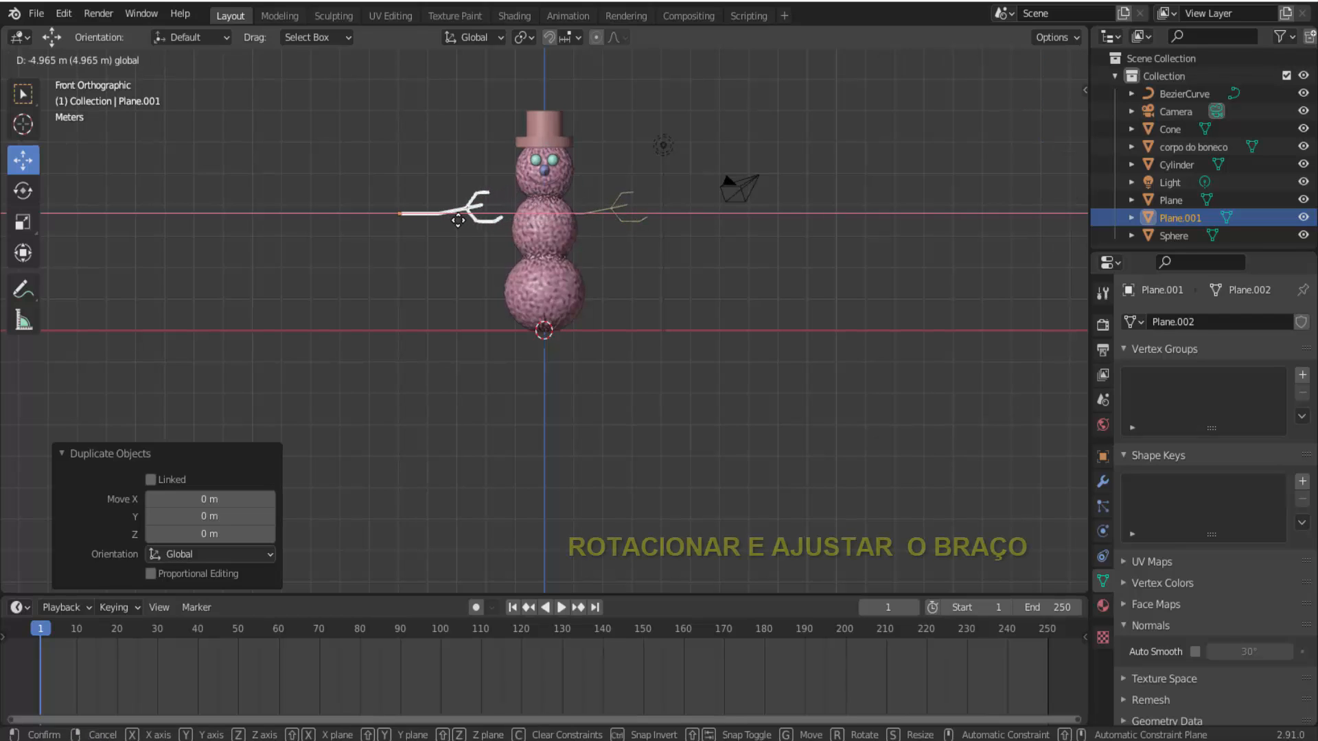
pyautogui.click(459, 229)
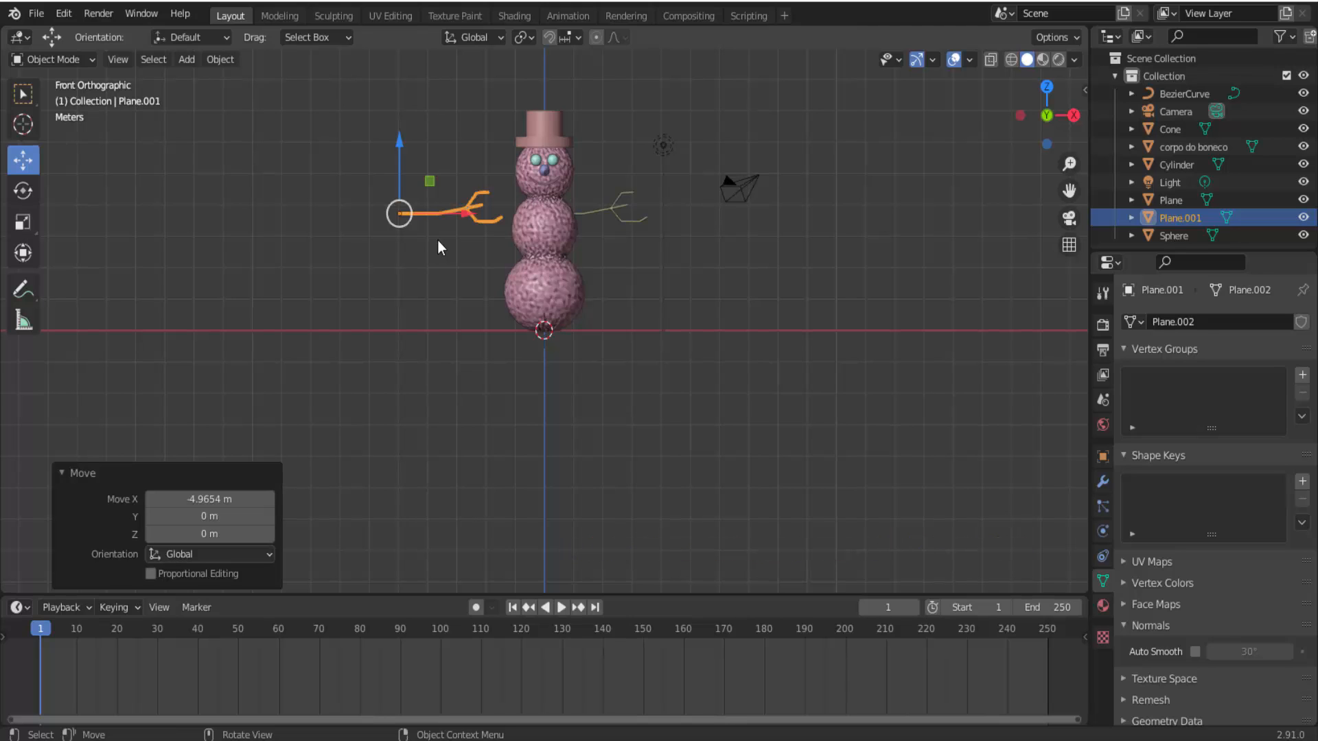
# Rotate the duplicated arm 180° around the global Y axis.
pyautogui.press('r')
pyautogui.write('y')
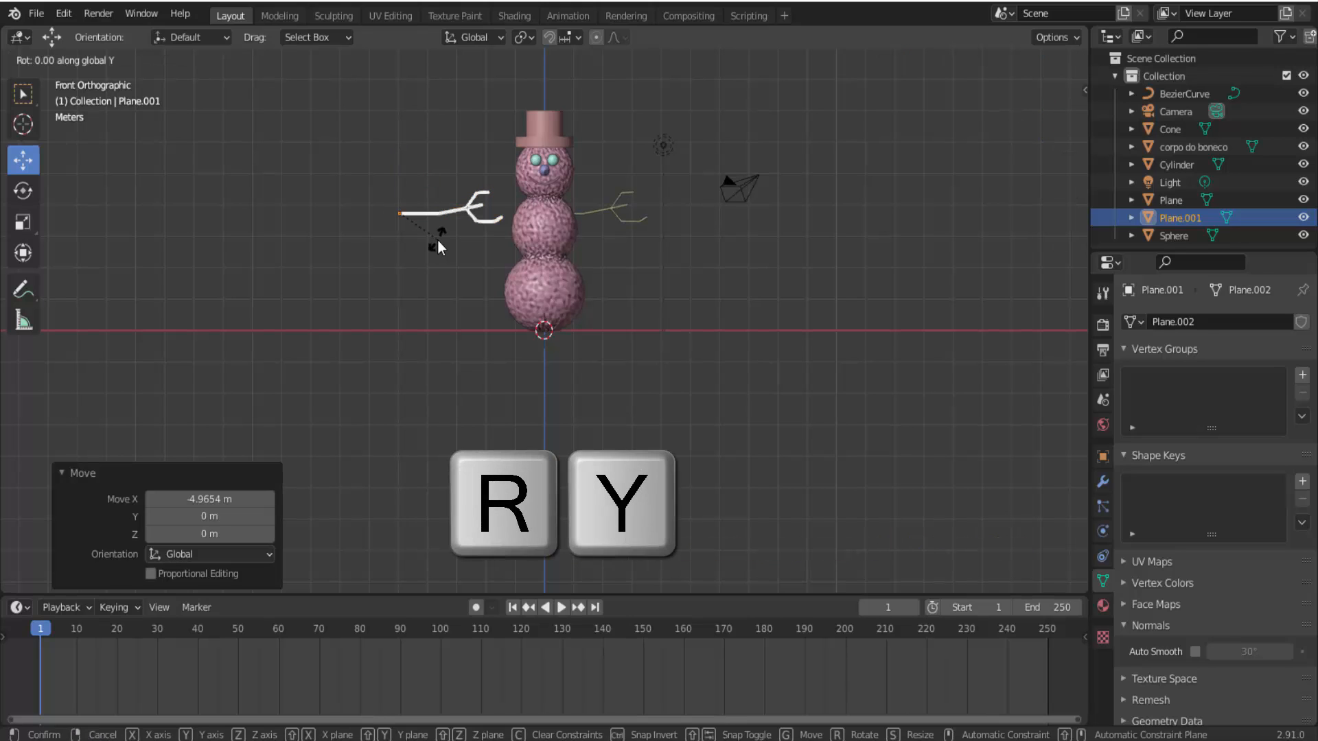
pyautogui.write('180')
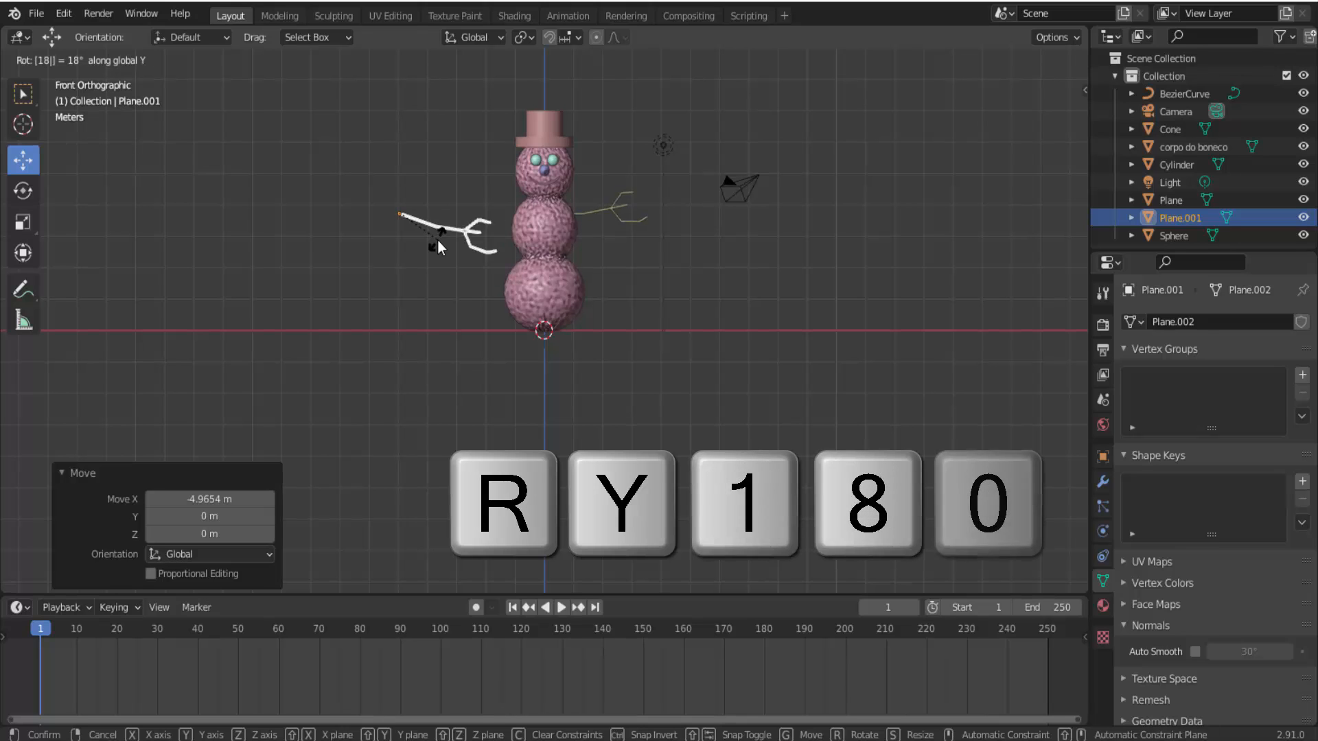
pyautogui.press('Return')
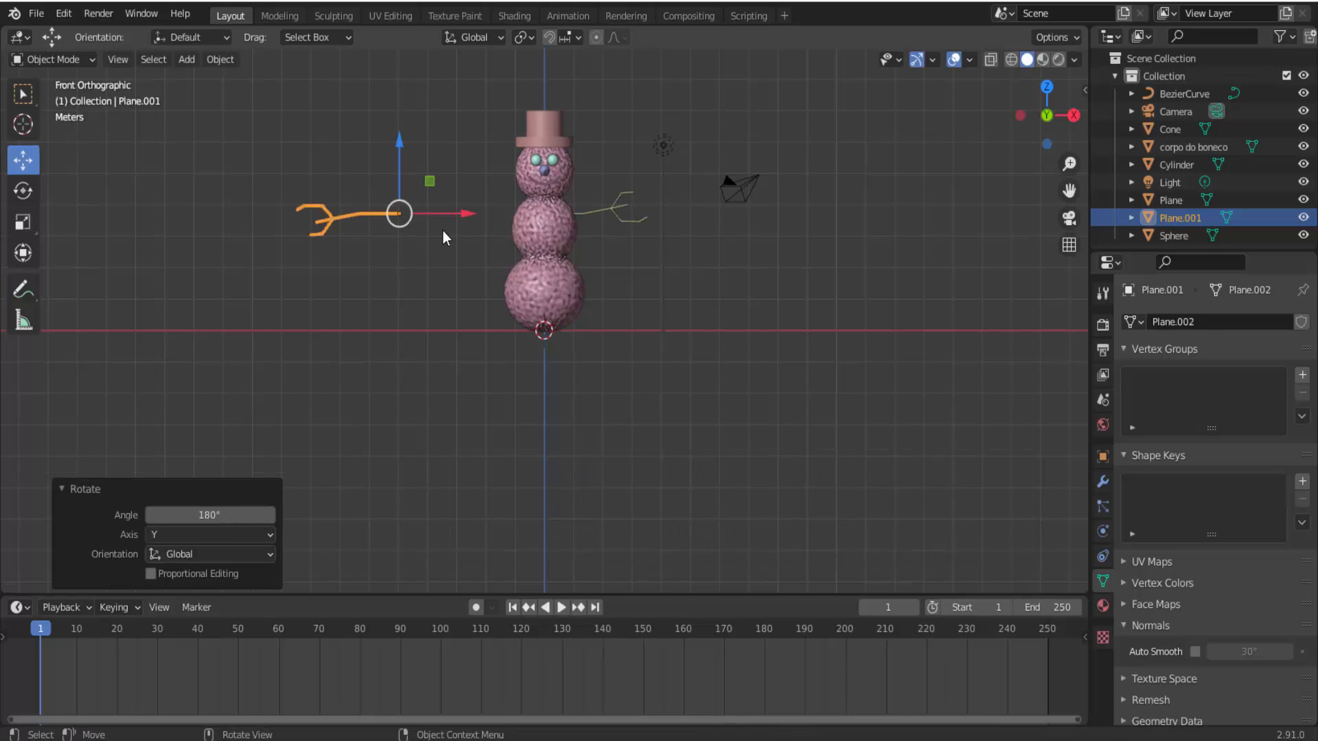
# Move the duplicated arm about 4.46 m along X to the doll's middle sphere and tilt it upward around the Y axis.
pyautogui.moveTo(454, 212); pyautogui.dragTo(587, 233)
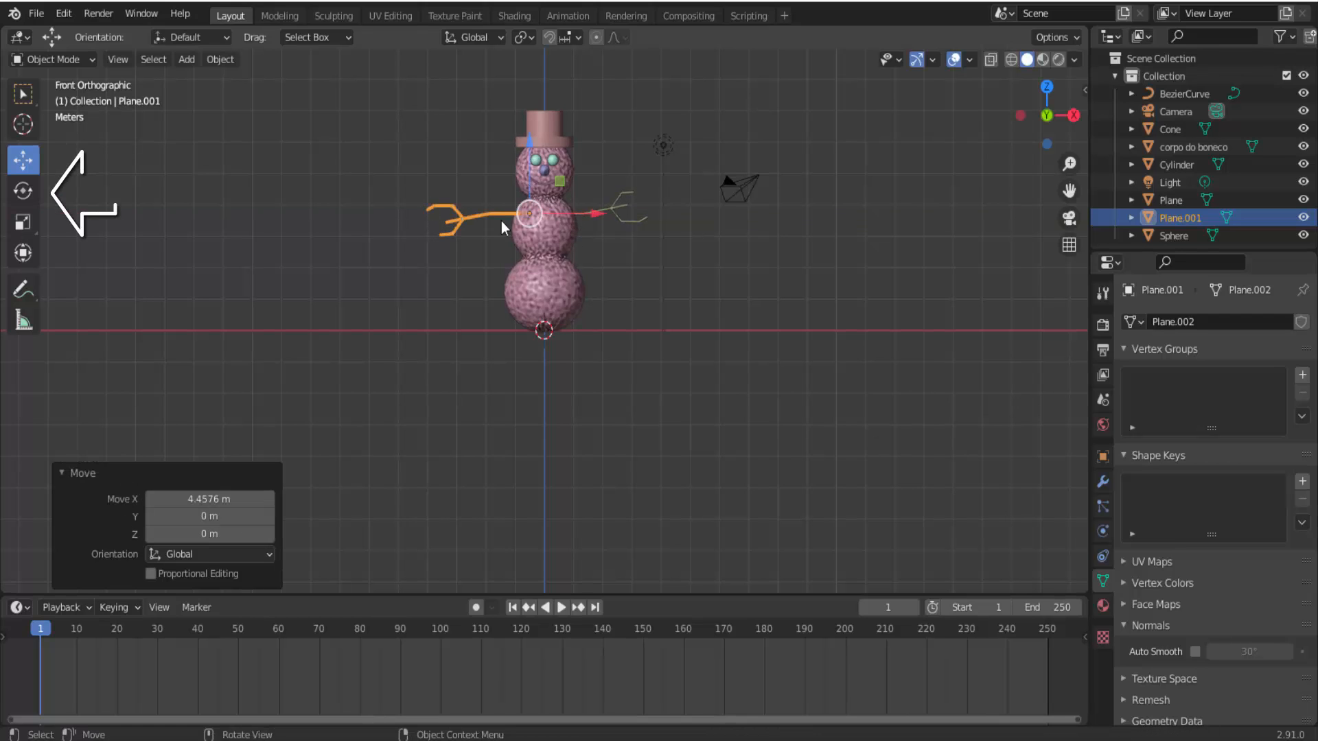
pyautogui.click(26, 188)
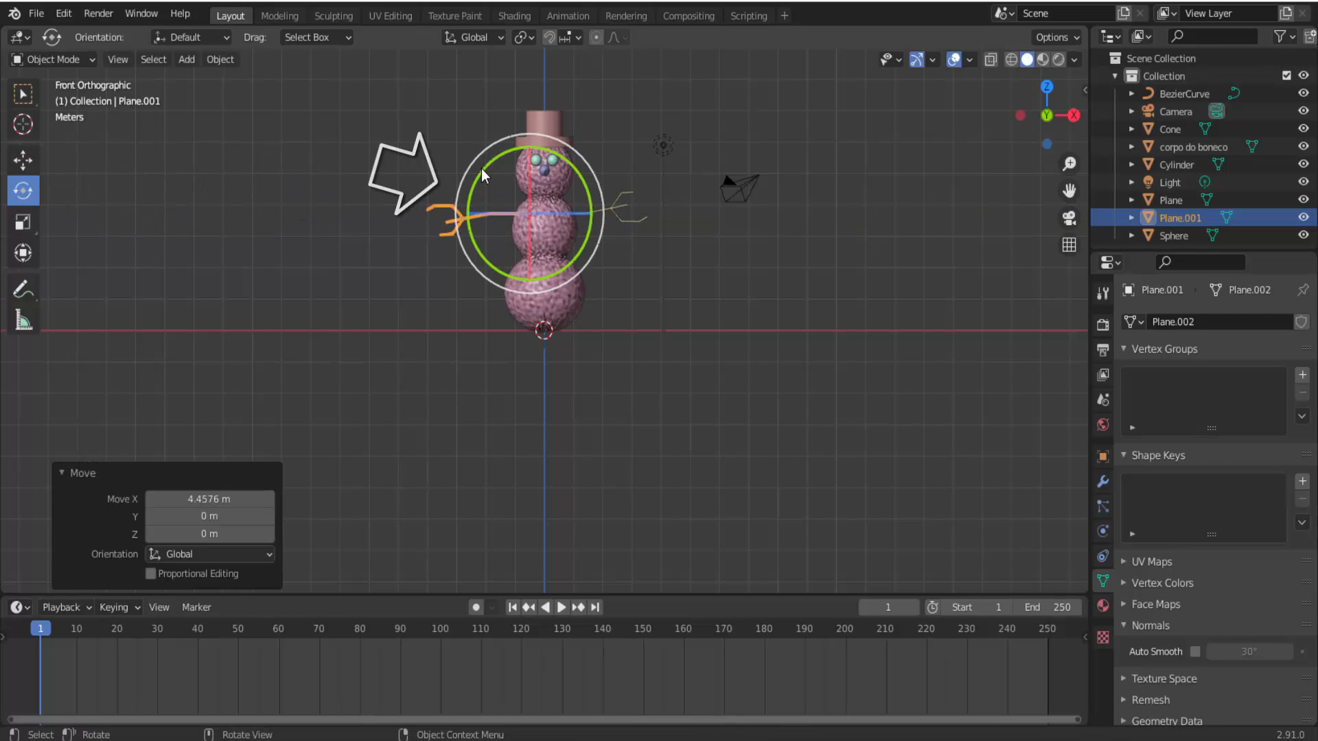
pyautogui.moveTo(483, 175); pyautogui.dragTo(508, 147)
pyautogui.click(722, 306)
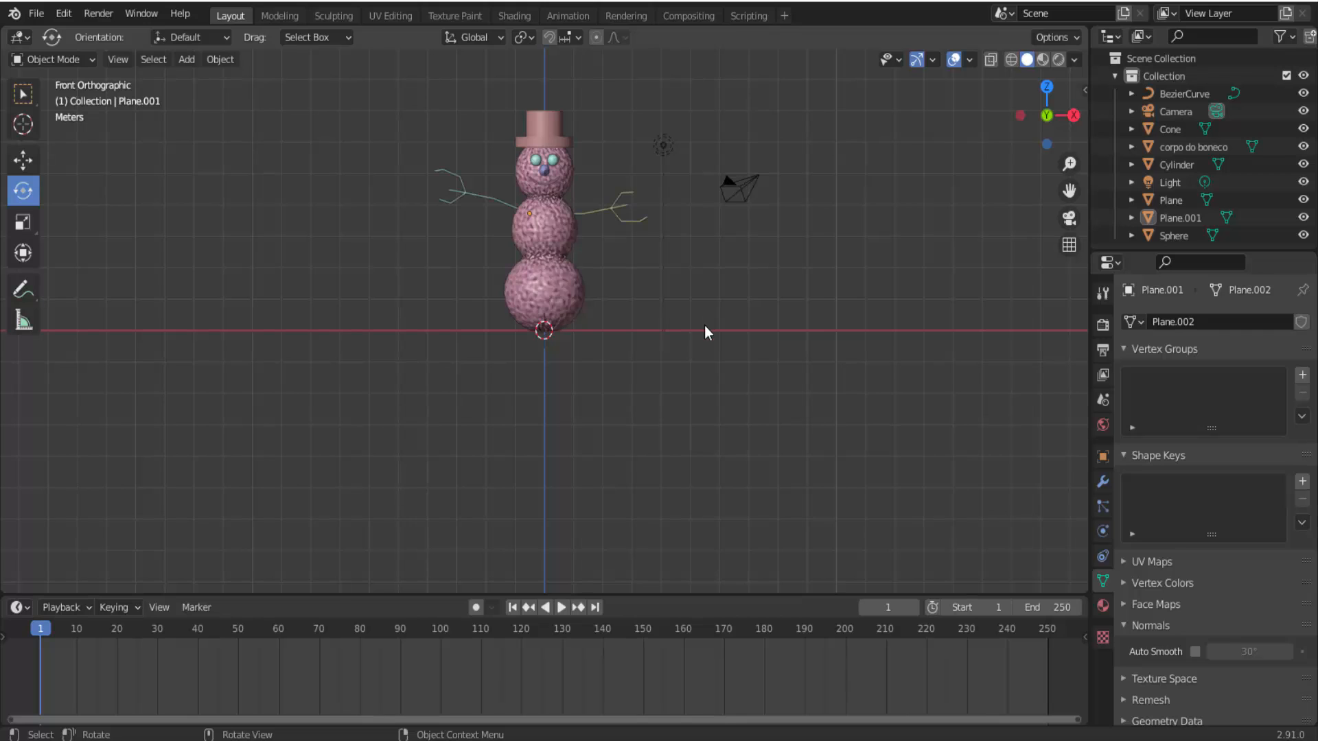
# Switch the viewport shading to Material Preview with the whole doll in view.
pyautogui.moveTo(705, 330); pyautogui.dragTo(718, 436, button='middle')
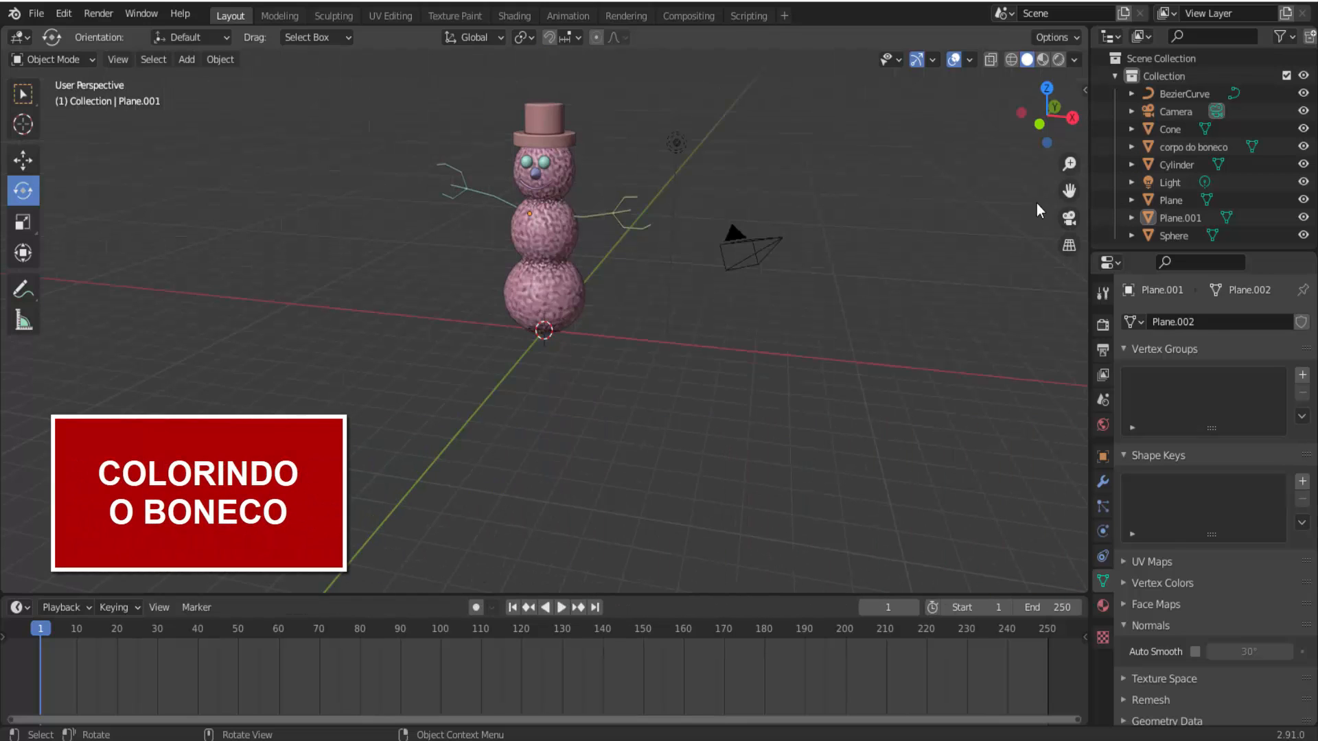
pyautogui.moveTo(1018, 131); pyautogui.dragTo(1009, 165)
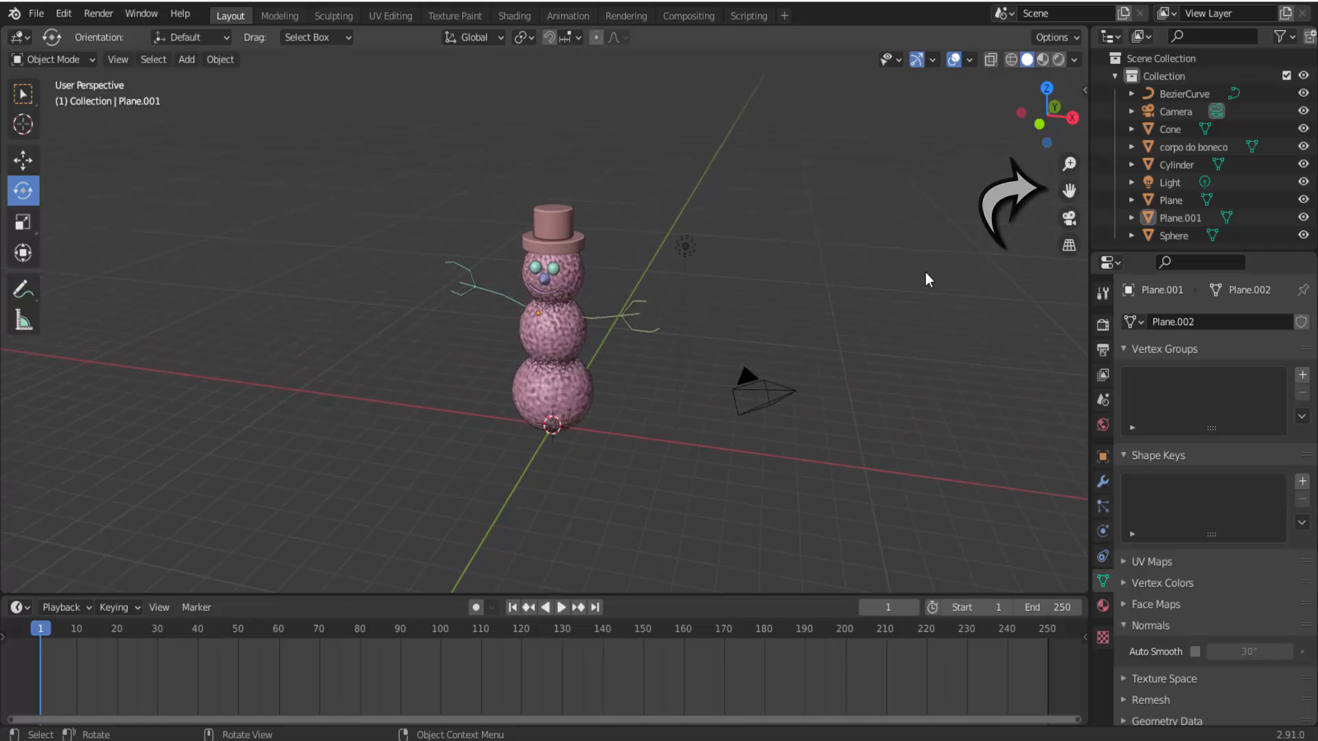
pyautogui.scroll(4, 884, 294)
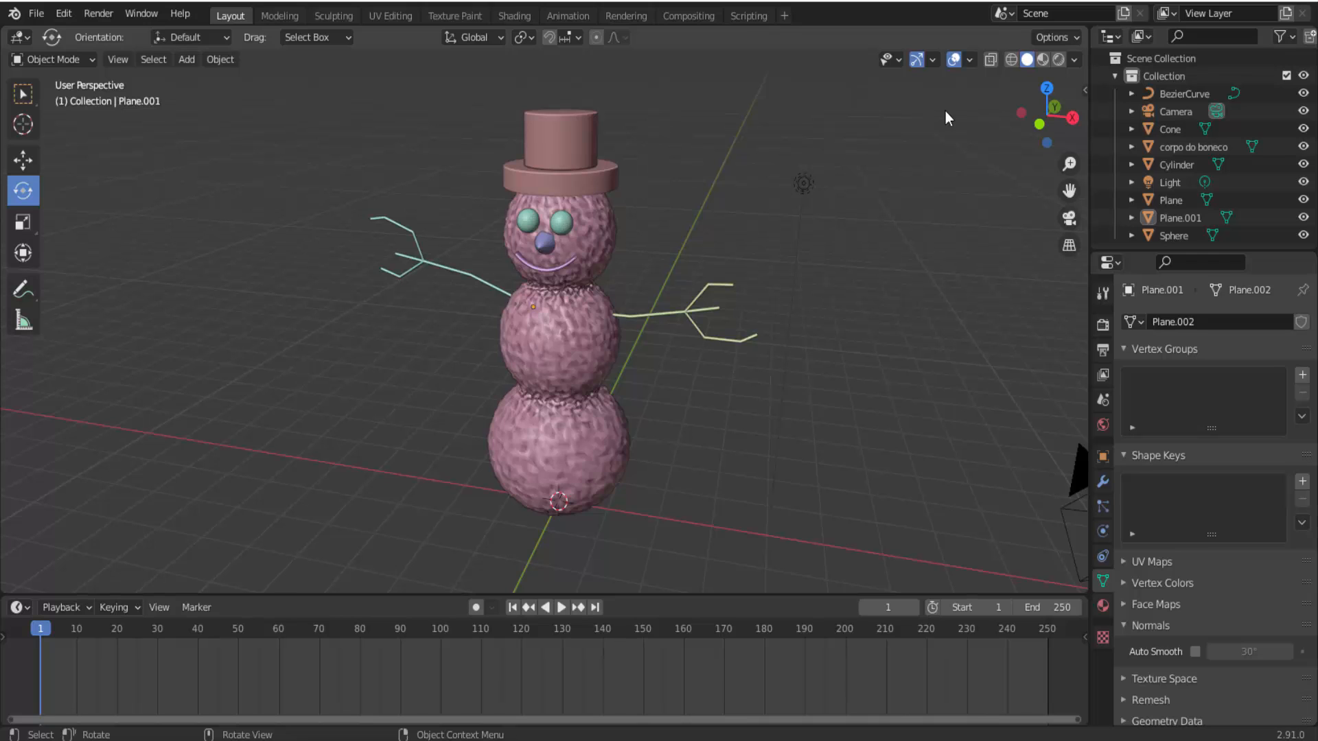
pyautogui.click(1044, 62)
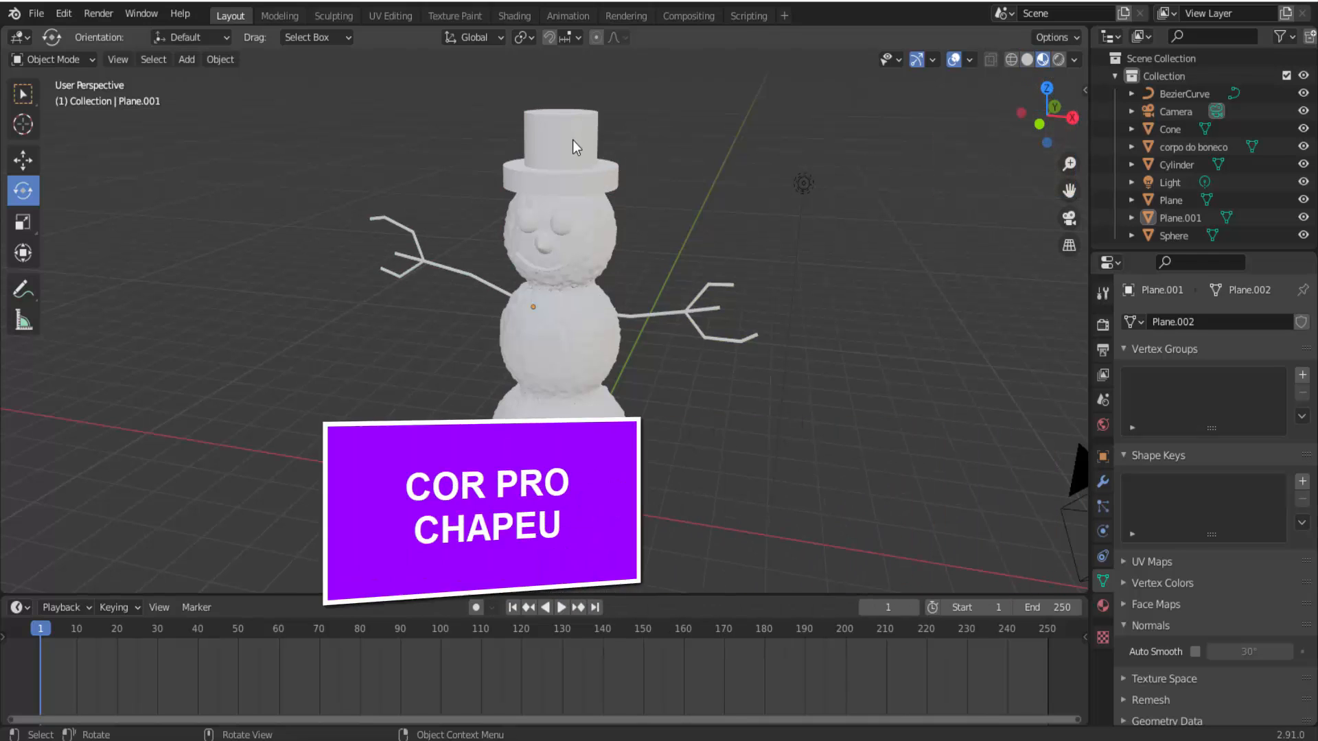
# Give the hat a new material and darken its base color to near-black with an HSV value of 0.093.
pyautogui.click(573, 144)
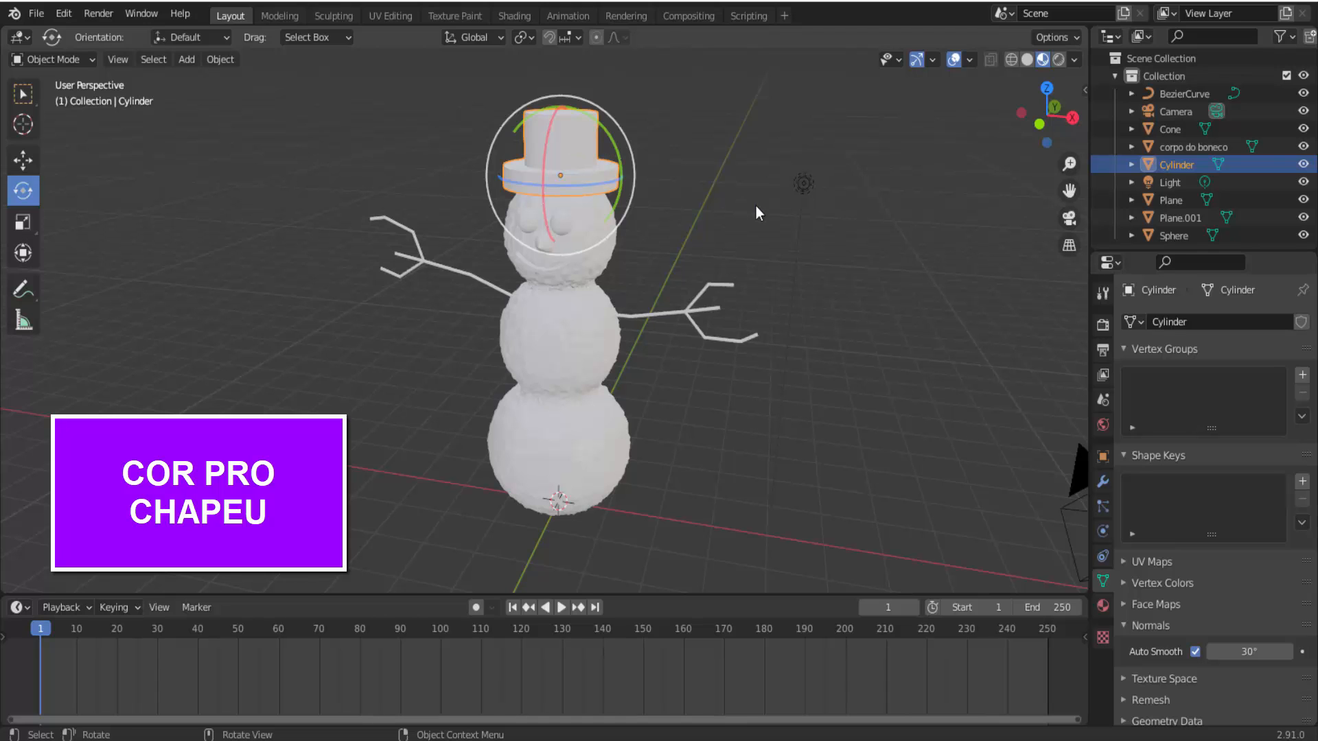
pyautogui.click(1101, 606)
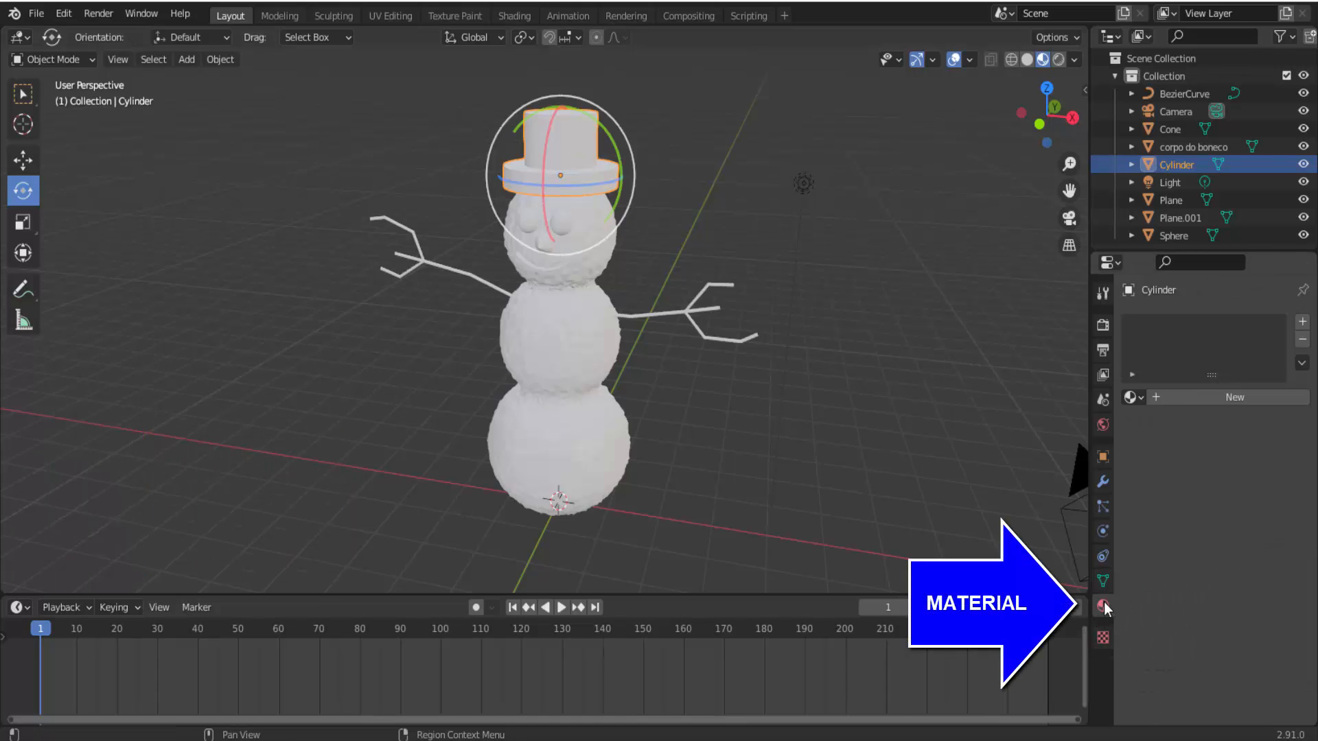
pyautogui.click(1230, 396)
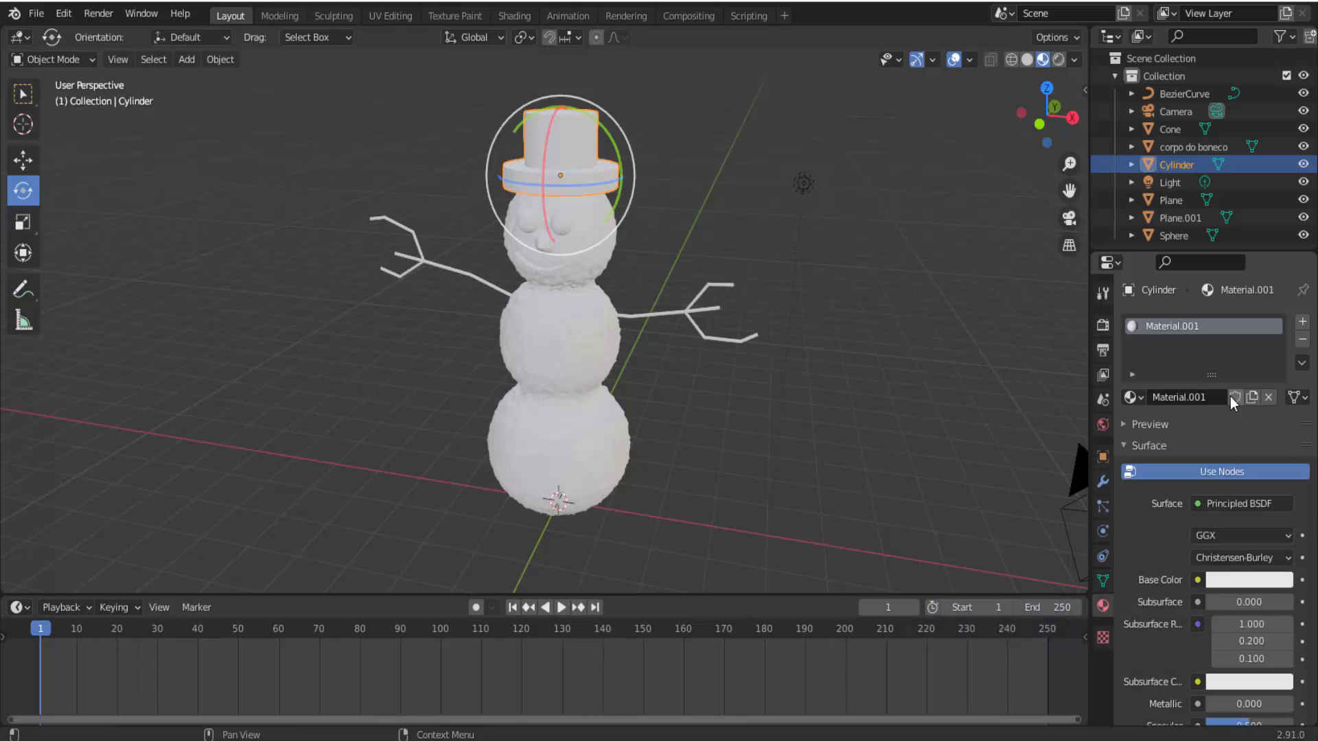
pyautogui.click(1248, 580)
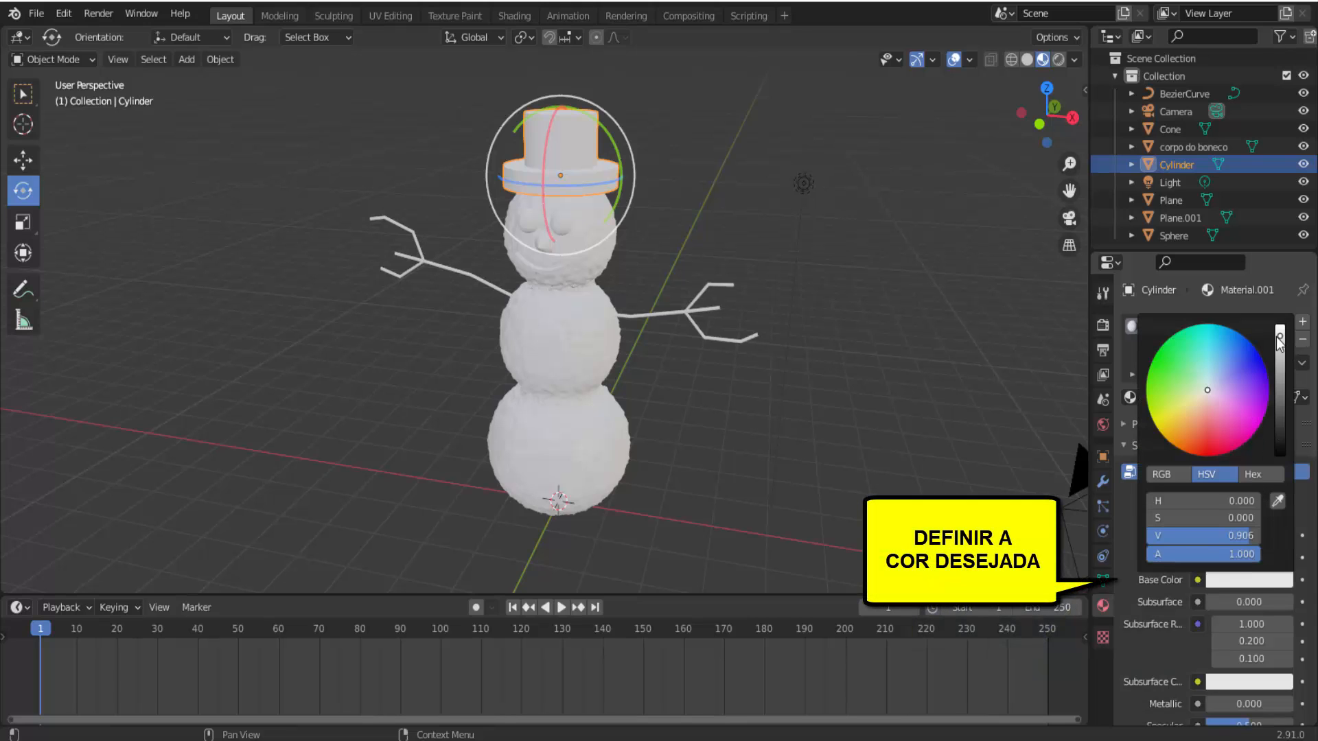
pyautogui.moveTo(1279, 336); pyautogui.dragTo(1279, 443)
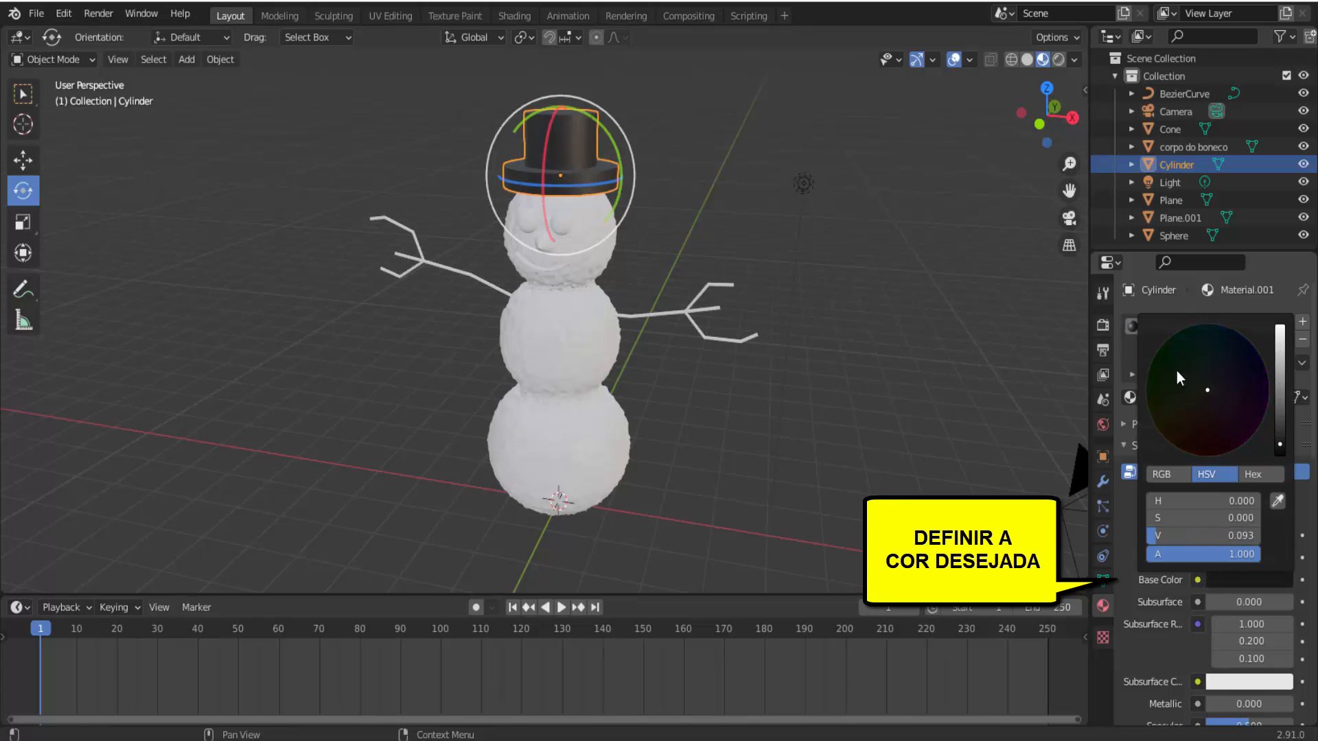
pyautogui.click(912, 259)
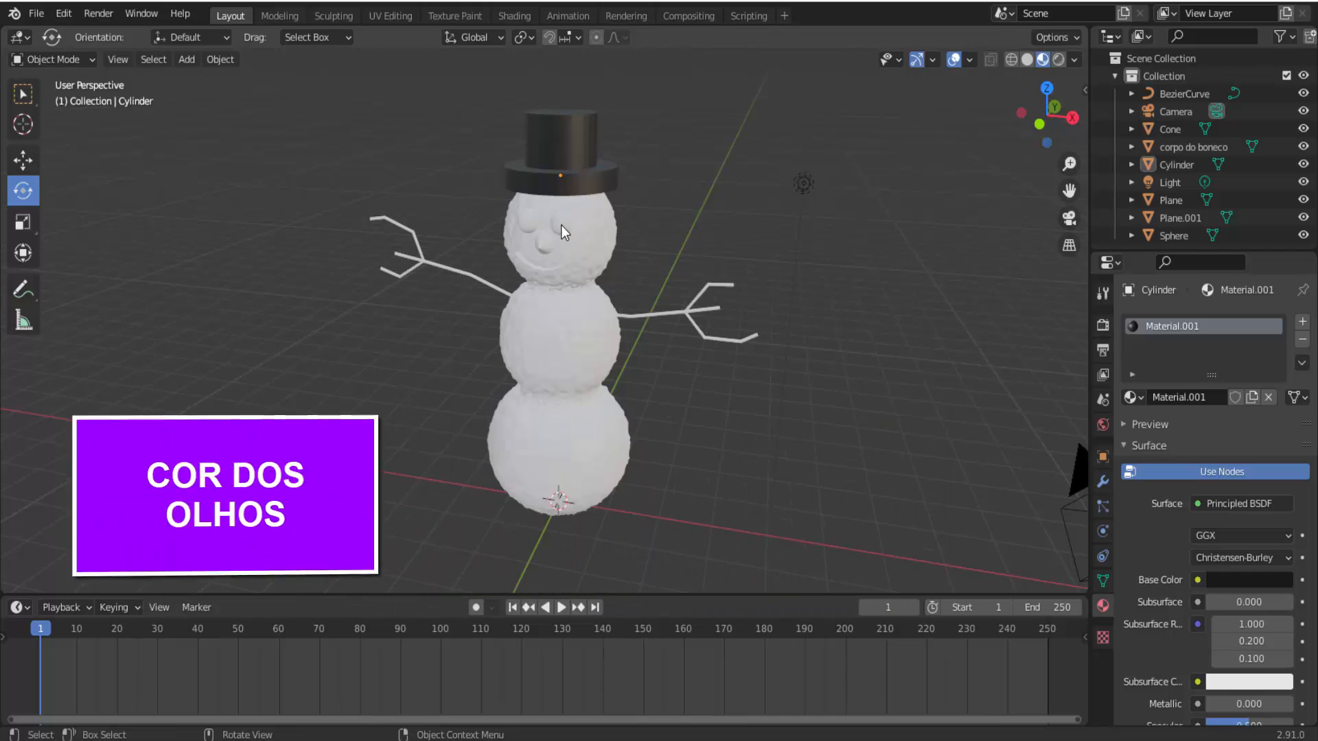
# Assign the hat's existing black material, Material.001, to the eyes.
pyautogui.click(562, 225)
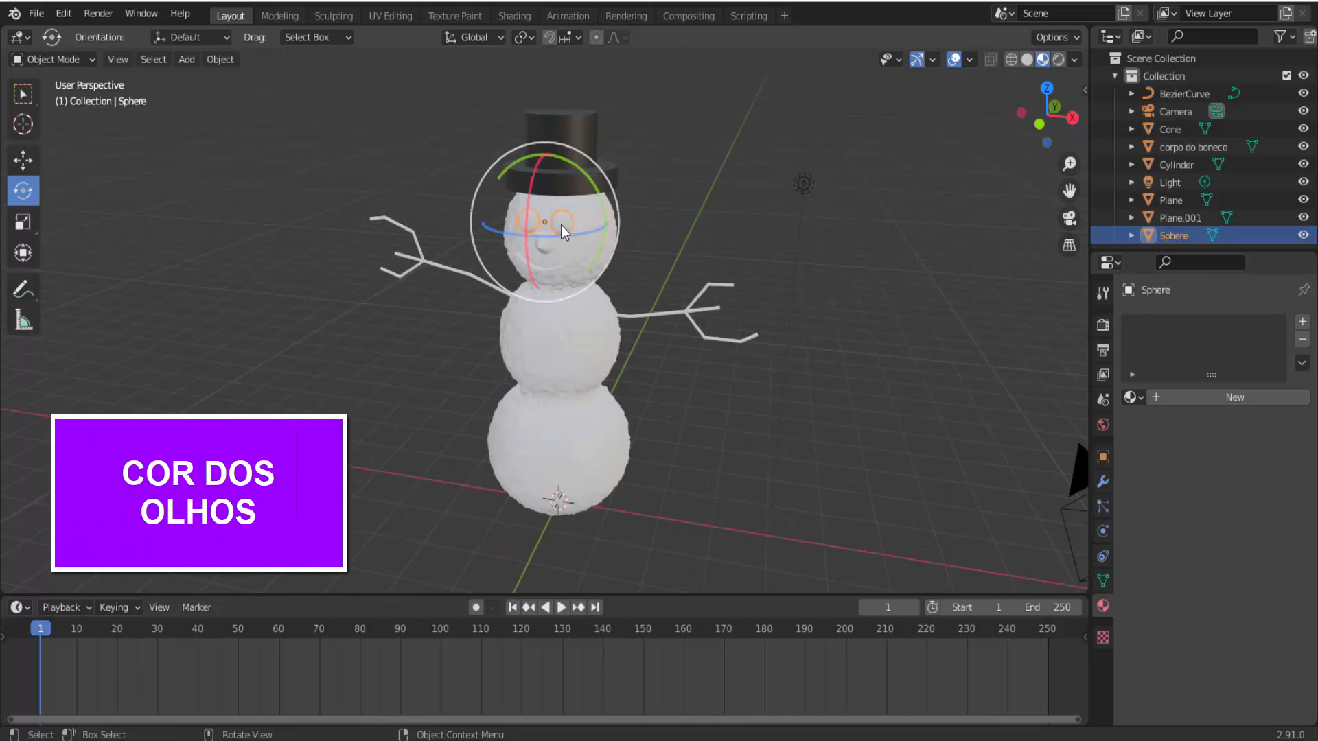
pyautogui.click(1129, 397)
pyautogui.click(996, 438)
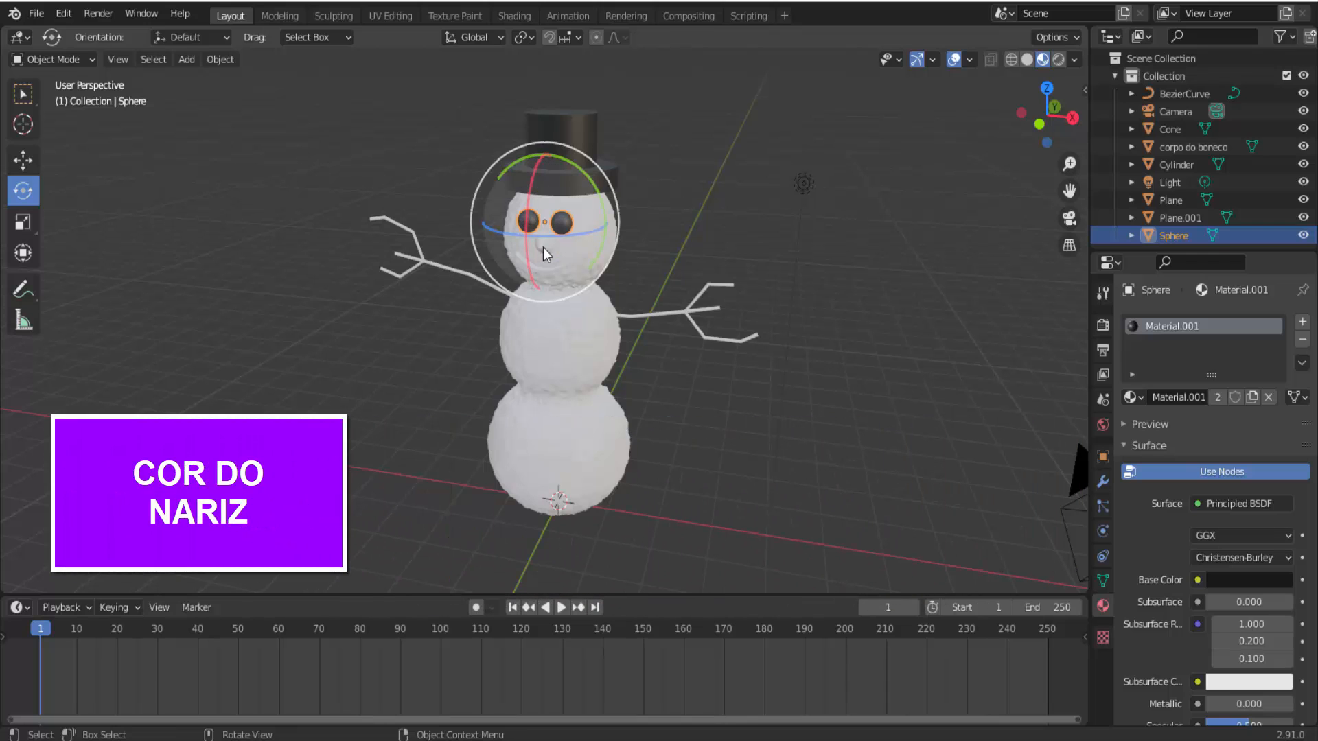
# Give the nose a new orange material with hue 0.080 and saturation 0.806, and raise its roughness to about 0.986.
pyautogui.click(540, 250)
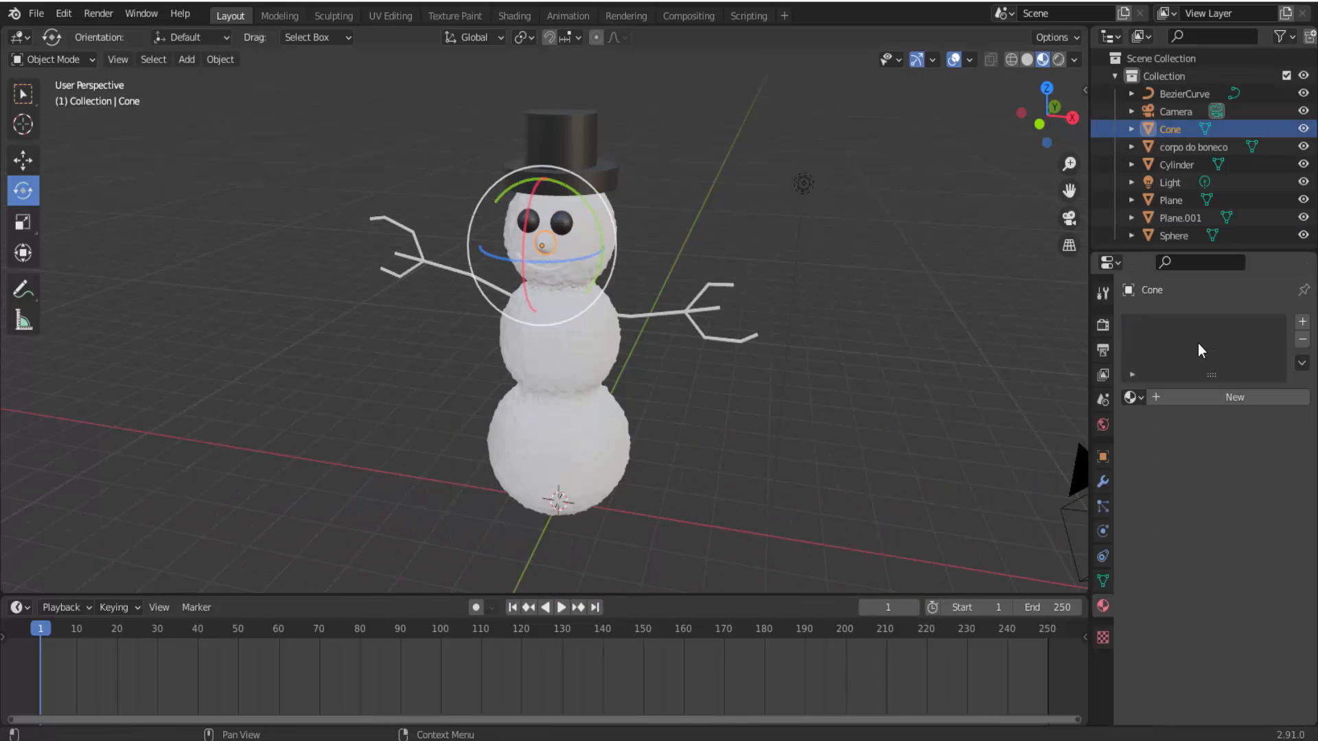
pyautogui.click(1233, 398)
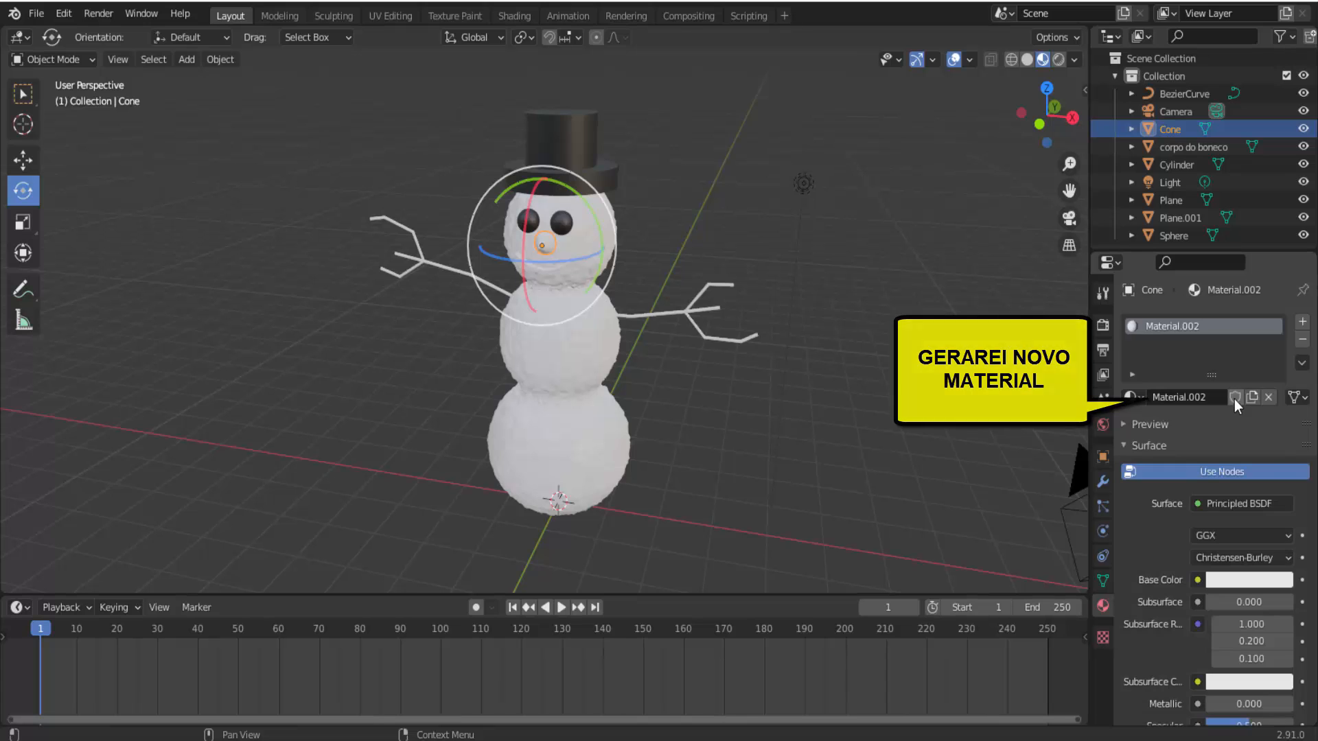
pyautogui.click(1263, 580)
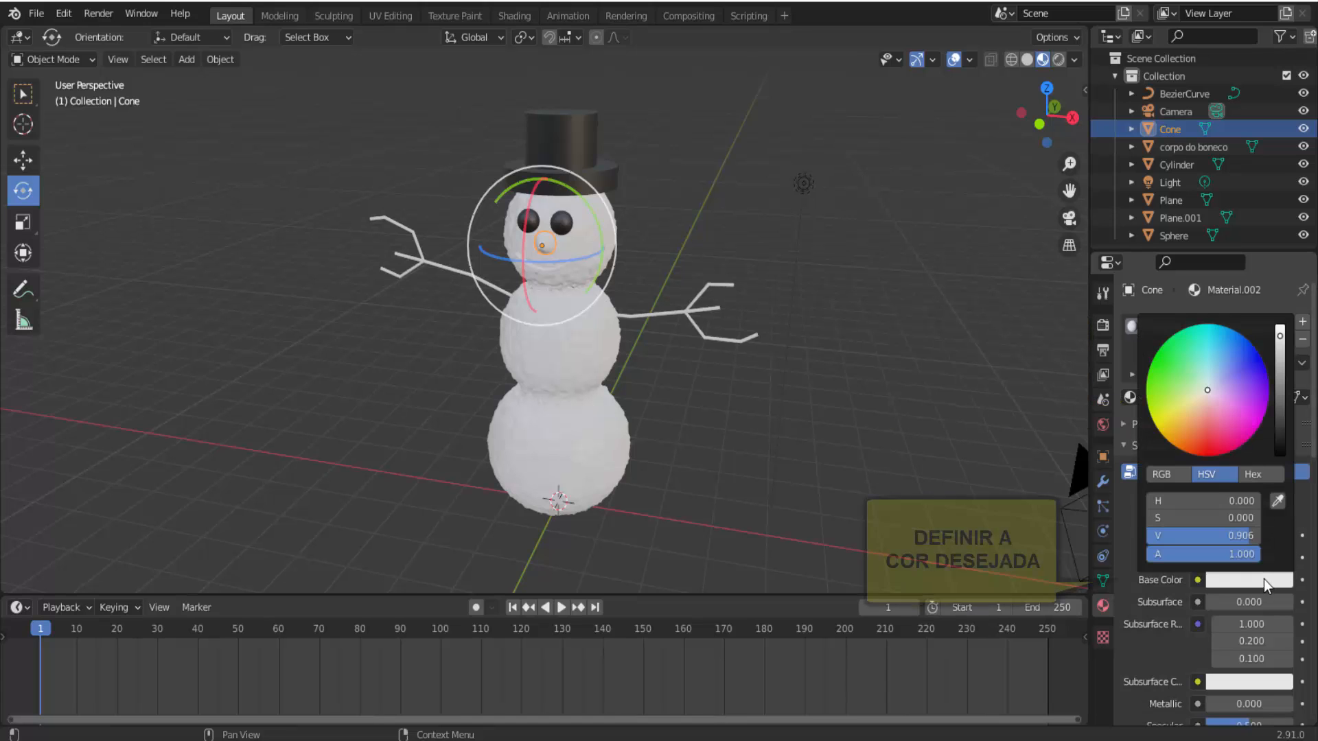
pyautogui.click(1184, 437)
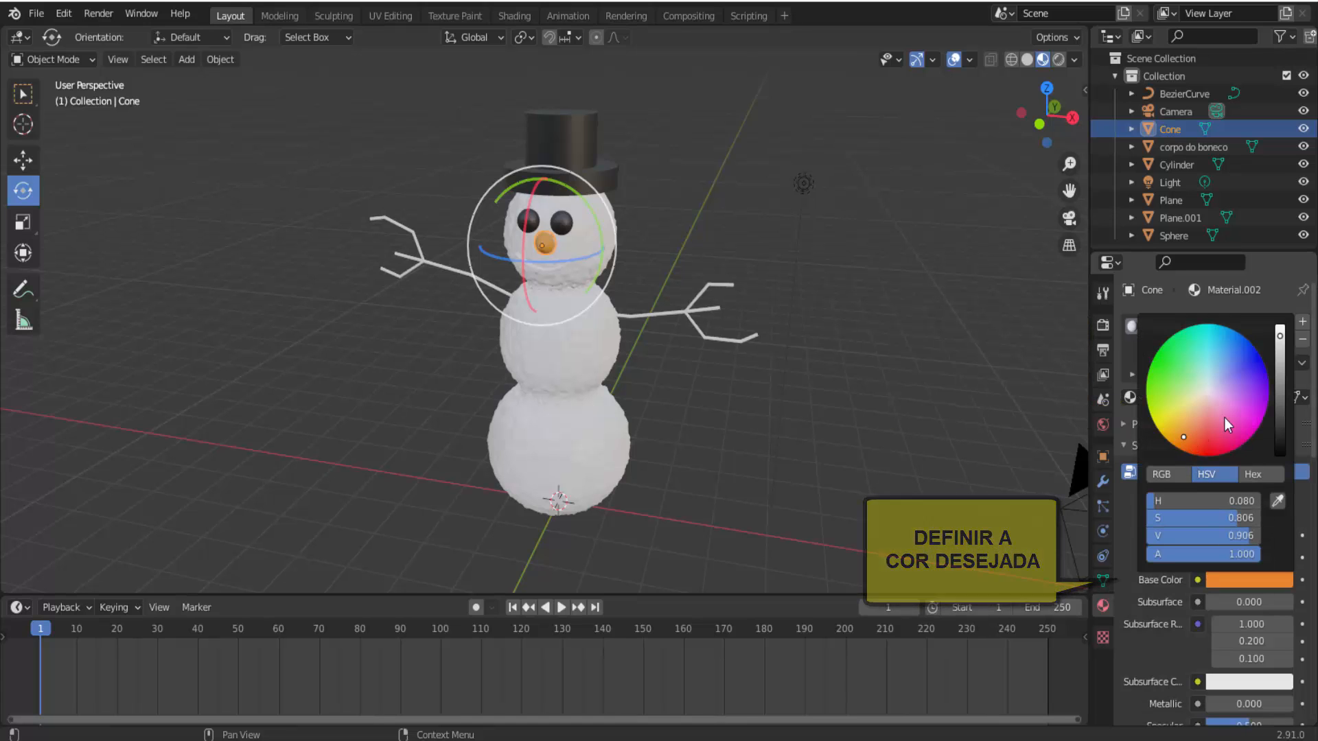
pyautogui.scroll(-3, 1159, 660)
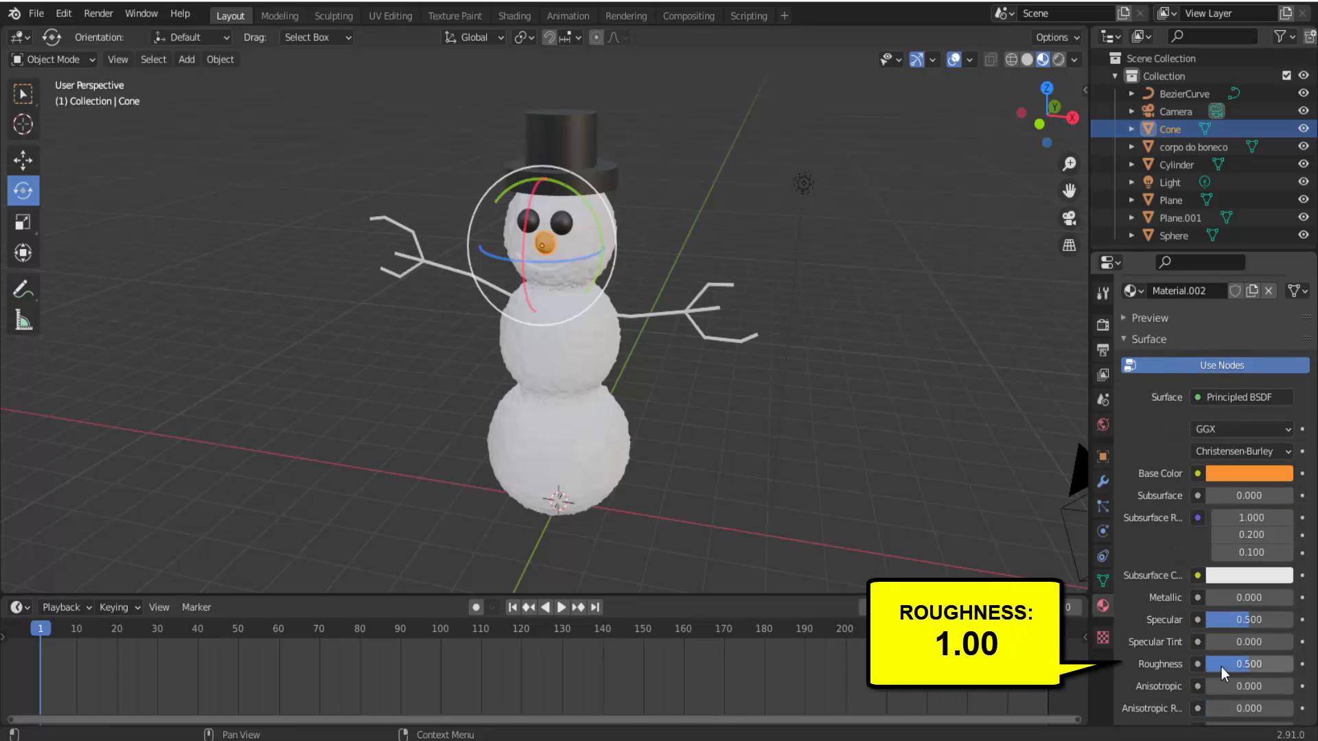
pyautogui.moveTo(1221, 667); pyautogui.dragTo(1289, 667)
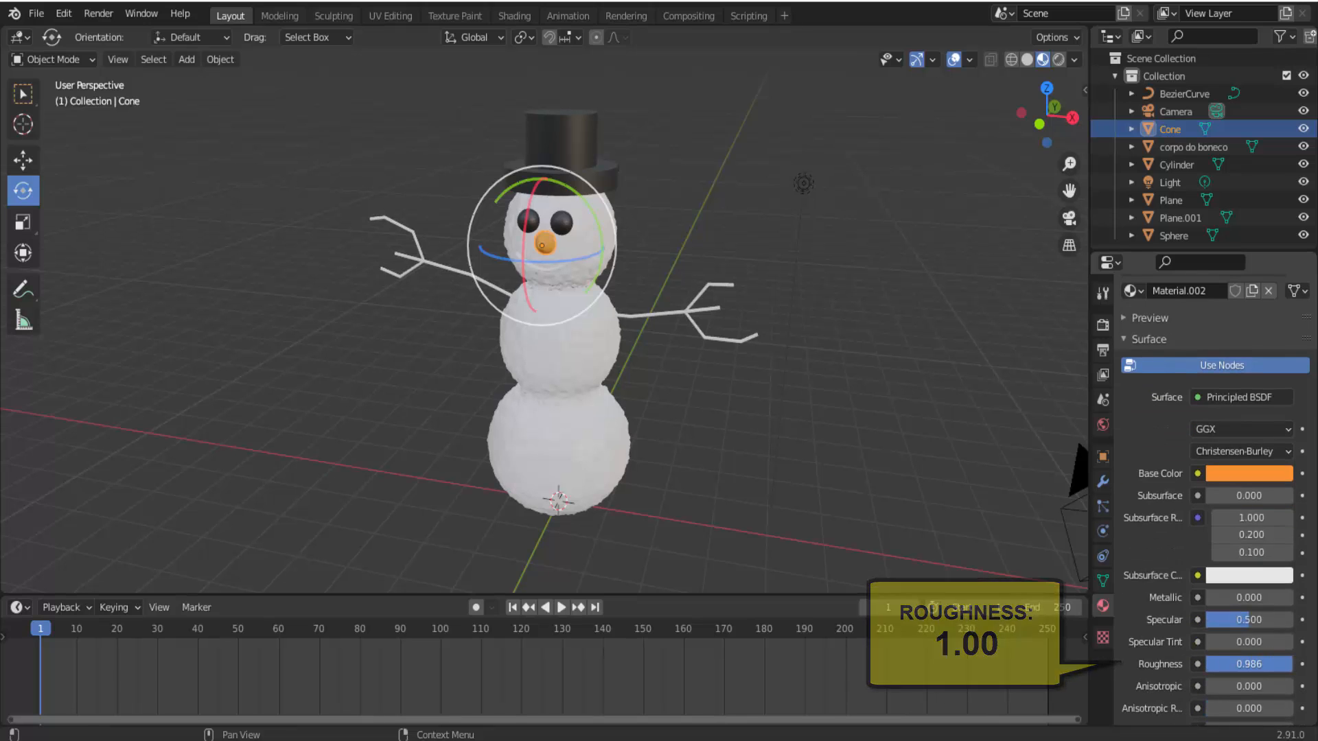
# Give the mouth curve a new red material with base color hue 0.019 and saturation 0.900.
pyautogui.click(550, 268)
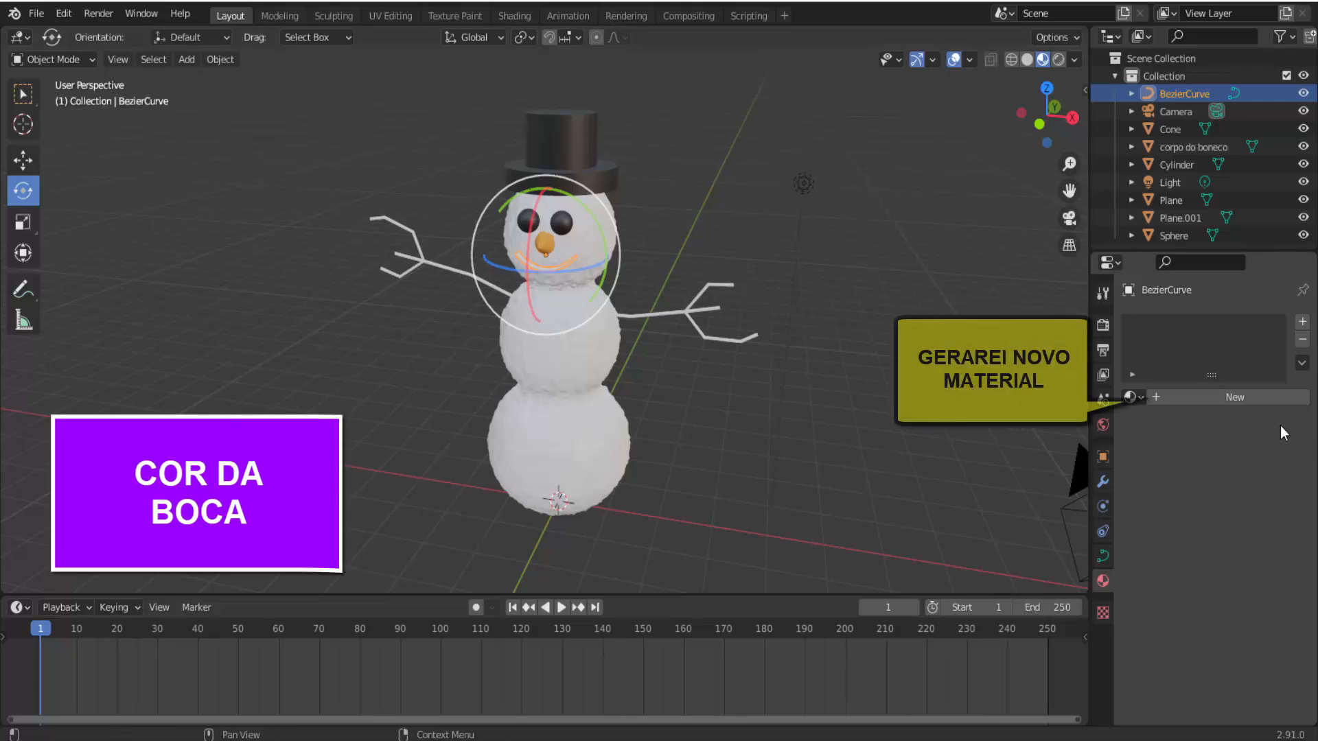
pyautogui.click(1238, 398)
pyautogui.click(1256, 580)
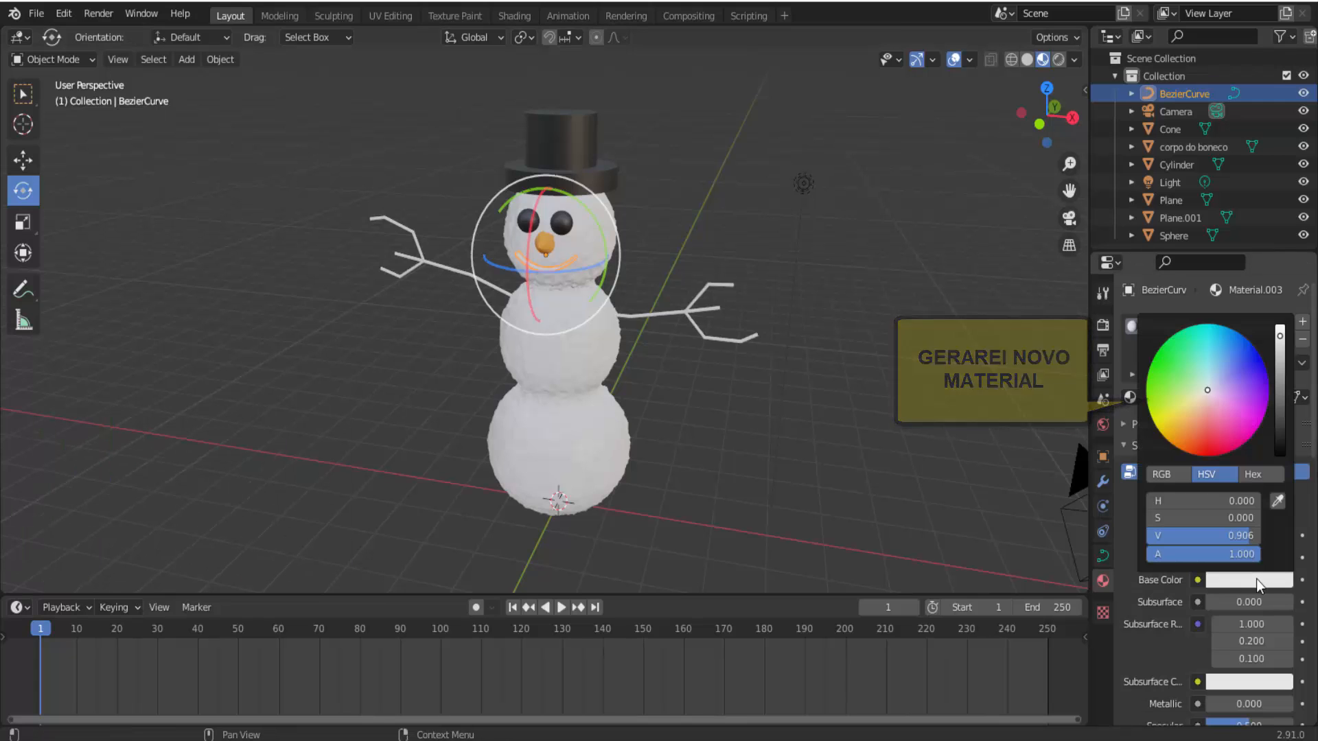
pyautogui.click(1200, 449)
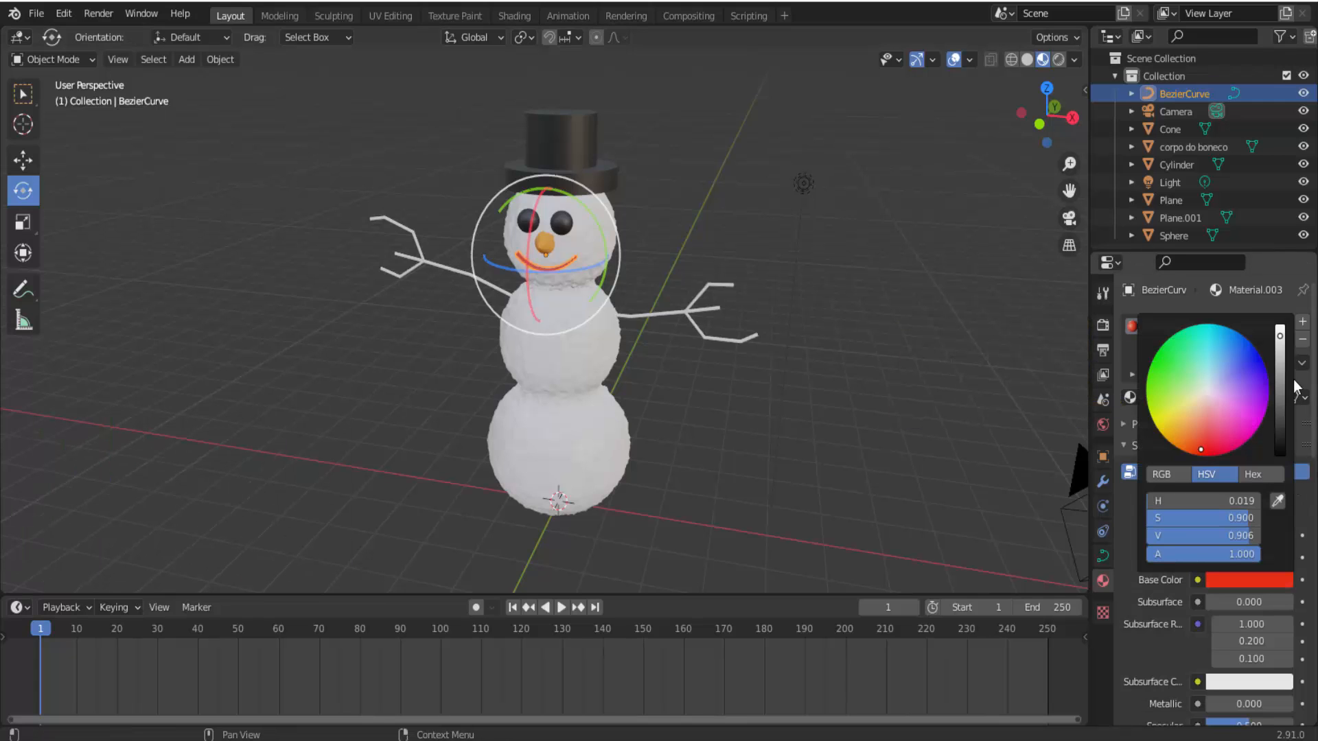
# Give the snow body a new material with a brighter white base color and a roughness of 0.332.
pyautogui.click(581, 350)
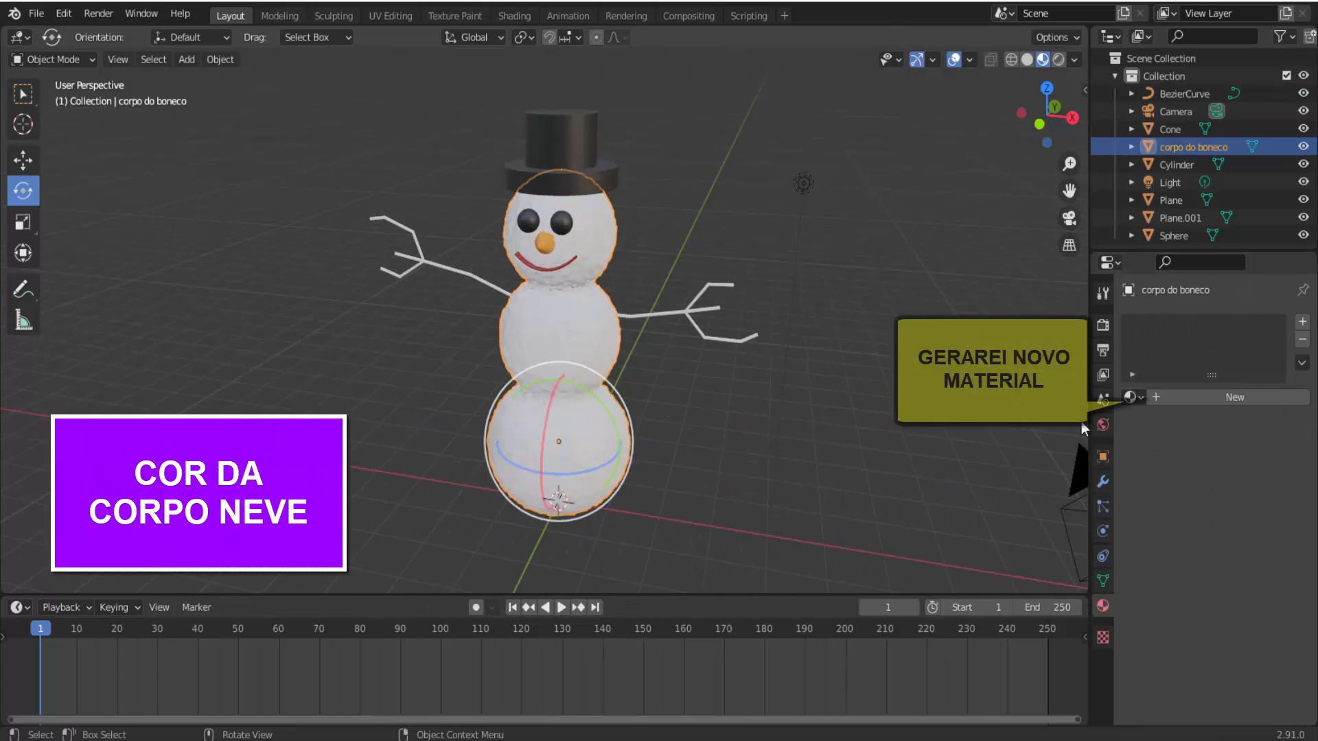
pyautogui.click(1217, 398)
pyautogui.click(1253, 577)
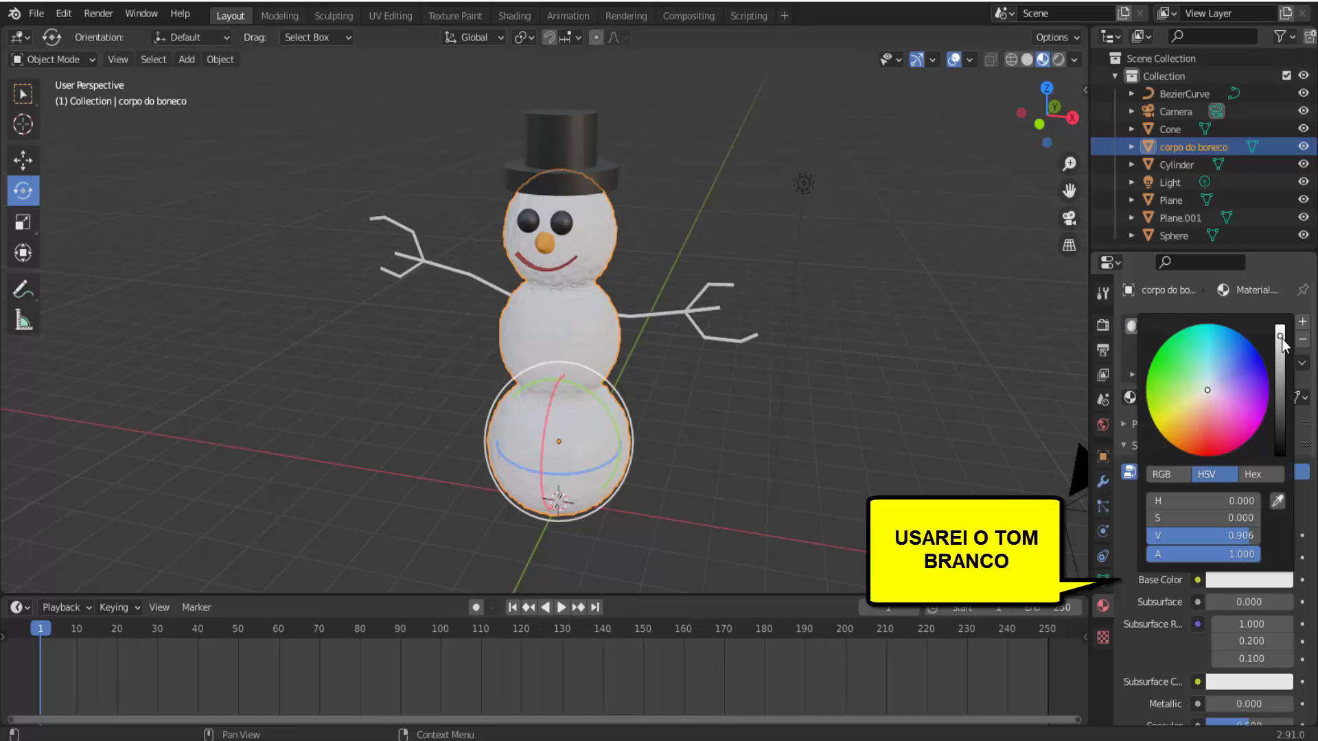
pyautogui.scroll(-5, 1258, 633)
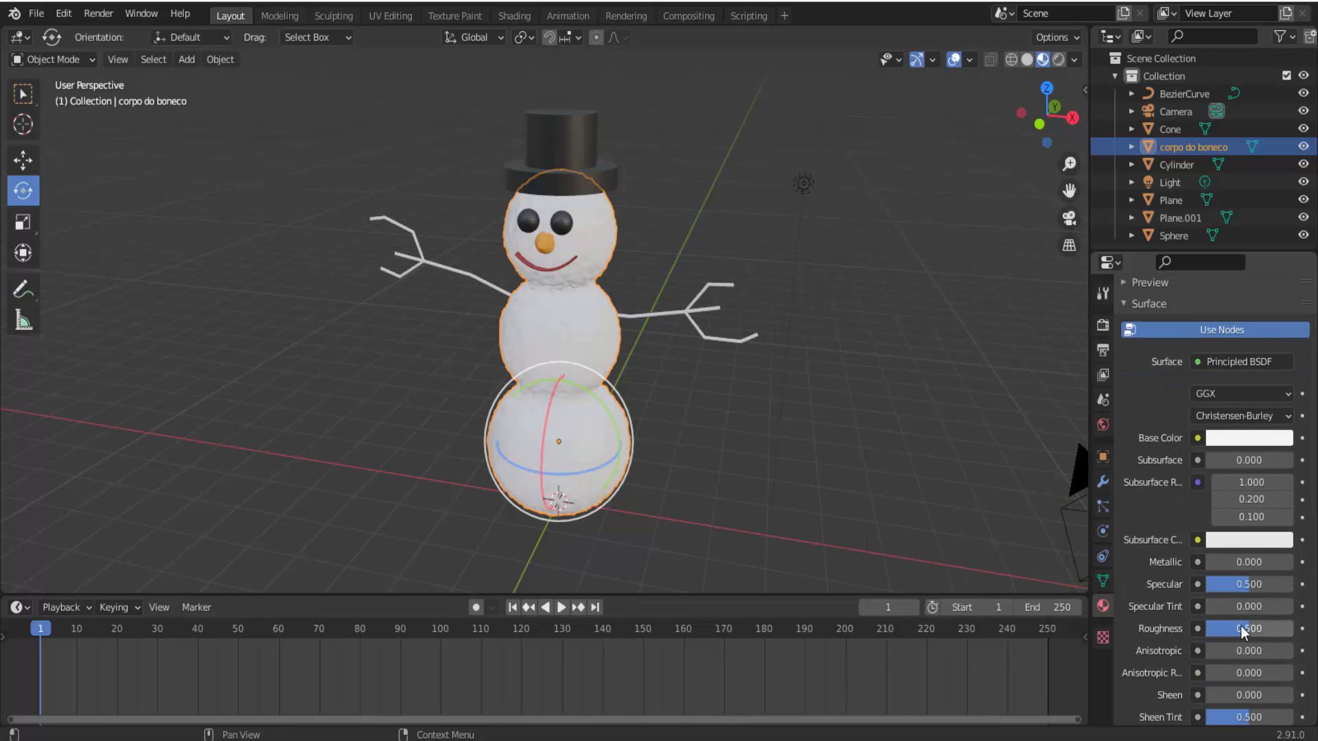
pyautogui.moveTo(1241, 626); pyautogui.dragTo(1228, 626)
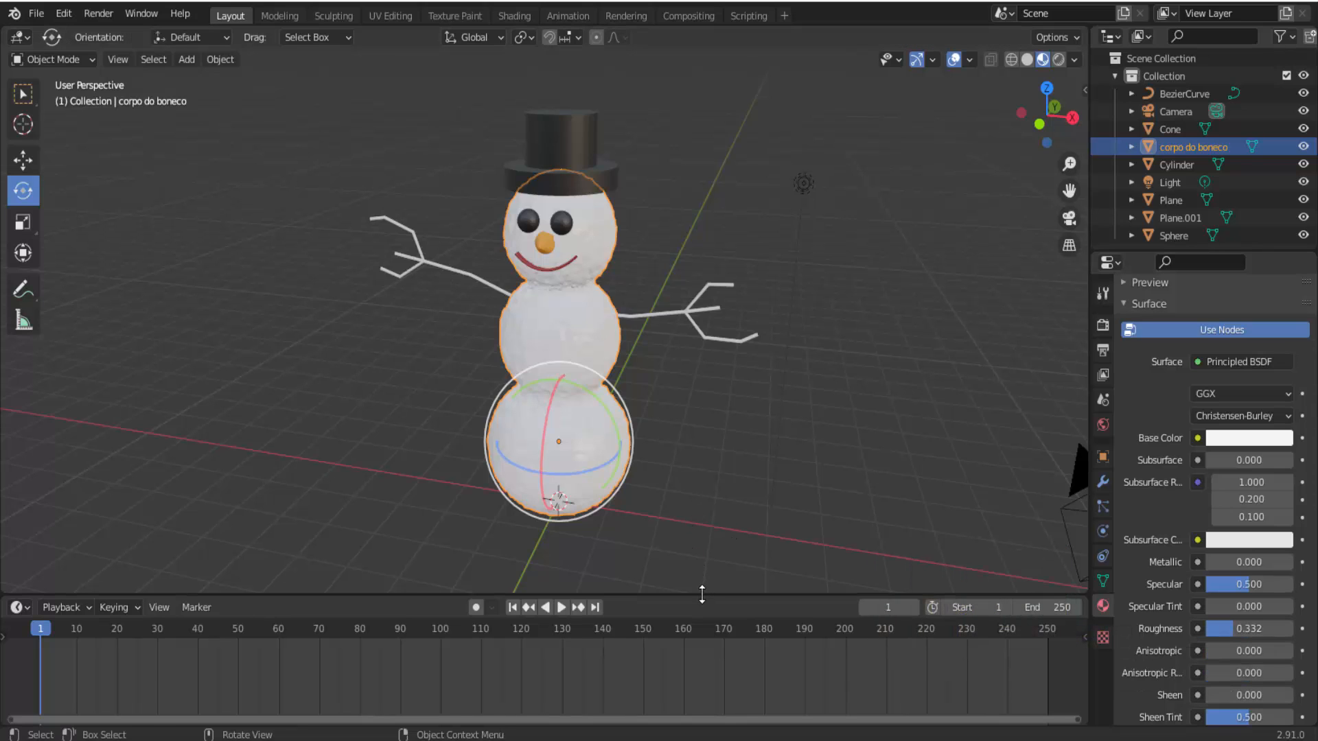
# Enlarge the timeline area and change it to the Shader Editor to show the snow body material's nodes.
pyautogui.moveTo(702, 594); pyautogui.dragTo(740, 373)
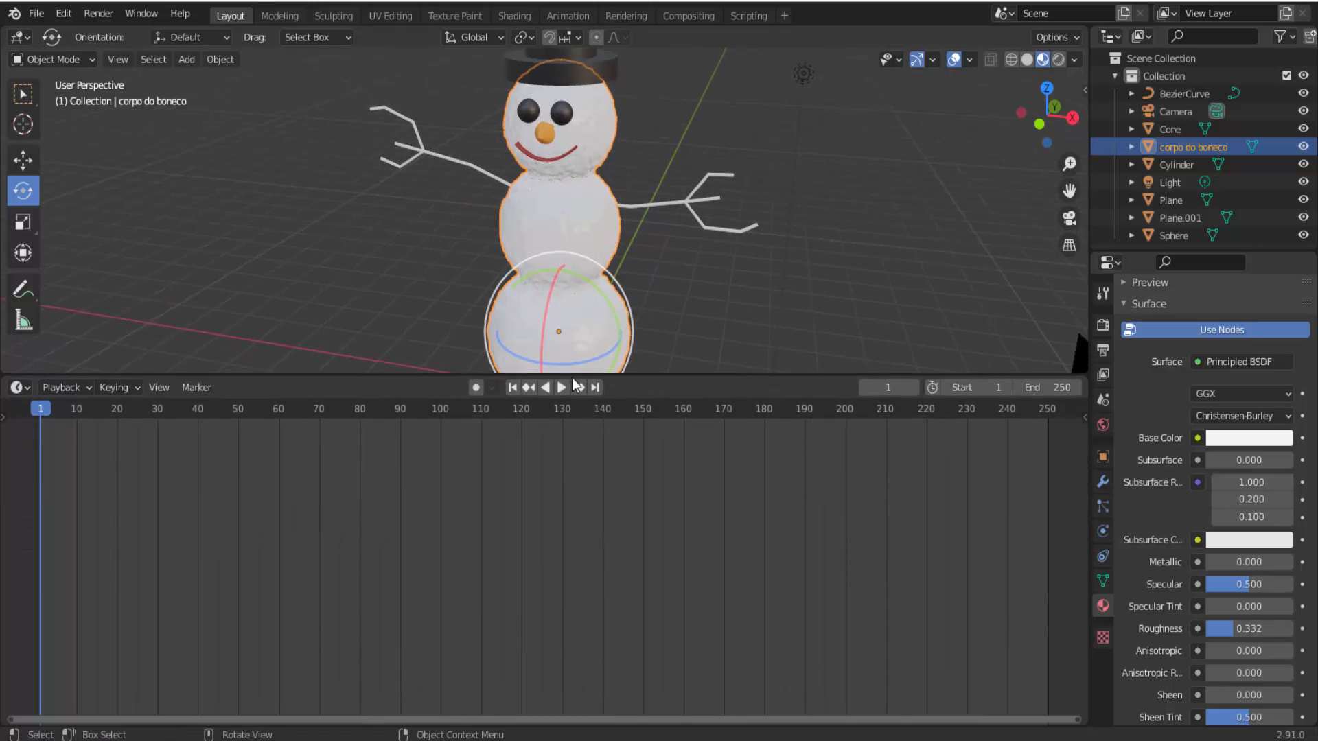
pyautogui.click(23, 388)
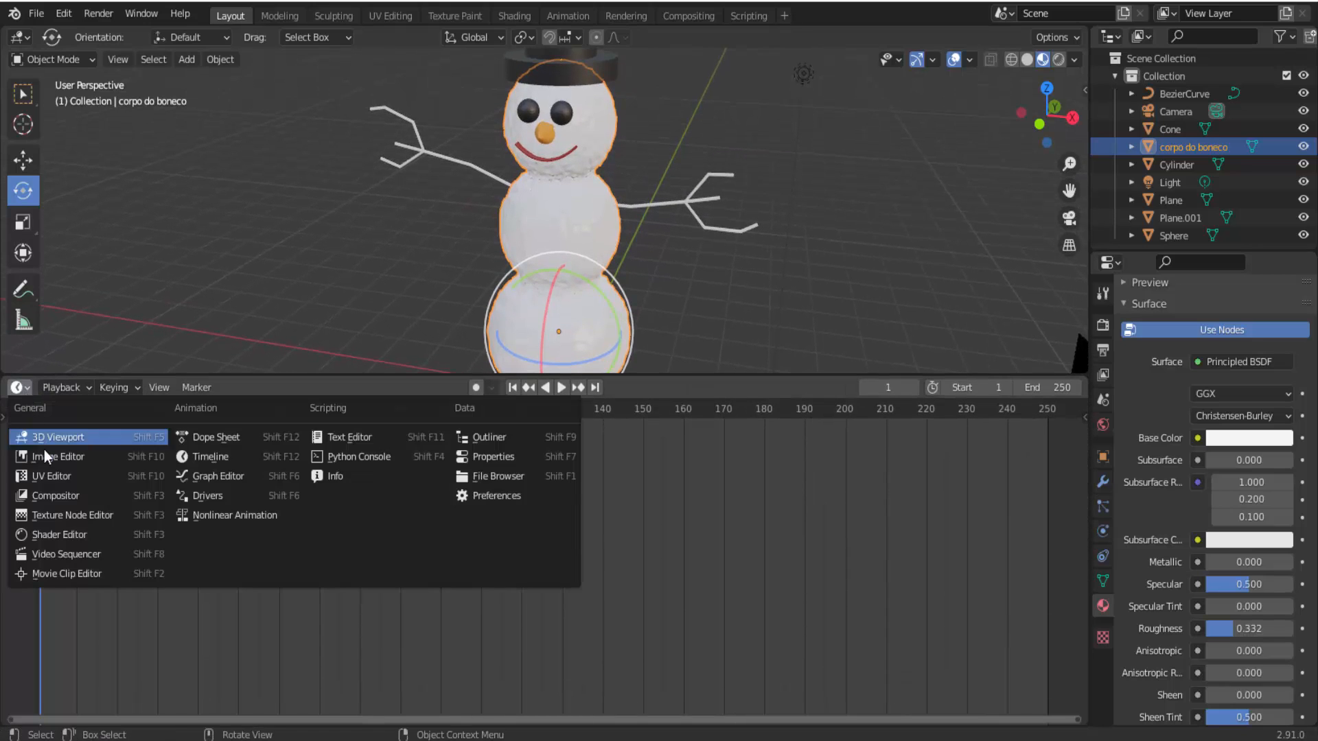
pyautogui.click(68, 535)
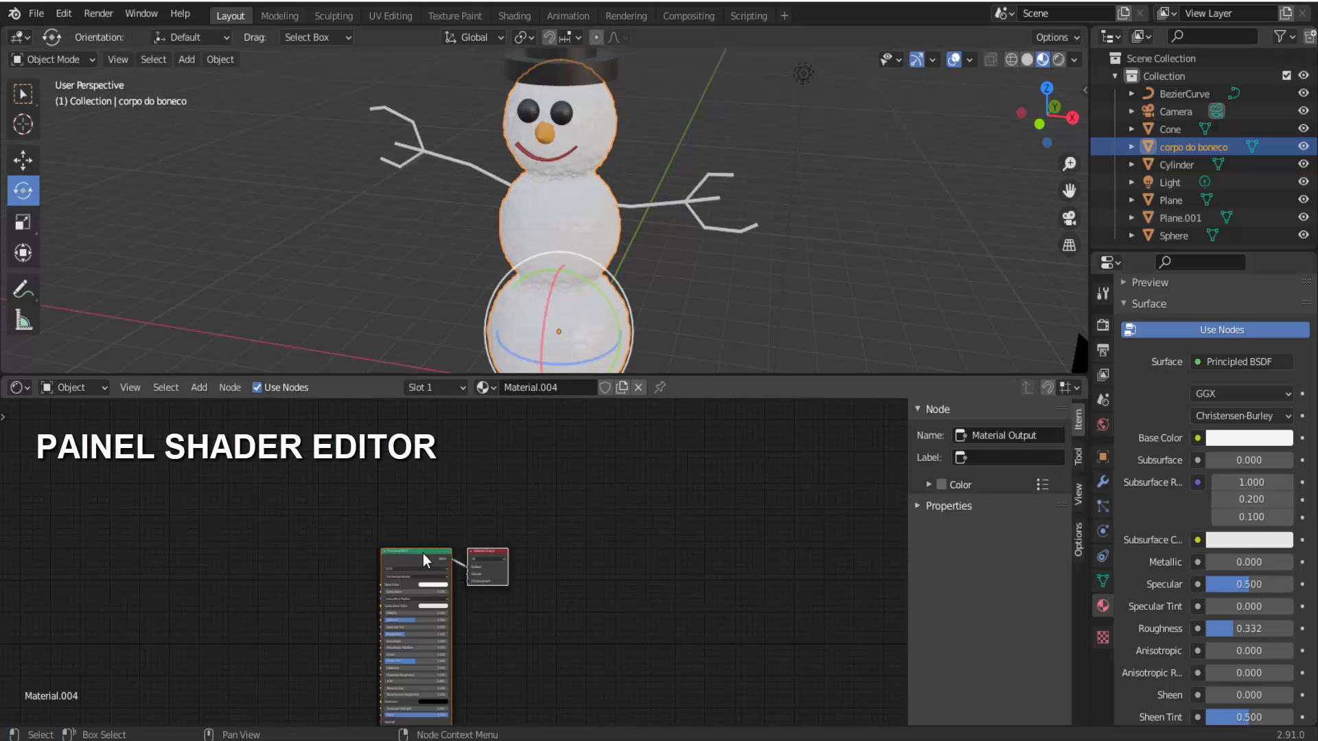
pyautogui.moveTo(420, 561); pyautogui.dragTo(542, 486)
pyautogui.scroll(2, 422, 444)
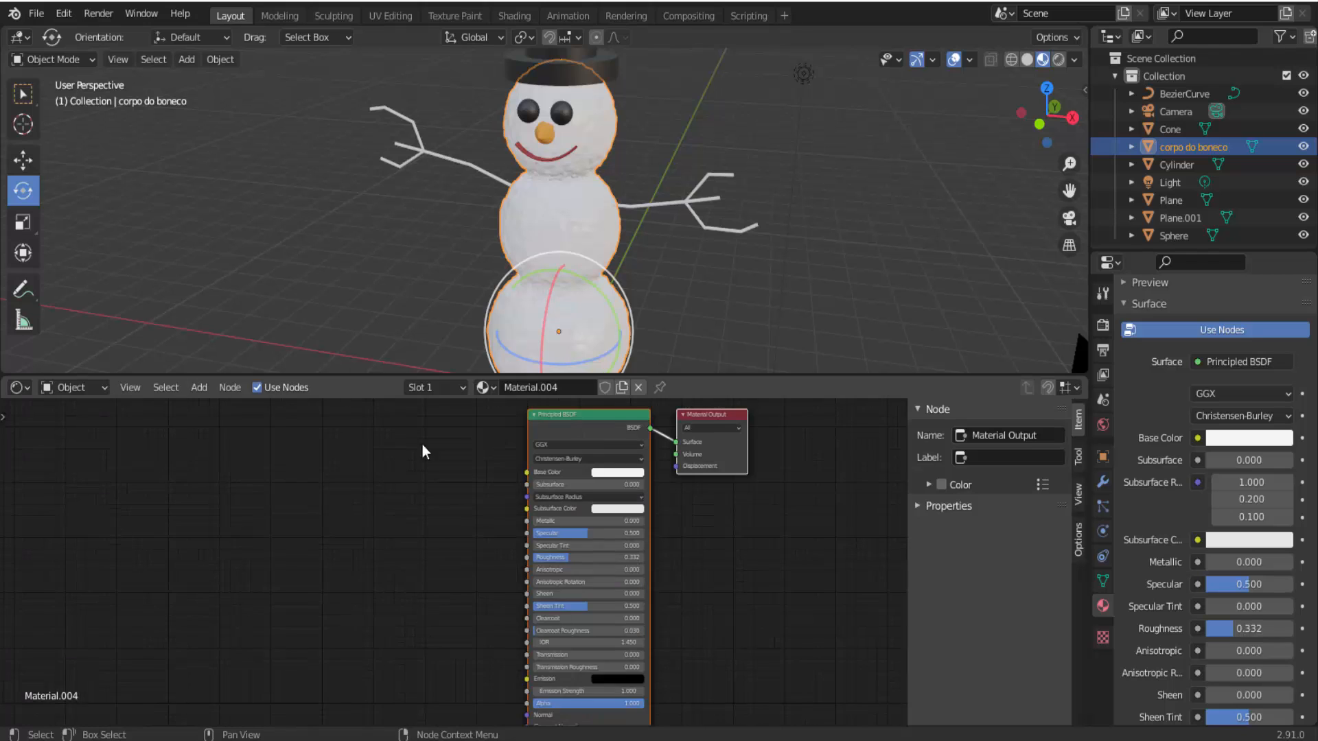
# Add a ColorRamp converter node and place it ahead of the Principled BSDF node in the body material.
pyautogui.click(206, 388)
pyautogui.moveTo(229, 540)
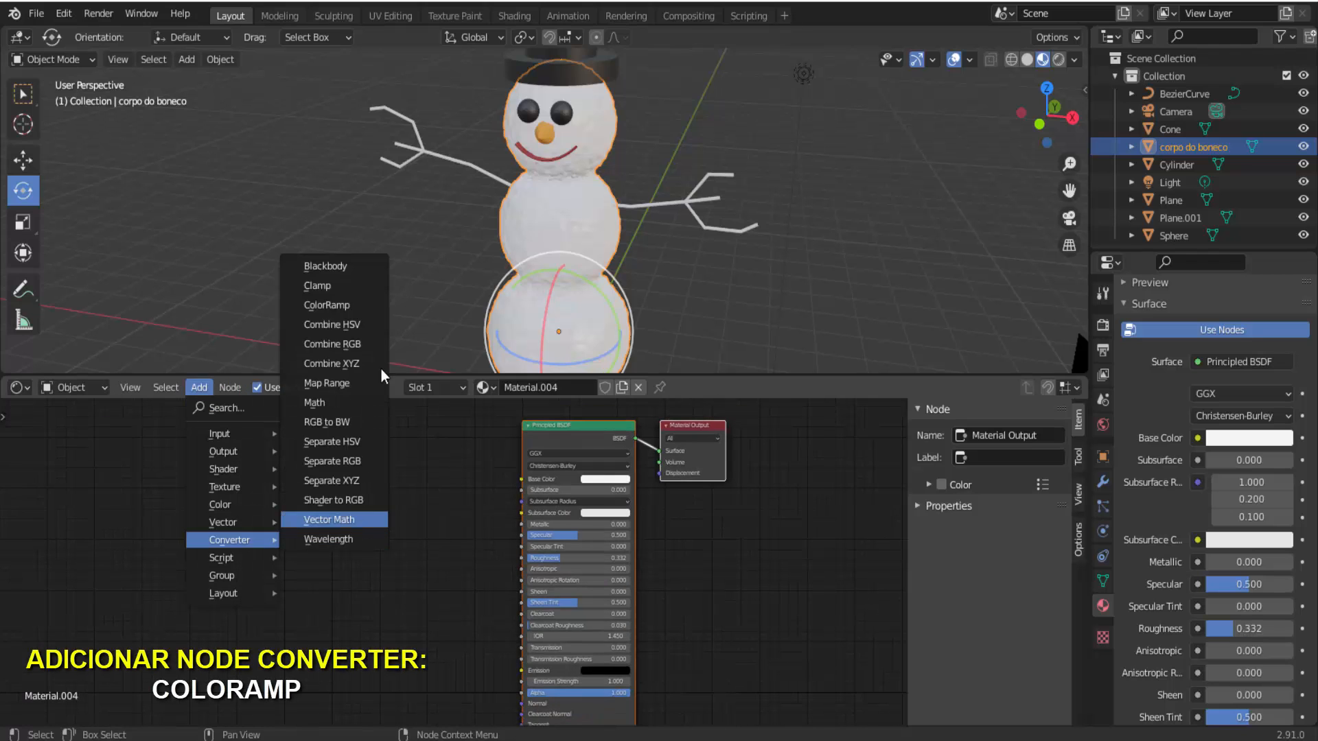
pyautogui.click(338, 306)
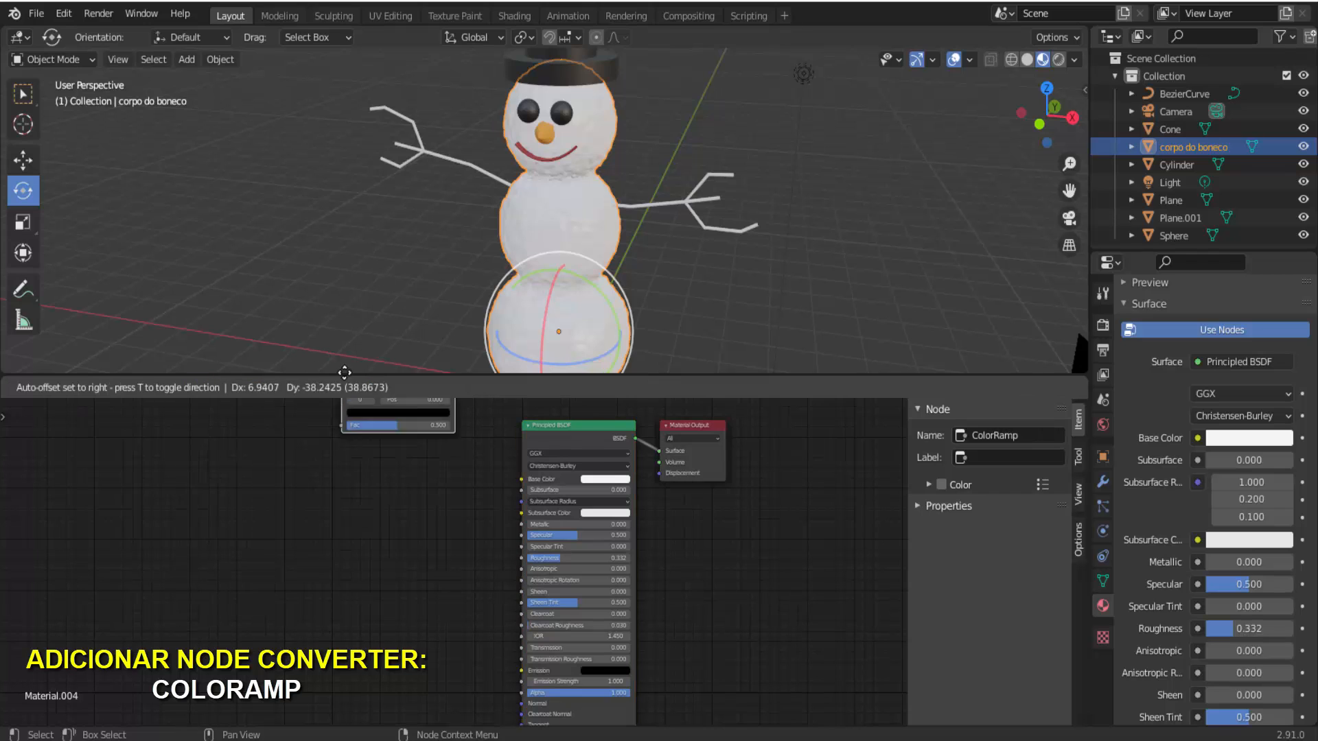
pyautogui.click(334, 475)
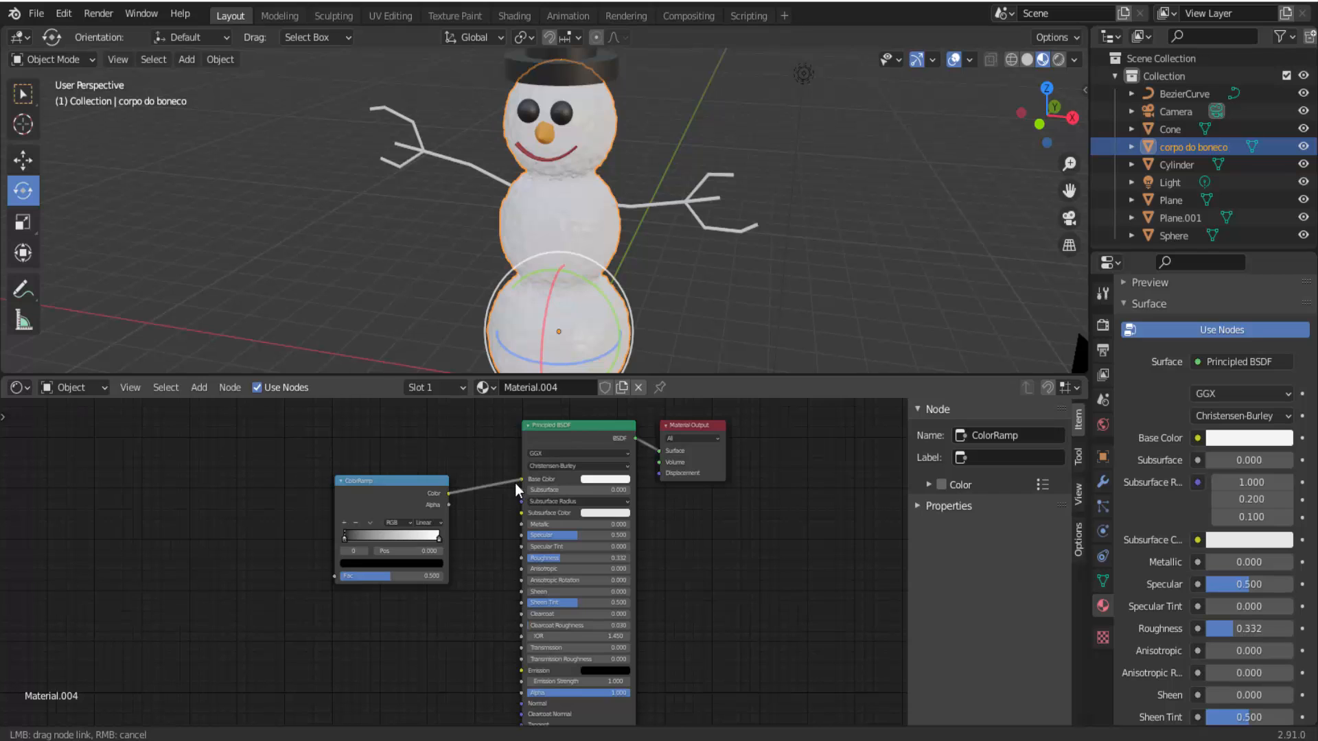
# Link the ColorRamp color to the Principled BSDF base color, with the black stop at about 0.214 and the white stop at 0.441.
pyautogui.moveTo(518, 484); pyautogui.dragTo(517, 483)
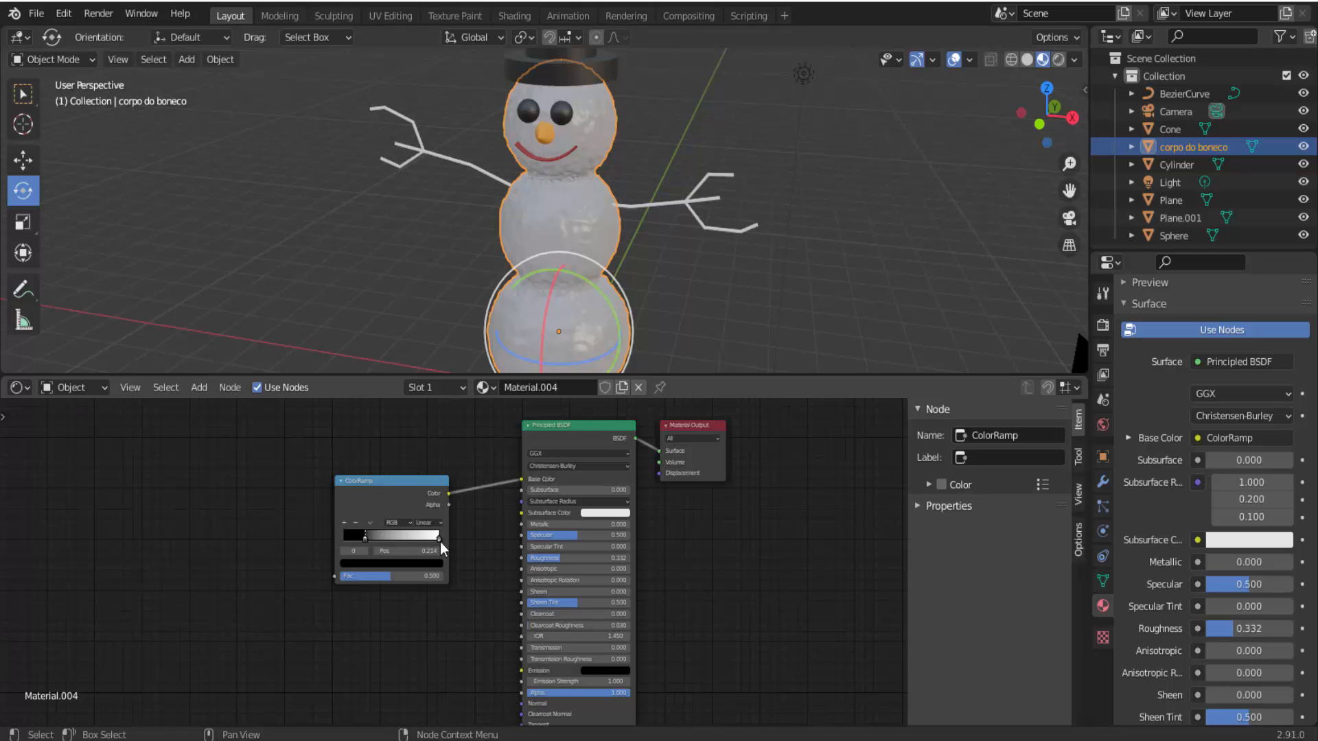
pyautogui.moveTo(438, 540); pyautogui.dragTo(379, 541)
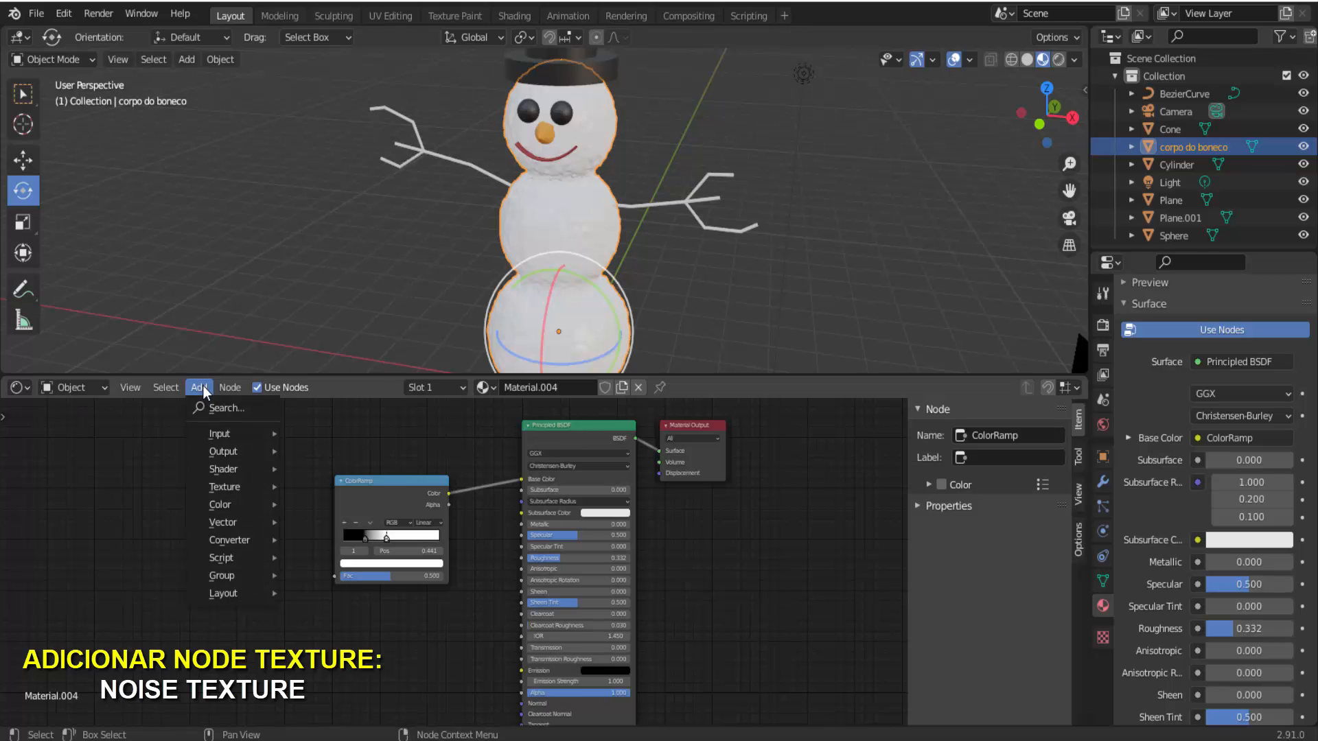
# Add a Noise Texture node ahead of the ColorRamp and link its Fac output to the ColorRamp's Fac input.
pyautogui.moveTo(239, 490)
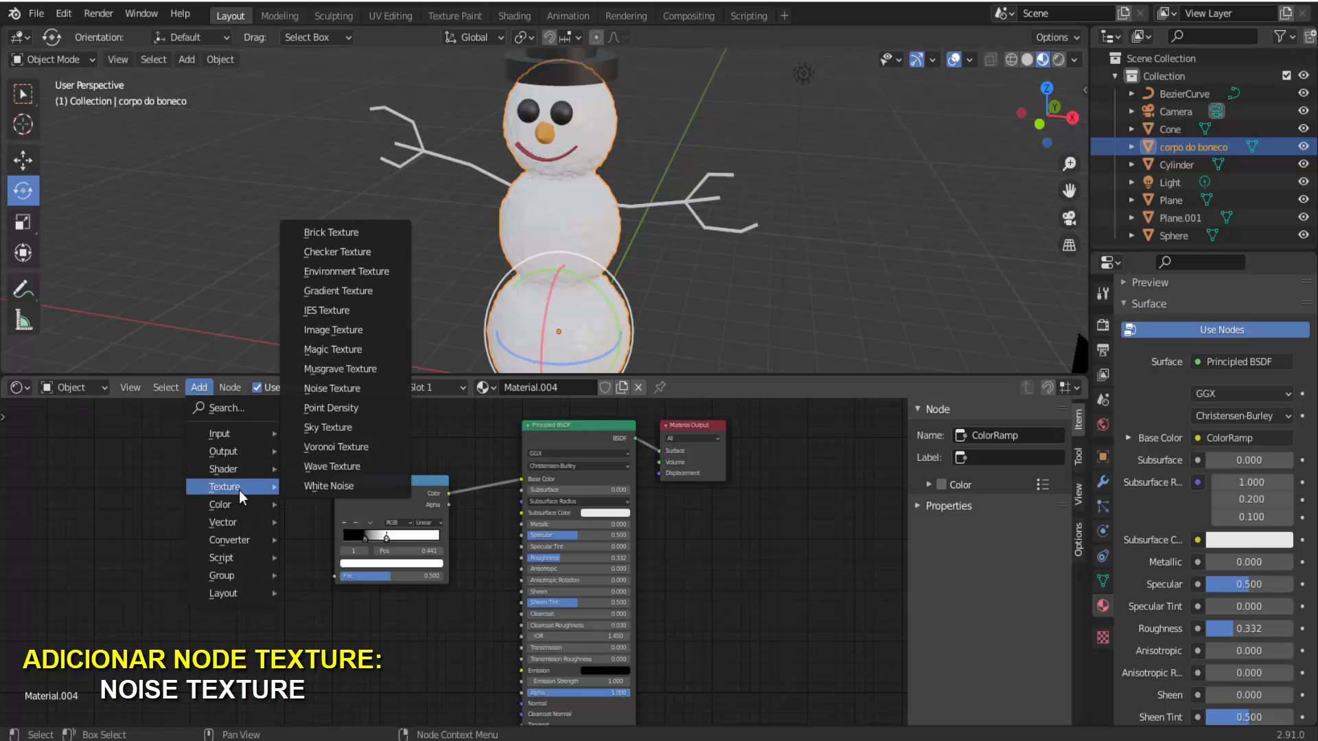
pyautogui.click(337, 389)
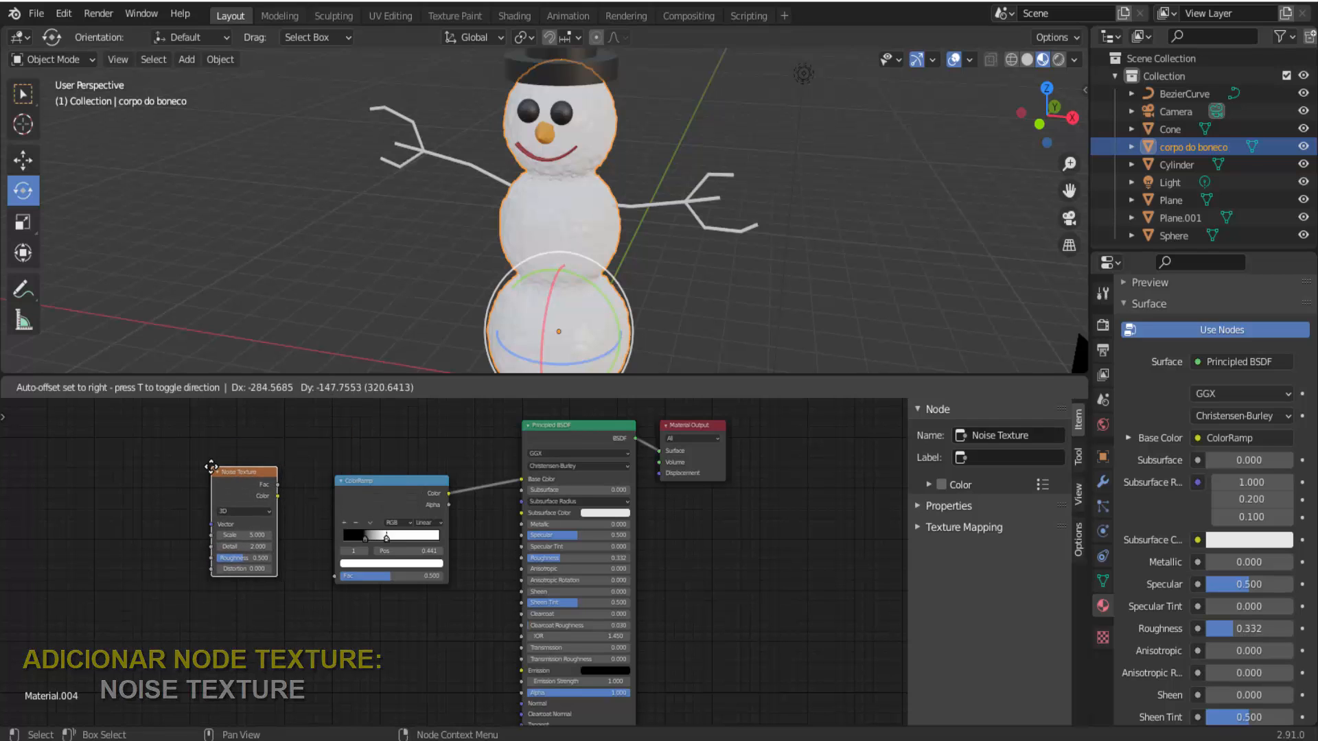
pyautogui.click(210, 467)
pyautogui.moveTo(334, 576); pyautogui.dragTo(278, 489)
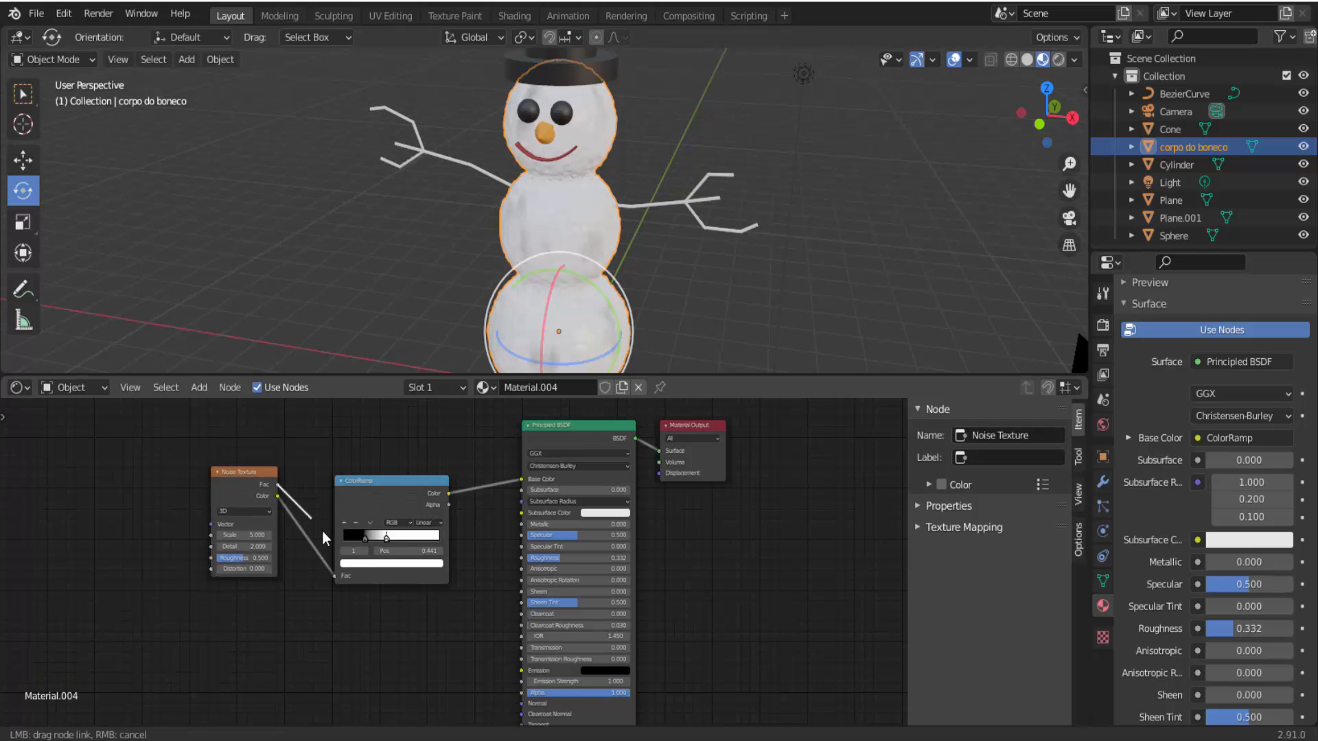
pyautogui.moveTo(345, 584); pyautogui.dragTo(345, 584)
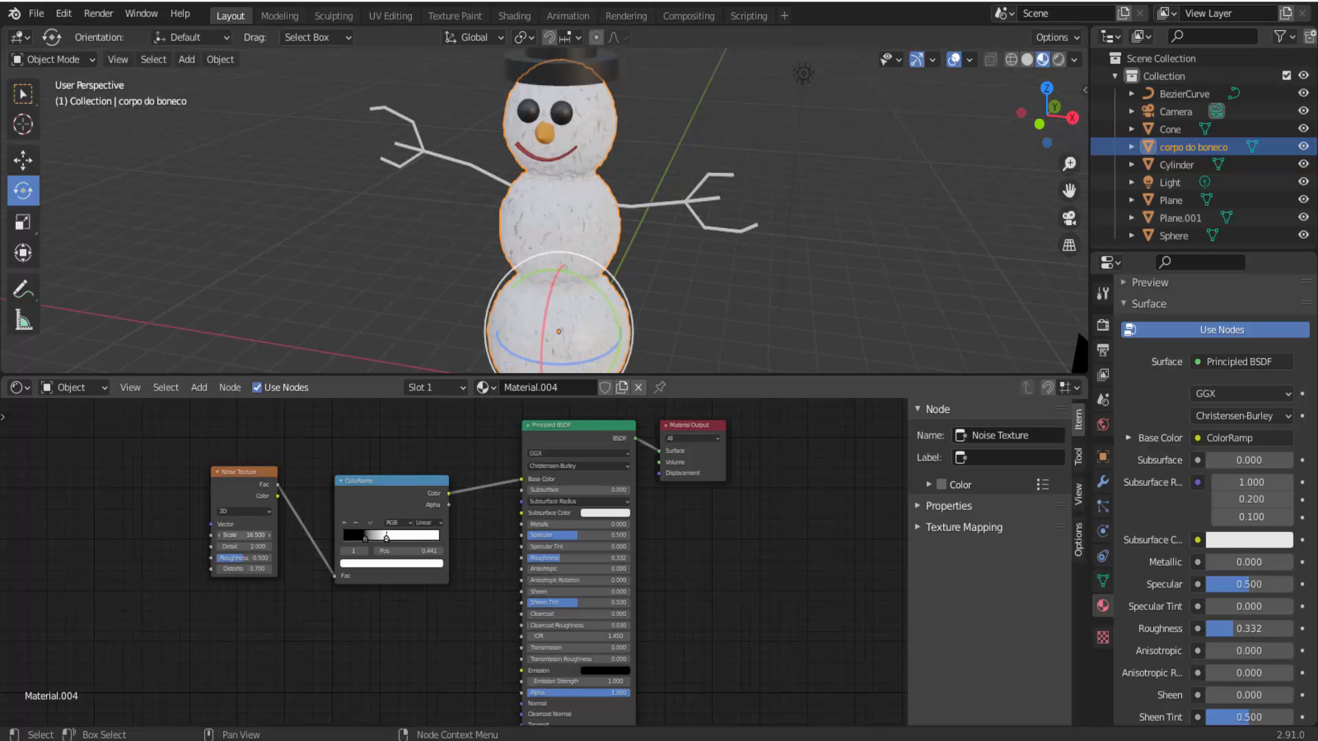
# Set the Noise Texture's scale to 19.9 and its distortion to -1.2.
pyautogui.scroll(2, 185, 556)
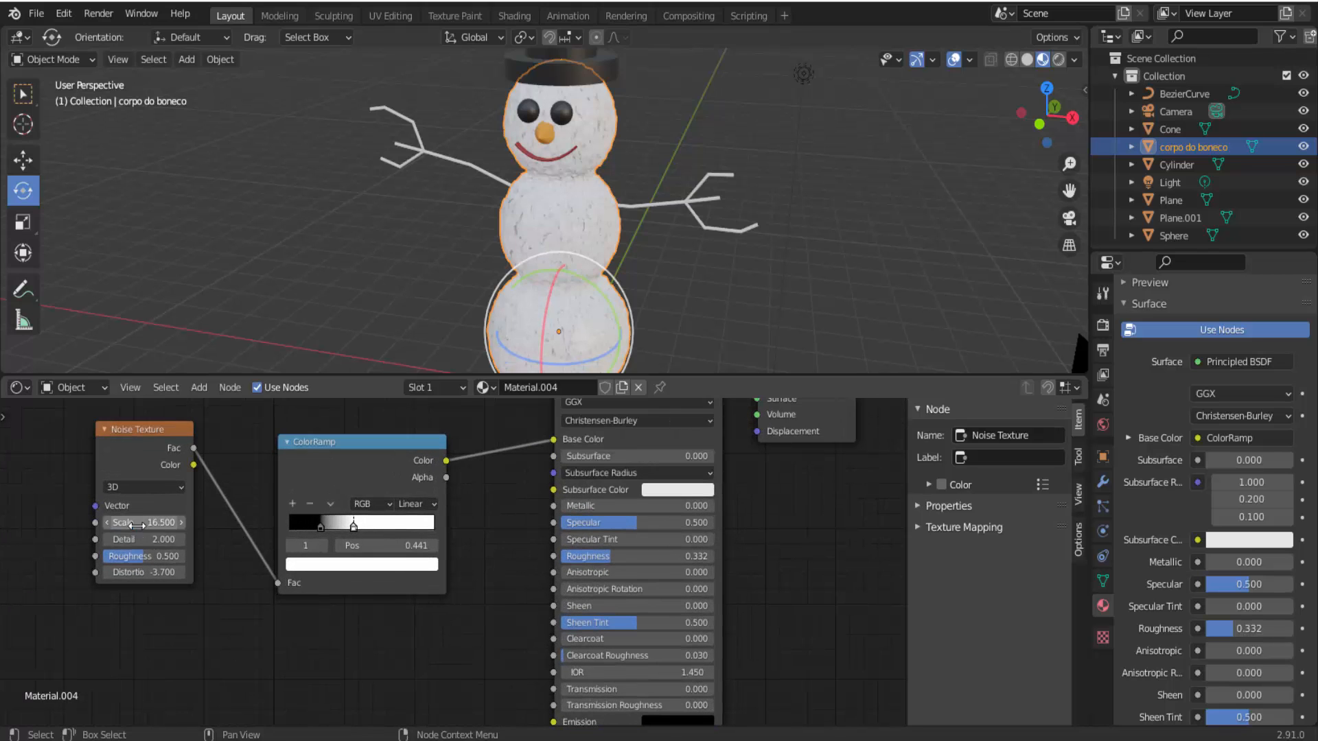
pyautogui.moveTo(132, 530); pyautogui.dragTo(165, 529)
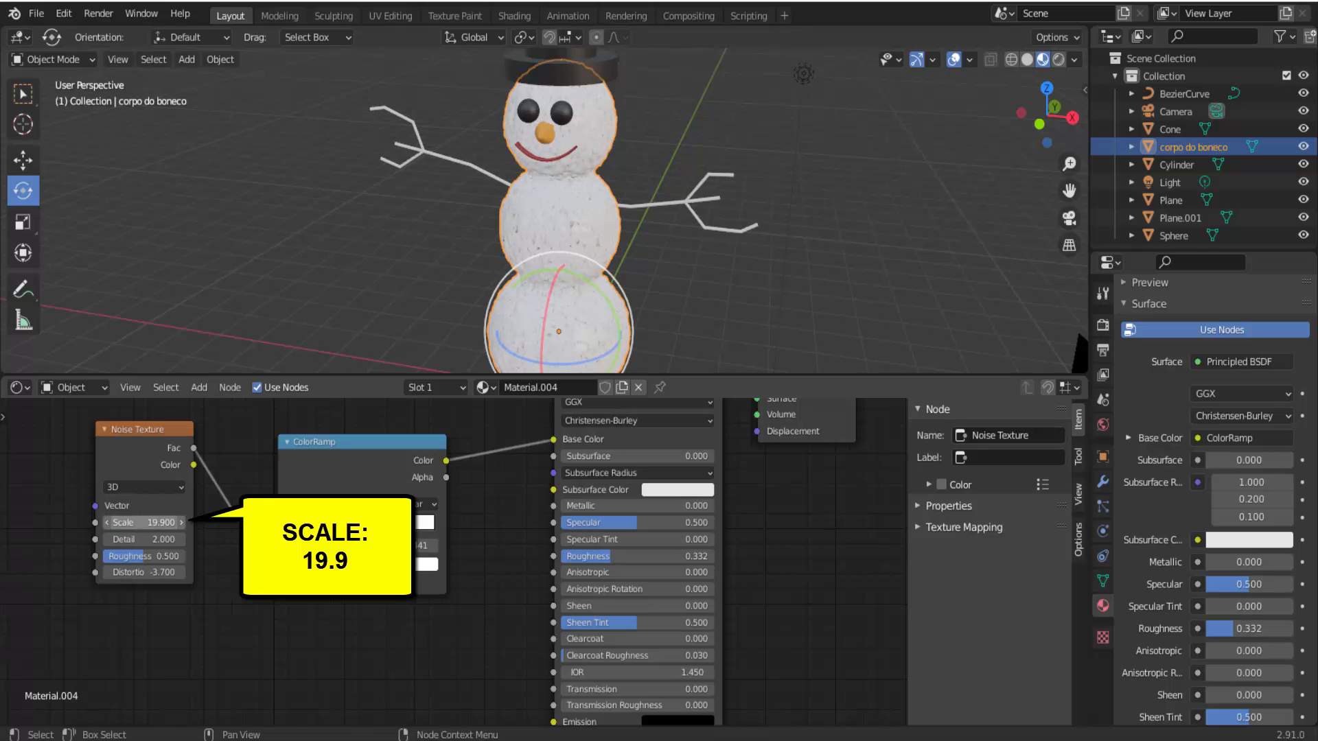
pyautogui.moveTo(145, 572); pyautogui.dragTo(144, 572)
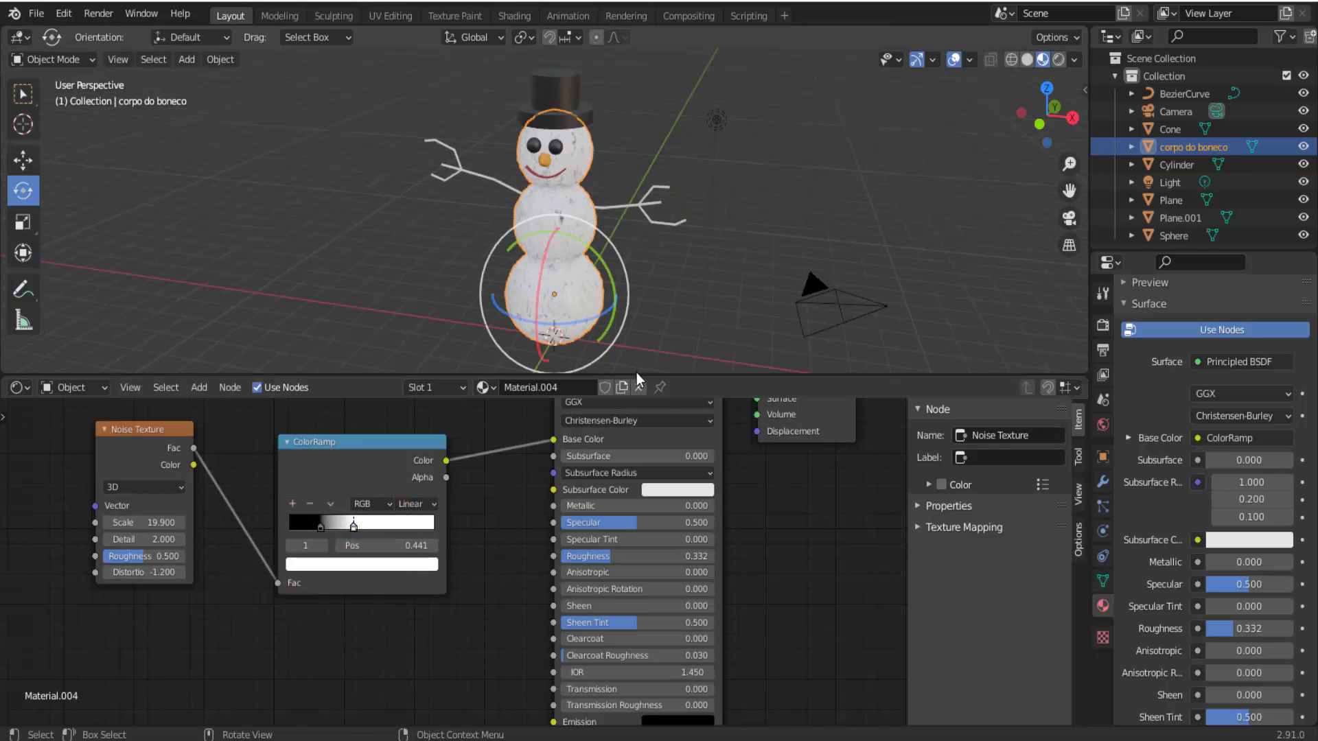
# Shrink the Shader Editor area, change it back to the Timeline, and deselect the snow body.
pyautogui.moveTo(639, 376); pyautogui.dragTo(618, 605)
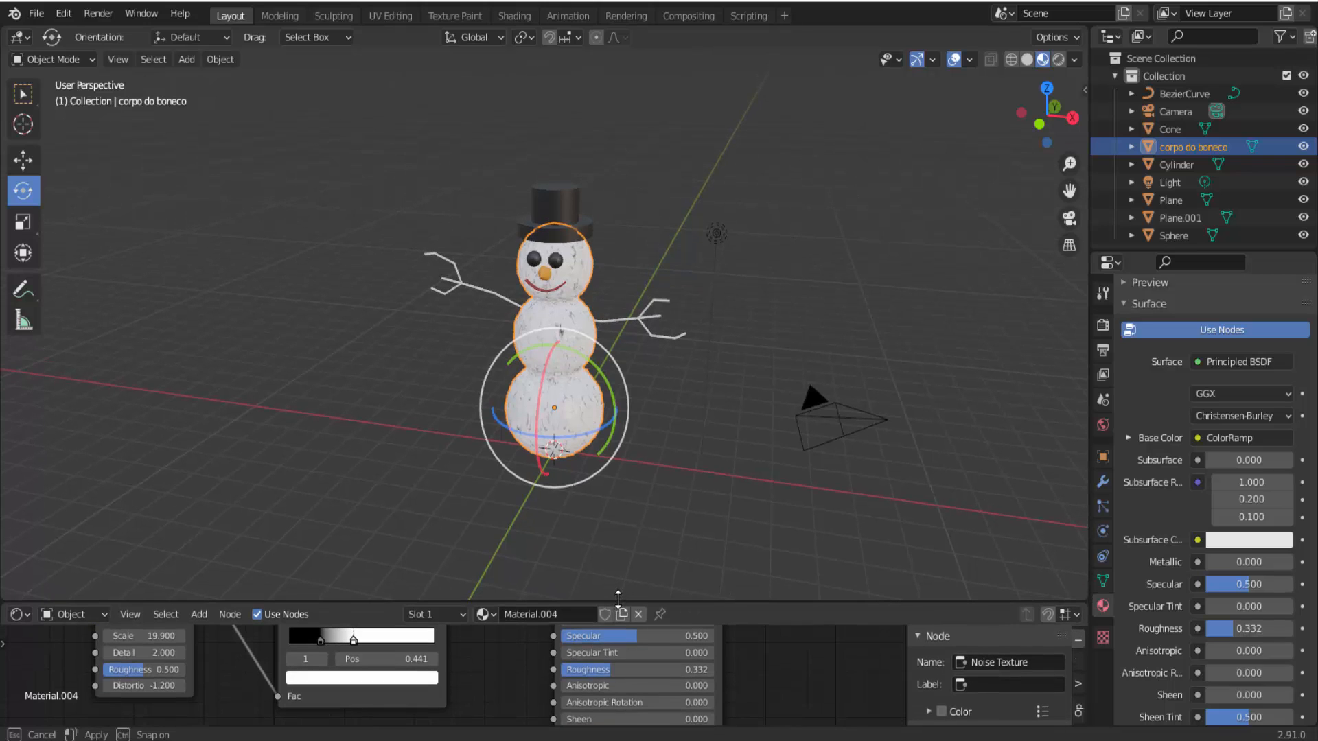
pyautogui.click(31, 614)
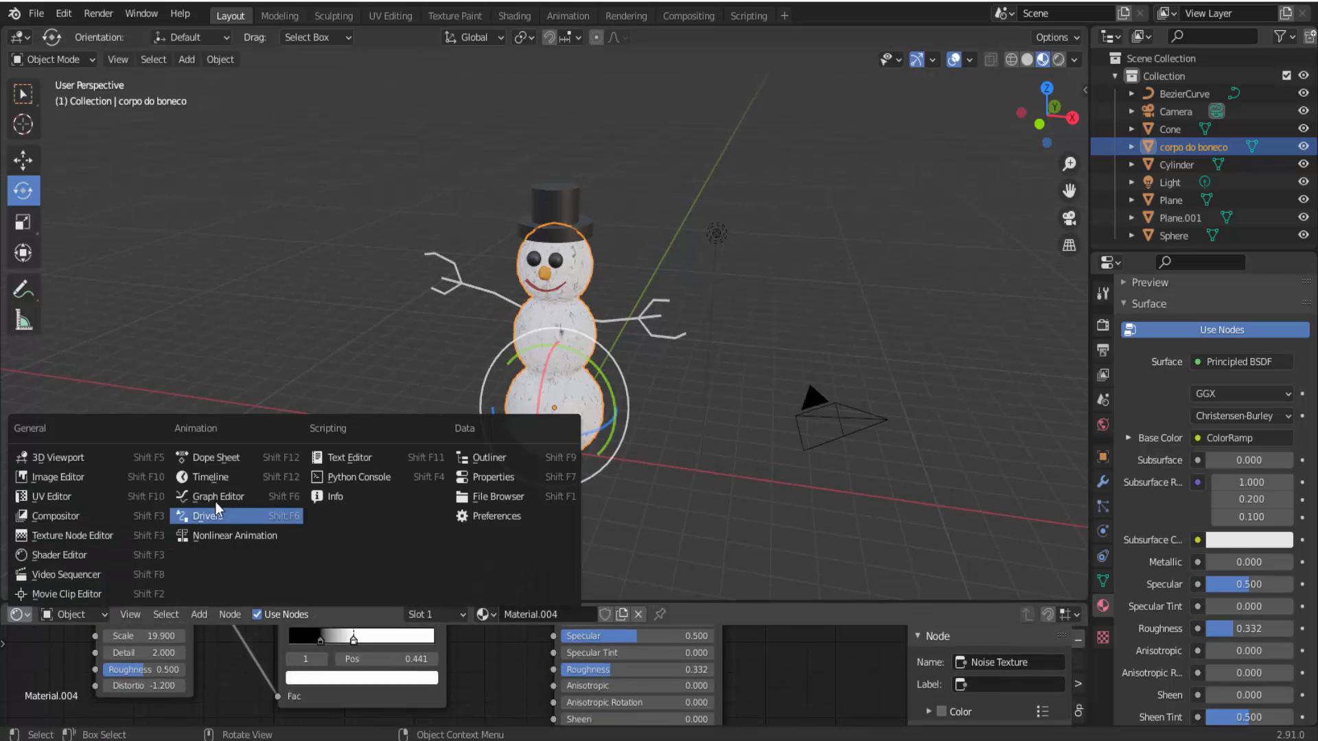
pyautogui.click(210, 477)
pyautogui.click(854, 277)
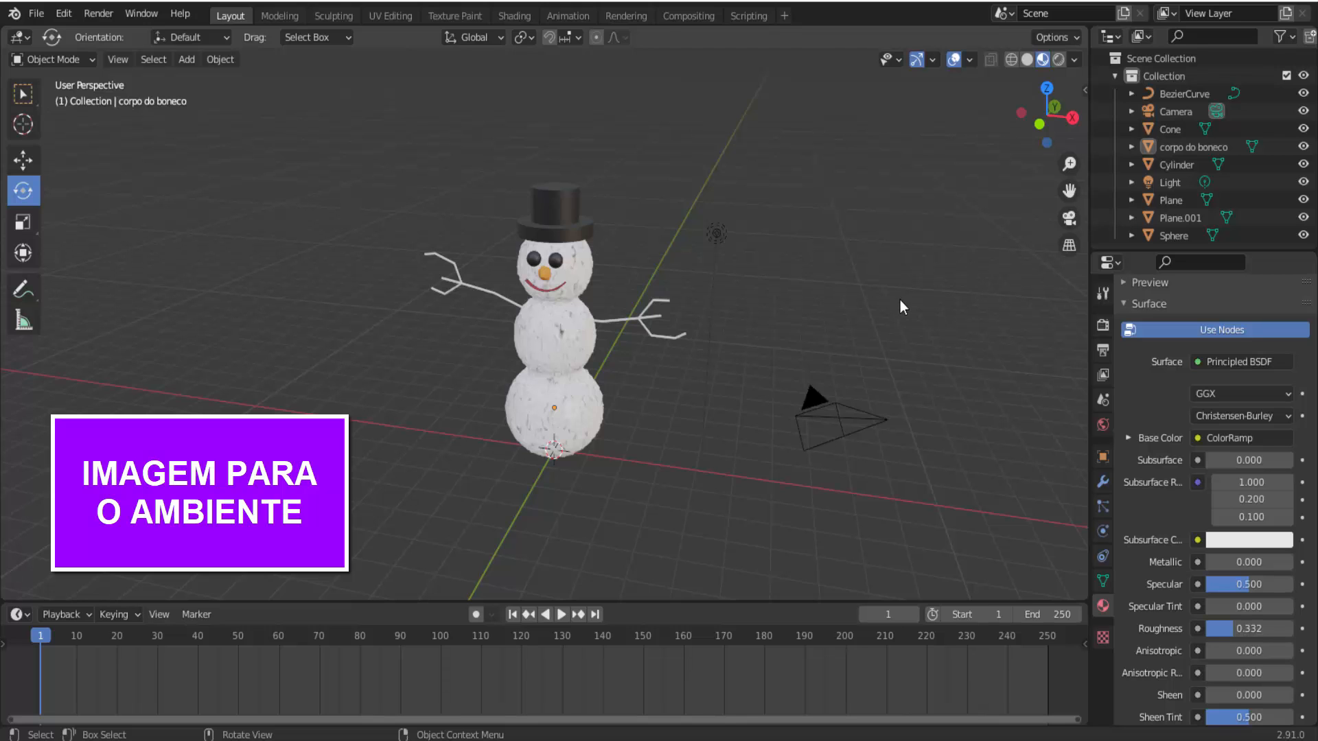
# Use autoshop_01_4k.hdr from the Imagens HDRI 4K folder as the world's environment texture and show the viewport in rendered shading.
pyautogui.click(1103, 428)
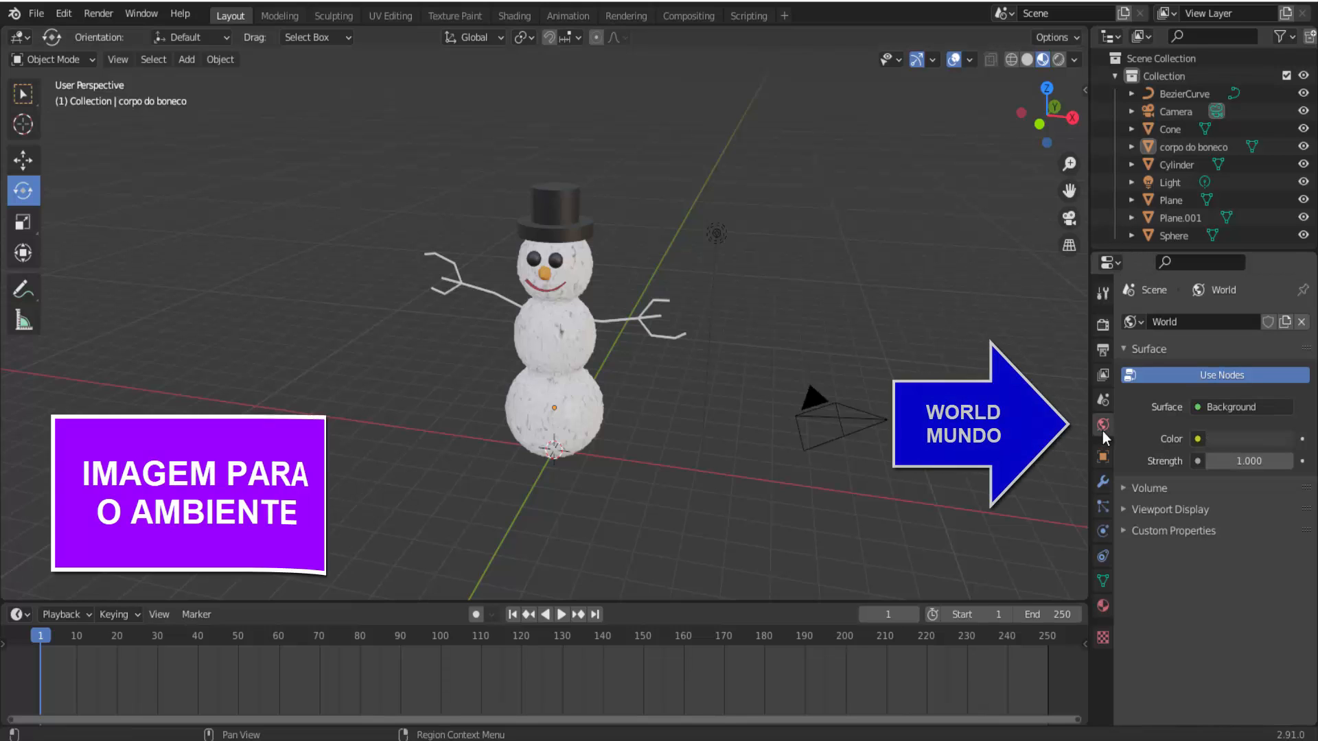
pyautogui.click(1198, 439)
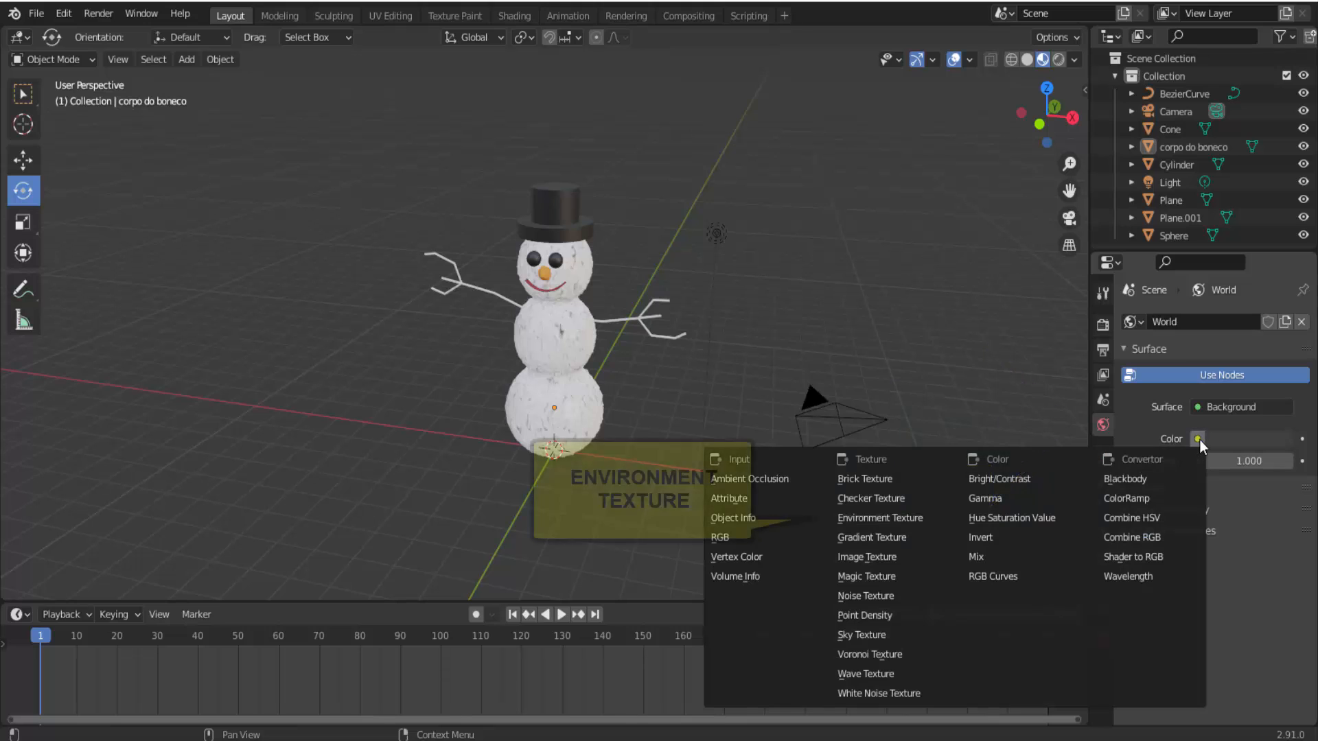
pyautogui.click(914, 522)
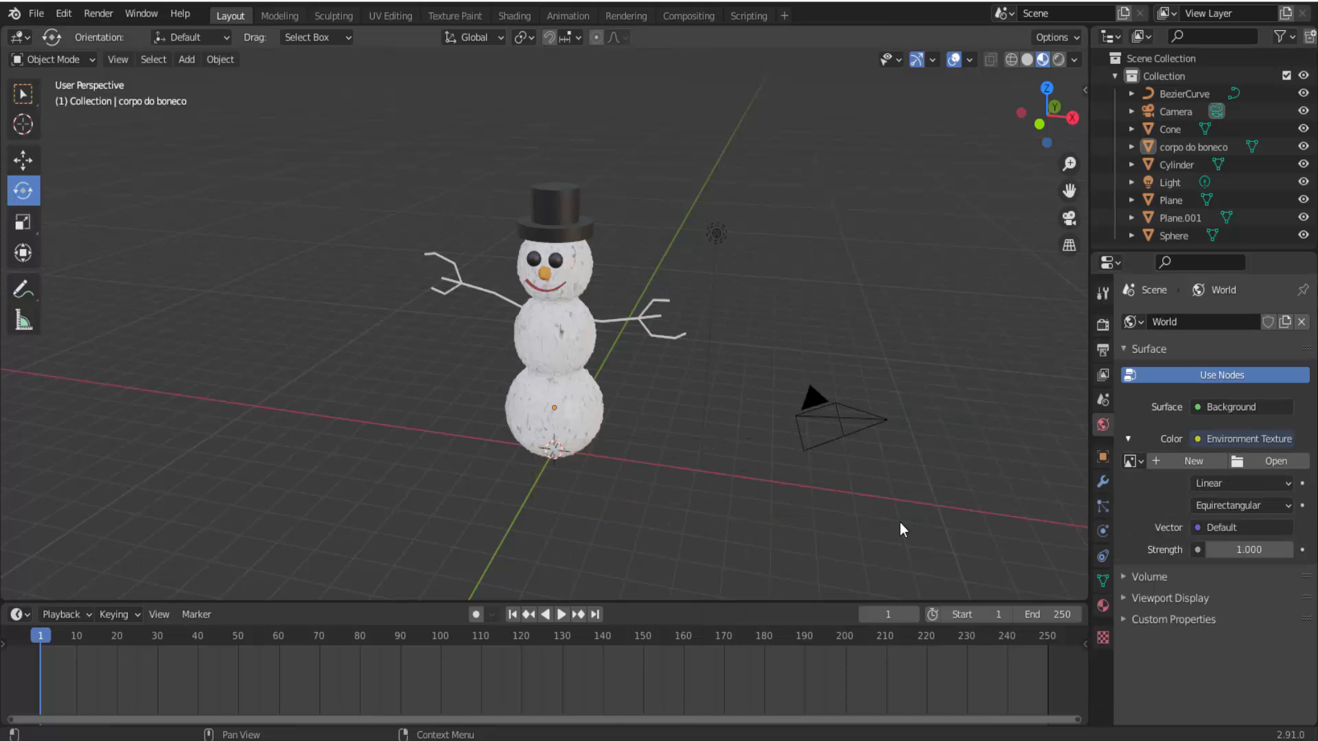
pyautogui.click(1267, 460)
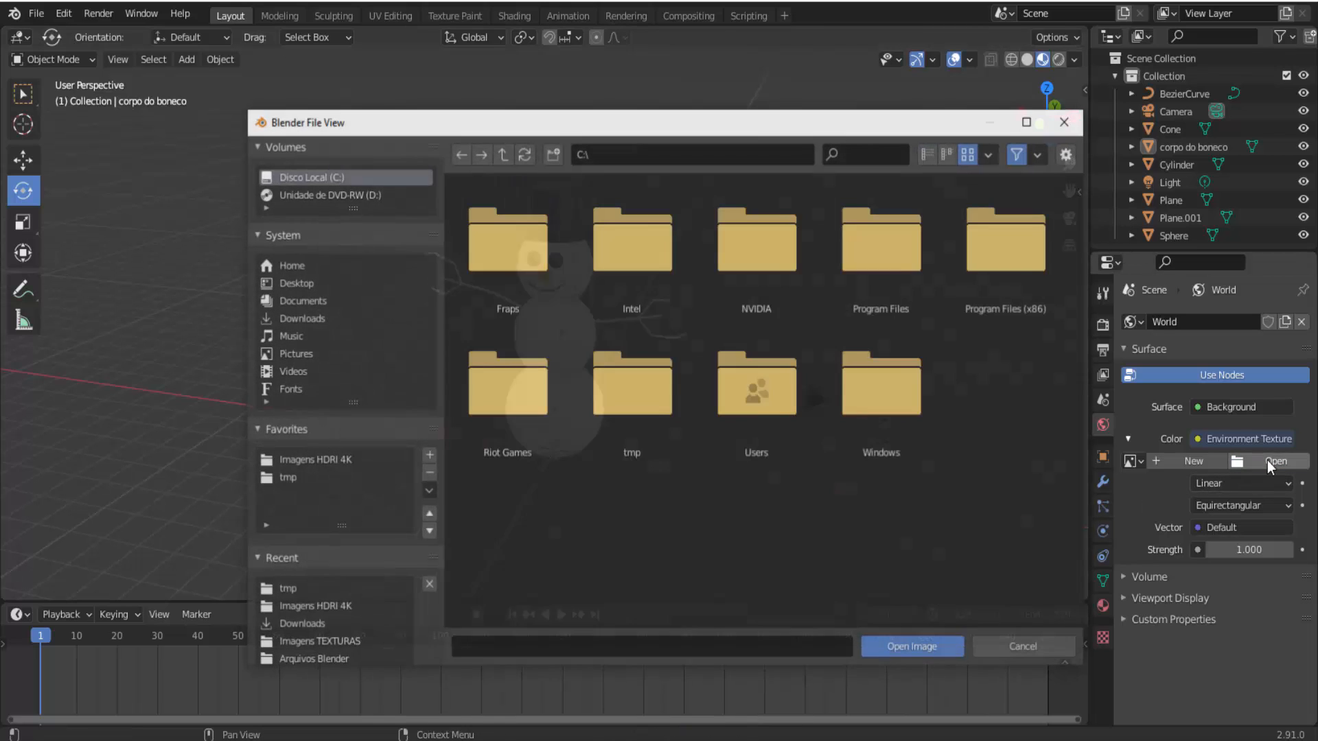
pyautogui.click(319, 458)
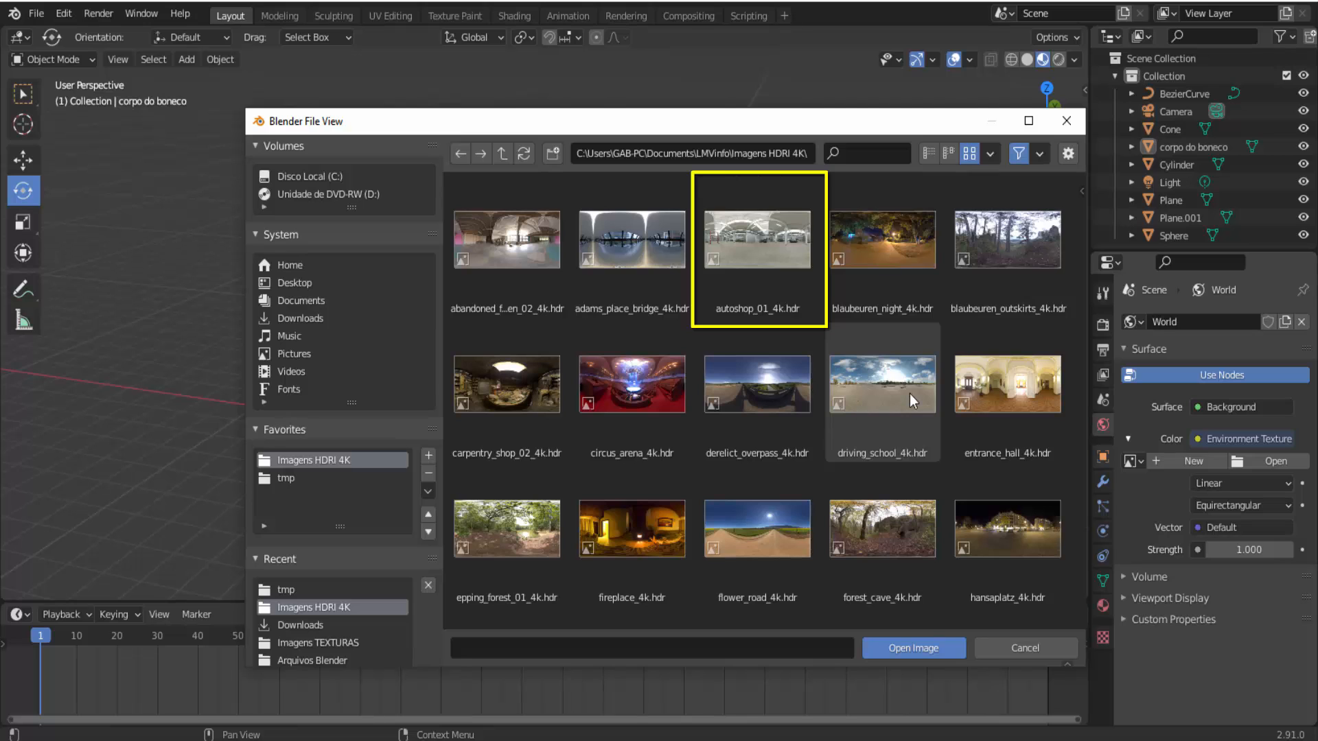
pyautogui.doubleClick(773, 257)
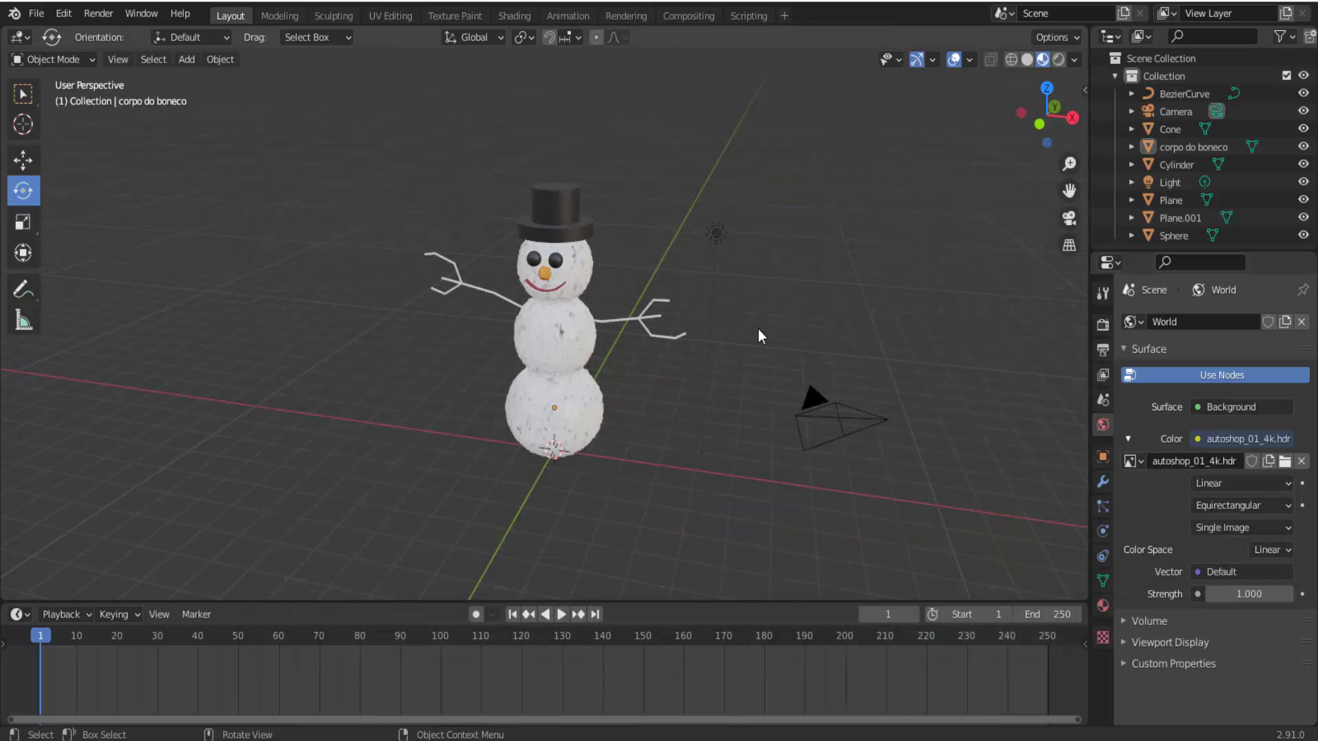
pyautogui.click(1058, 59)
# Give the branch arm Plane a new brown material with base color hue 0.061, saturation 0.934 and value 0.340.
pyautogui.click(636, 317)
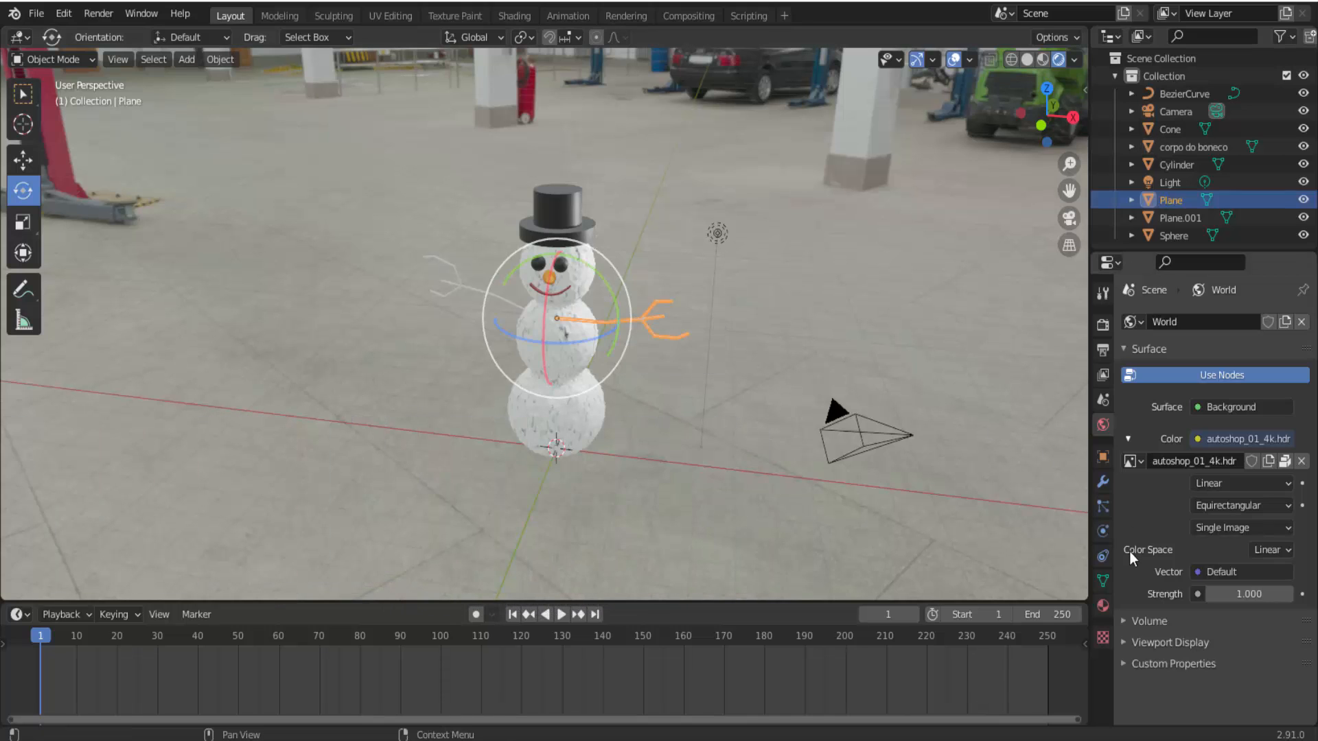
pyautogui.click(1103, 606)
pyautogui.click(1226, 397)
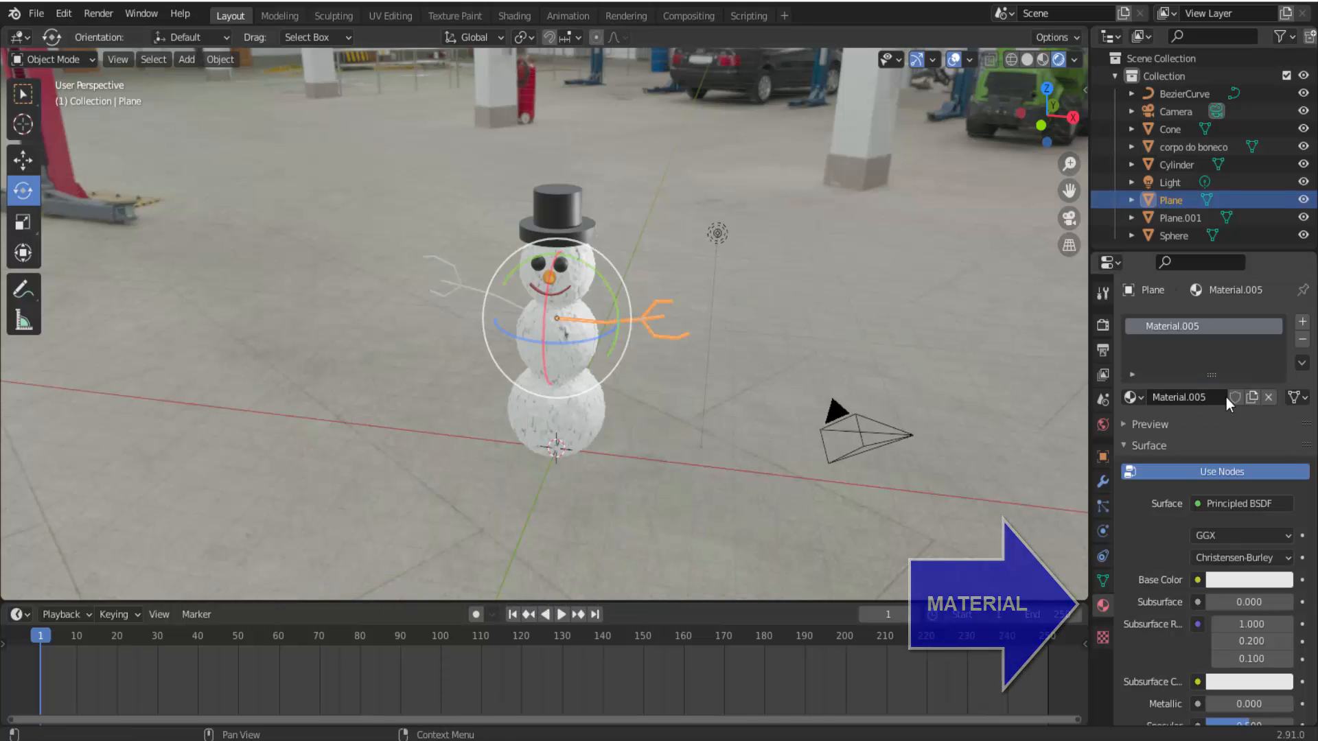
pyautogui.click(1245, 579)
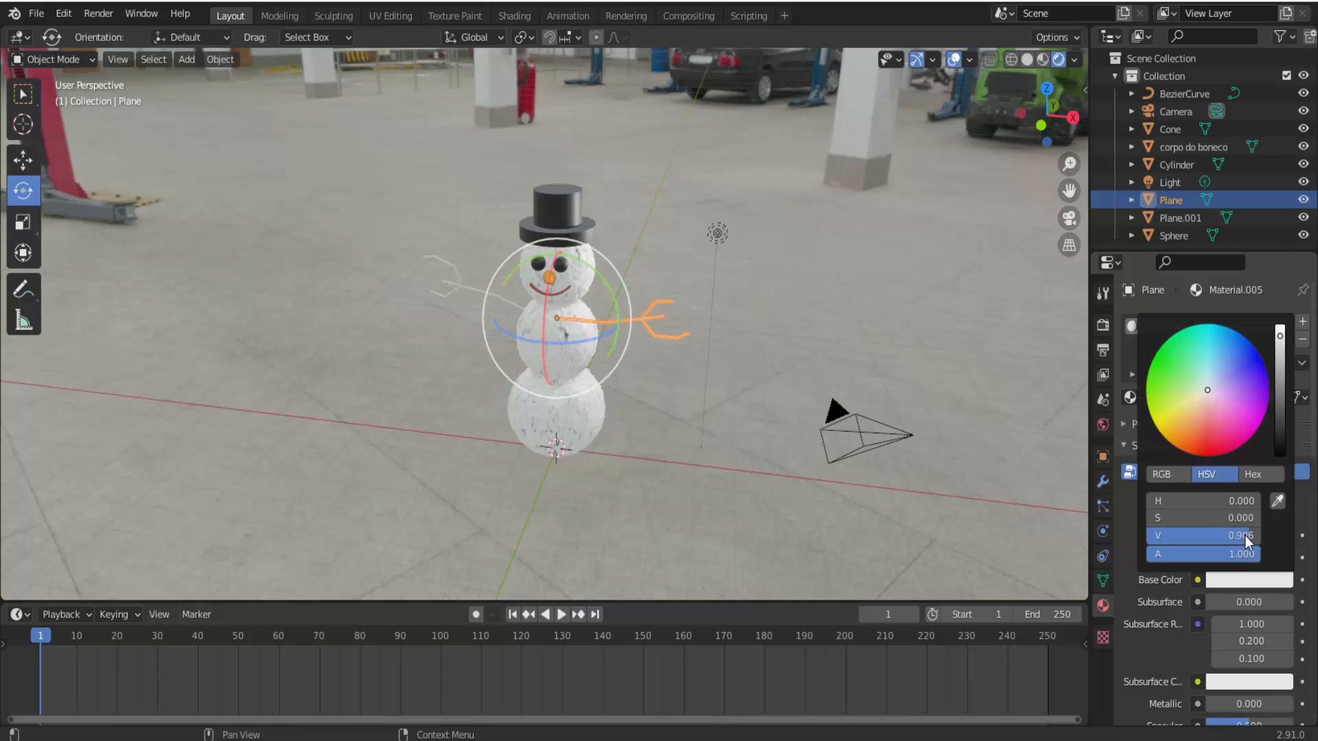
pyautogui.click(1185, 448)
pyautogui.moveTo(1280, 350); pyautogui.dragTo(1281, 411)
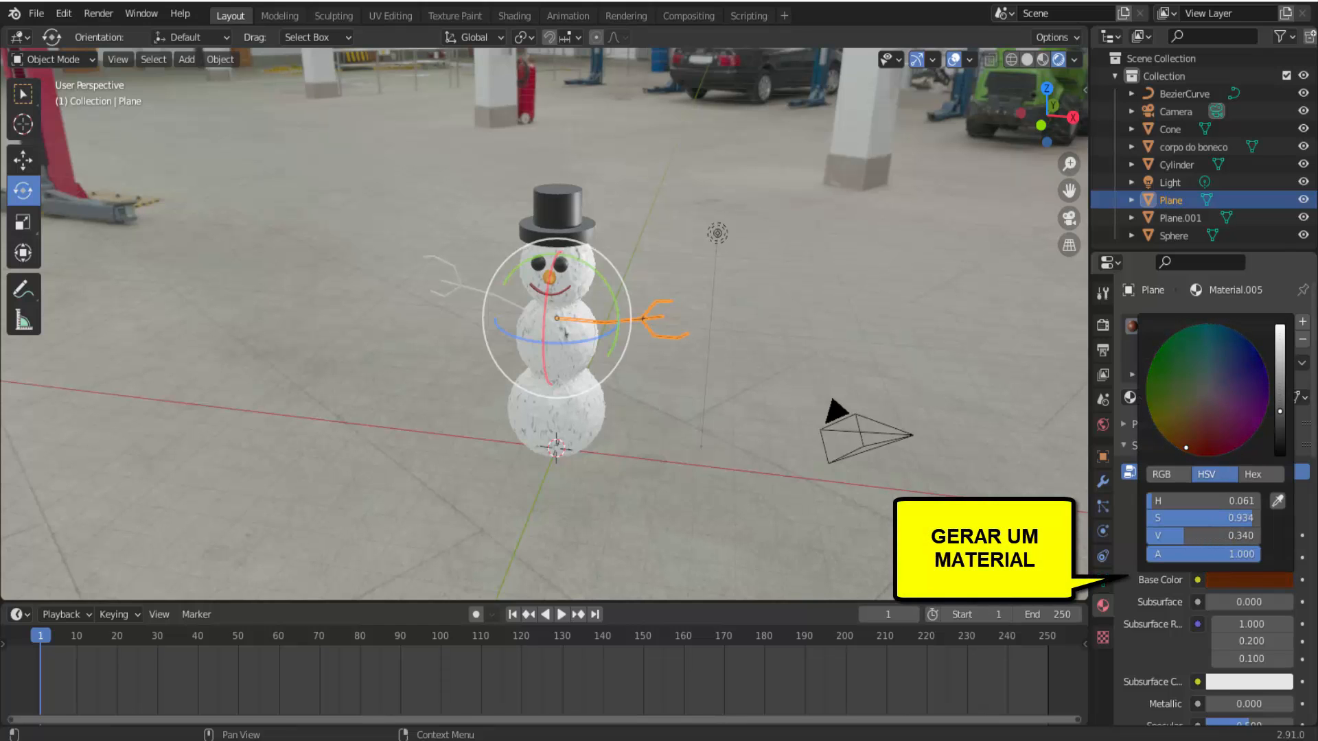
# Assign the existing brown Material.005 to the other branch arm, Plane.001.
pyautogui.click(458, 282)
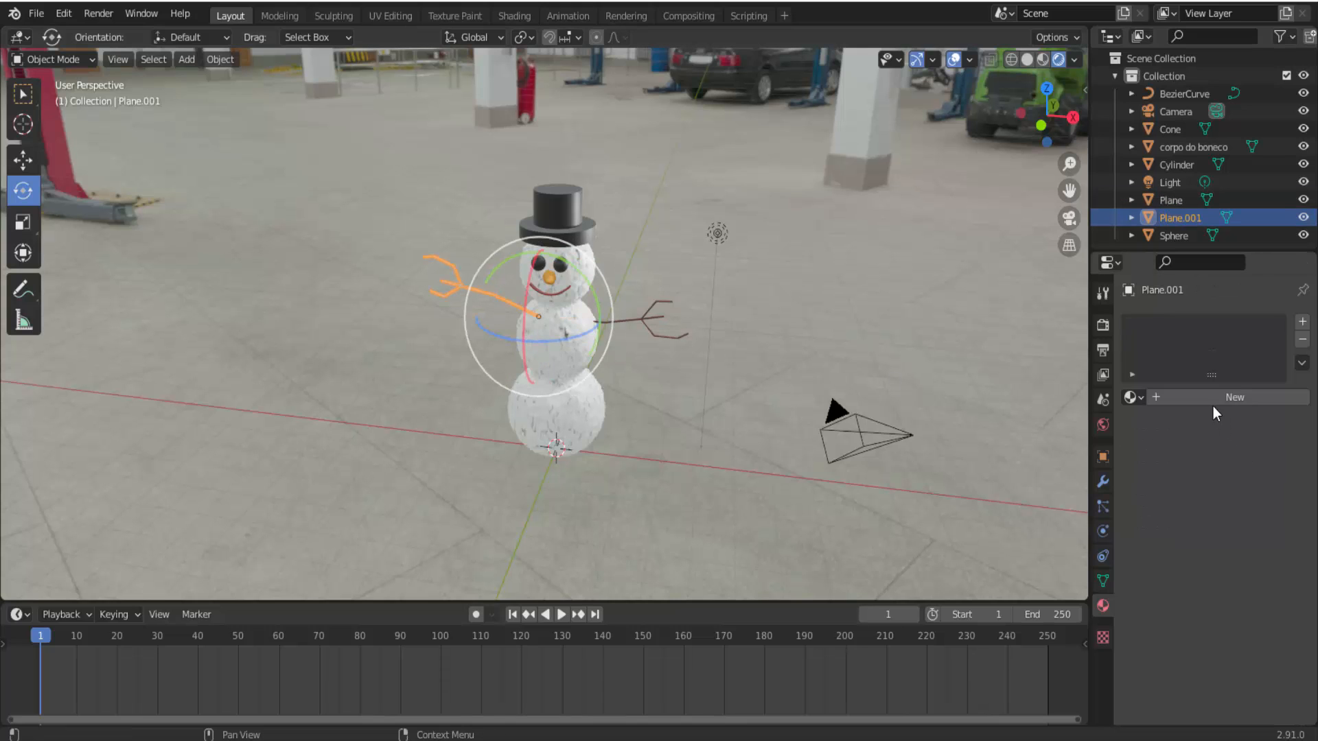
pyautogui.click(1134, 398)
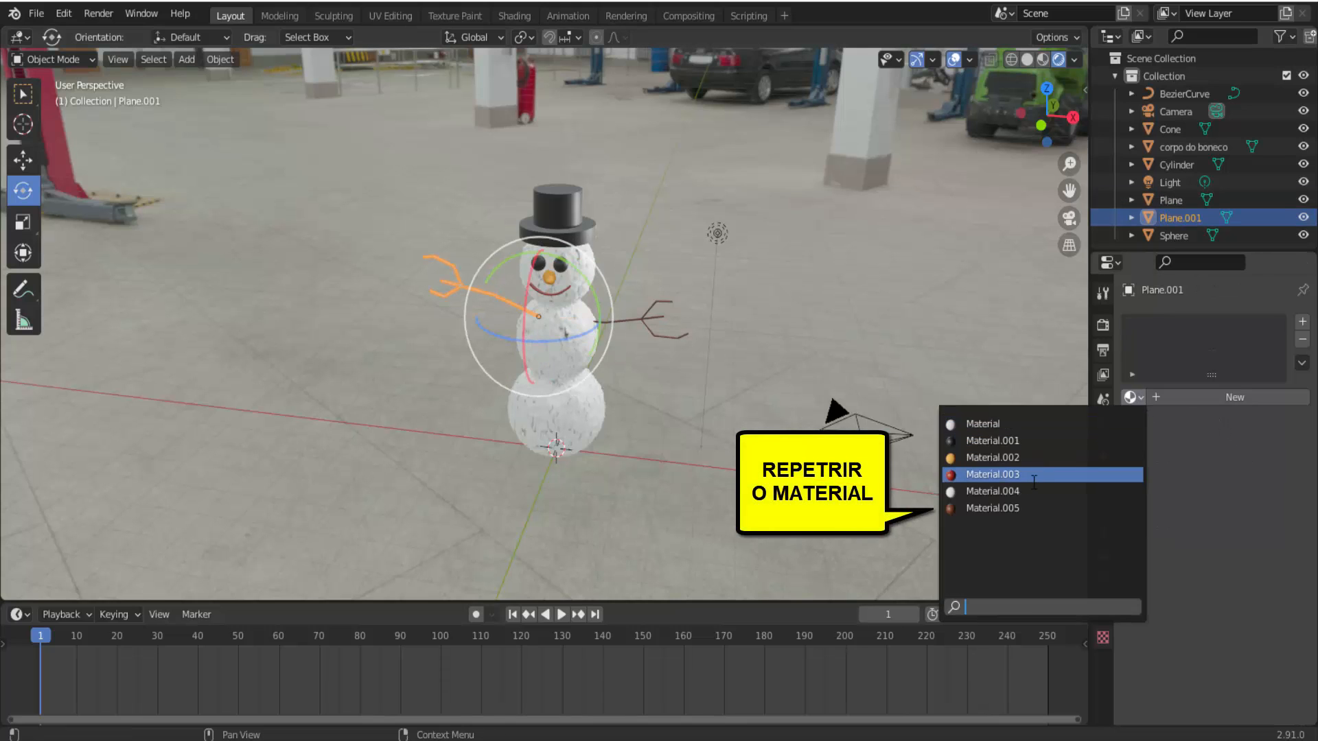
pyautogui.click(1020, 506)
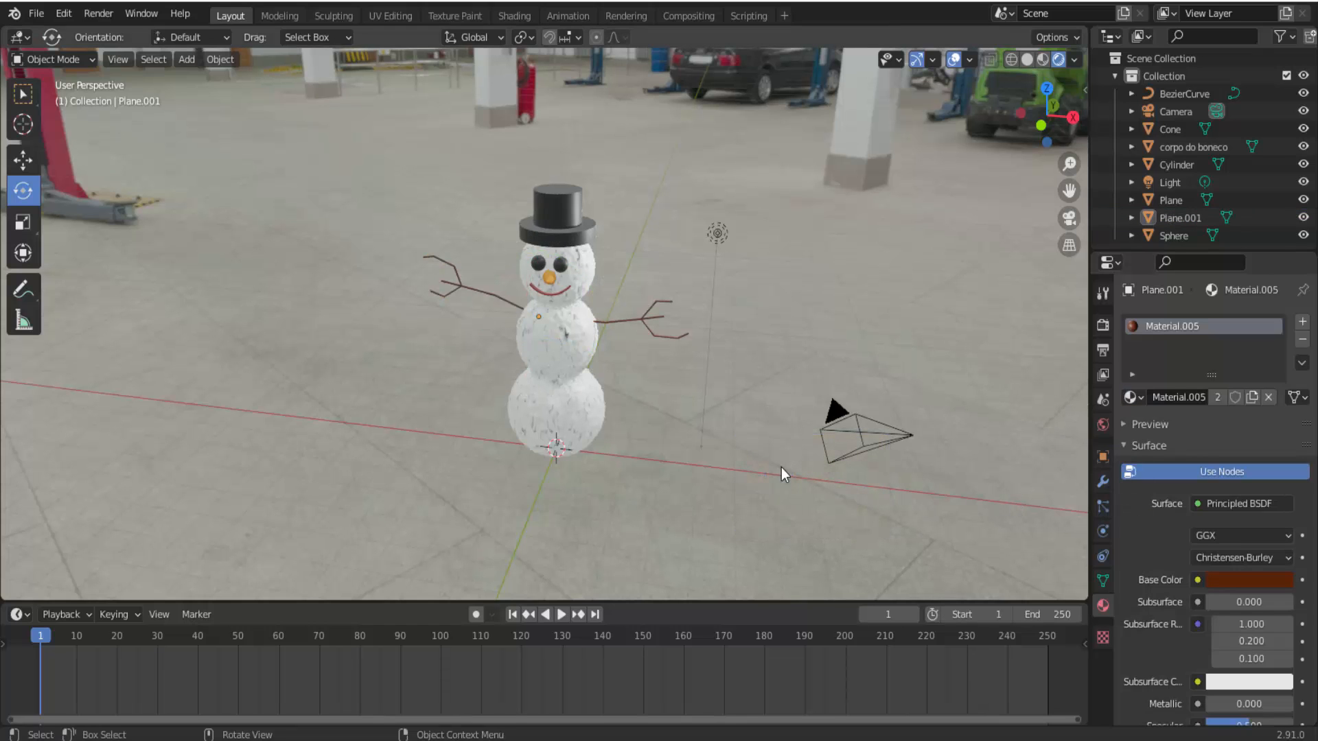
# Return the viewport to solid shading, add a mesh plane under the snowman, and scale it up to about 6.348.
pyautogui.click(1025, 59)
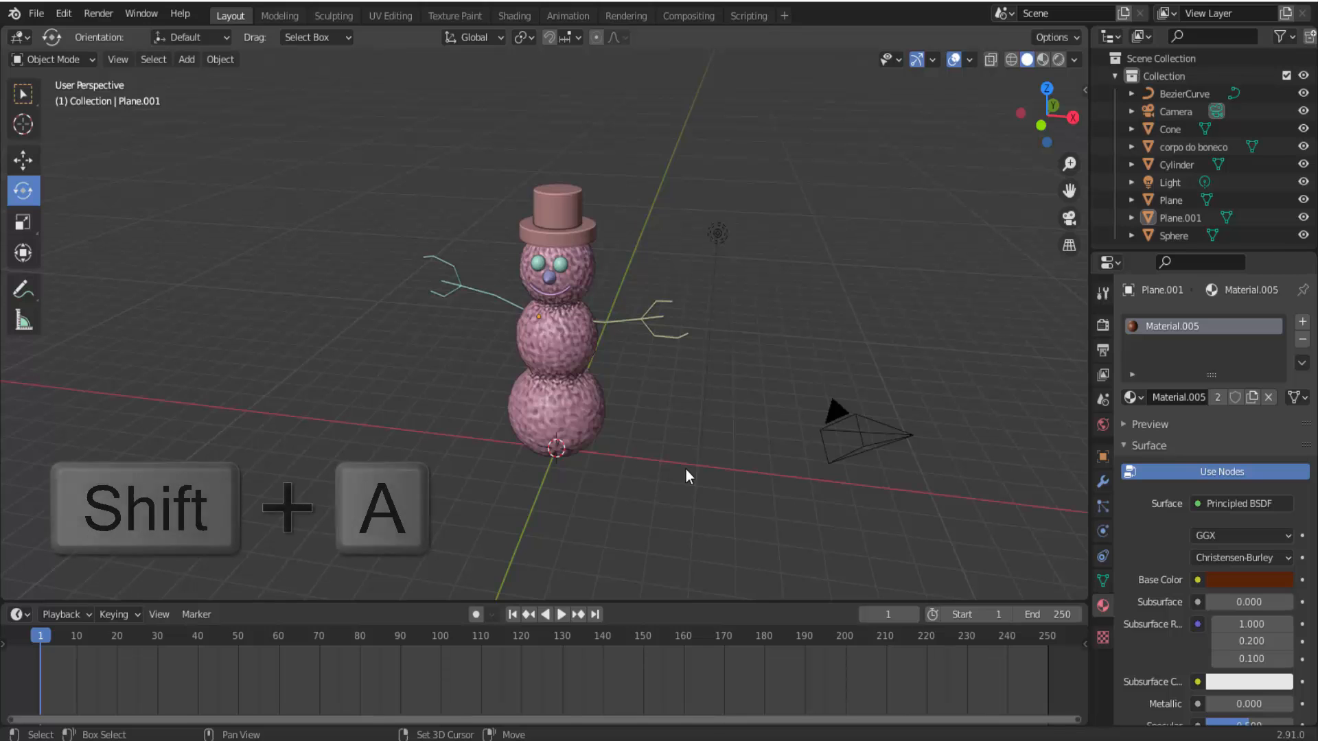
pyautogui.hotkey('shift', 'a')
pyautogui.moveTo(664, 386)
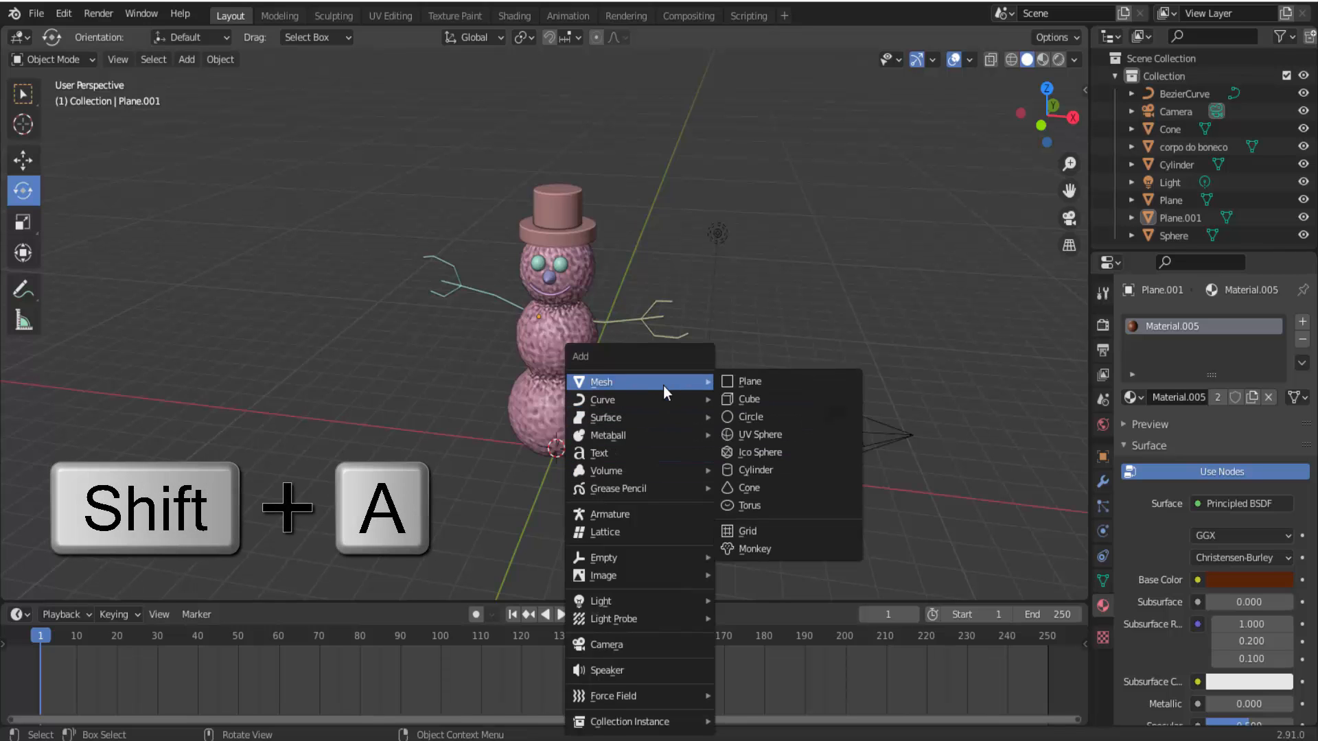
pyautogui.click(748, 382)
pyautogui.press('s')
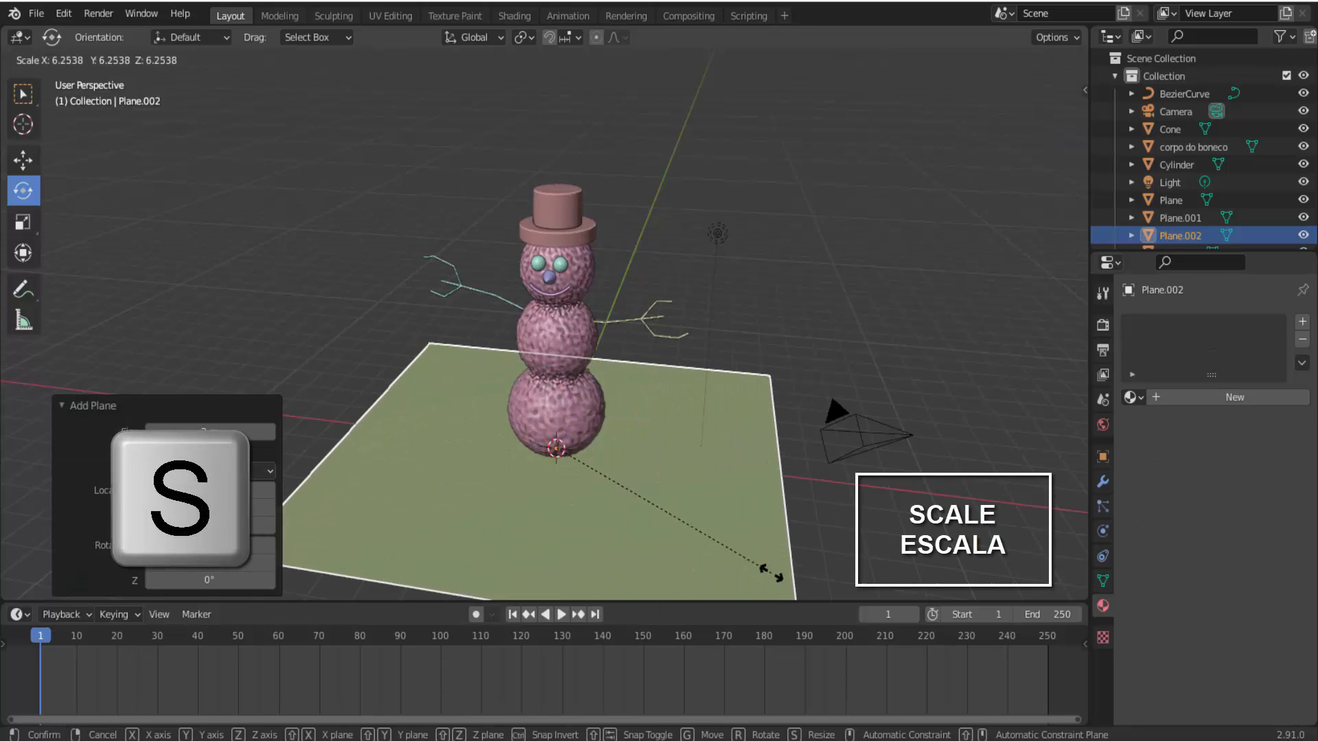
pyautogui.click(772, 580)
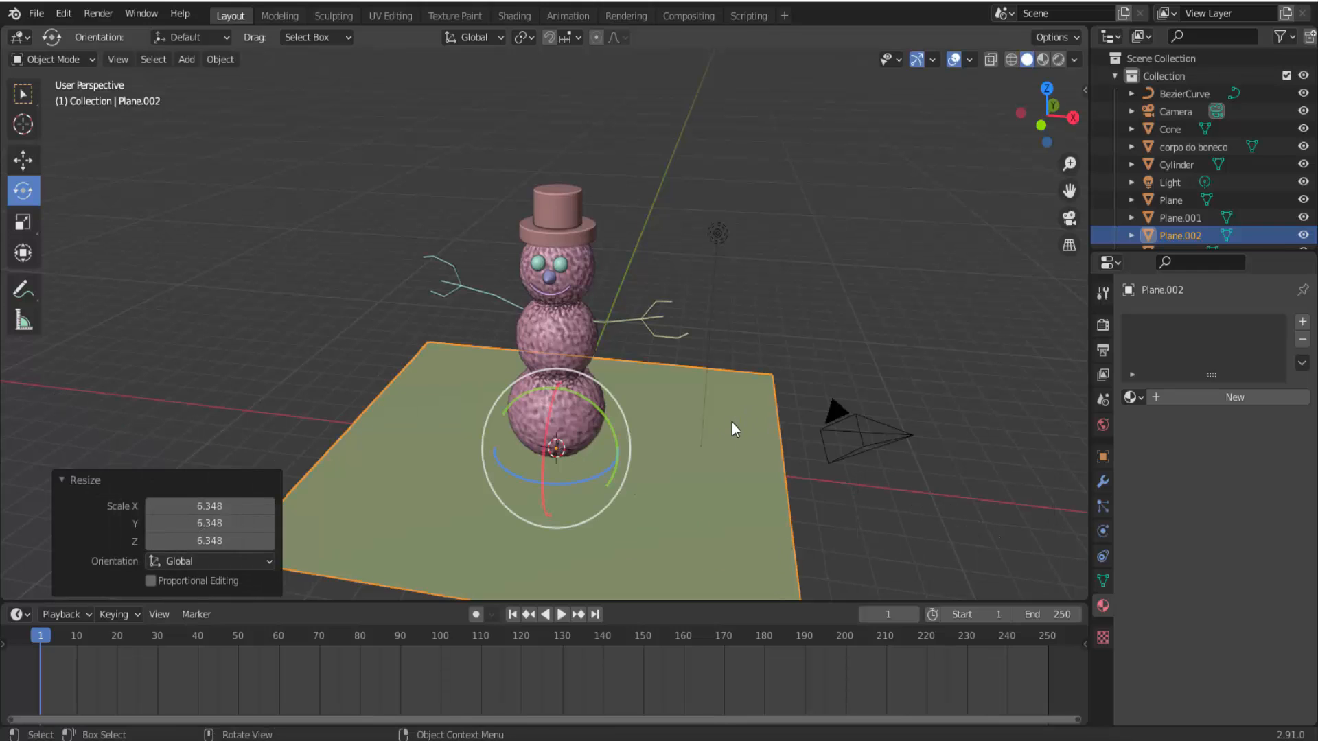
# Subdivide the ground plane in Edit Mode with 100 cuts.
pyautogui.scroll(-2, 731, 422)
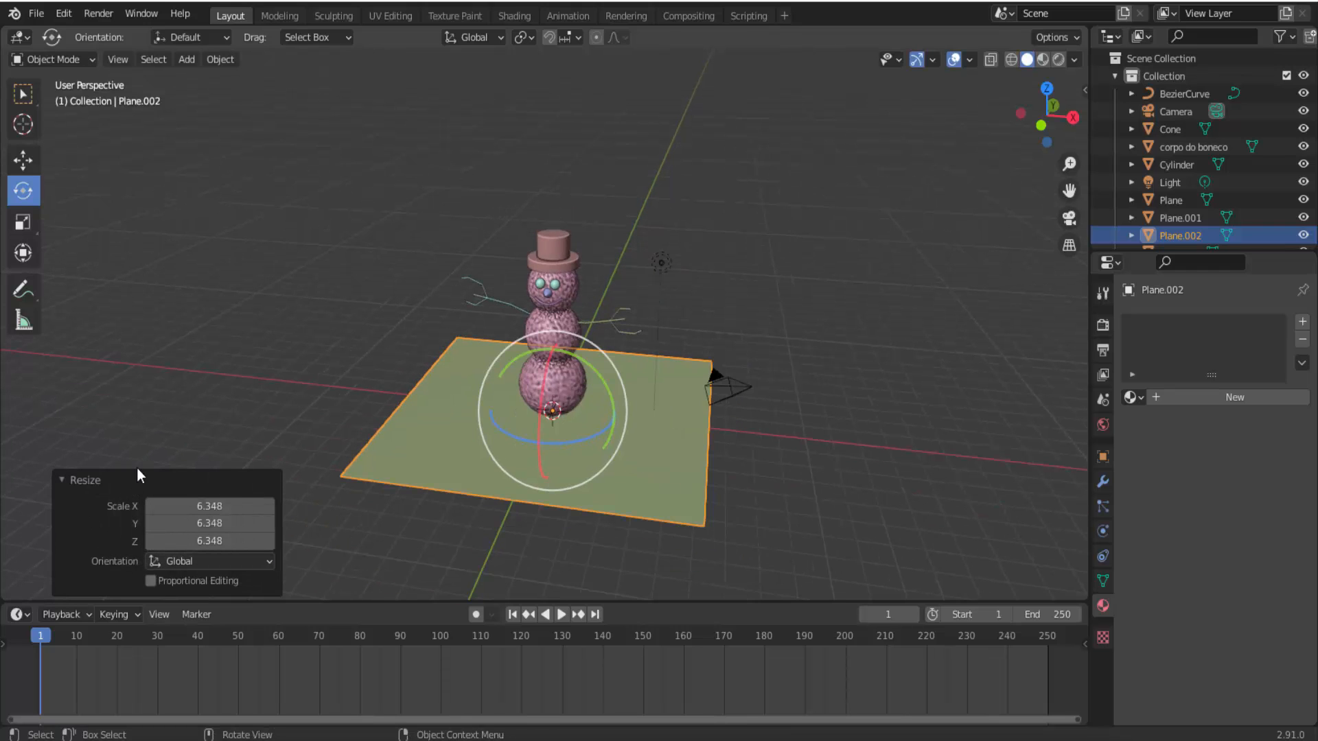
pyautogui.click(60, 58)
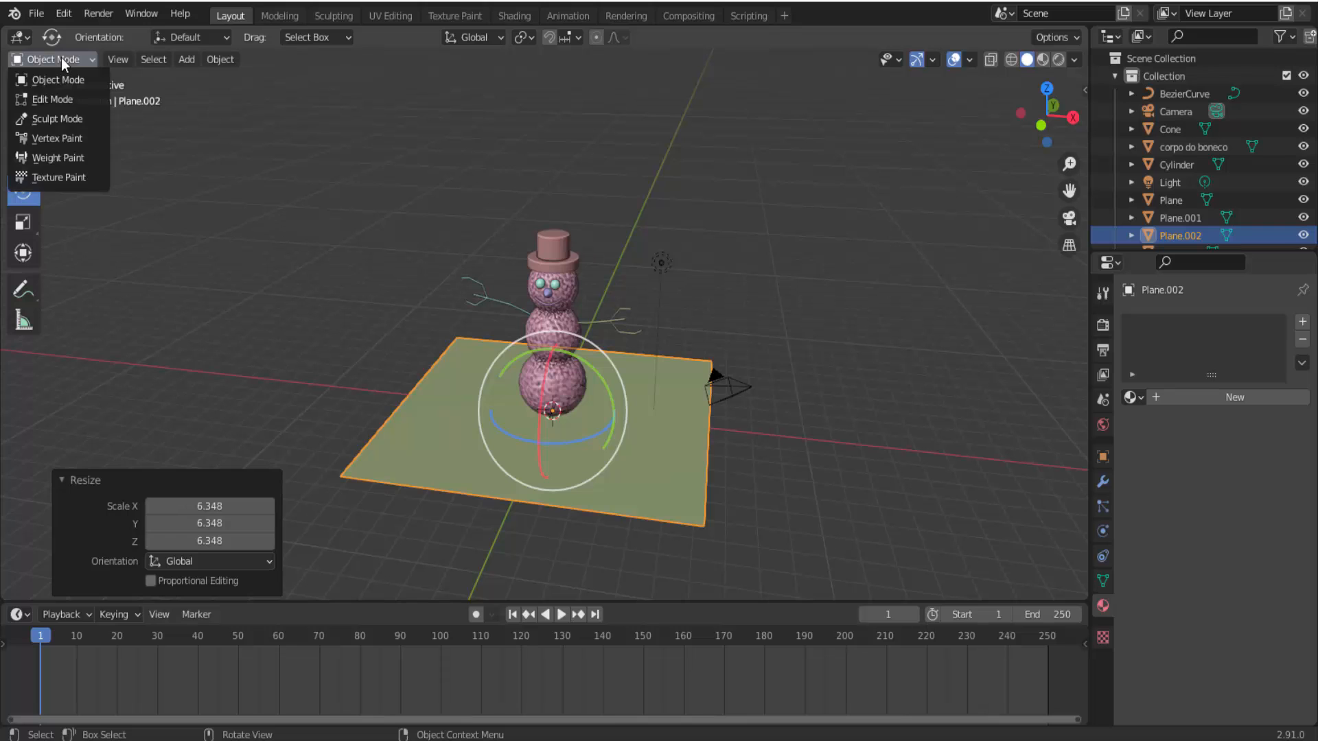
pyautogui.click(65, 97)
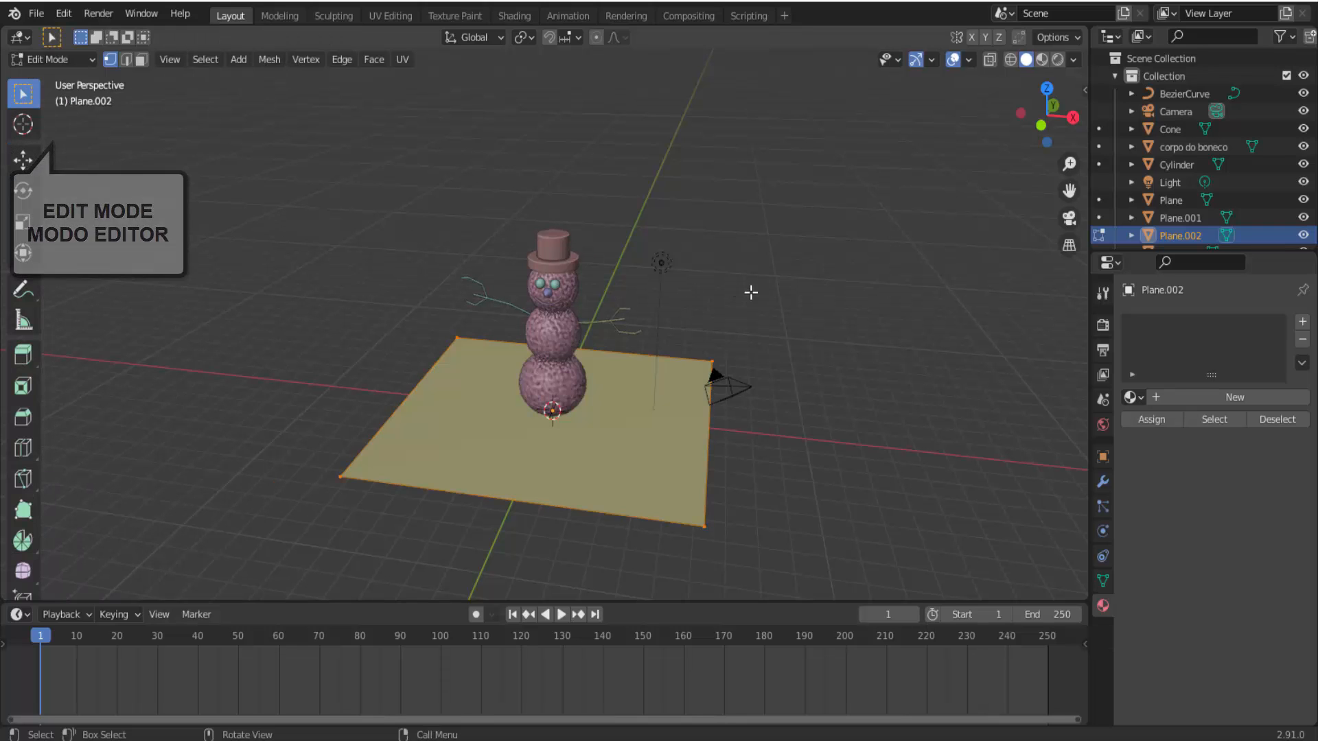
pyautogui.rightClick(852, 231)
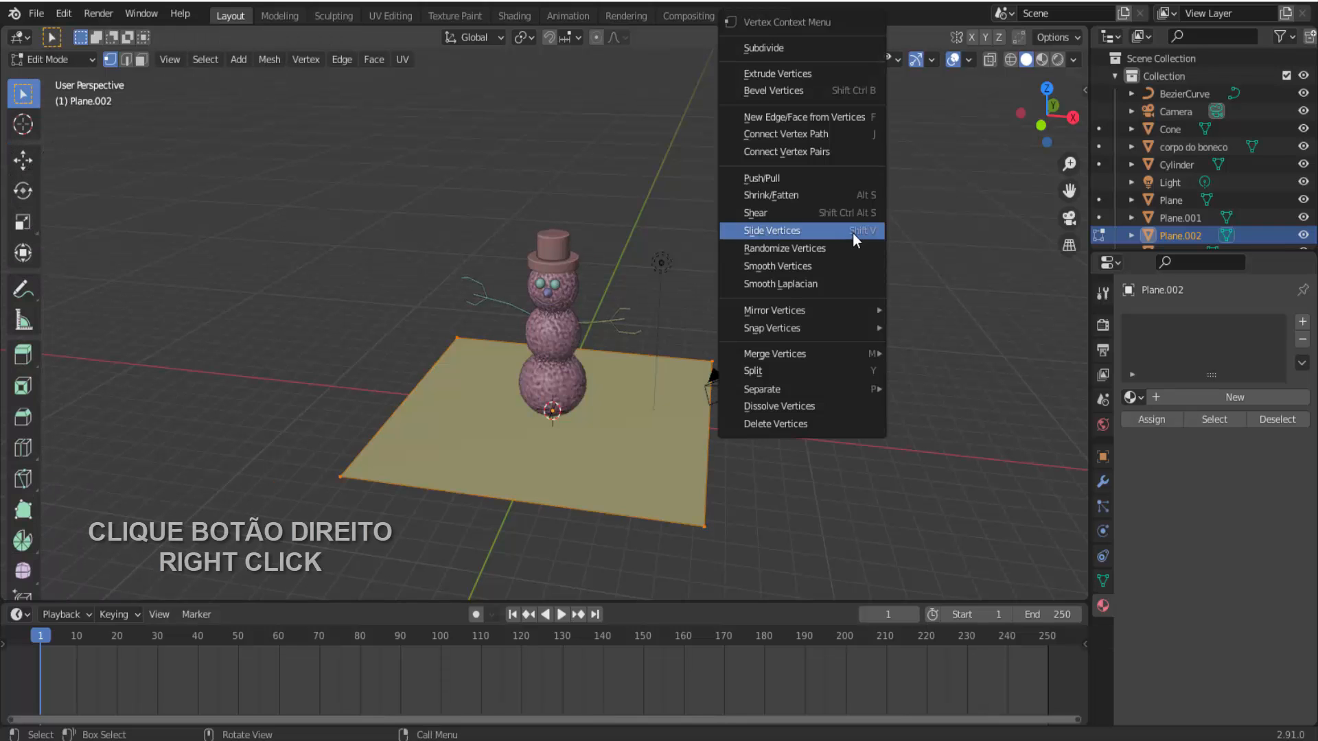
pyautogui.click(770, 49)
pyautogui.click(224, 467)
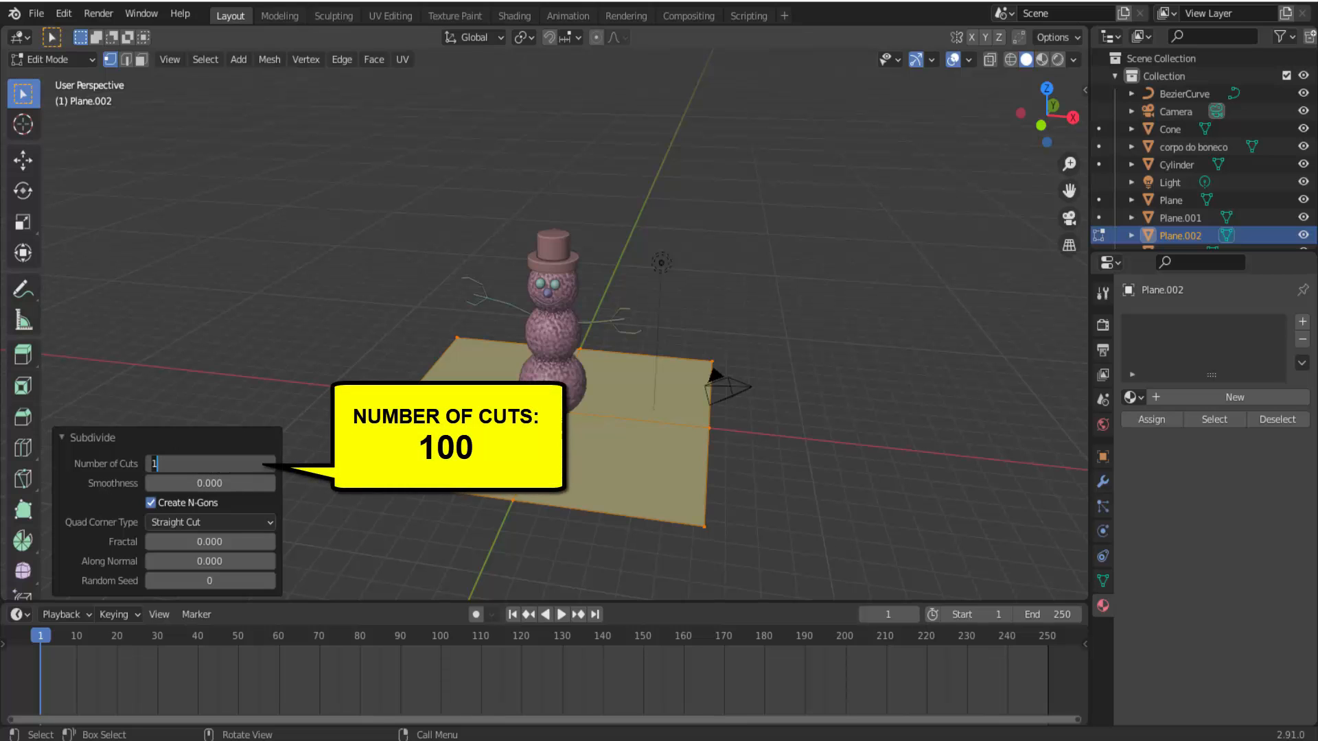
pyautogui.write('100')
pyautogui.press('Return')
pyautogui.click(66, 438)
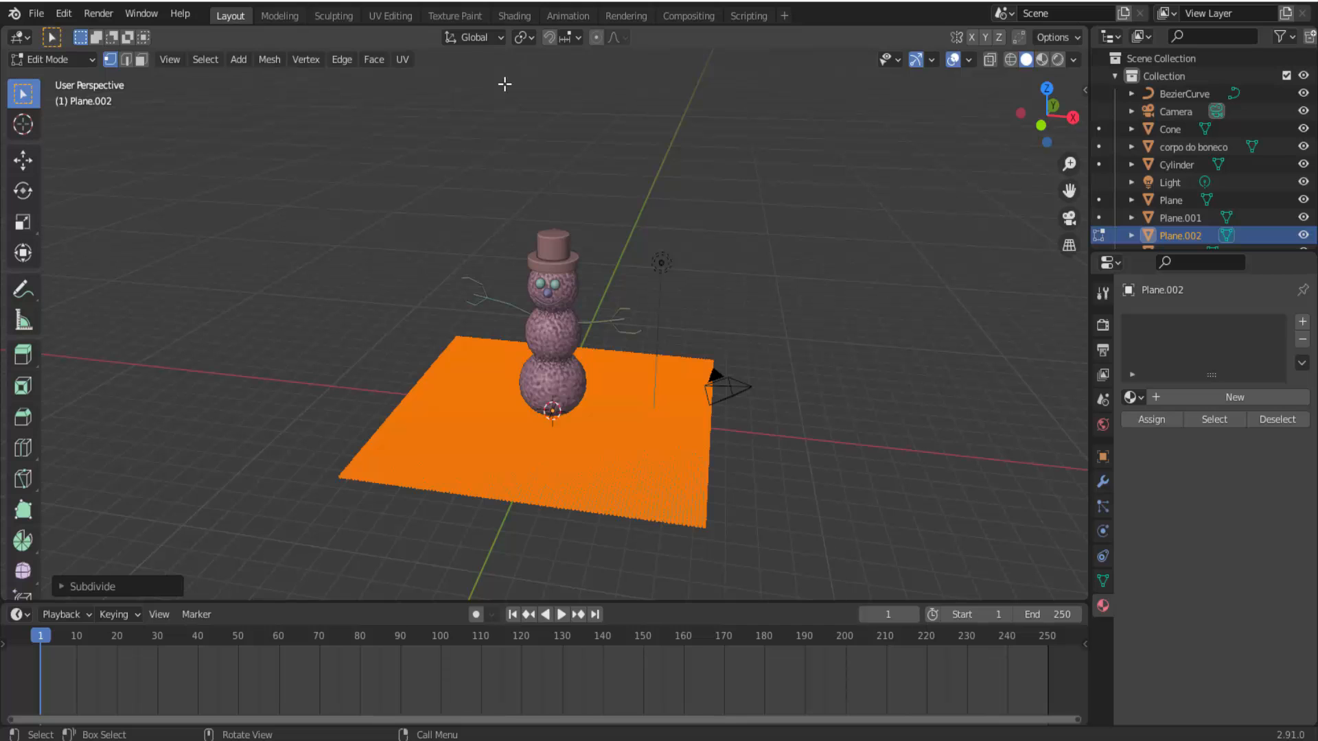
# Enable proportional editing and raise one vertex of the ground plane along Z to form a small mound in front of the snowman's right-hand side.
pyautogui.click(595, 38)
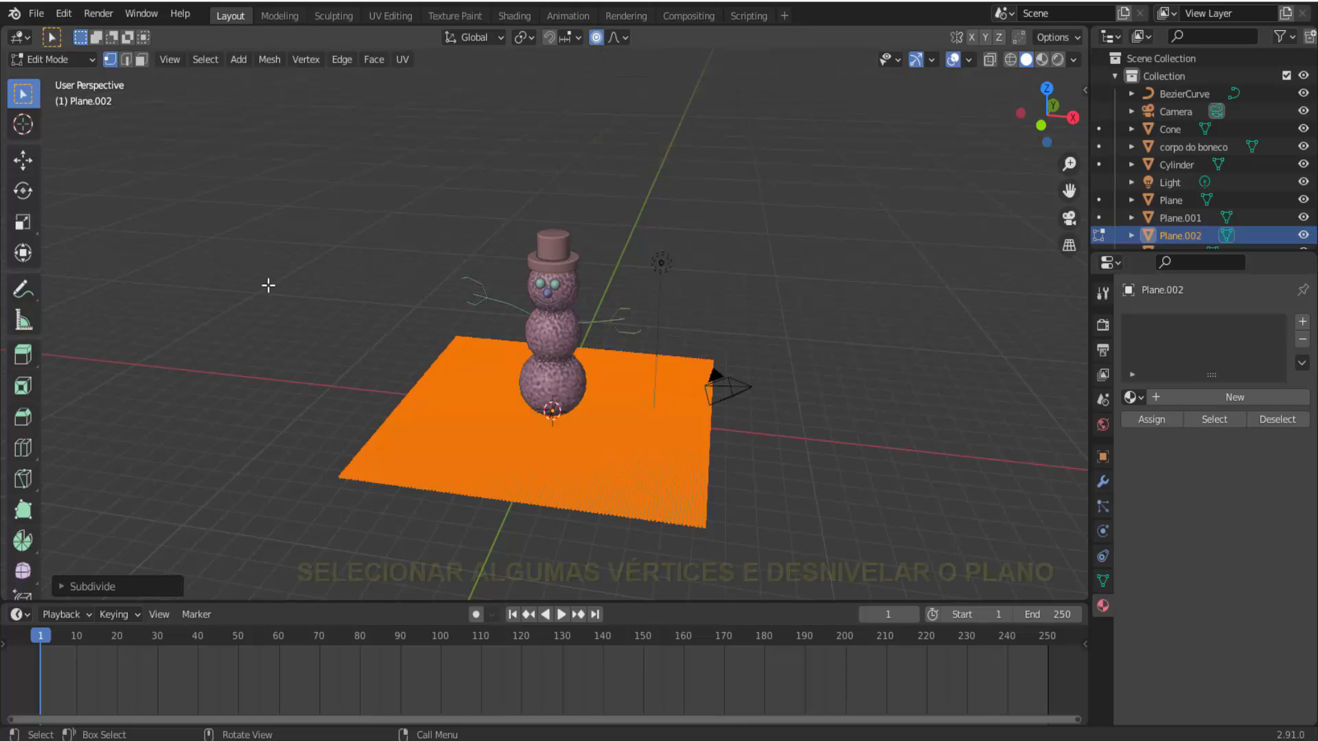
pyautogui.click(625, 451)
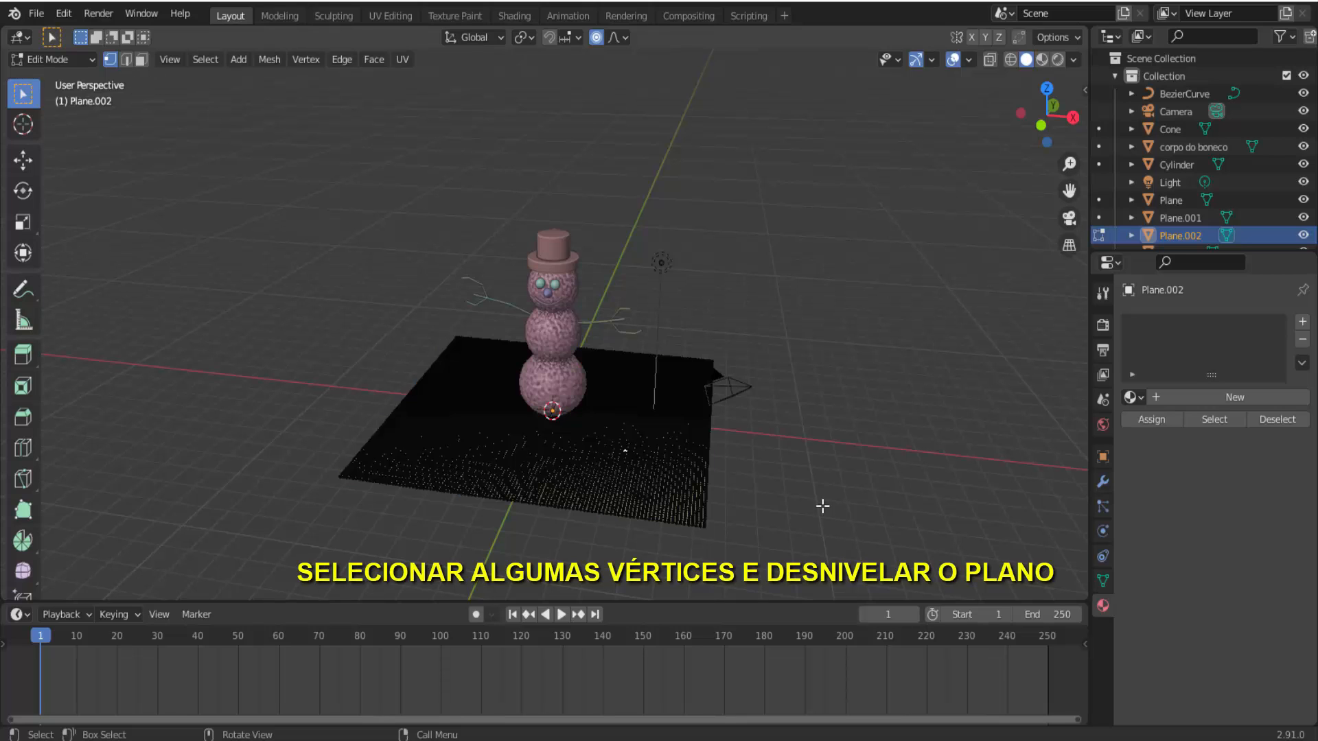
pyautogui.click(24, 164)
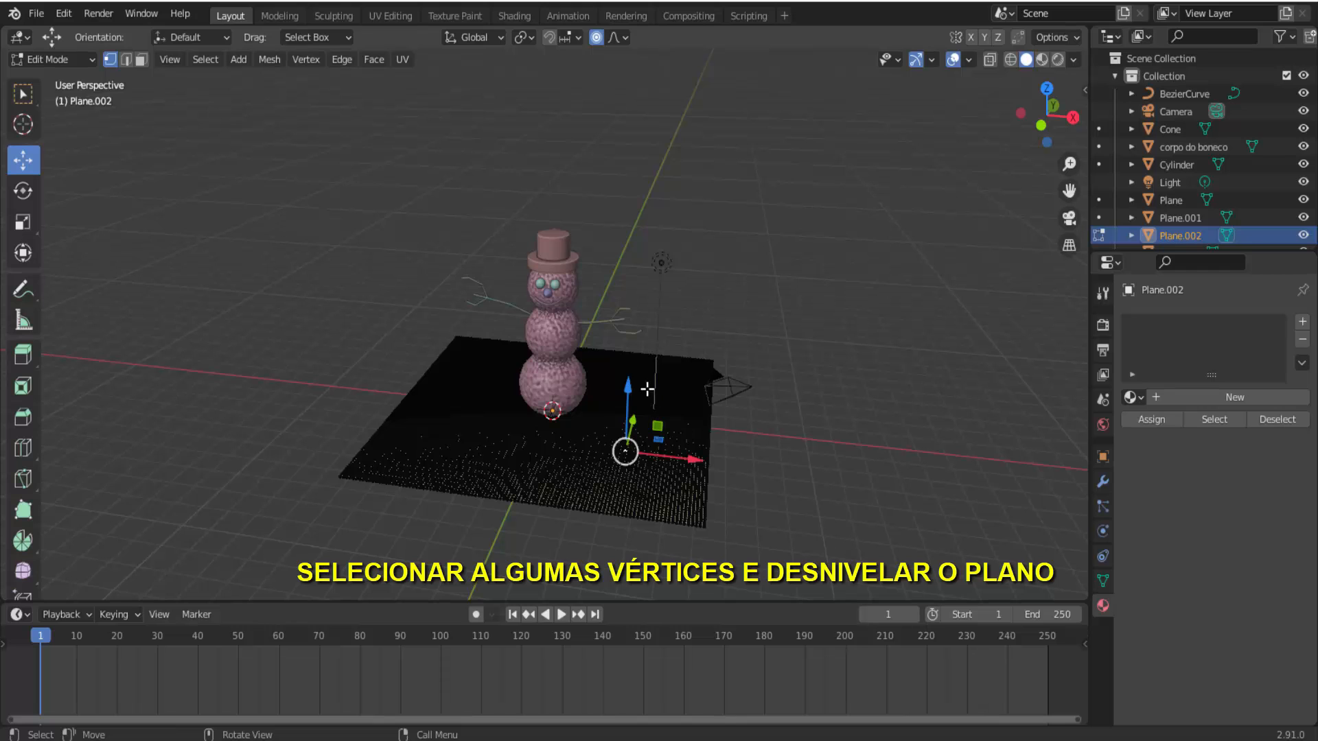
pyautogui.moveTo(629, 388); pyautogui.dragTo(632, 366)
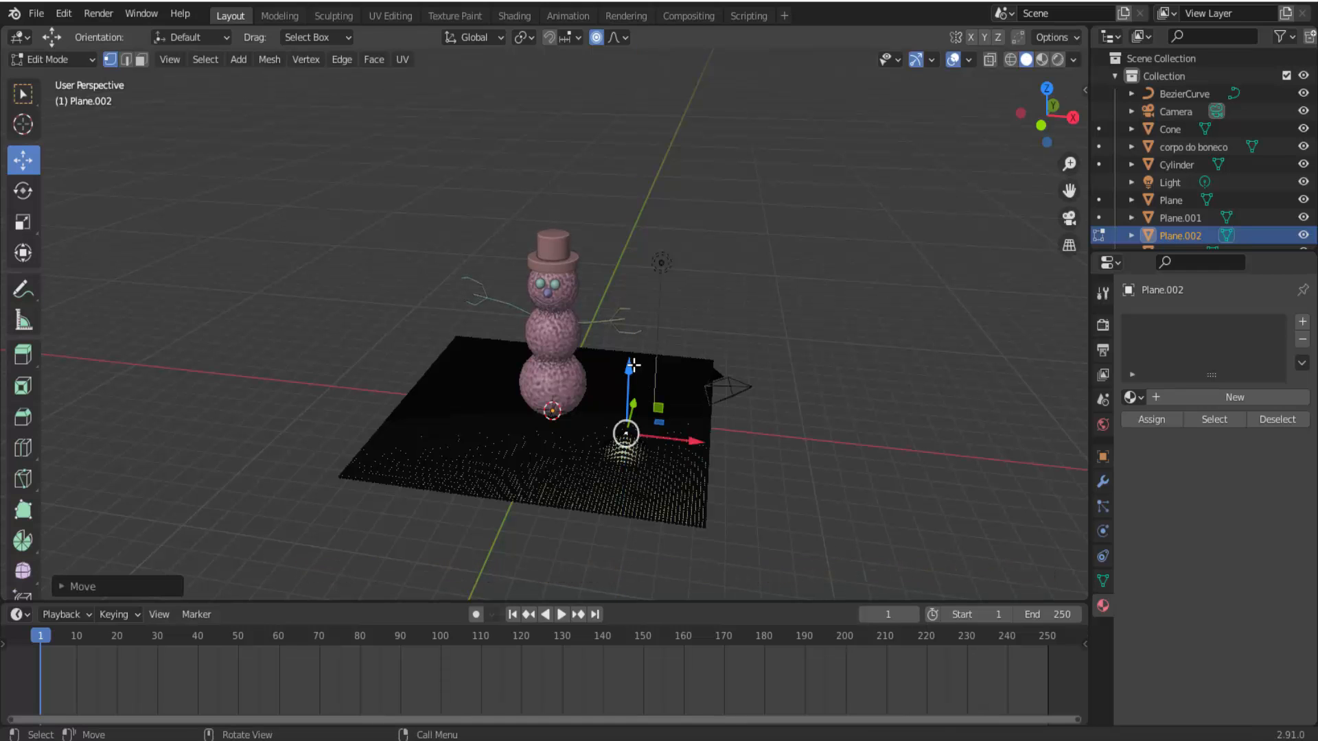
# Raise a vertex at the ground's front left about 0.74 m along Z with a proportional size of 1.95 to form a broad mound.
pyautogui.click(492, 442)
pyautogui.press('g')
pyautogui.press('z')
pyautogui.scroll(2, 488, 411)
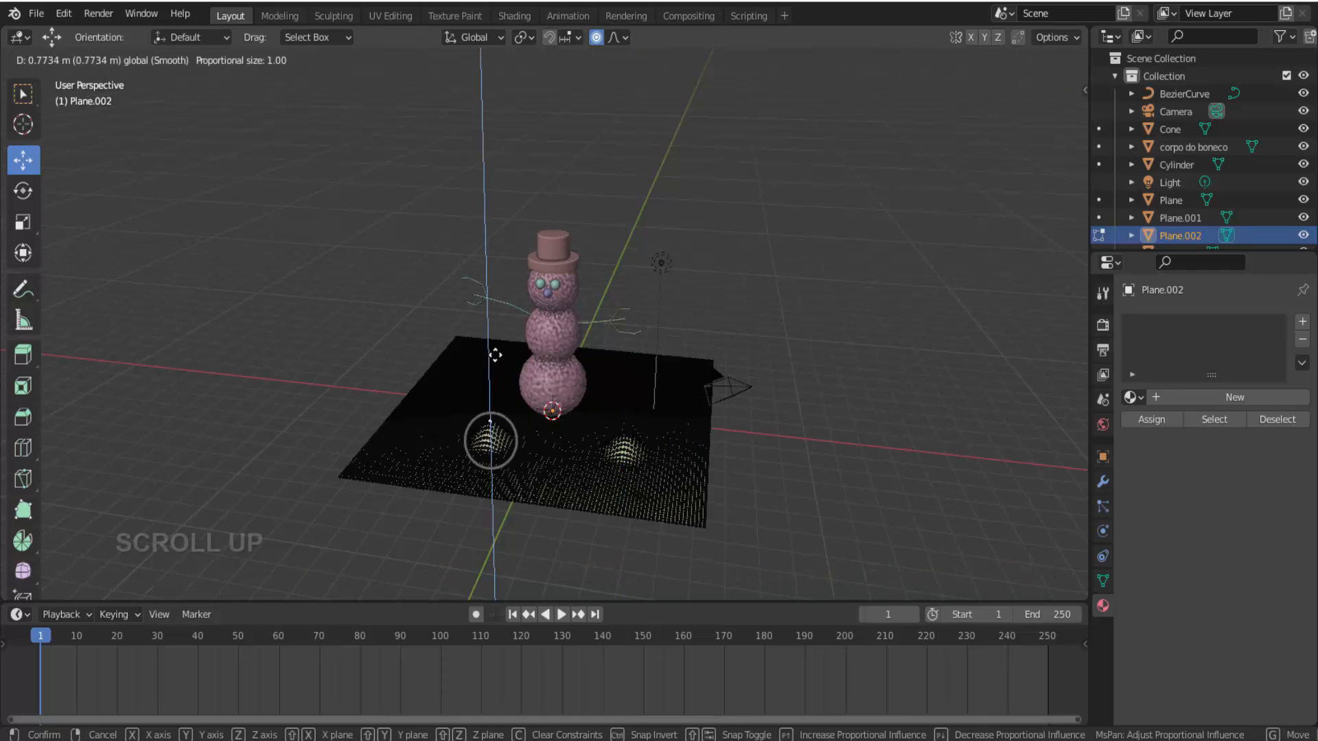
pyautogui.scroll(9, 494, 356)
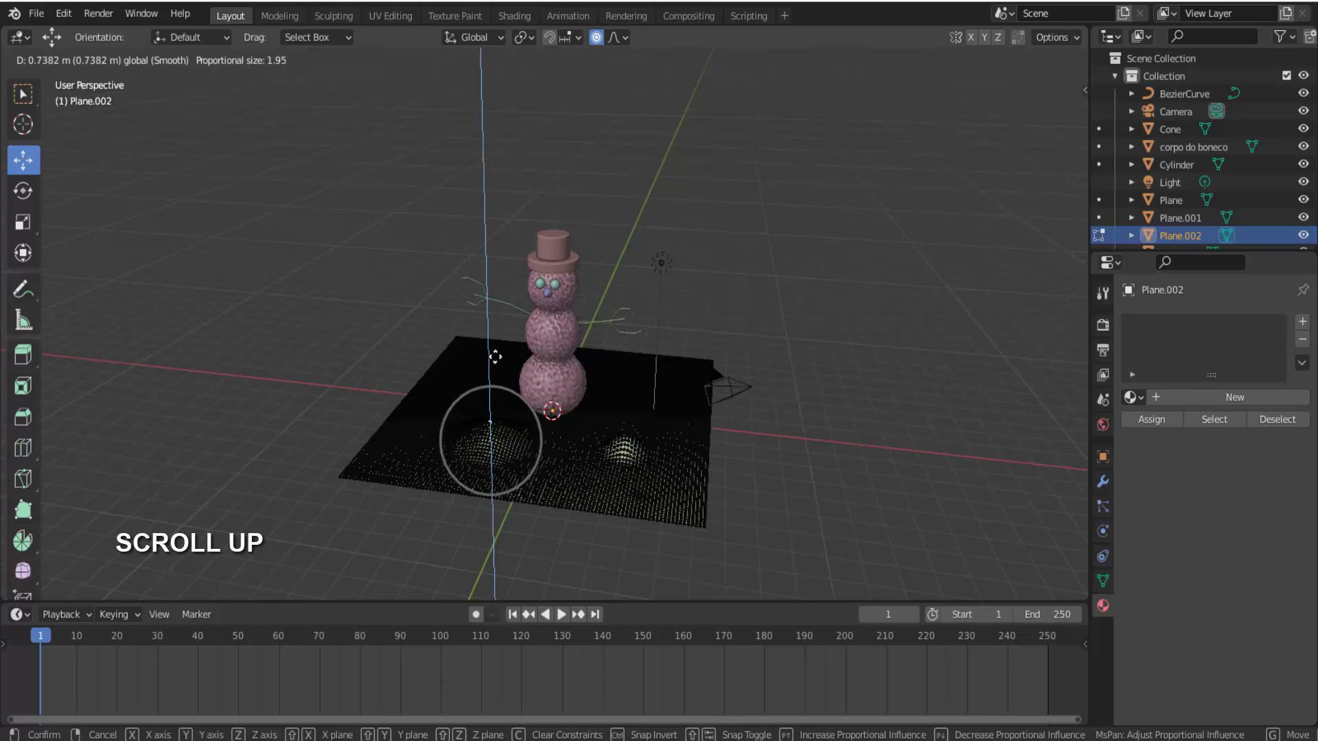
pyautogui.click(495, 356)
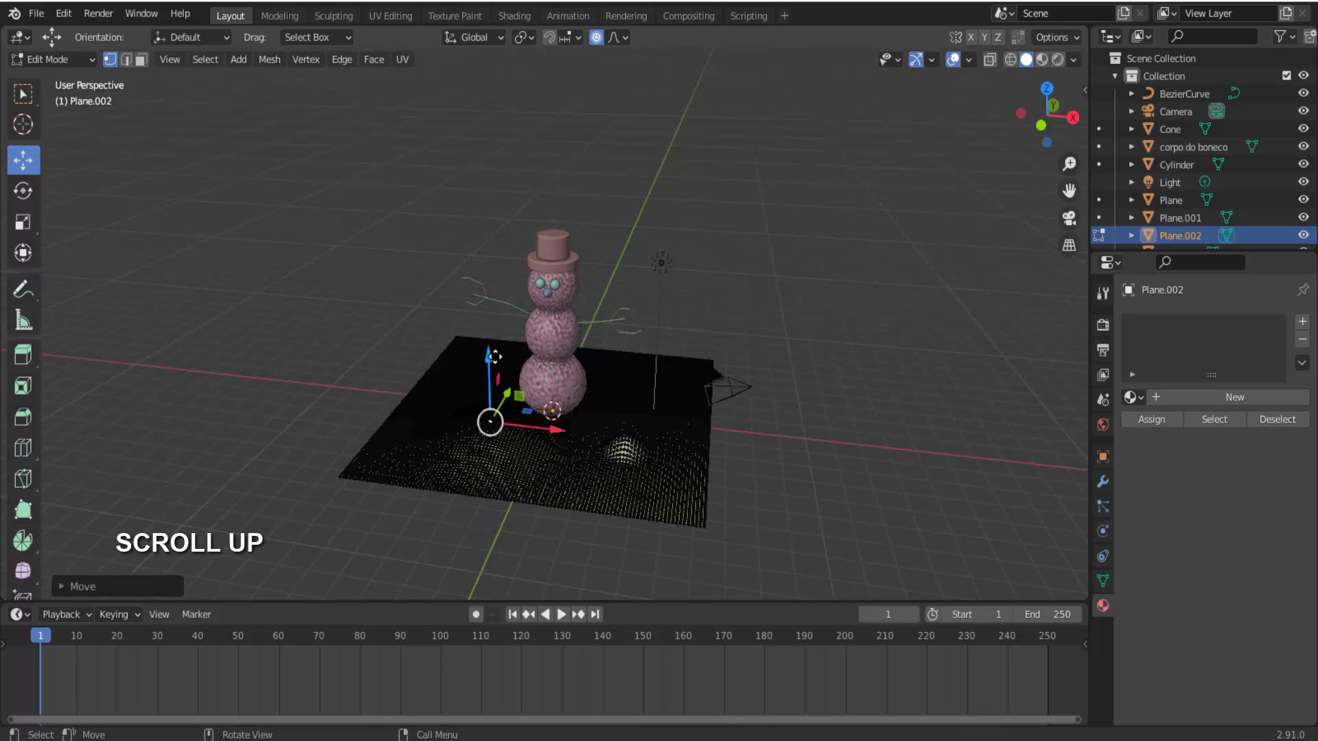
# Raise two more smooth mounds on the ground plane, one behind the snowman to the right and one near the back left corner.
pyautogui.click(626, 380)
pyautogui.moveTo(632, 319); pyautogui.dragTo(646, 281)
pyautogui.click(470, 355)
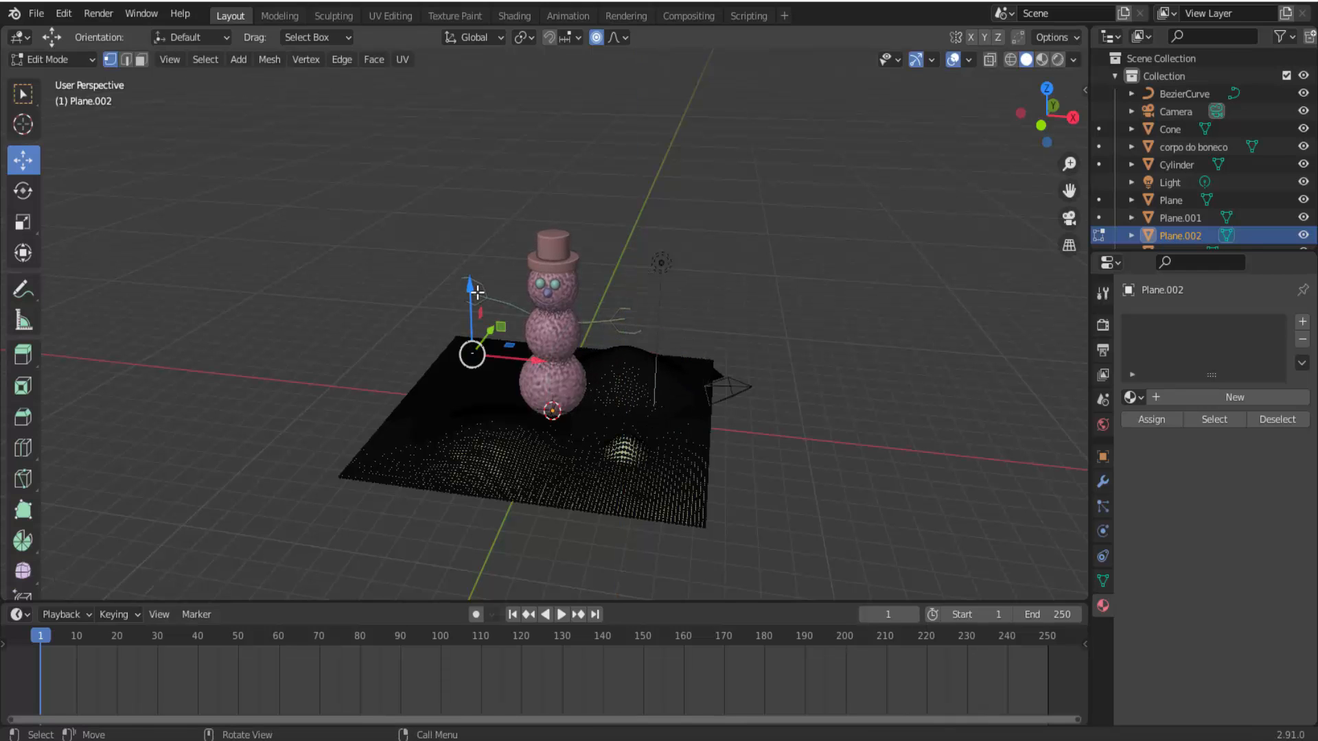
pyautogui.moveTo(477, 292); pyautogui.dragTo(486, 258)
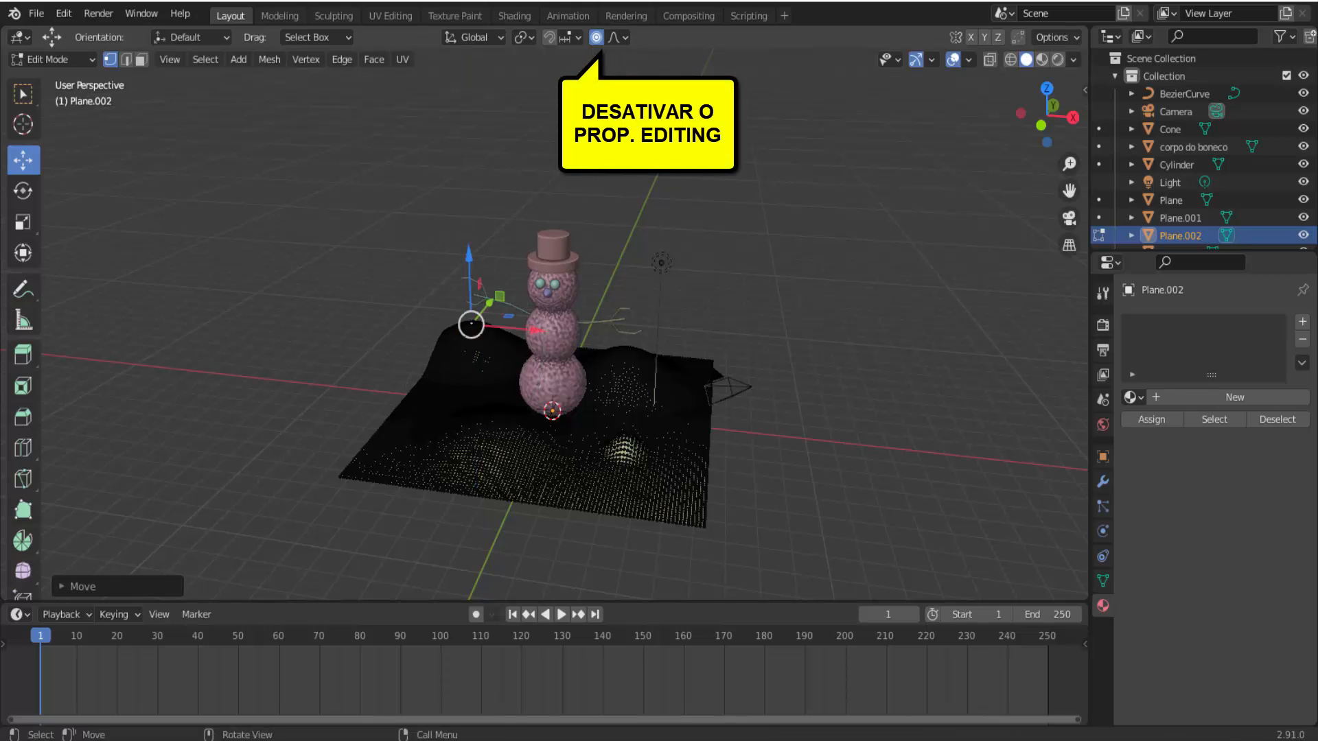
# Turn off proportional editing and return the ground plane to Object Mode.
pyautogui.click(596, 37)
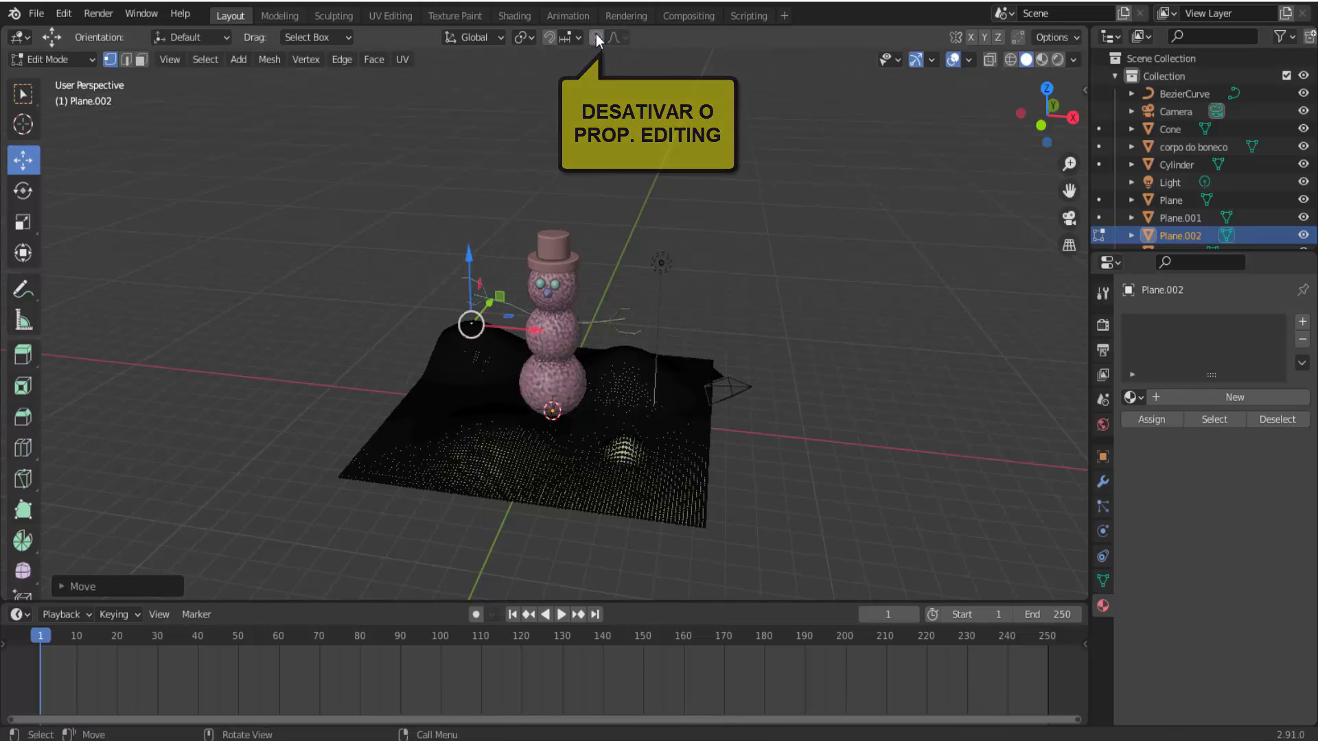
pyautogui.click(78, 57)
pyautogui.click(73, 74)
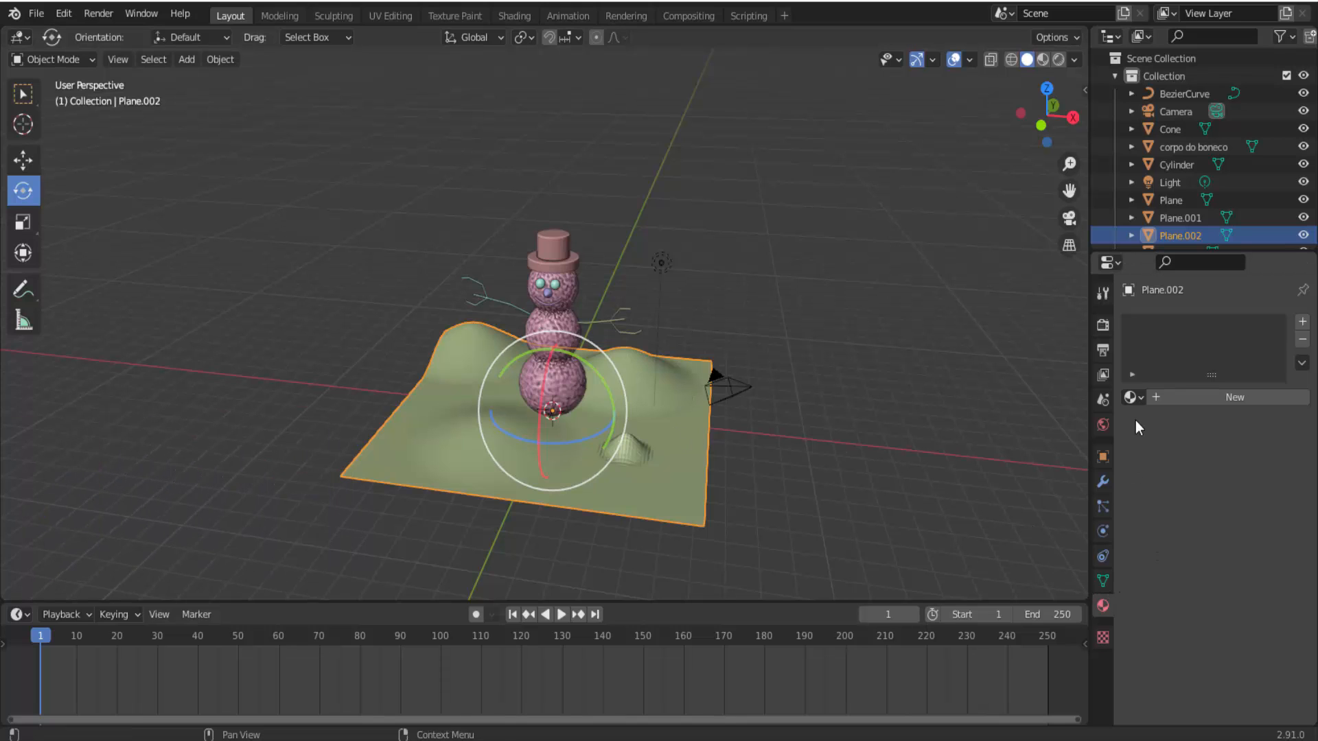
# Assign the snowman's existing Material.004 to the ground plane and switch the viewport to rendered shading.
pyautogui.click(1138, 399)
pyautogui.click(1009, 492)
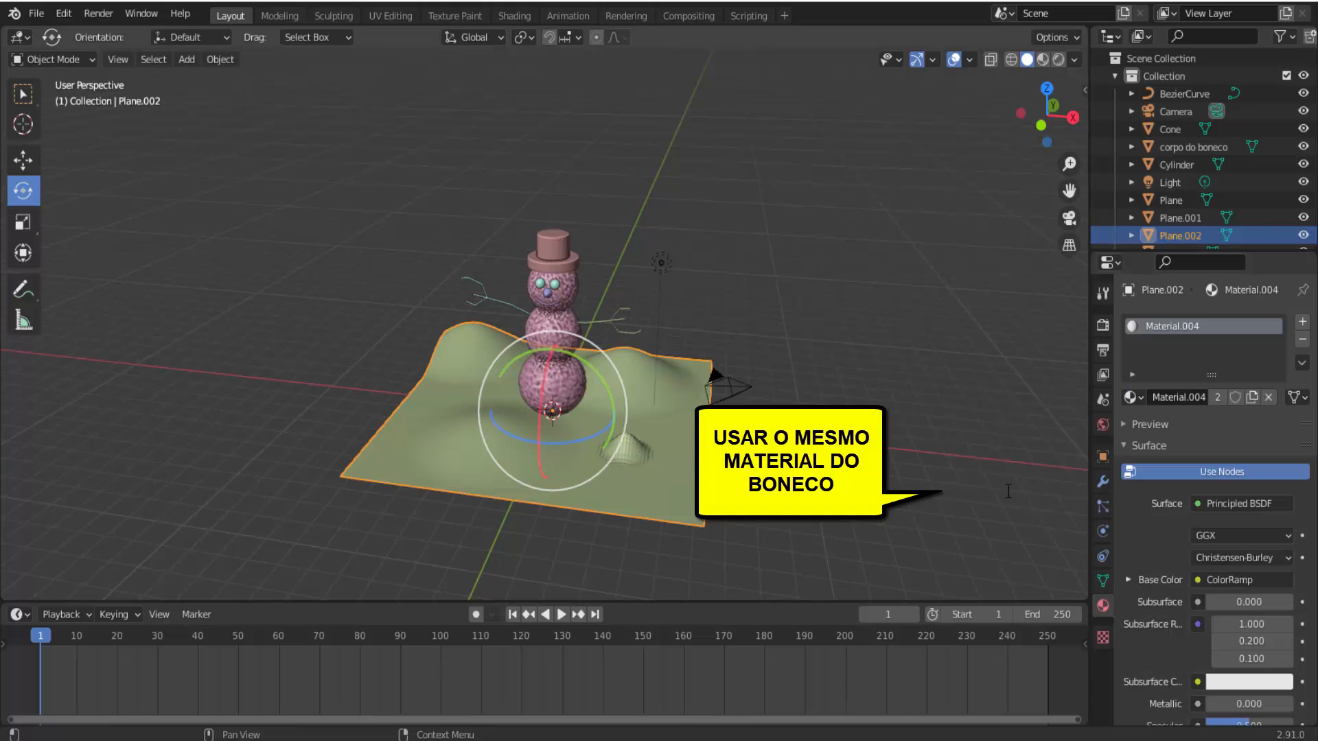
pyautogui.click(1058, 61)
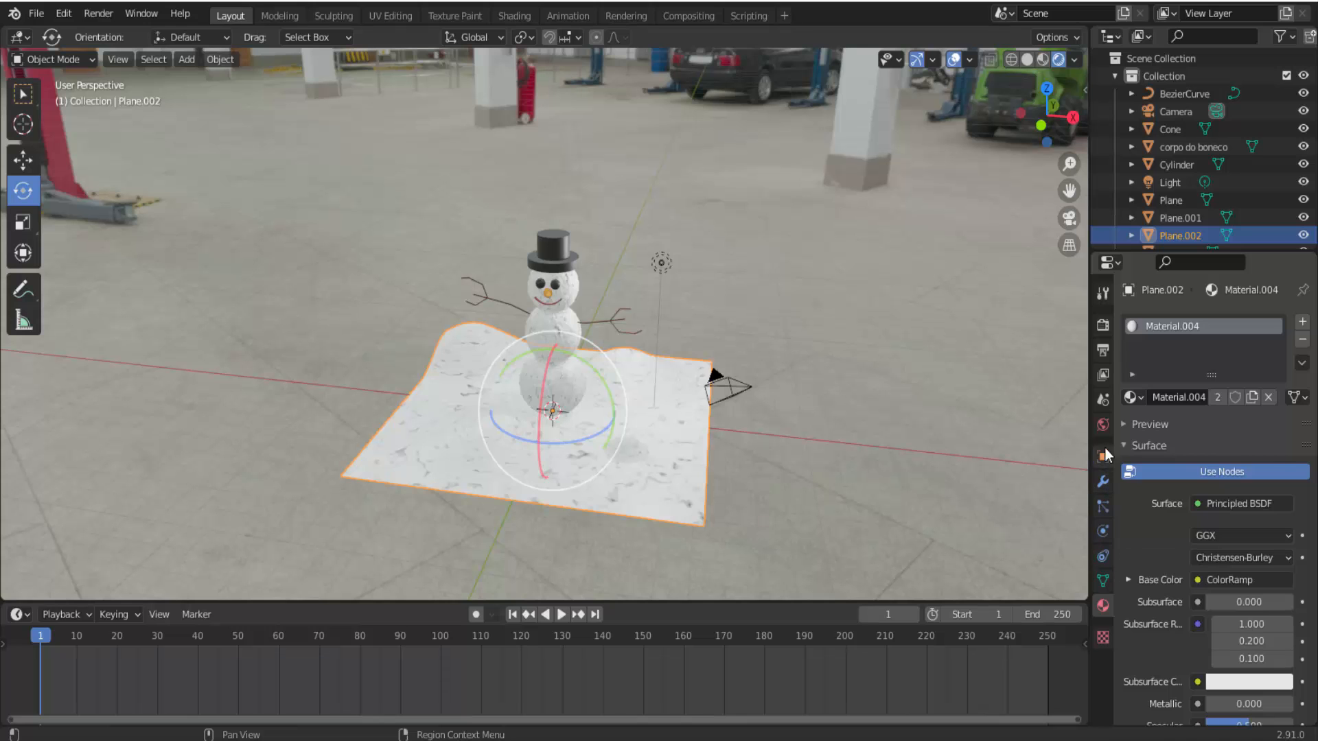
# Drive the world background's strength with the Light Path node's Ray Depth output.
pyautogui.click(1103, 426)
pyautogui.click(1198, 593)
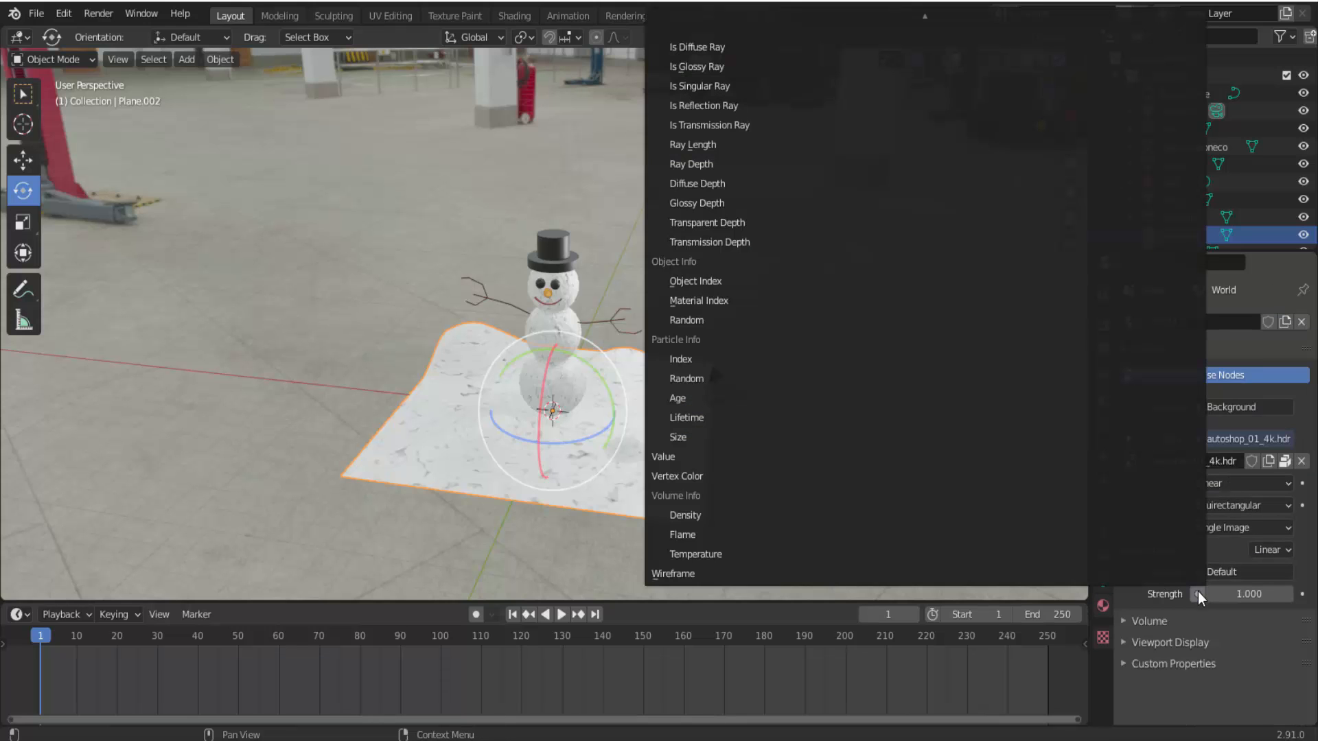
pyautogui.click(723, 166)
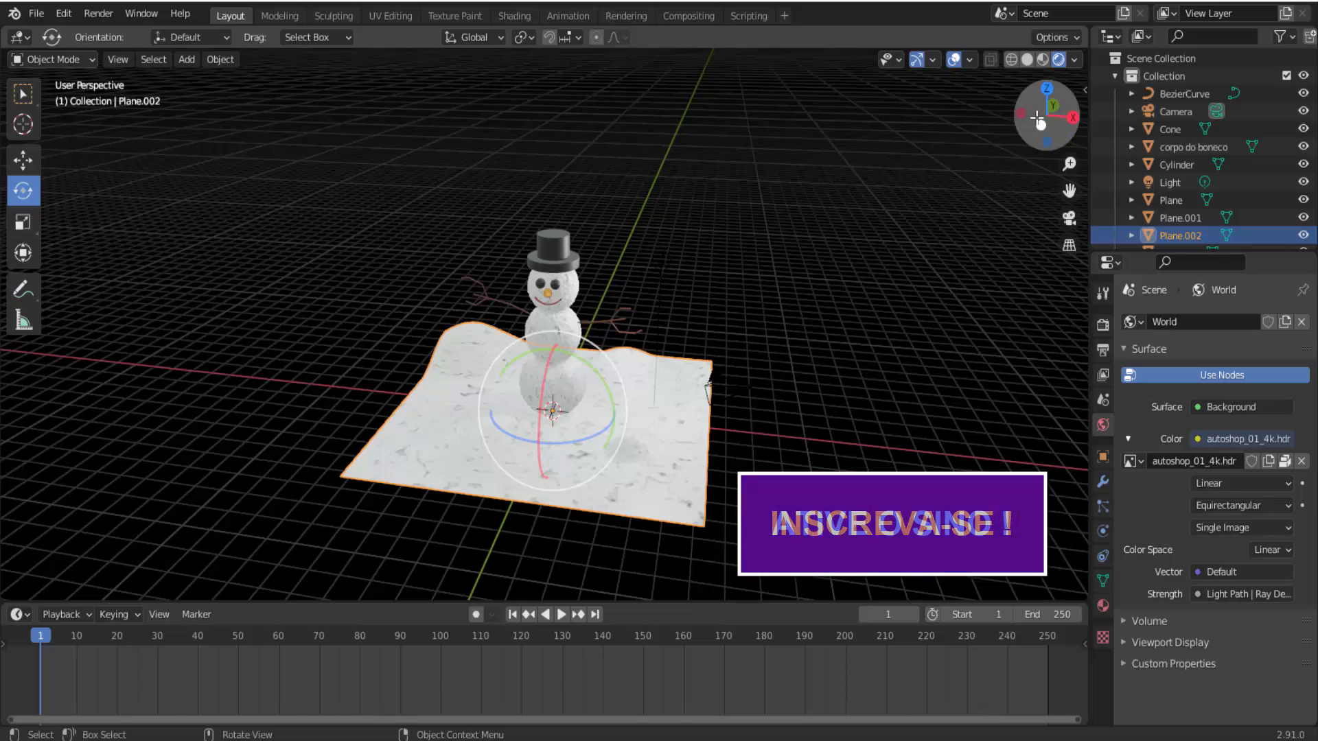
pyautogui.moveTo(1037, 105)
pyautogui.mouseDown()
pyautogui.moveTo(1034, 83)
pyautogui.moveTo(1035, 95)
pyautogui.mouseUp()
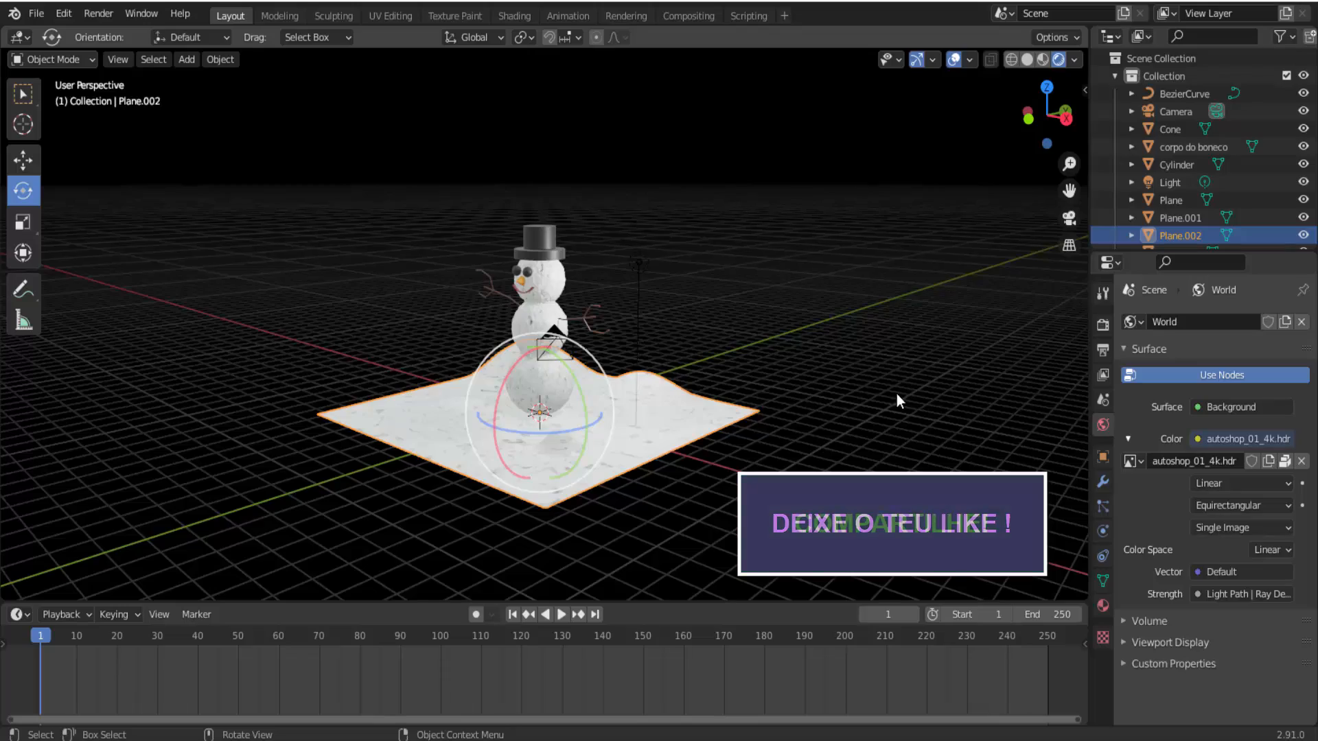
pyautogui.moveTo(896, 394); pyautogui.dragTo(927, 384, button='middle')
pyautogui.scroll(4, 970, 402)
pyautogui.scroll(-5, 970, 402)
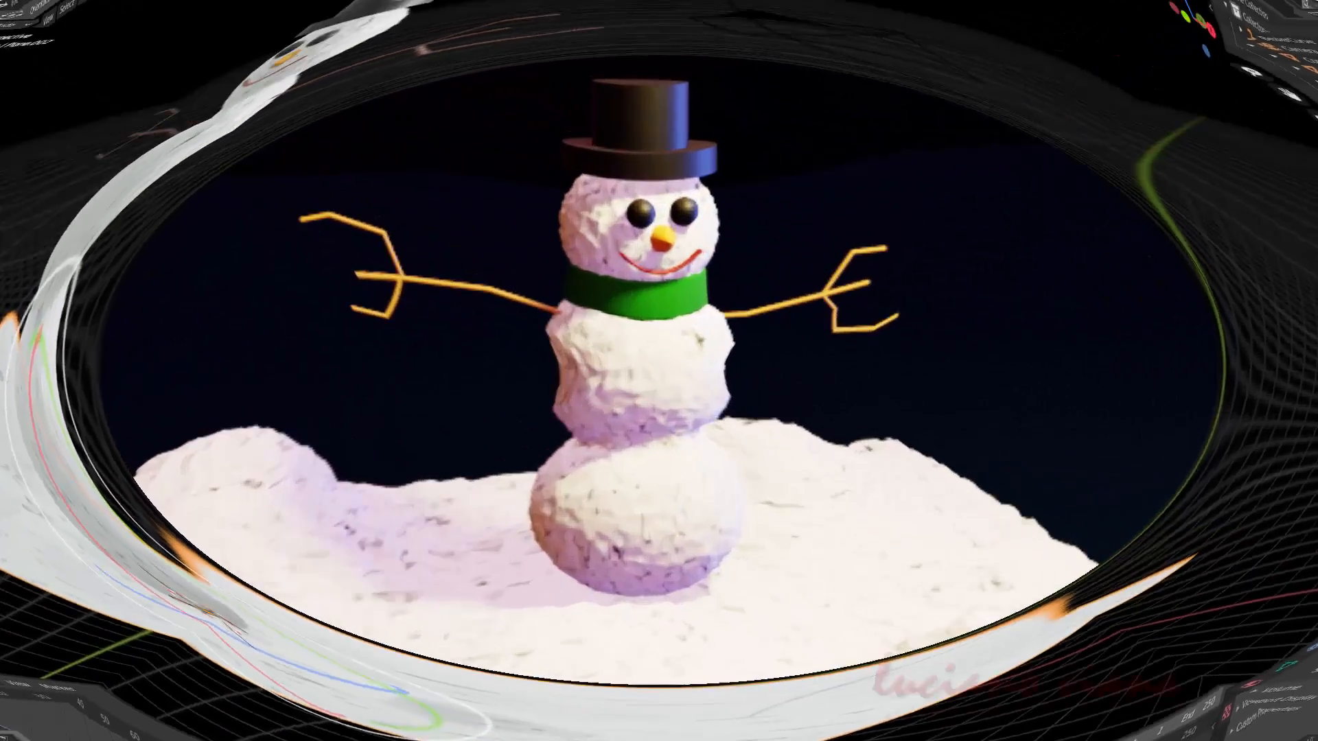